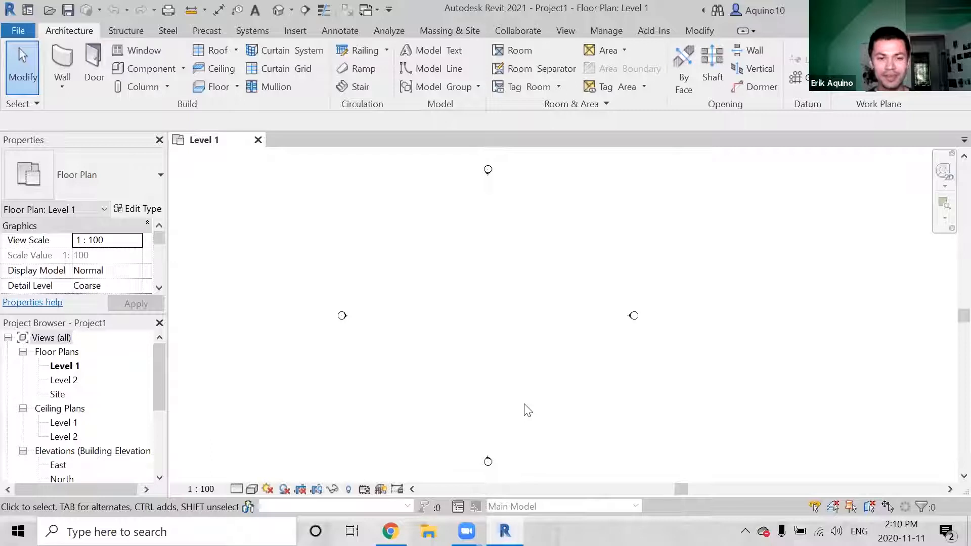
Expand the Families branch in the Project Browser and look through its family categories
middle_drag(483, 372, 474, 360)
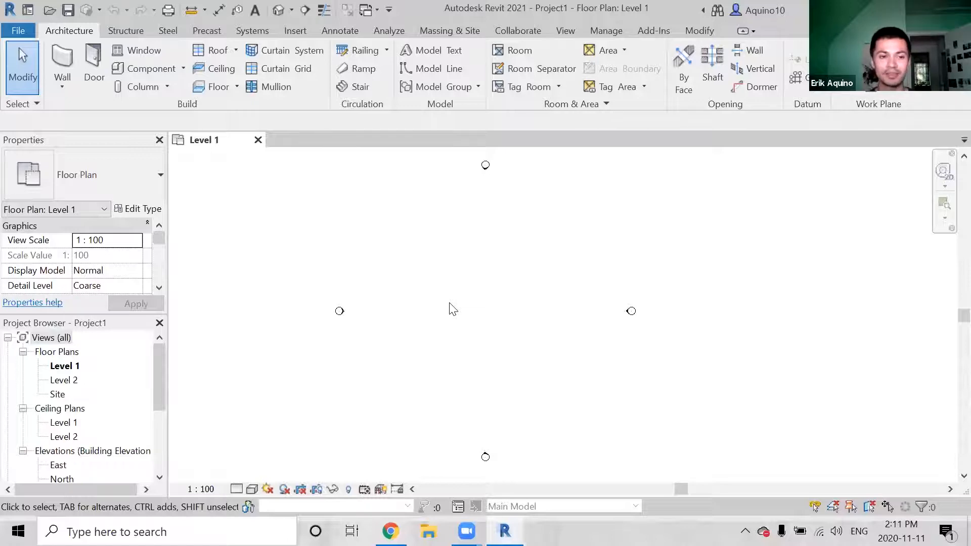
drag(160, 354, 159, 424)
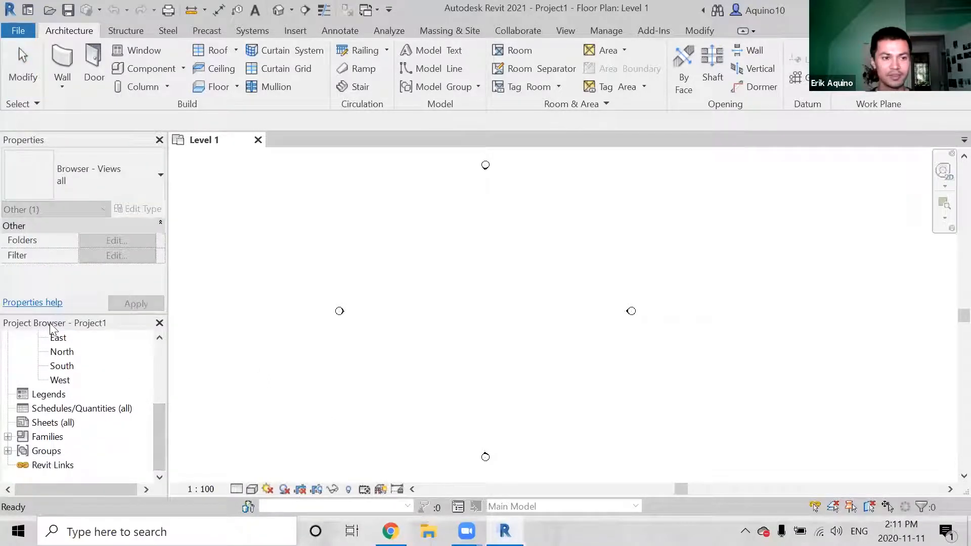
click(30, 438)
click(8, 436)
scroll(48, 411, down, 5)
scroll(54, 409, down, 5)
scroll(56, 409, down, 1)
scroll(56, 407, down, 4)
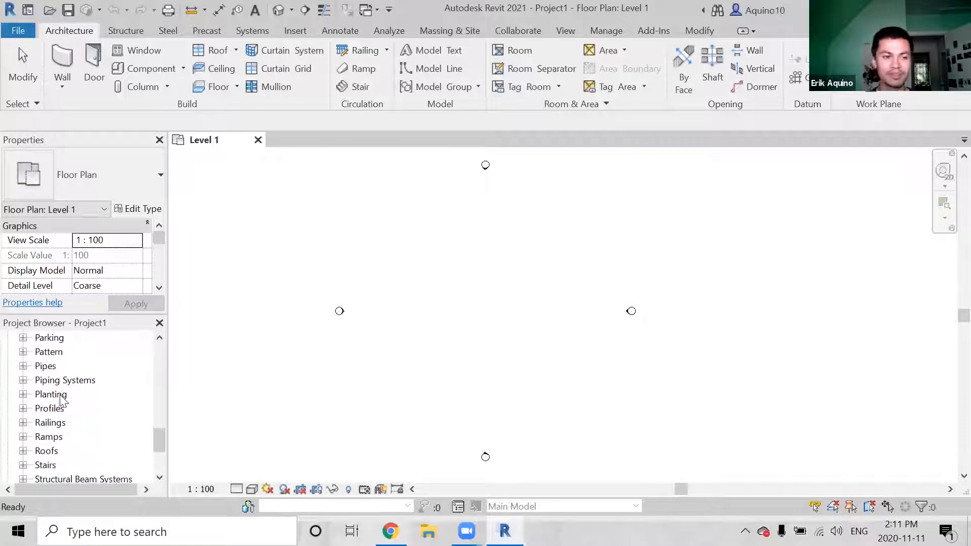
scroll(84, 405, up, 1)
scroll(85, 405, up, 1)
scroll(85, 407, up, 3)
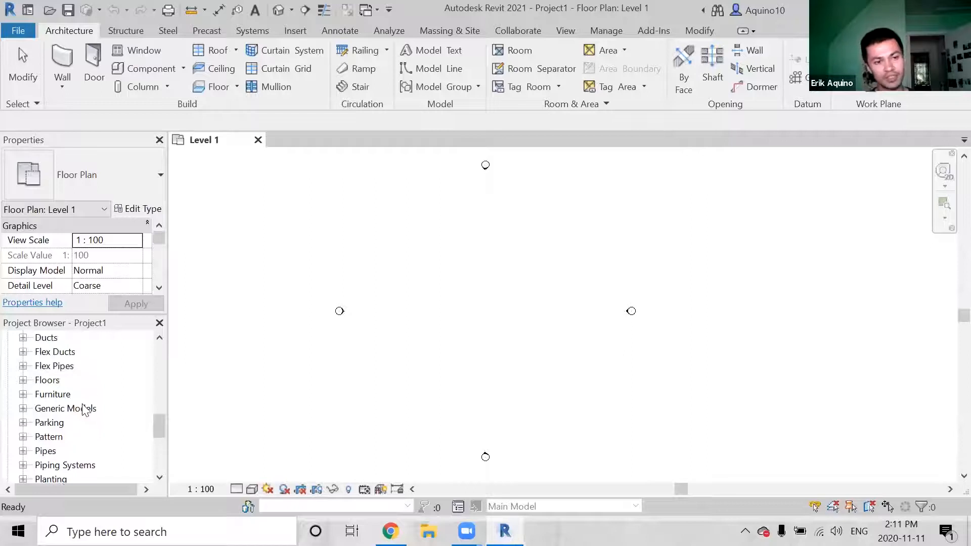
scroll(85, 408, up, 1)
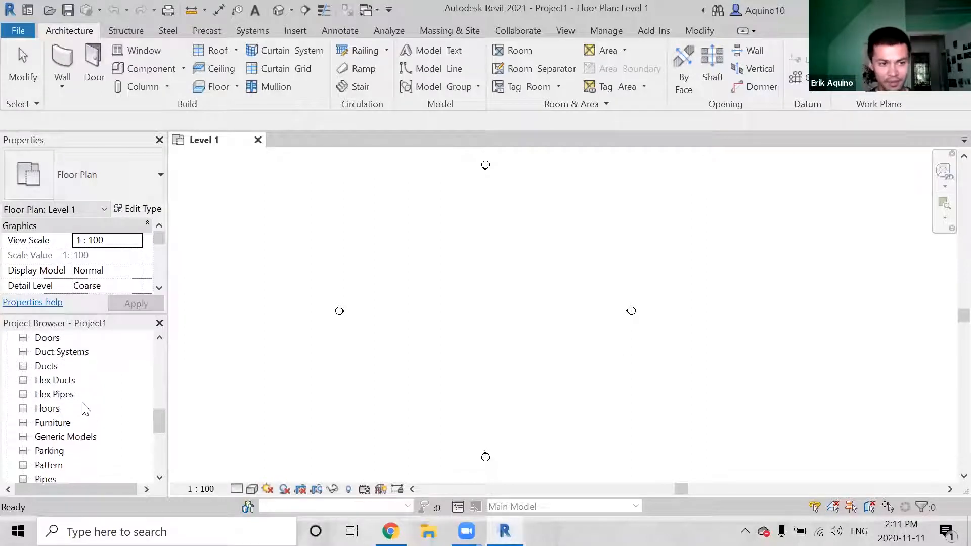
scroll(84, 409, down, 1)
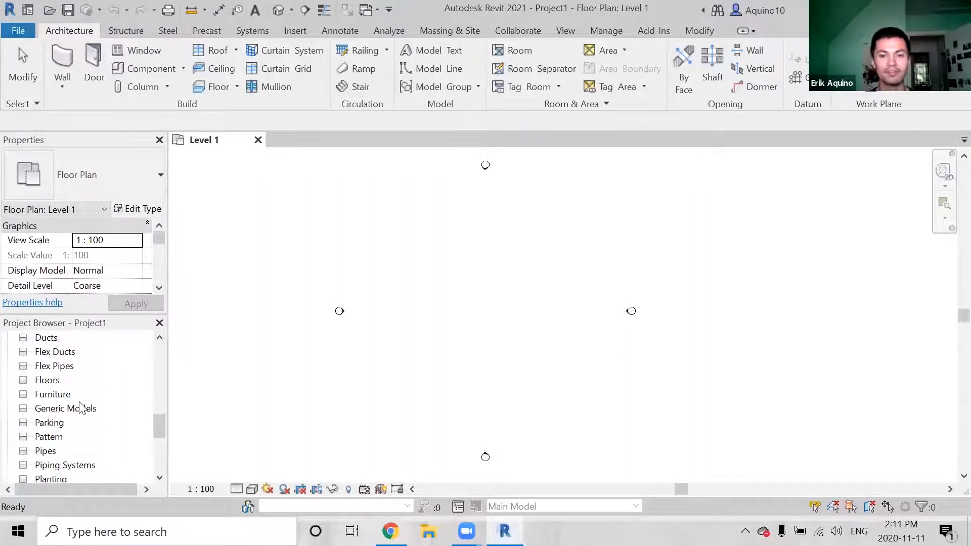
scroll(81, 407, down, 1)
scroll(80, 403, up, 1)
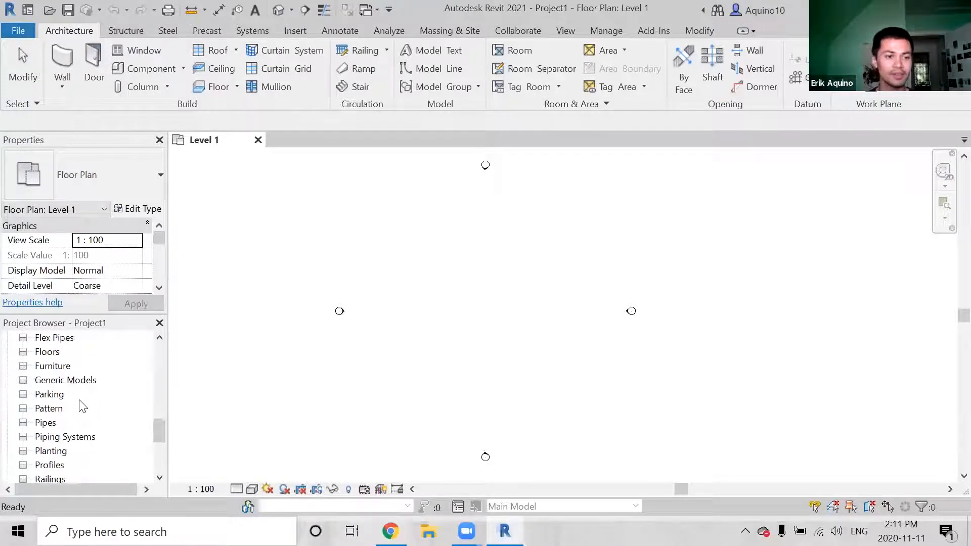
Expand the Furniture category and its M_Desk family to list the desk types
click(50, 368)
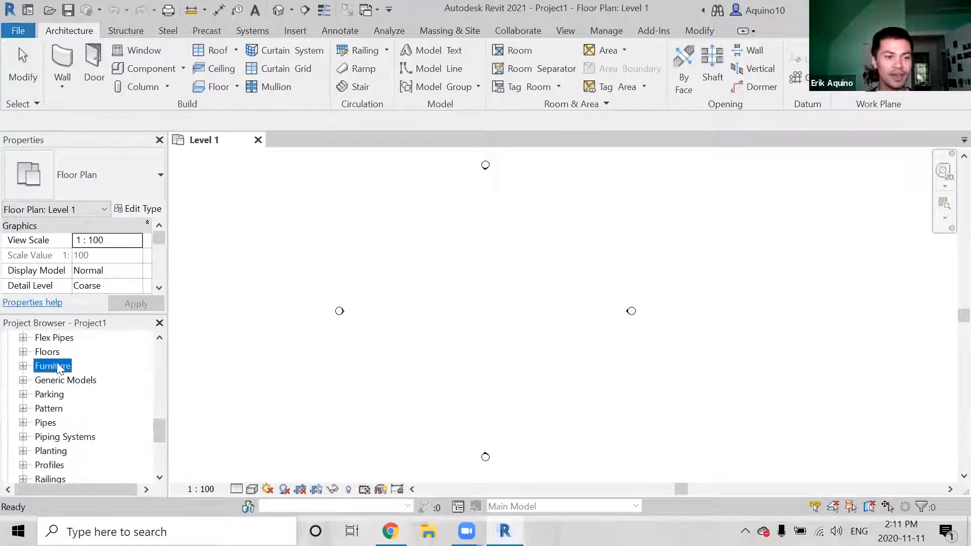
click(24, 366)
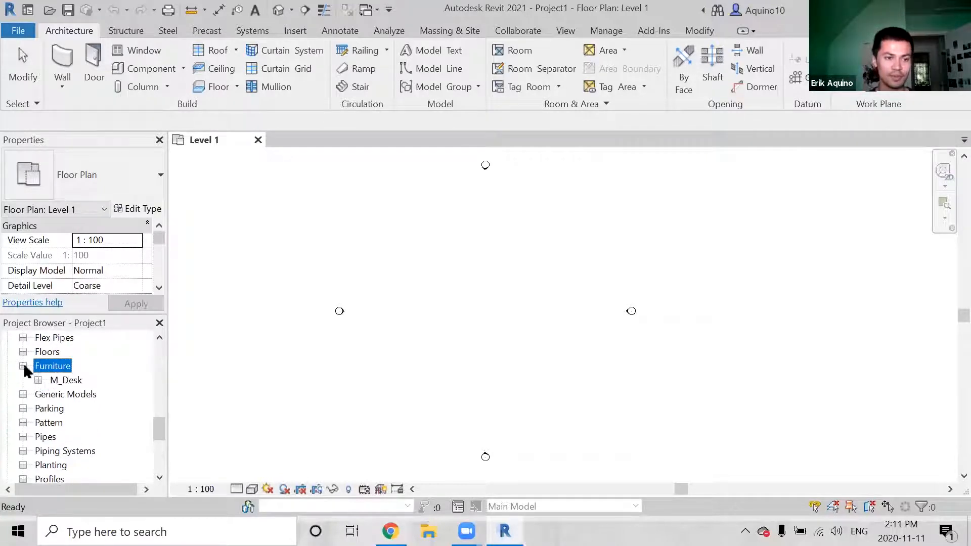
click(62, 385)
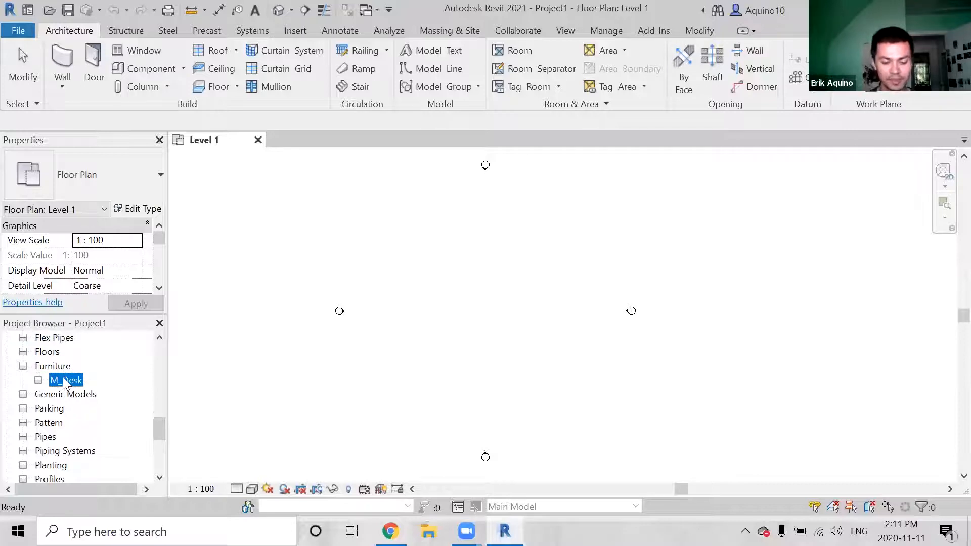
click(39, 380)
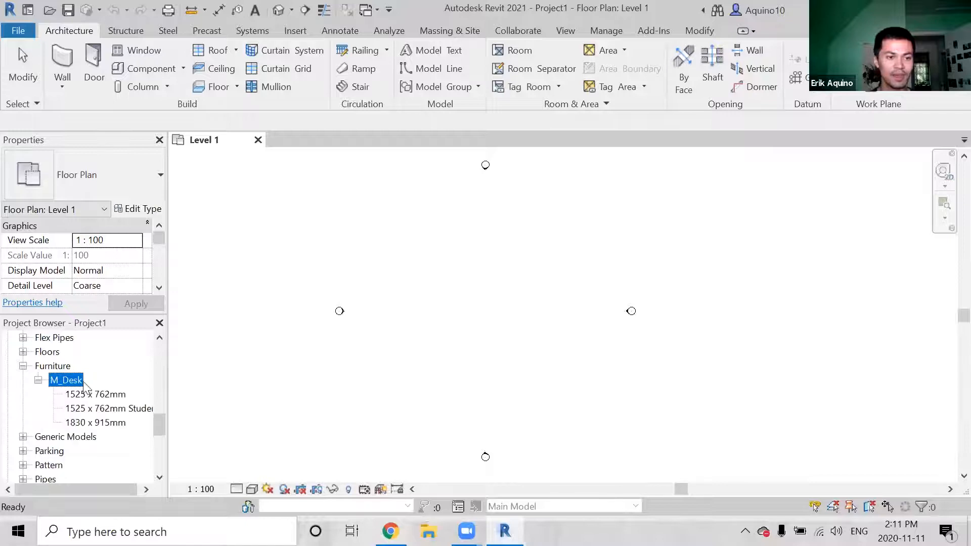
Compare the M_Desk types 1525 x 762mm, 1525 x 762mm Student and 1830 x 915mm by selecting each, ending with nothing selected
click(88, 400)
click(81, 409)
click(79, 424)
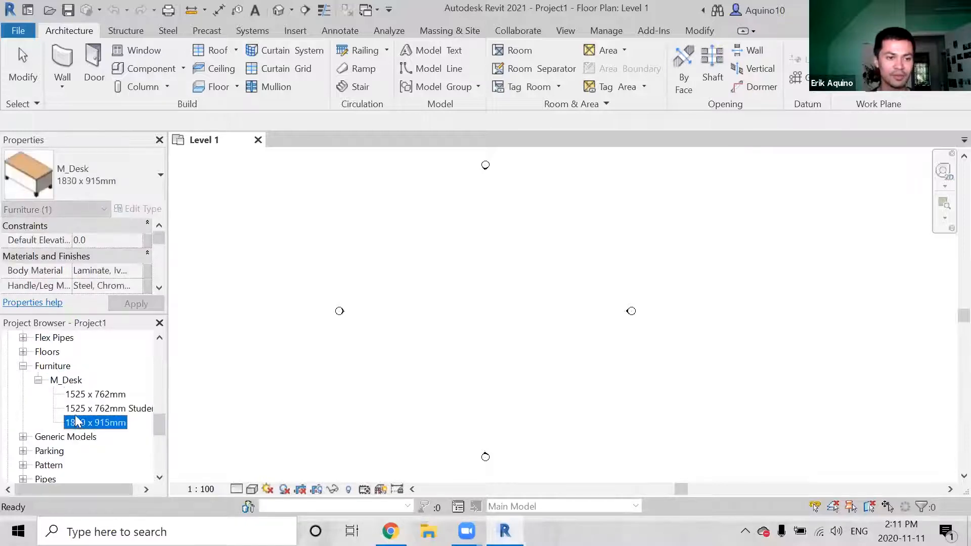
click(74, 395)
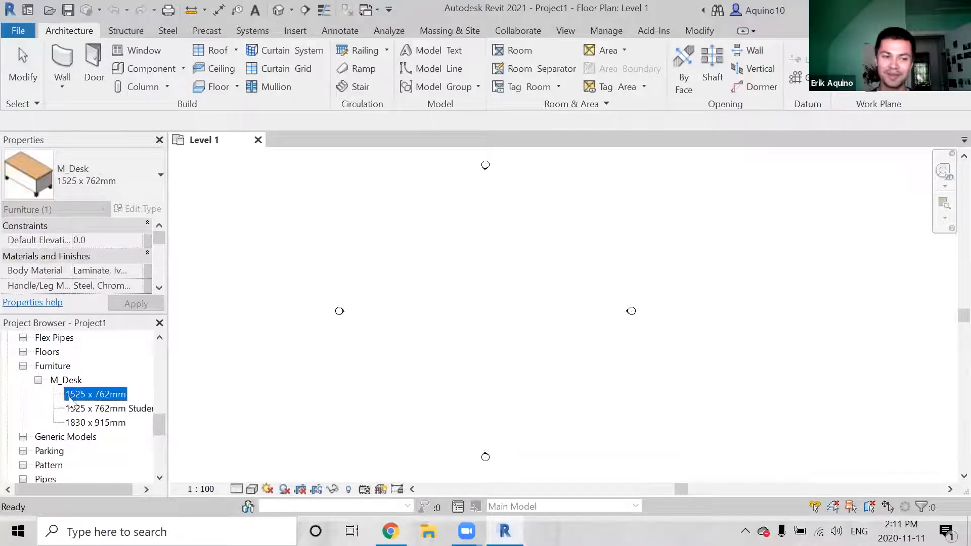
click(57, 367)
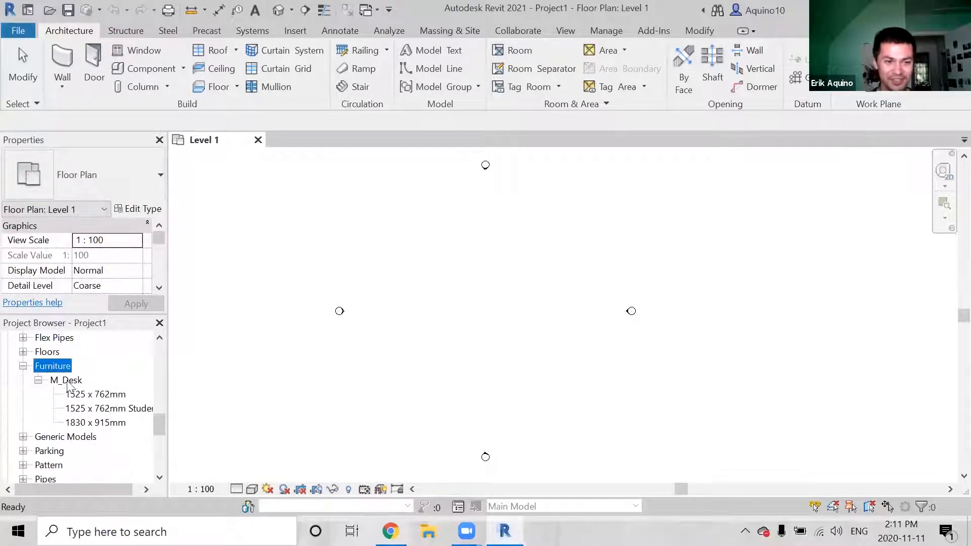
click(67, 381)
click(74, 395)
click(79, 408)
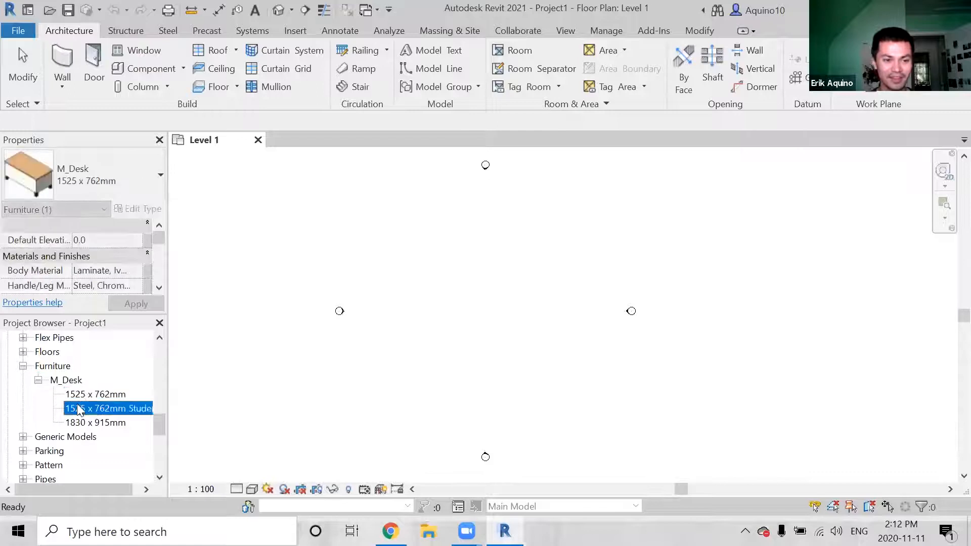
key(Down)
key(Up)
key(Up)
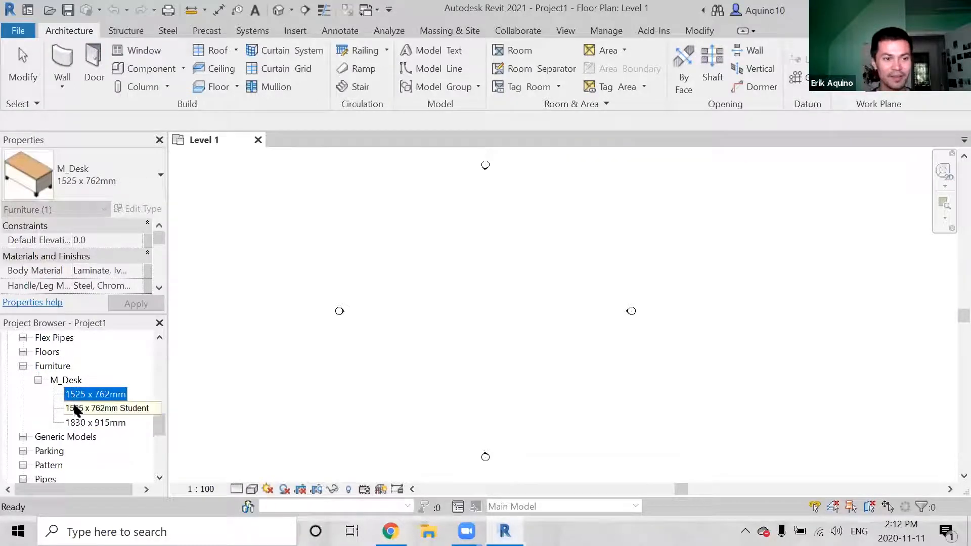
click(75, 409)
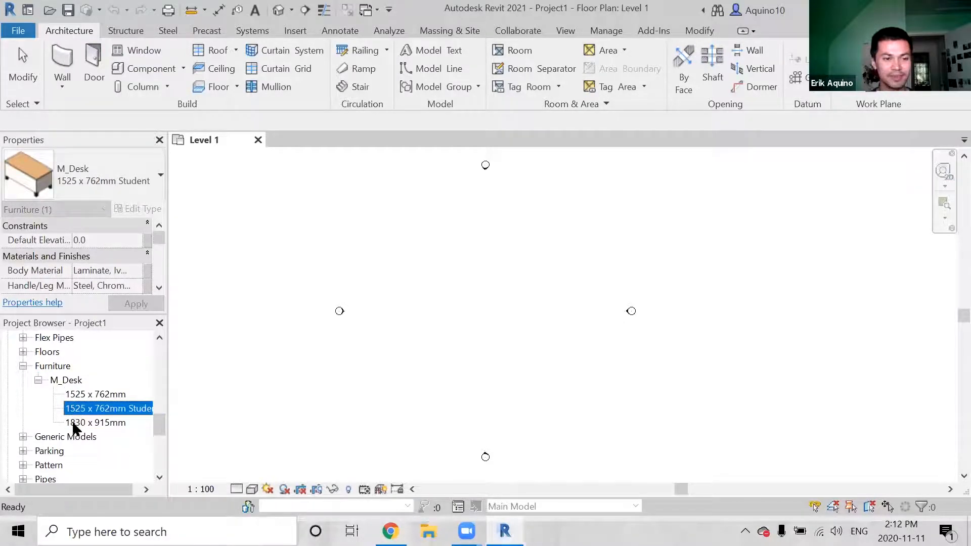
click(73, 424)
click(91, 397)
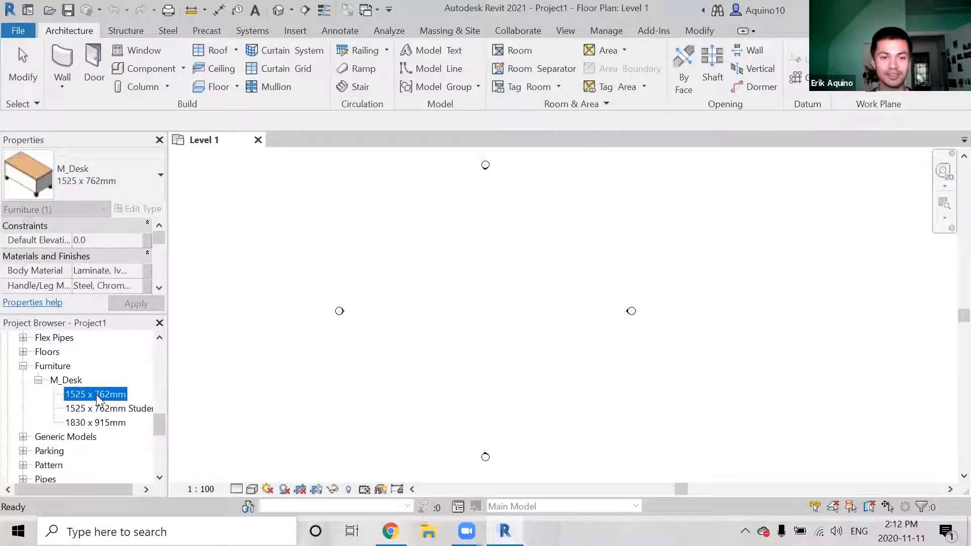
click(448, 353)
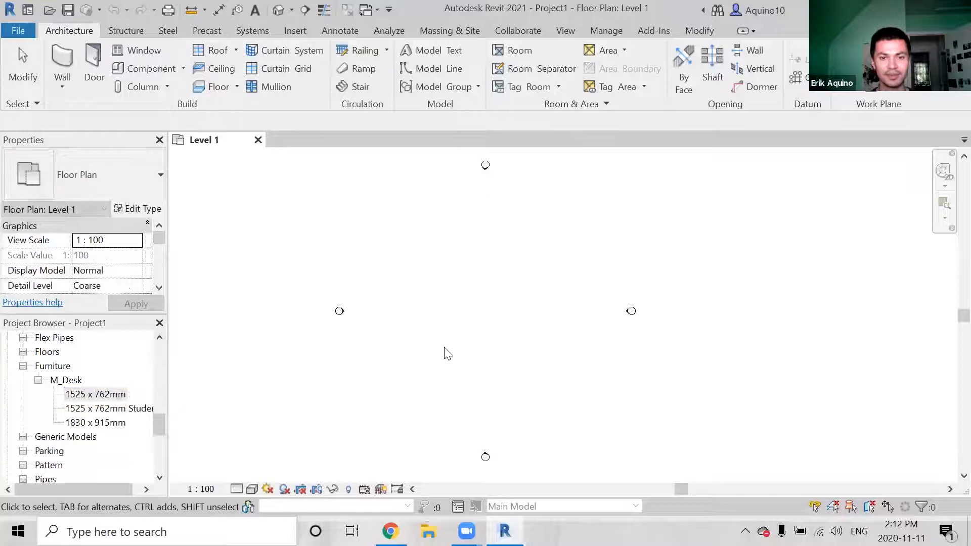
Draw a horizontal Generic - 200mm wall about 18000 mm long between the elevation markers on Level 1
key(w)
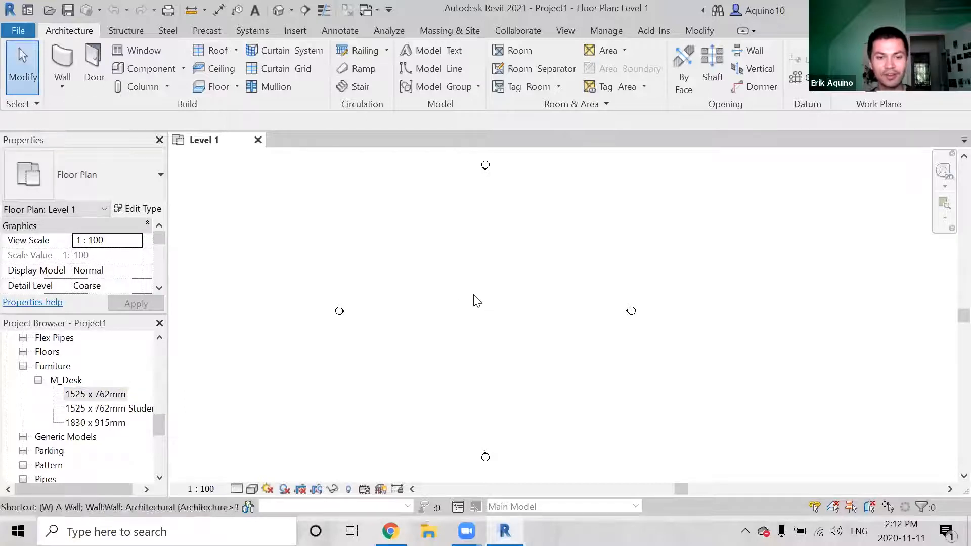
key(a)
click(433, 282)
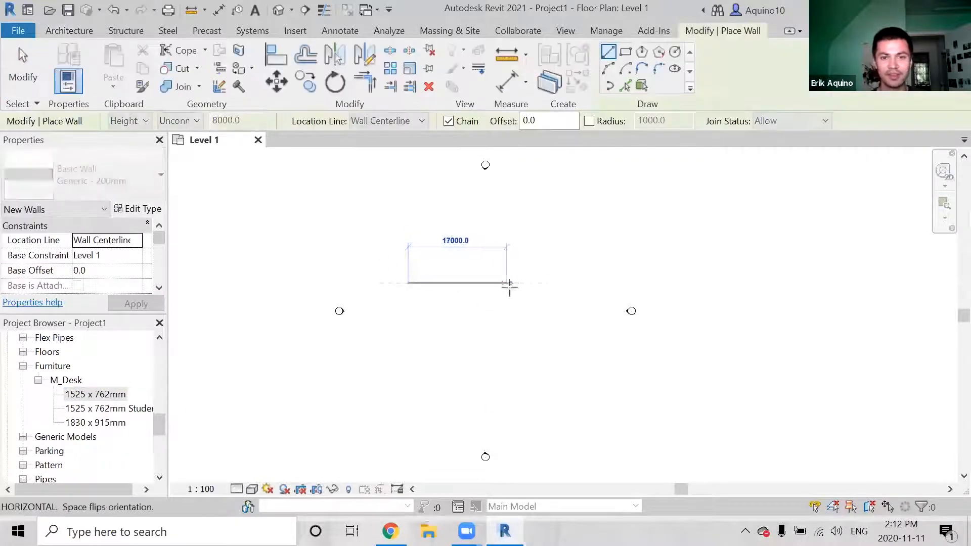
click(511, 283)
key(Escape)
key(Escape)
Place two M_Single-Flush 0915 x 2134mm doors in the wall, one 4000 mm from its left end and the other 3000 mm beyond
key(d)
key(r)
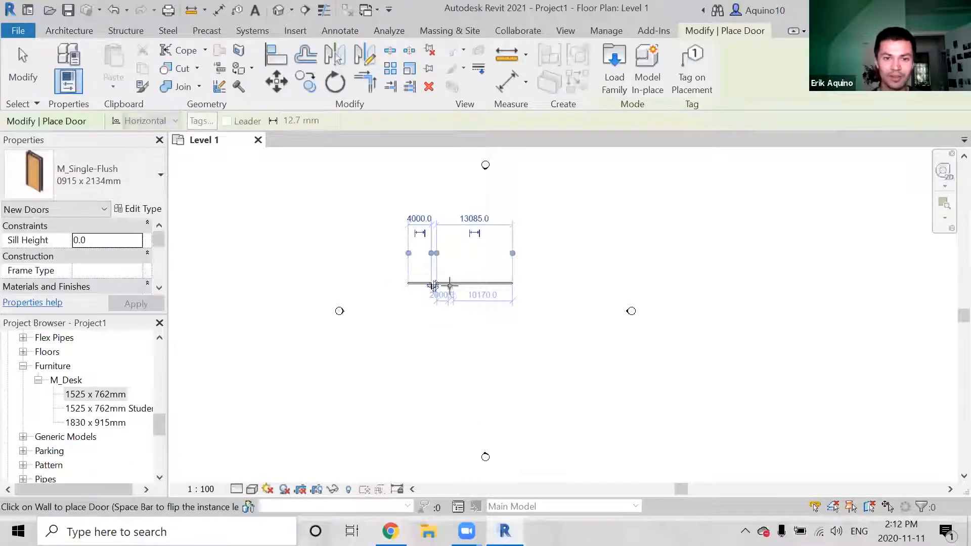
click(445, 283)
key(Escape)
key(Escape)
Open the default 3D view and frame the wall with both doors from the front
click(278, 10)
scroll(561, 294, up, 4)
middle_drag(562, 296, 478, 363)
shift+middle_drag(478, 363, 516, 272)
scroll(496, 316, down, 3)
scroll(480, 296, up, 1)
middle_drag(500, 310, 419, 317)
scroll(492, 310, up, 1)
Select the two doors alternately to compare their family and type
click(405, 316)
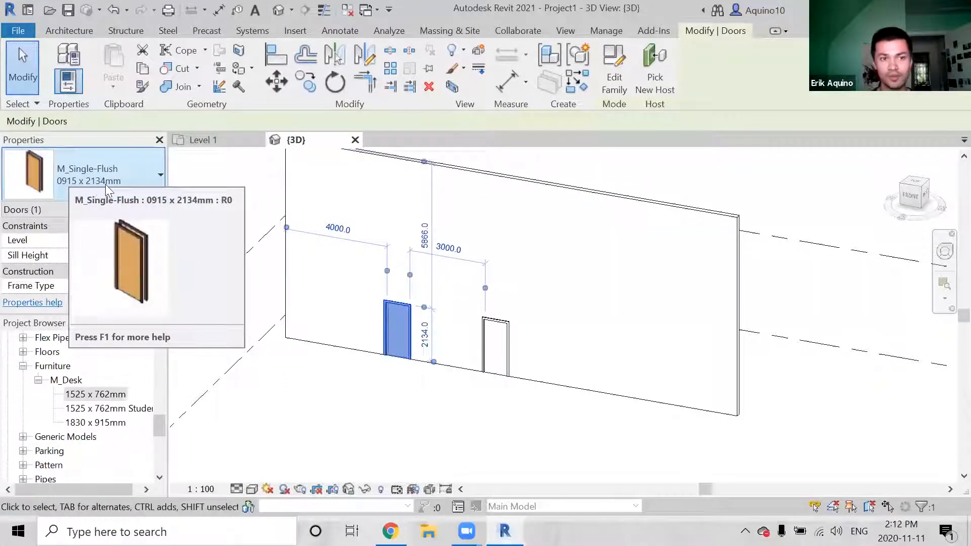
click(494, 335)
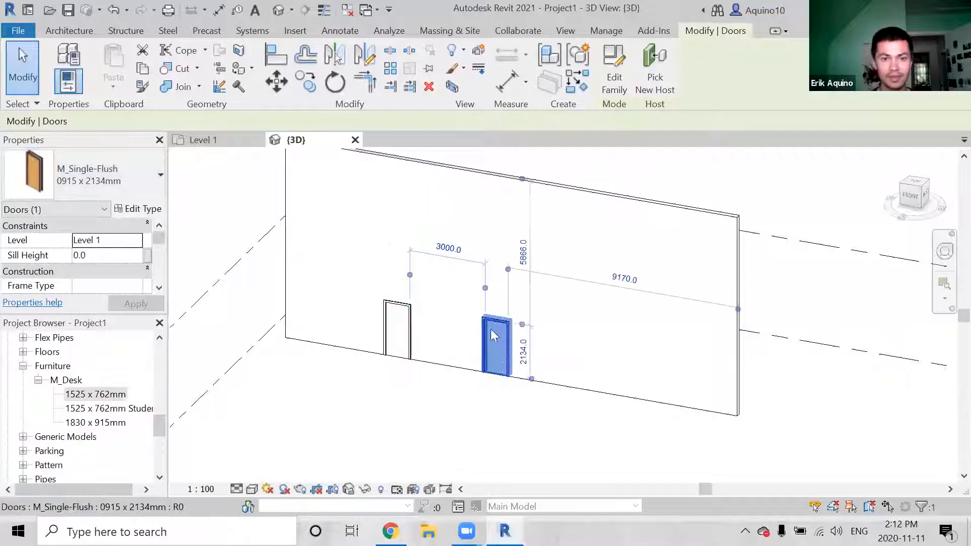
click(398, 328)
click(494, 324)
click(404, 305)
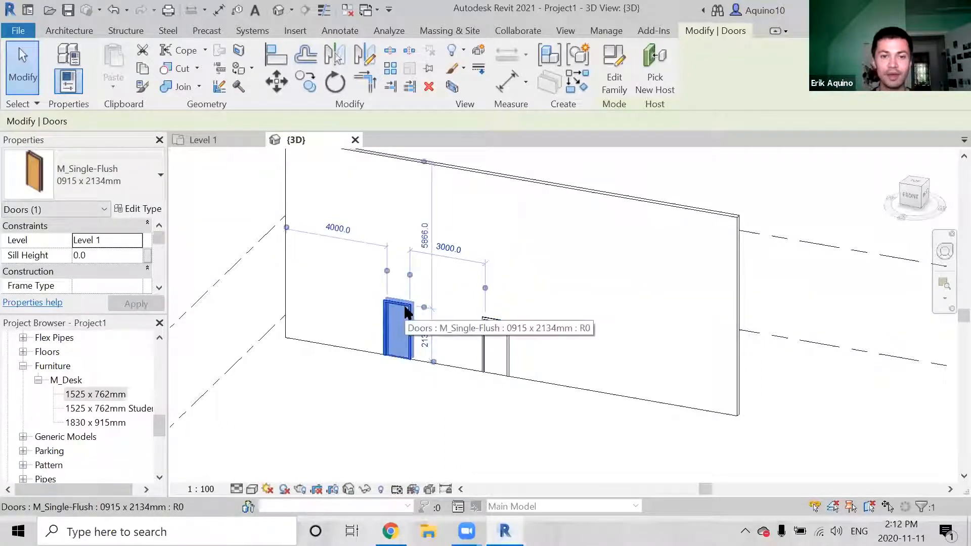
click(494, 324)
Examine the instance properties of the left door and those of the right door
click(412, 316)
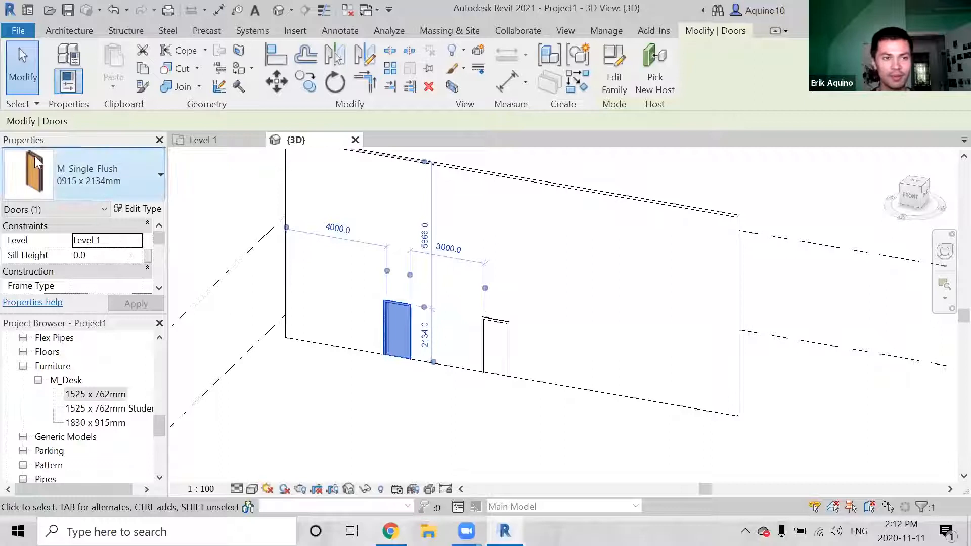
scroll(106, 222, down, 5)
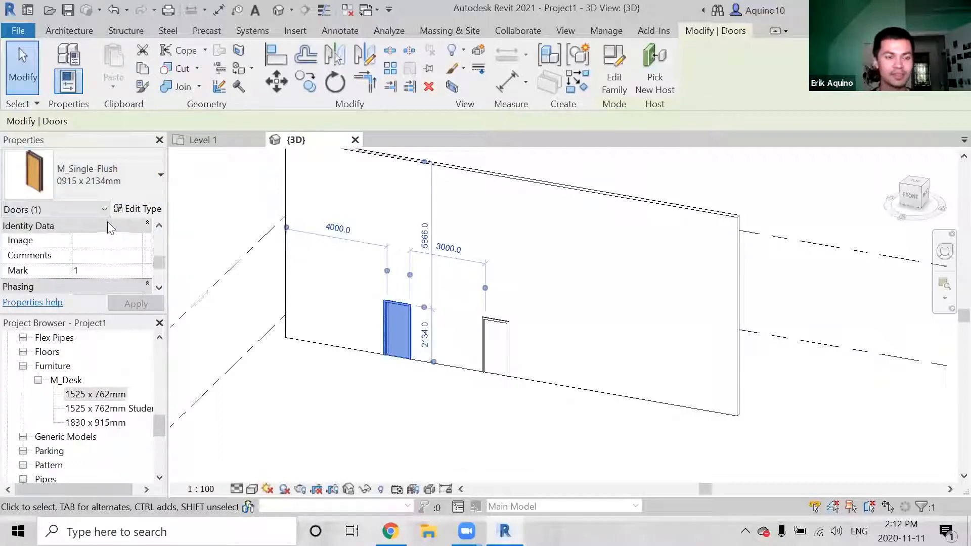
scroll(104, 236, down, 2)
scroll(104, 255, up, 3)
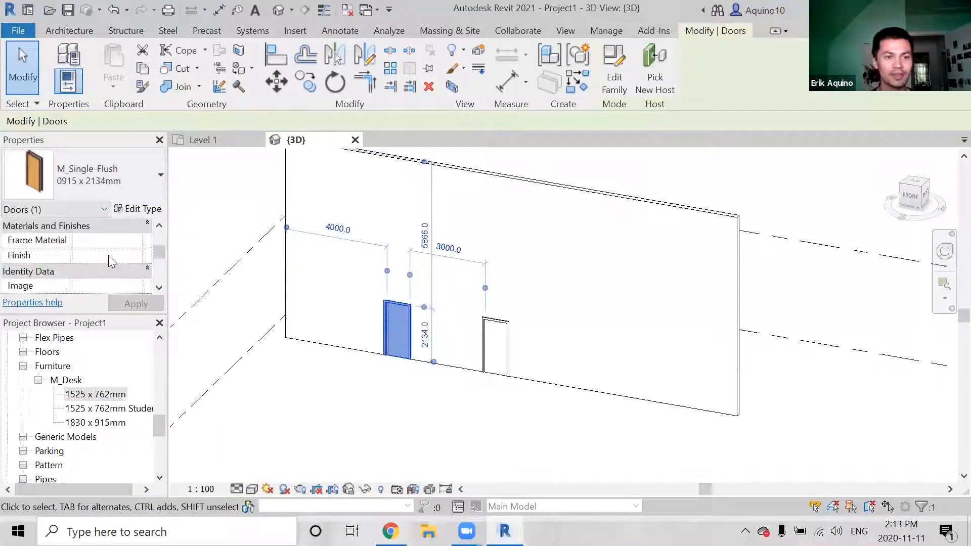
scroll(109, 255, up, 3)
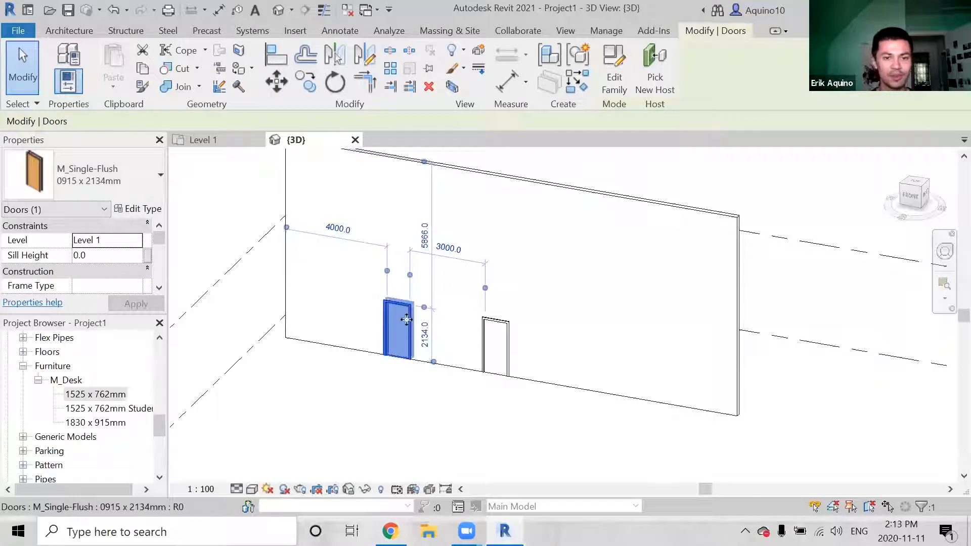
click(497, 340)
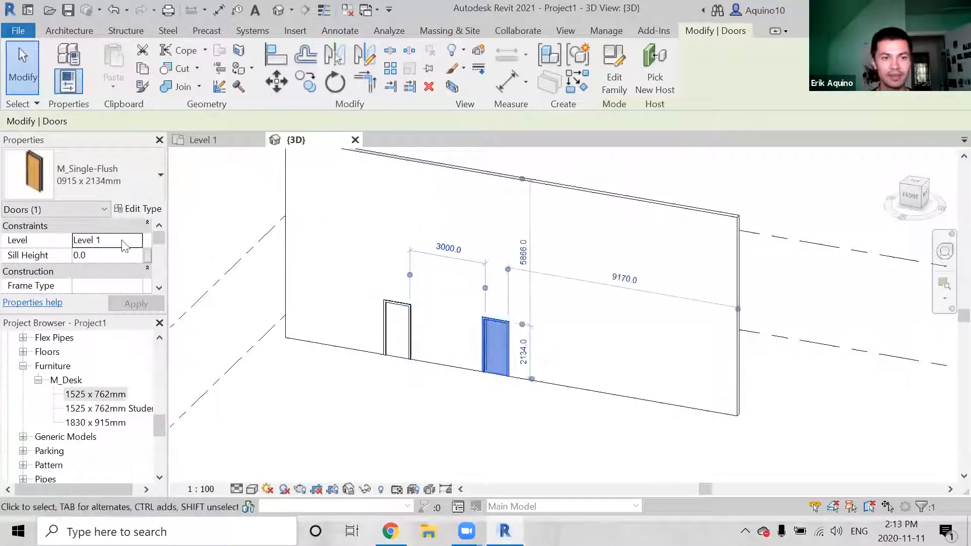
scroll(91, 255, down, 6)
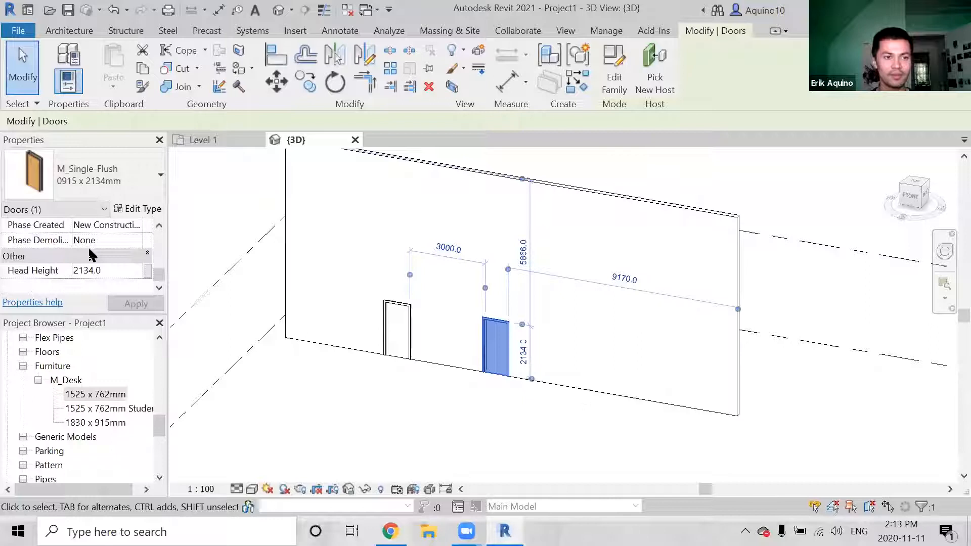
scroll(90, 254, up, 6)
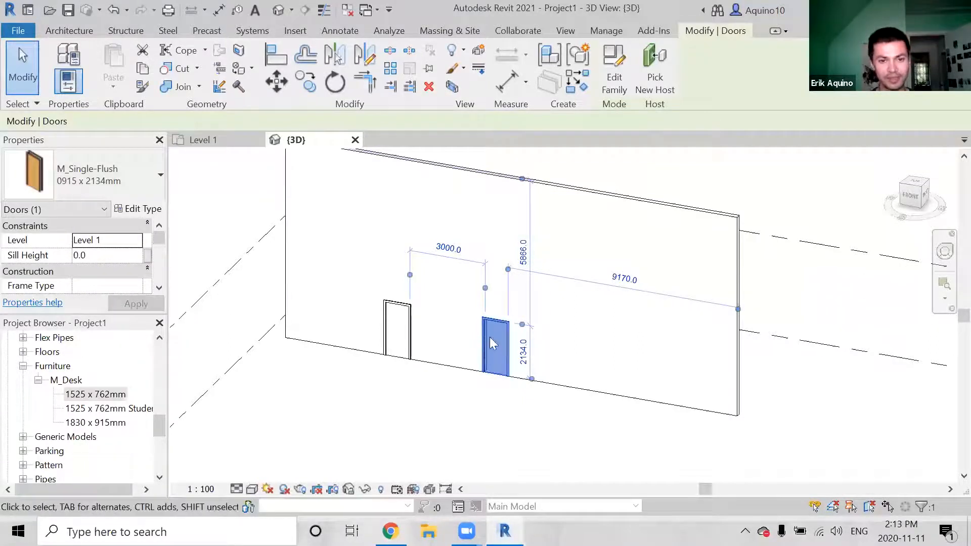
Set the left door's Sill Height to 500 and apply it
drag(477, 326, 378, 302)
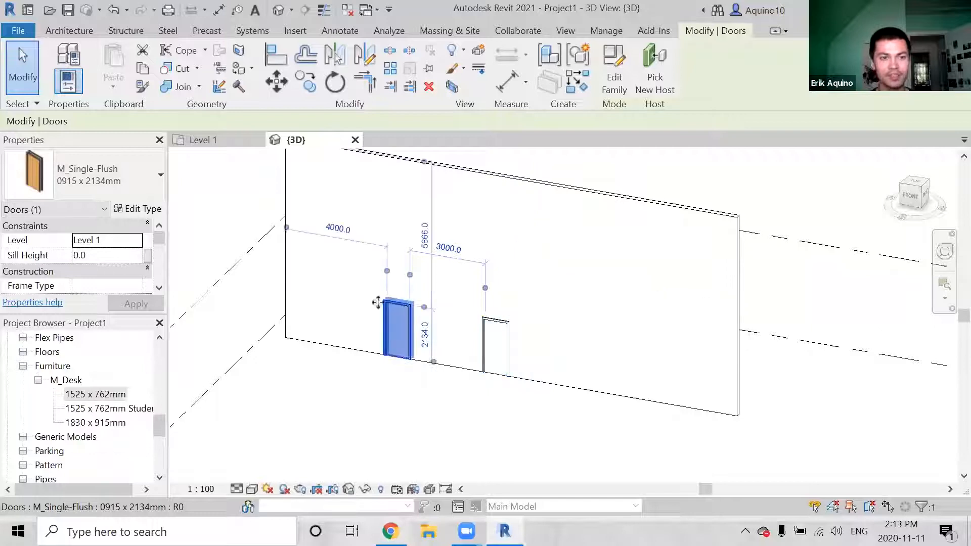
click(101, 255)
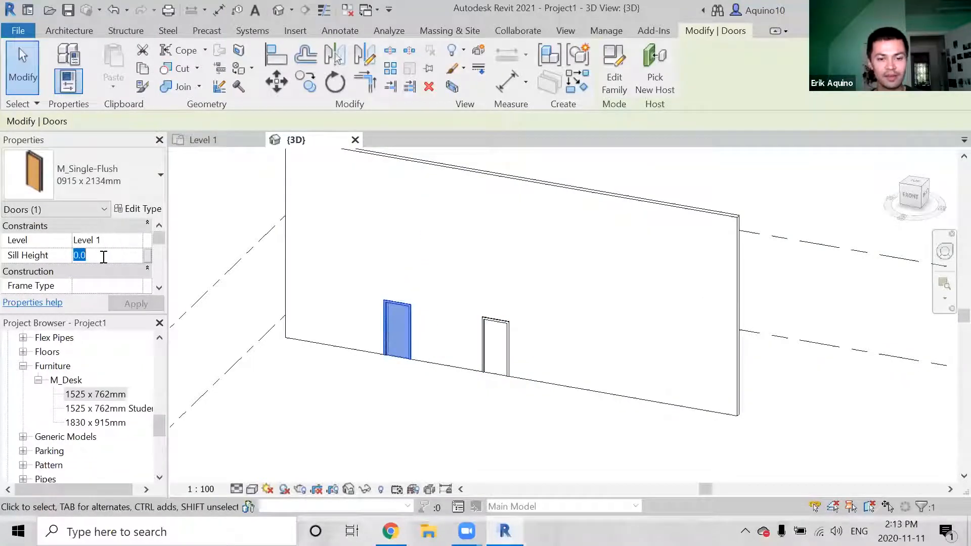
text(500)
click(135, 302)
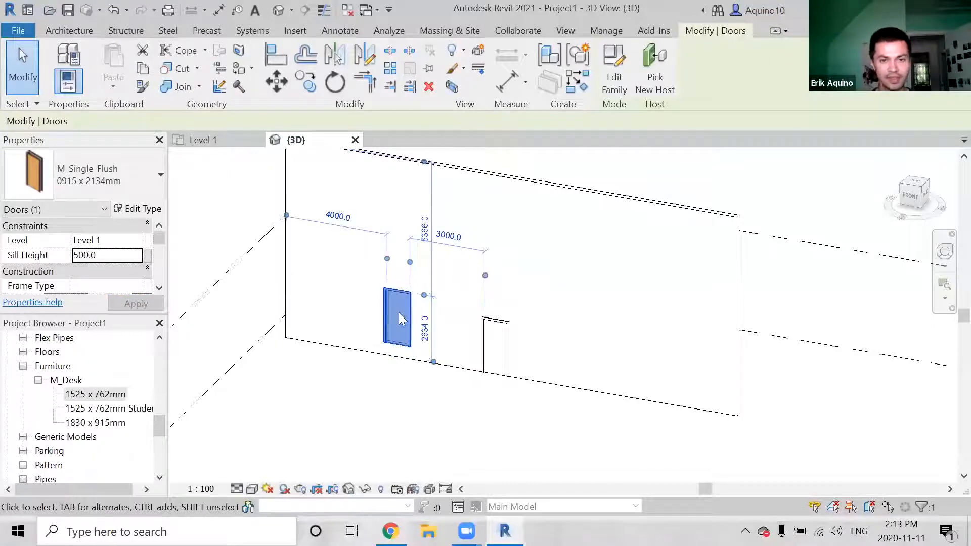
Undo the left door's Sill Height change and review that door's instance properties
click(400, 373)
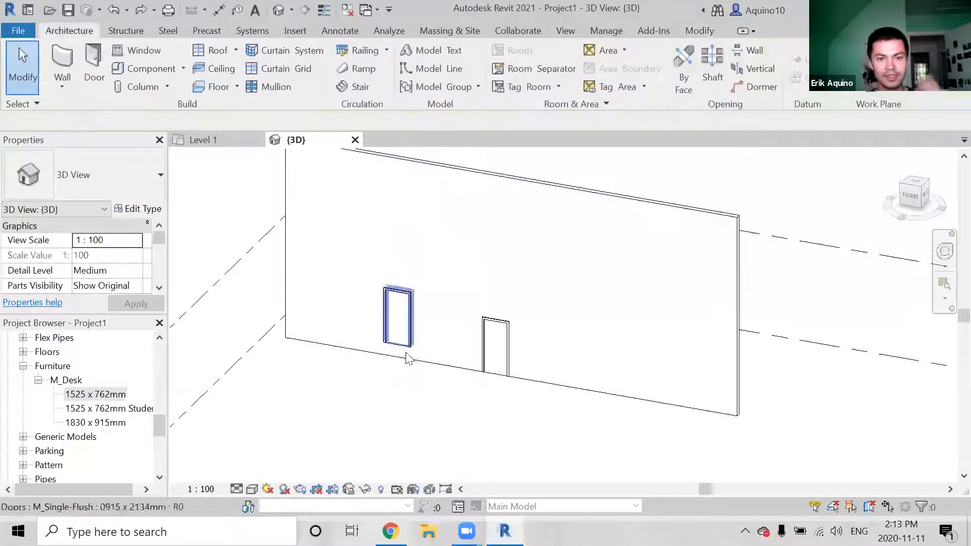
key(ctrl+z)
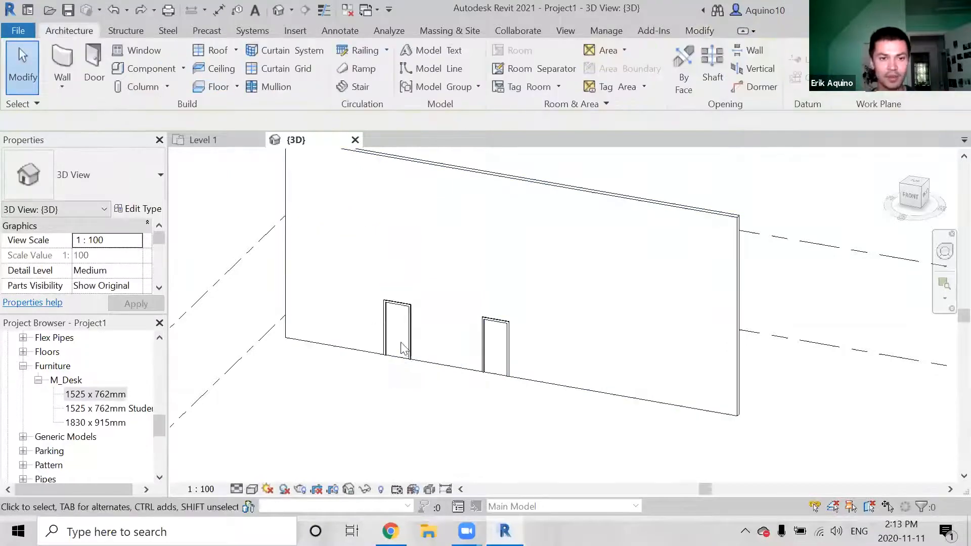
click(413, 320)
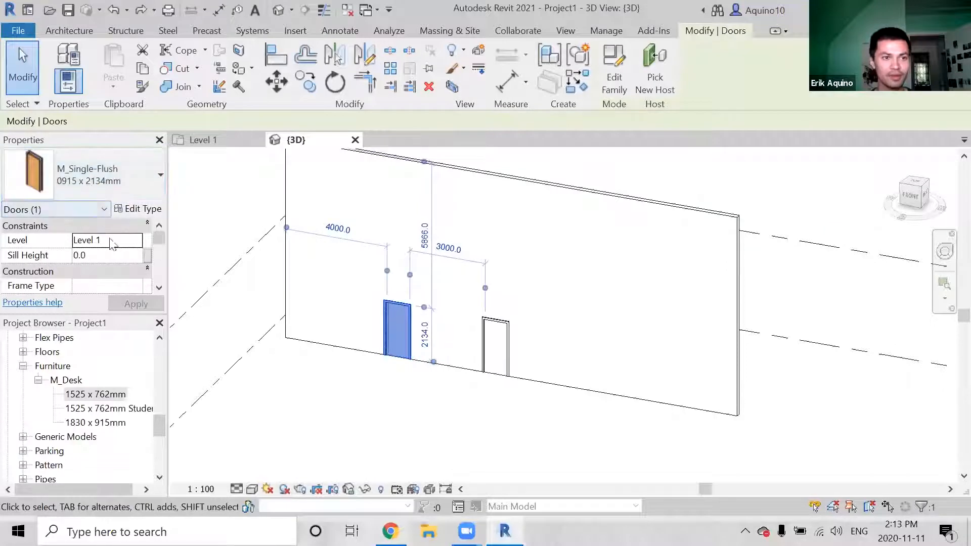
scroll(104, 244, down, 6)
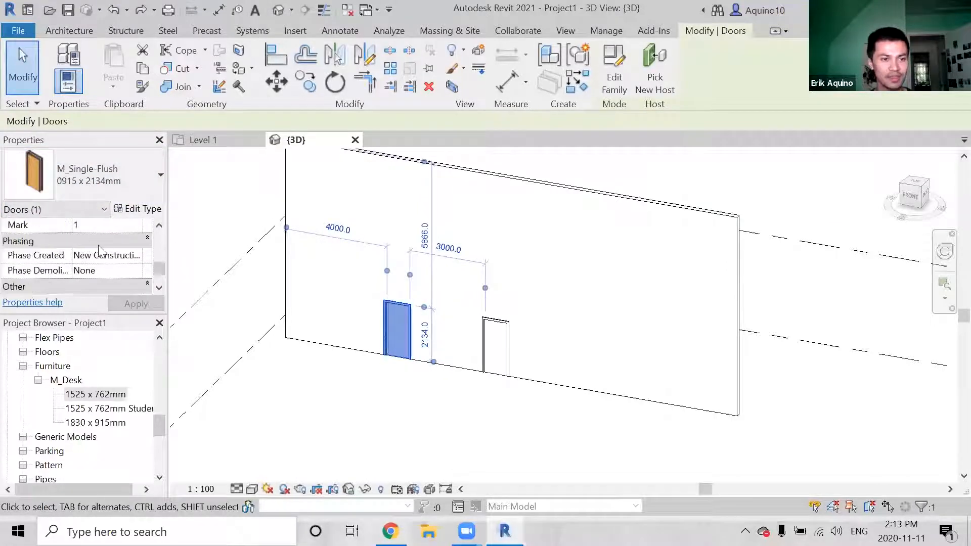
scroll(98, 247, down, 2)
click(428, 391)
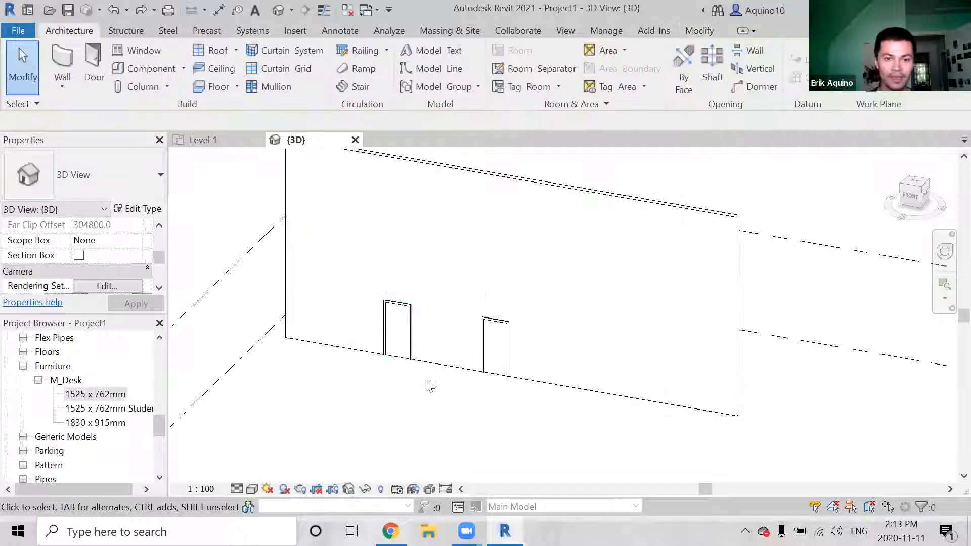
Set the Height type parameter of the M_Single-Flush 0915 x 2134mm door type to 3000
click(414, 339)
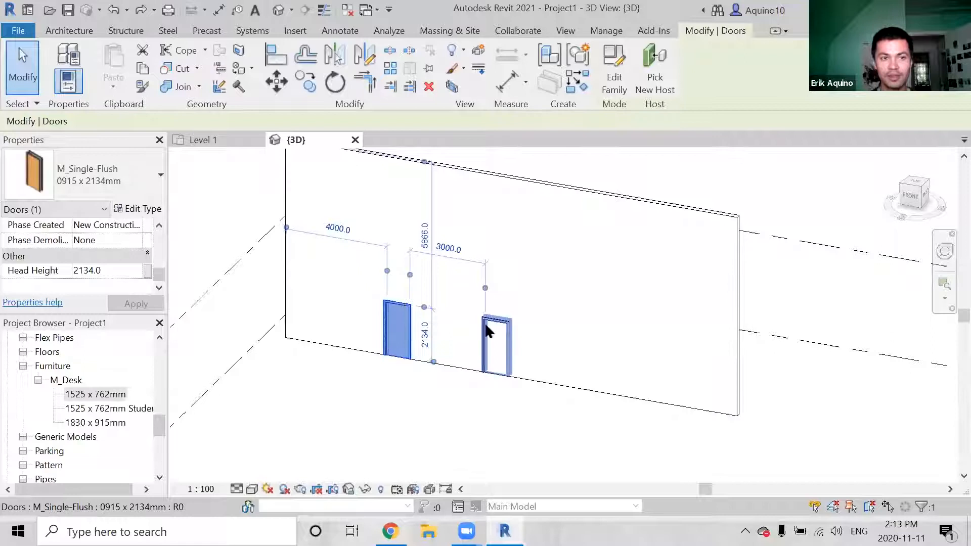
click(490, 338)
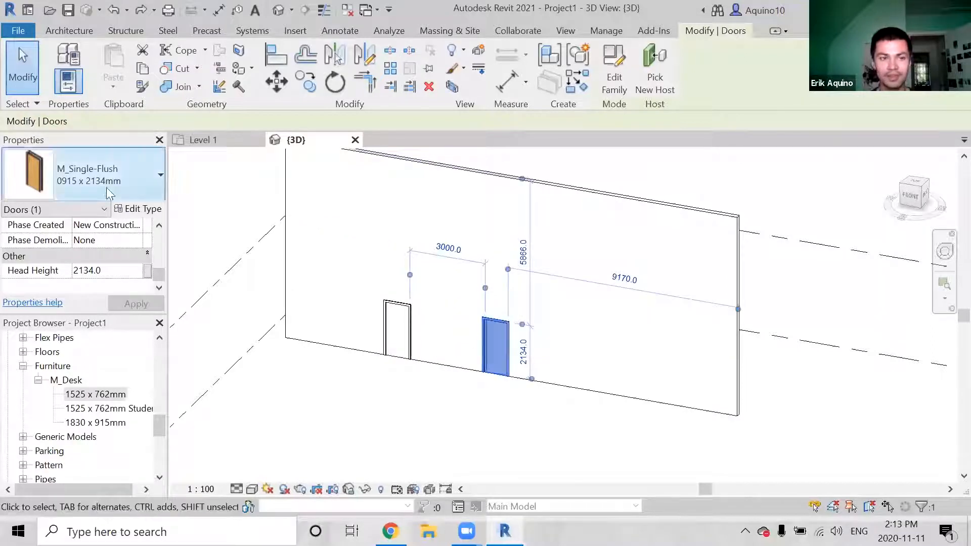
click(137, 209)
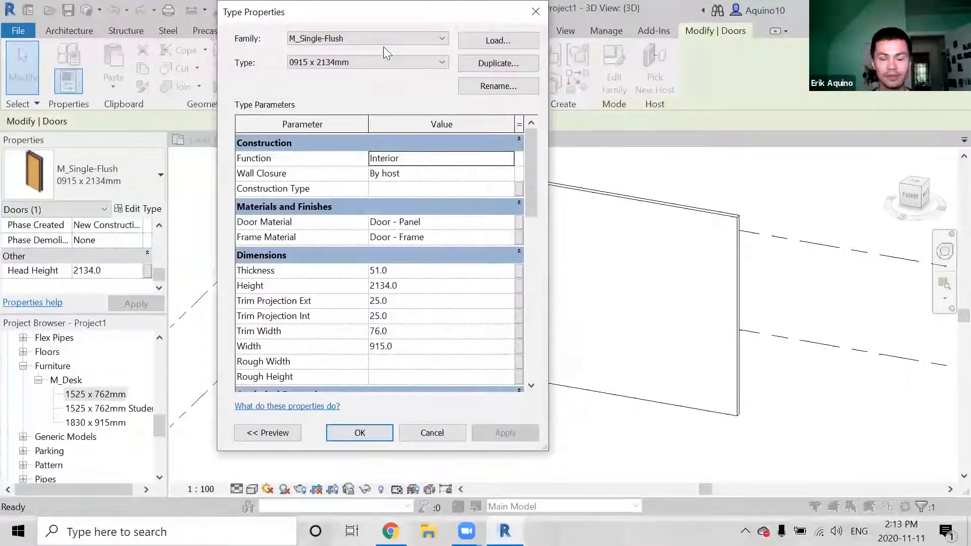
drag(312, 14, 665, 30)
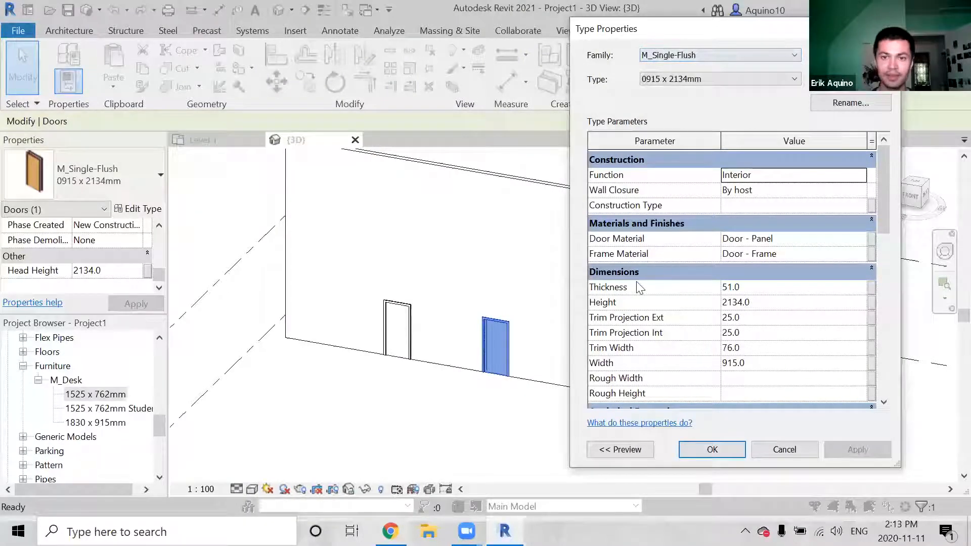
scroll(640, 278, down, 1)
scroll(640, 279, down, 1)
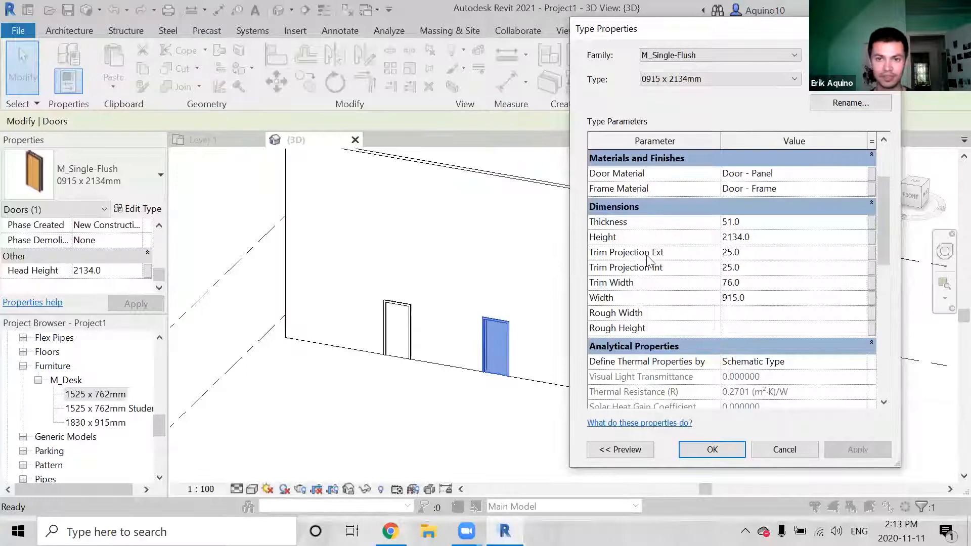
click(745, 235)
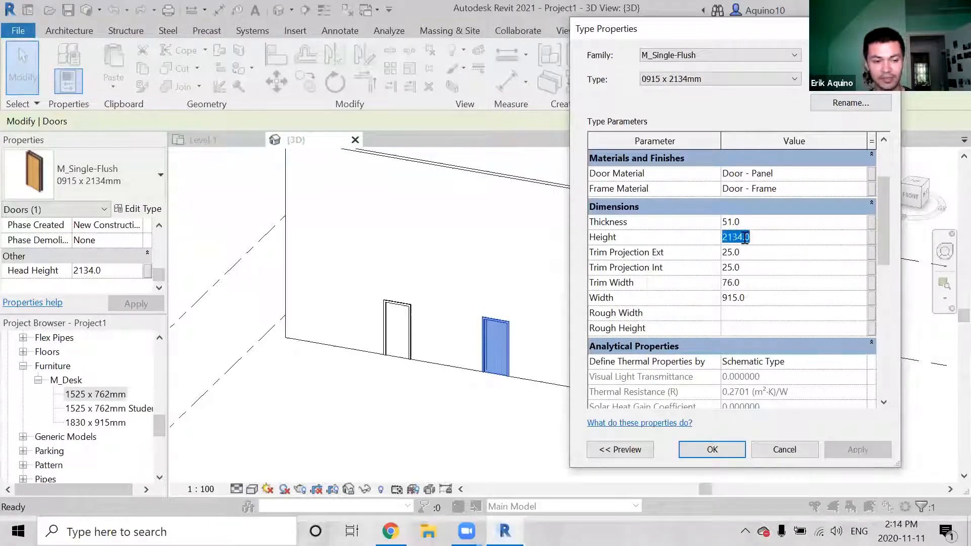
text(3000)
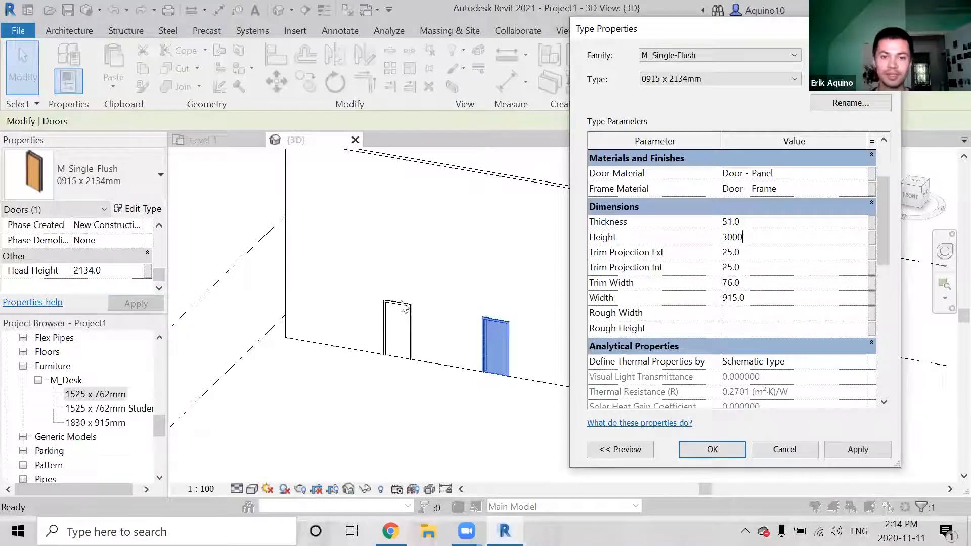
click(700, 443)
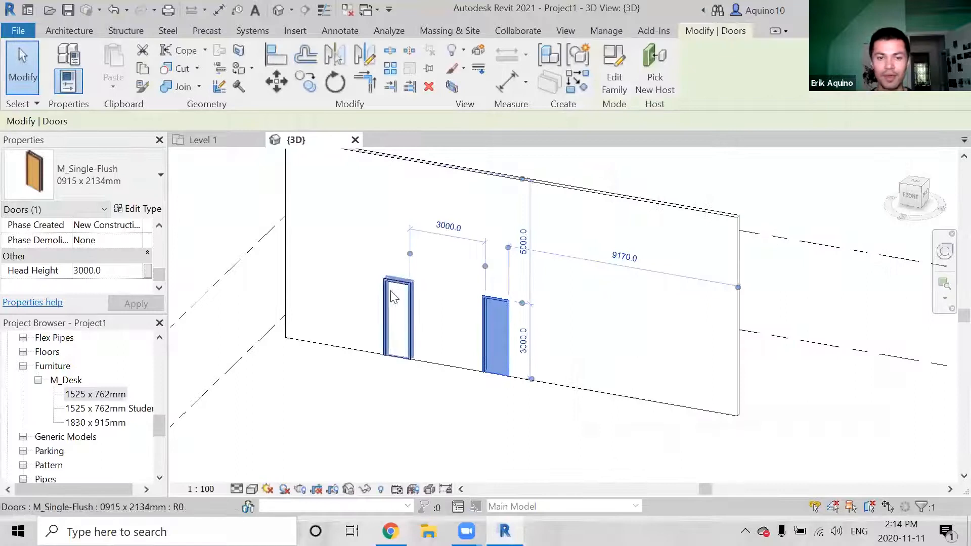
Inspect both doors in the wall, selecting each in turn to compare how the type change affects them
scroll(435, 364, down, 3)
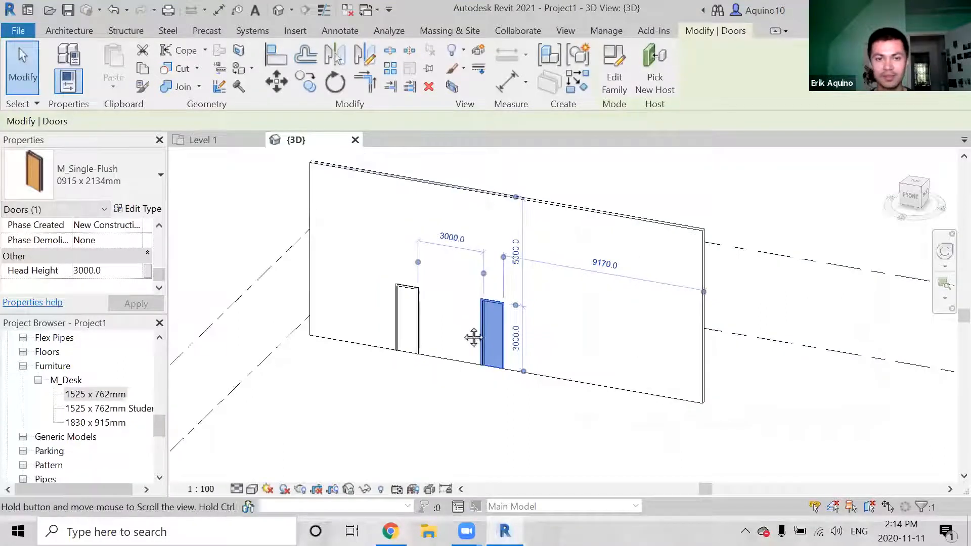
click(398, 382)
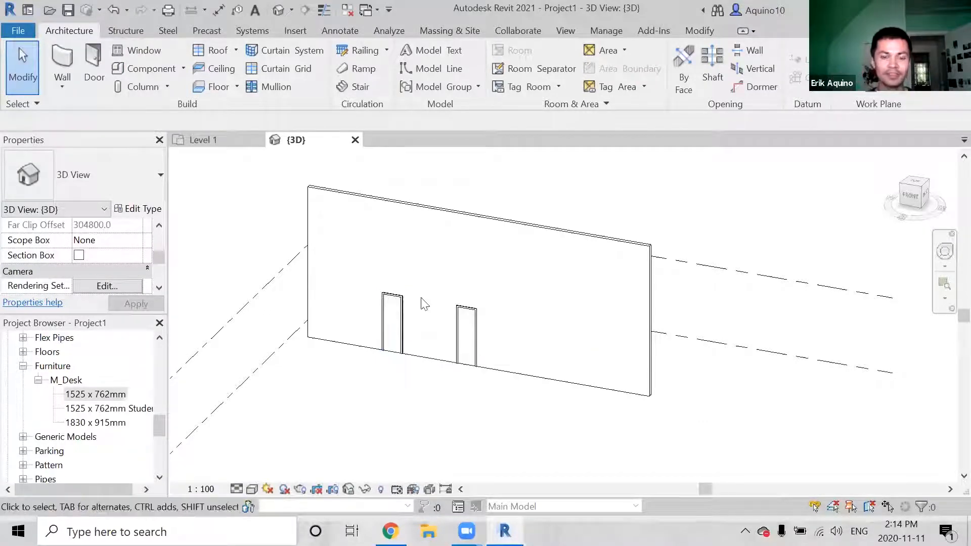
middle_drag(434, 314, 438, 320)
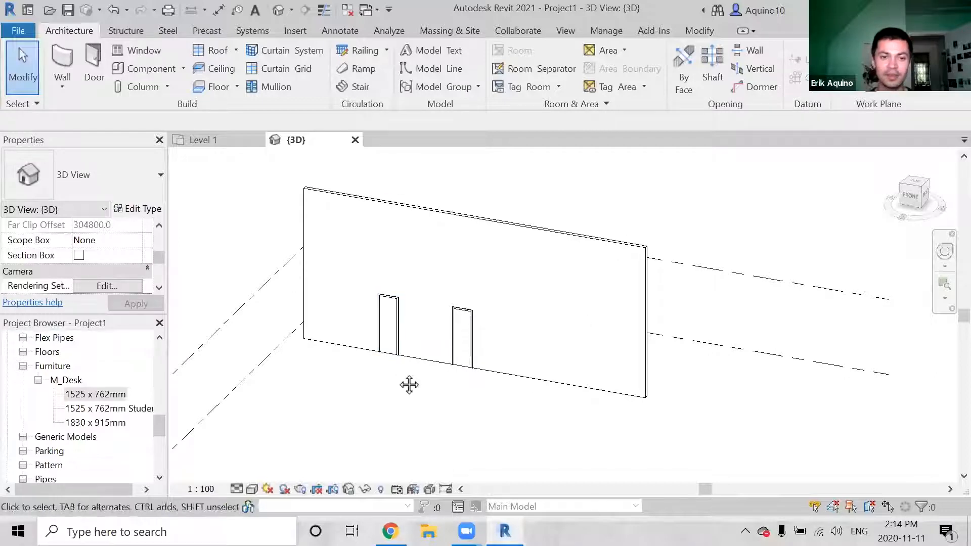
middle_drag(405, 377, 390, 368)
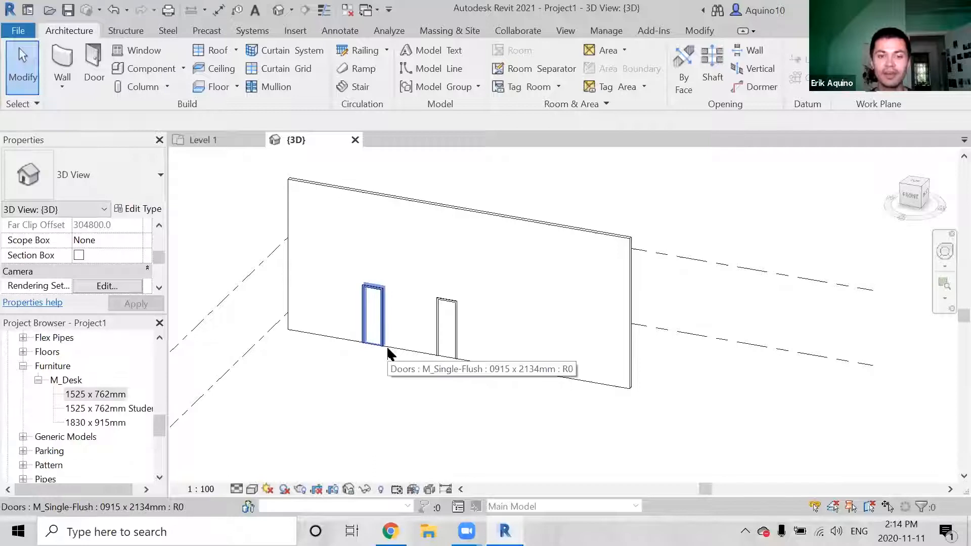
click(383, 328)
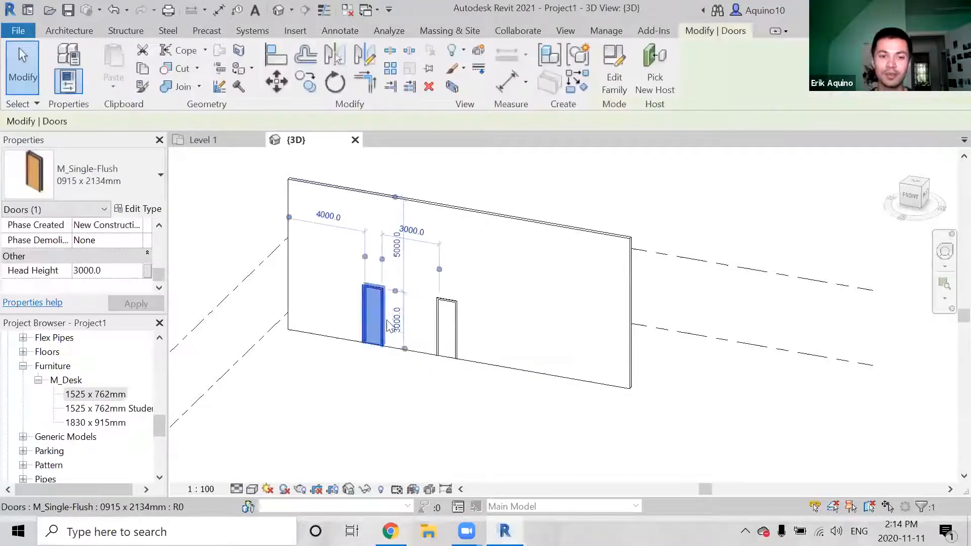
click(441, 310)
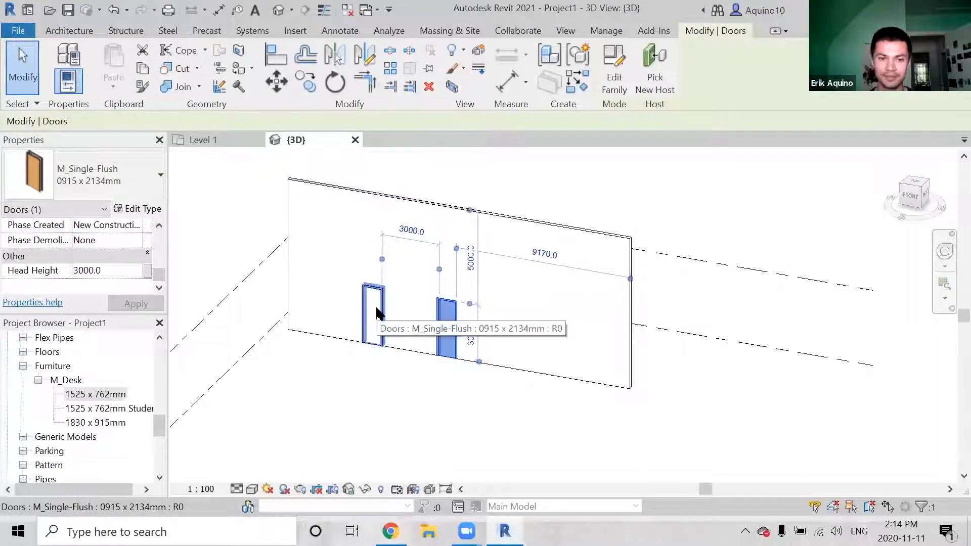
click(377, 314)
click(403, 405)
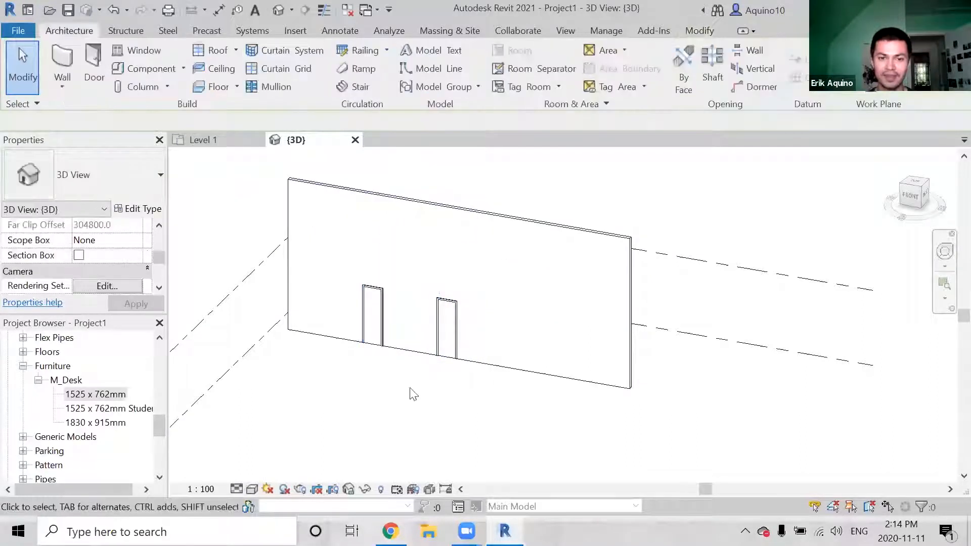
middle_drag(408, 396, 397, 406)
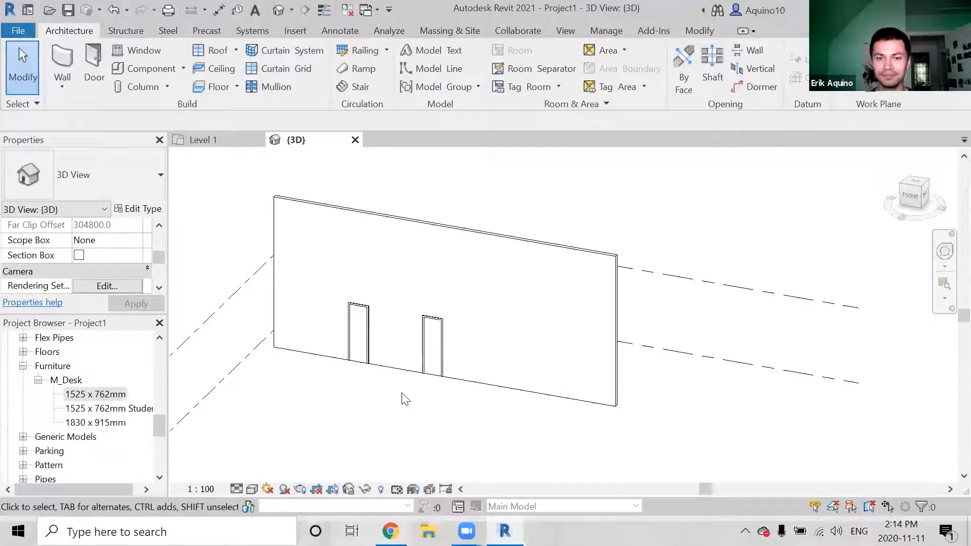
middle_drag(403, 395, 416, 345)
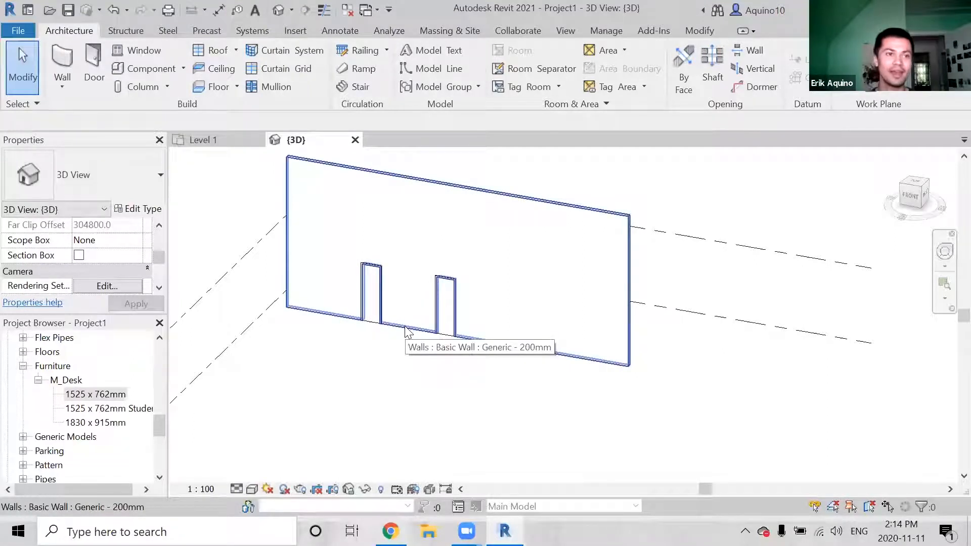
Start a new family and browse to the English folder of family templates
click(26, 31)
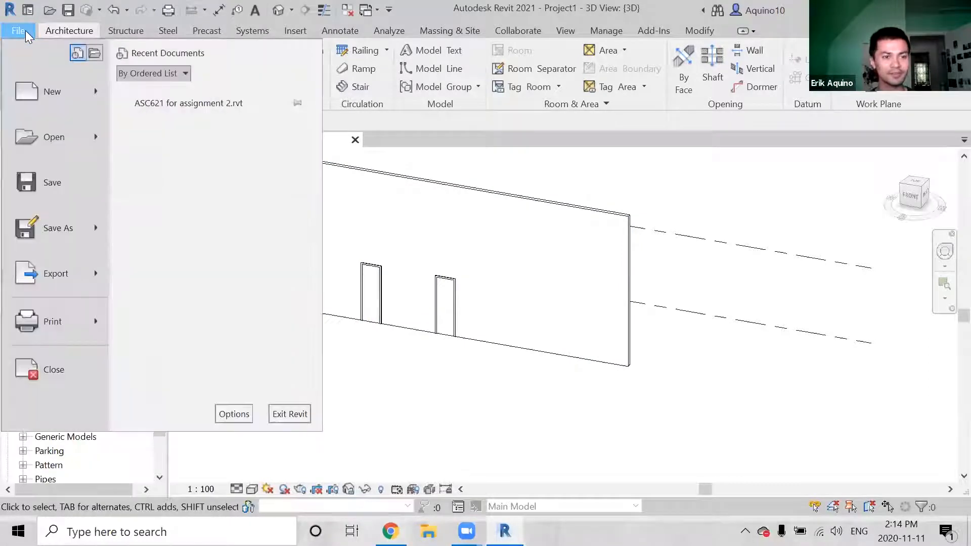
mouse_move(95, 87)
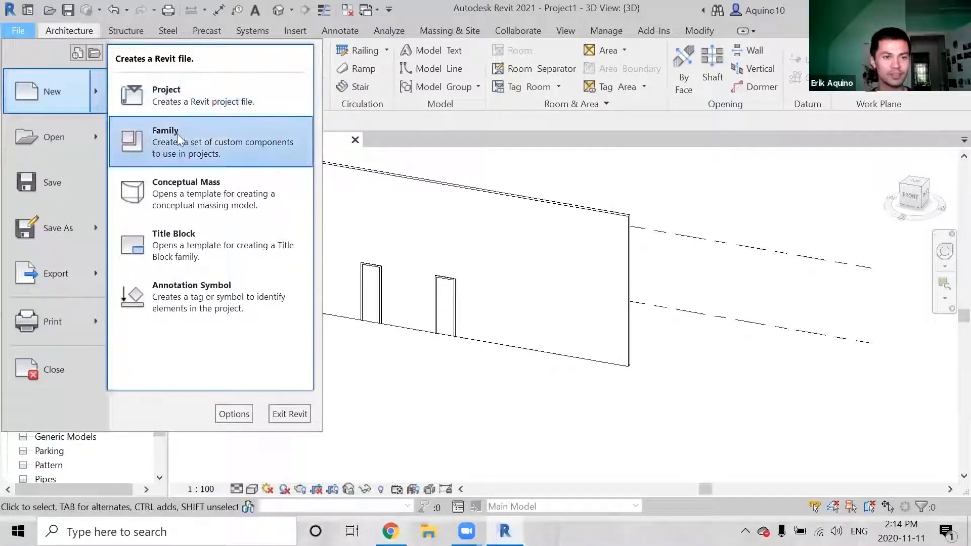
click(210, 143)
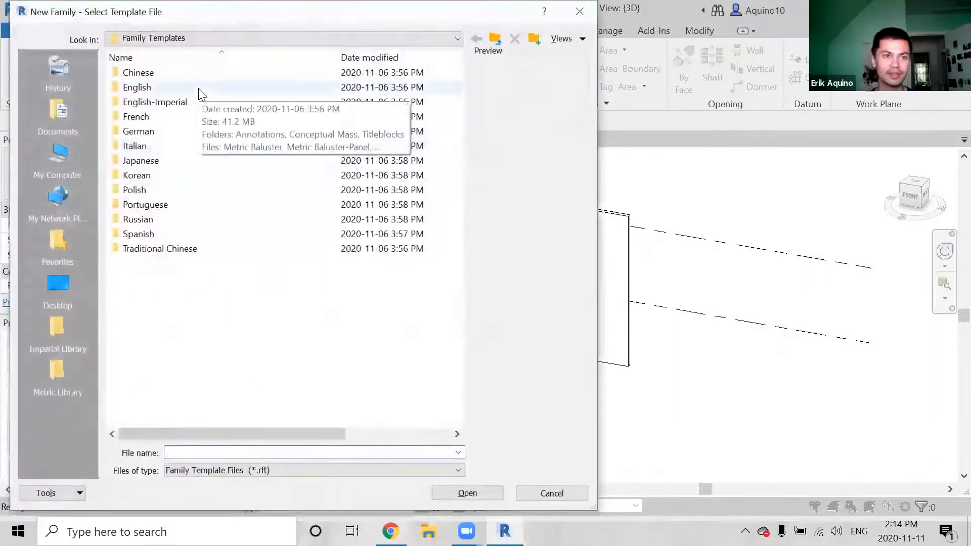
double_click(199, 88)
Preview the Metric Generic Model, Metric Window, and roof based and wall based generic model templates
mouse_move(458, 105)
mouse_down()
mouse_move(456, 94)
mouse_move(457, 208)
mouse_up()
click(194, 235)
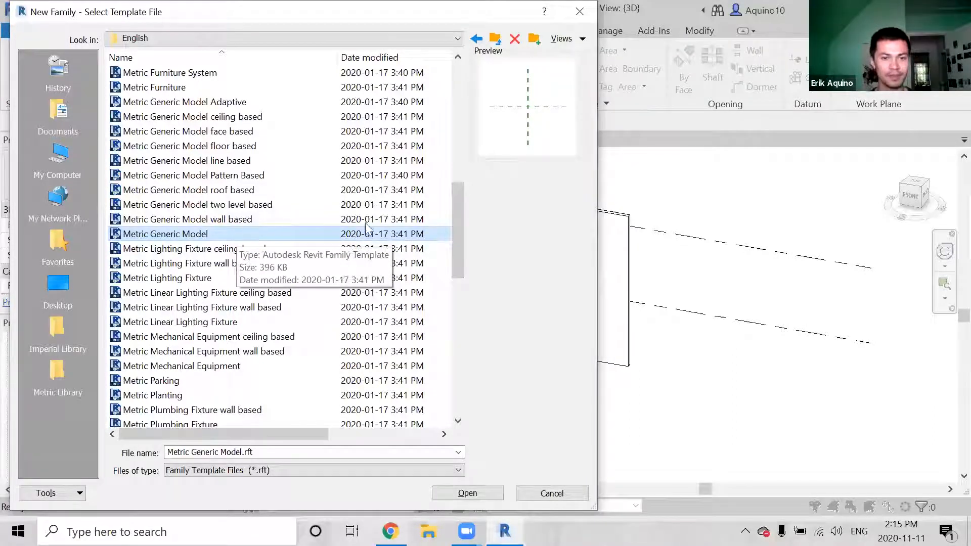
drag(451, 202, 448, 317)
scroll(218, 384, down, 2)
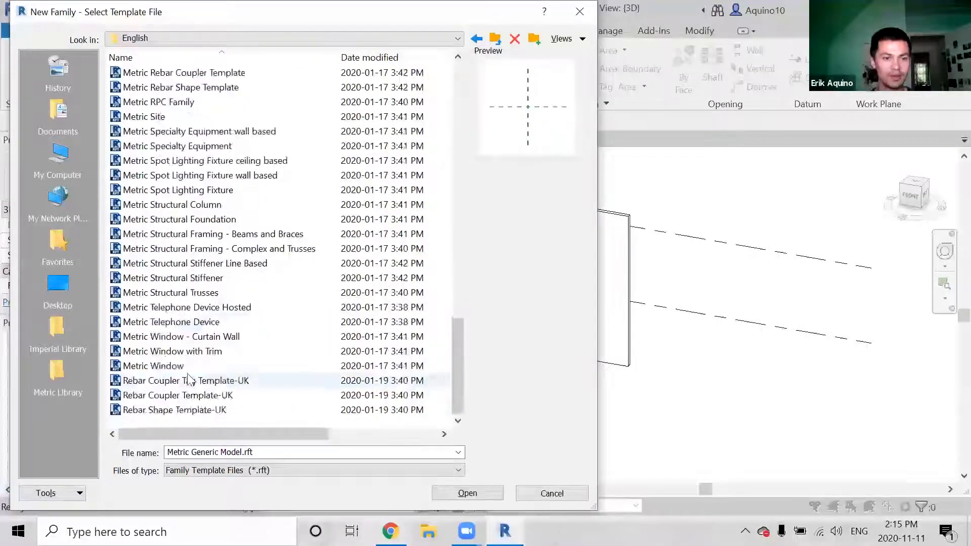
click(182, 372)
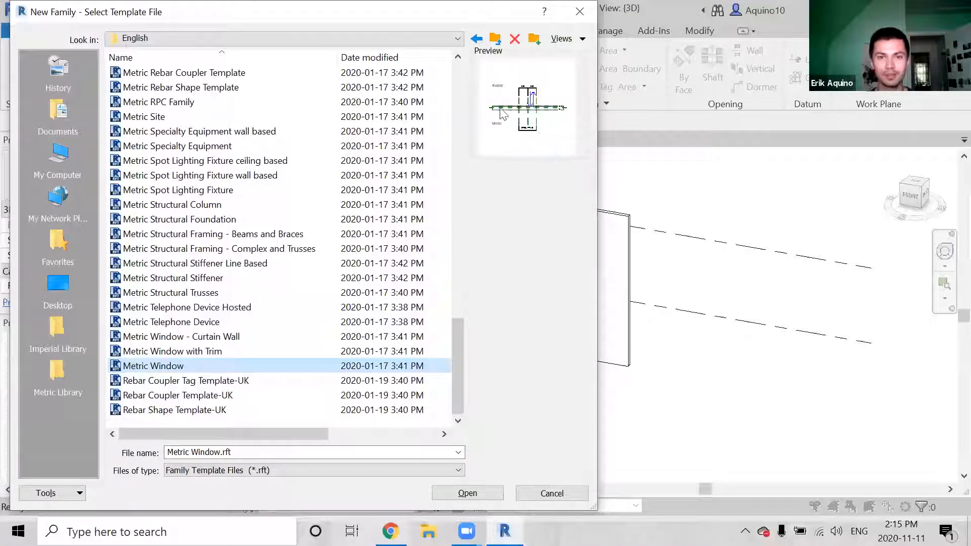
drag(458, 326, 466, 183)
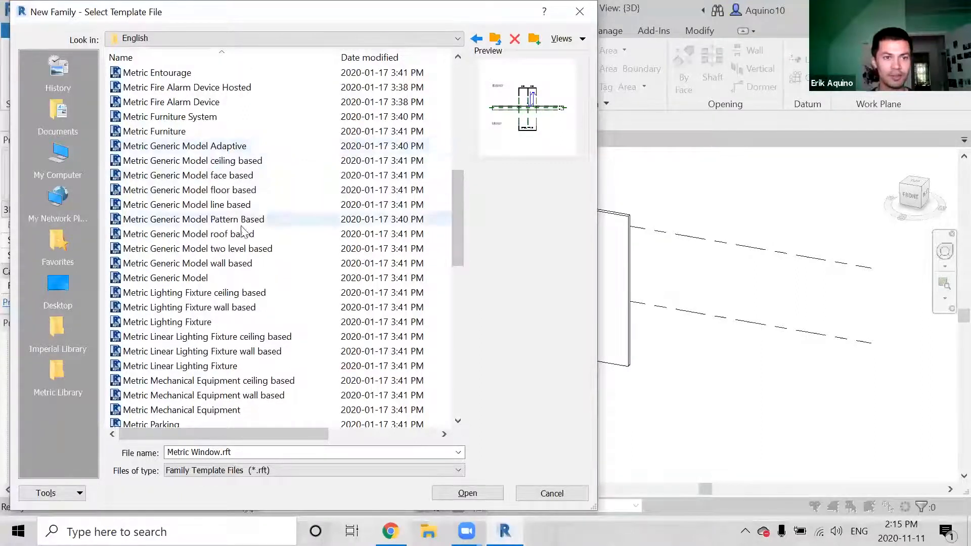
click(231, 269)
click(242, 236)
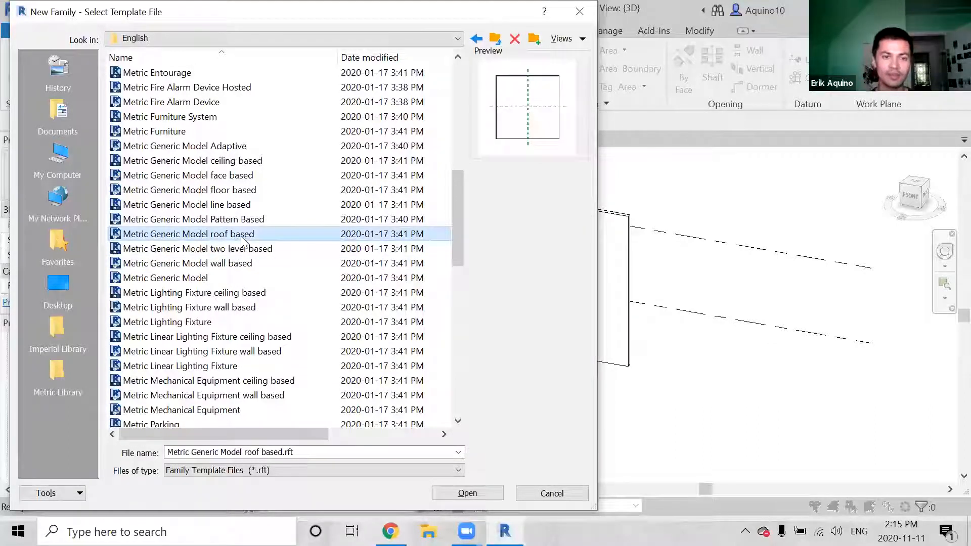
click(245, 262)
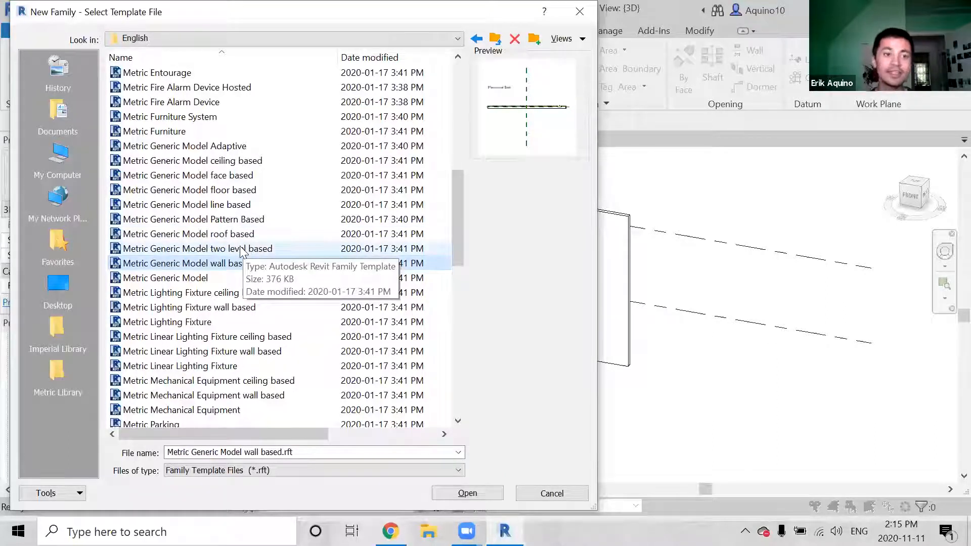
Create the family from the Metric Furniture template and close the inactive views, keeping the Ref. Level plan open
click(204, 133)
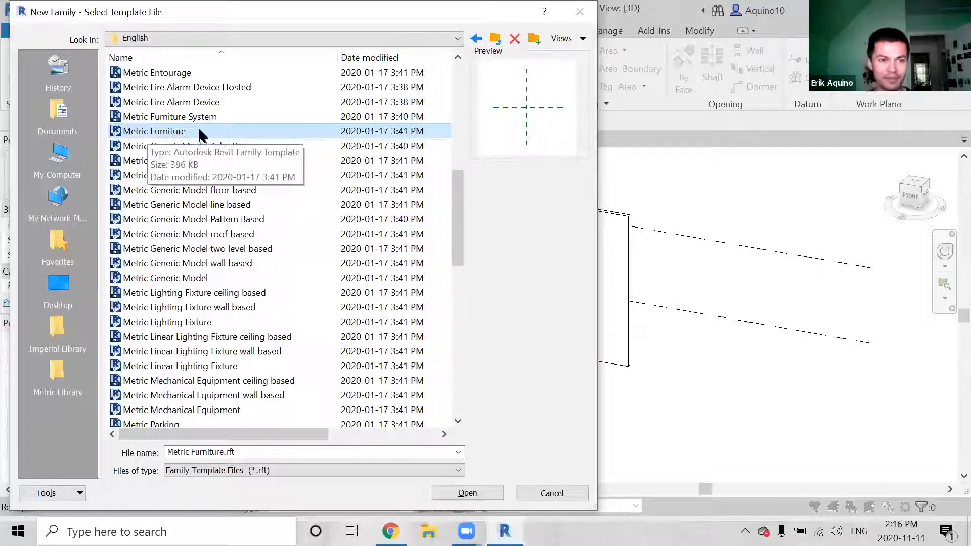
click(481, 495)
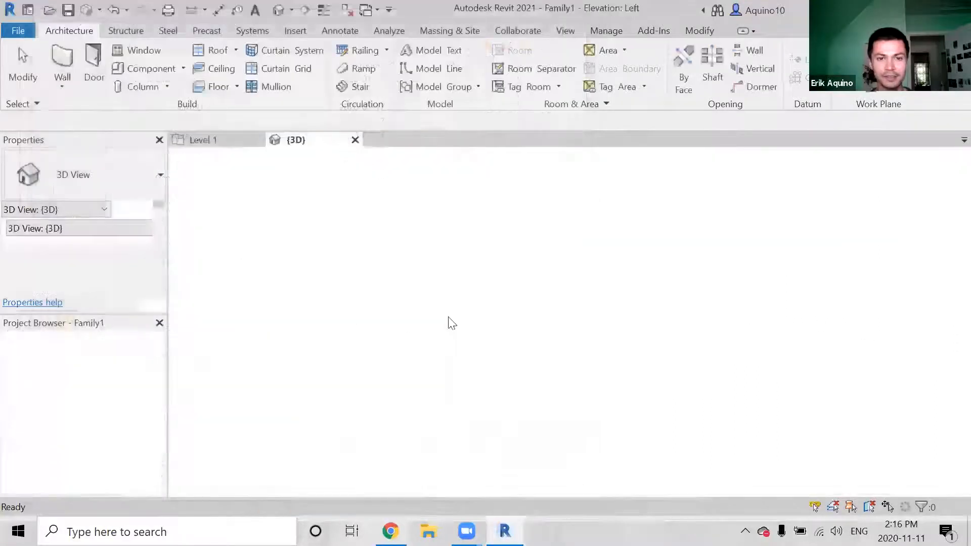
middle_drag(628, 275, 505, 232)
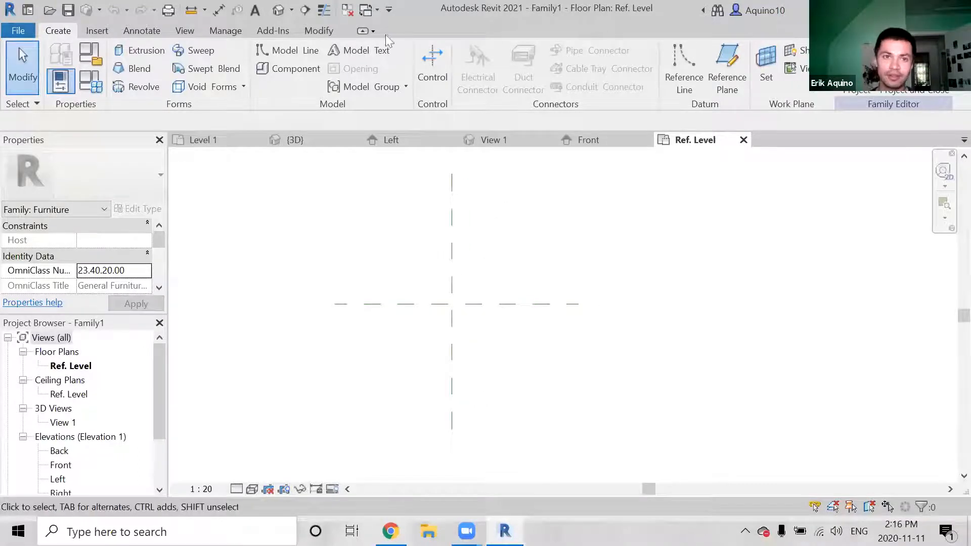
click(347, 9)
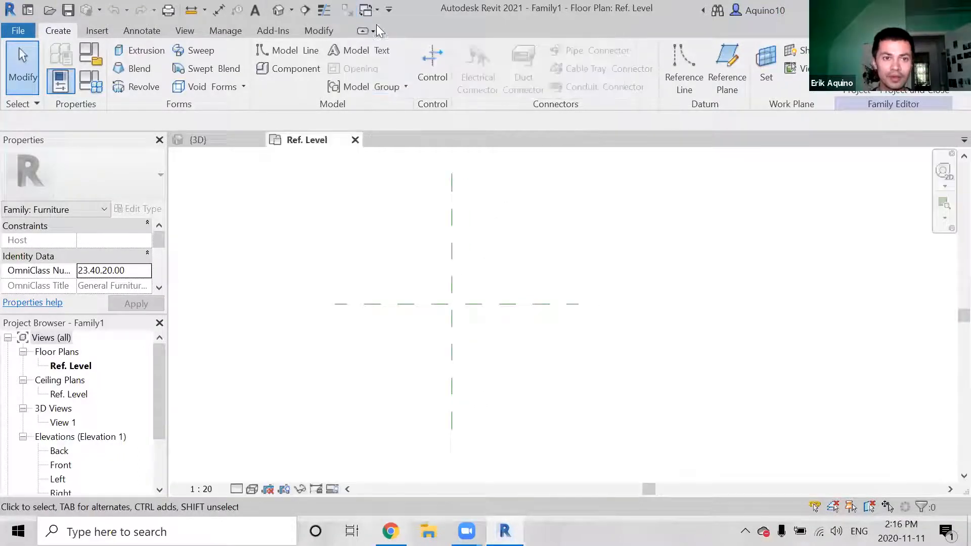
Review the wall with two doors in the project's 3D view and return to the furniture family's Ref. Level plan
click(216, 141)
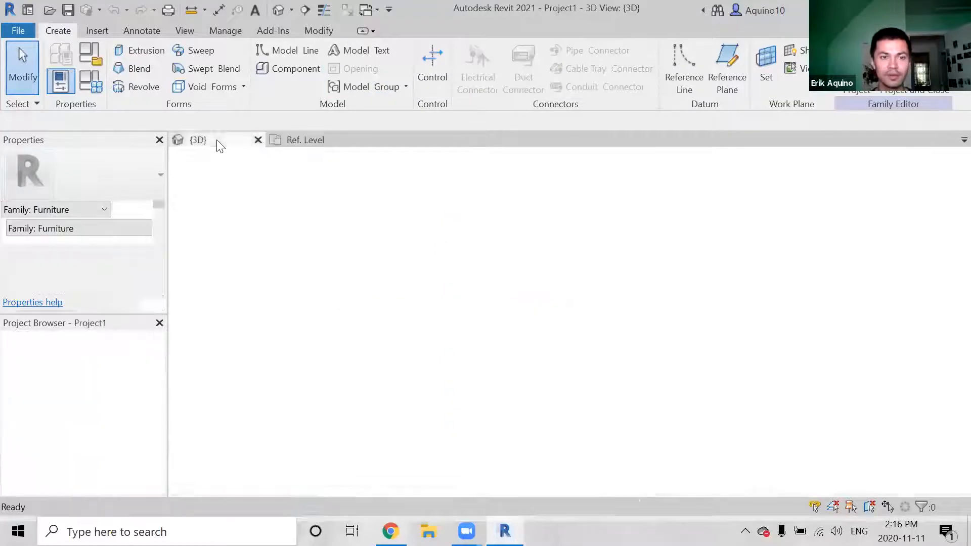
scroll(372, 263, down, 4)
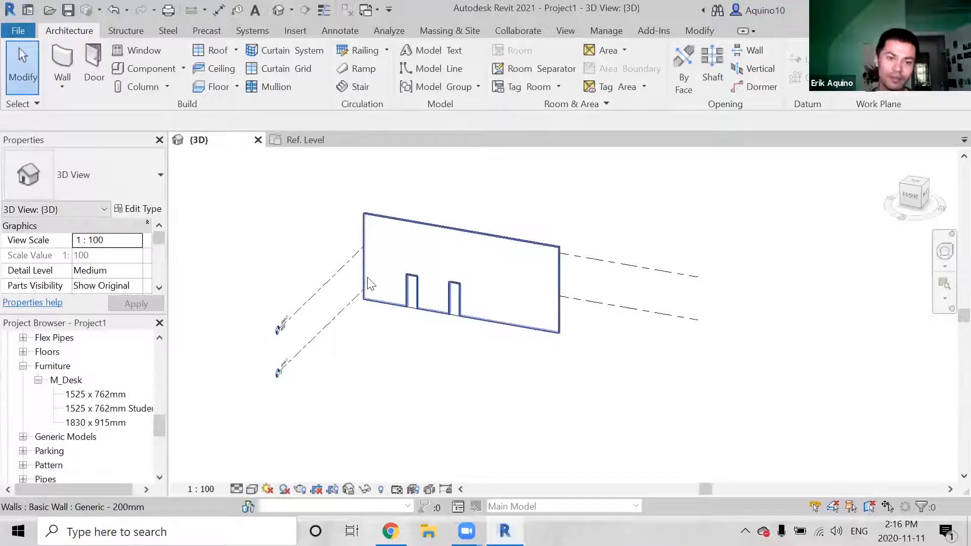
scroll(357, 298, up, 2)
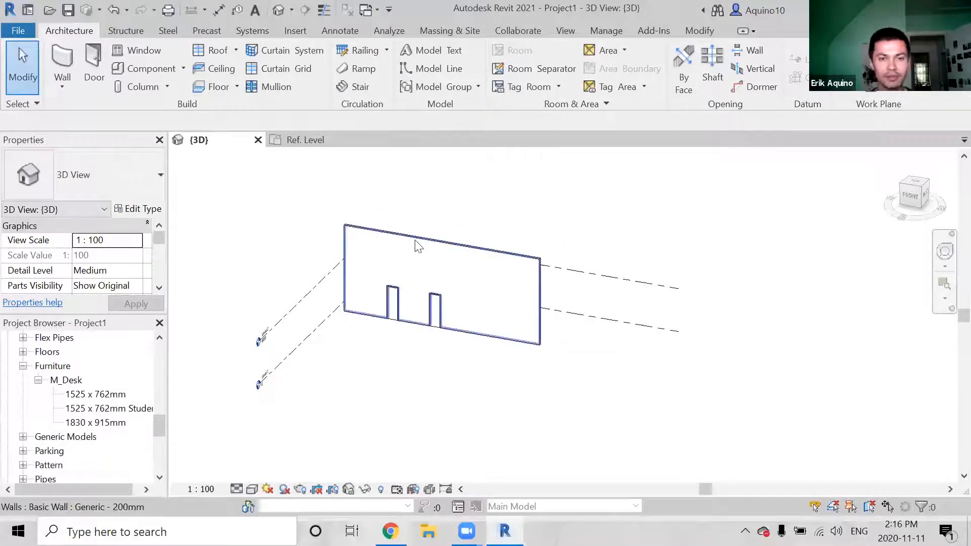
middle_drag(453, 280, 454, 293)
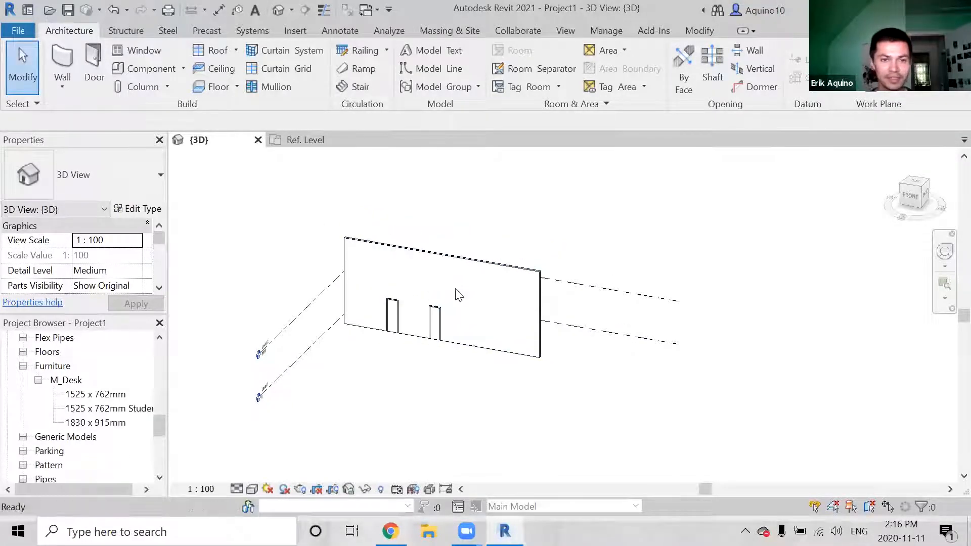
click(306, 143)
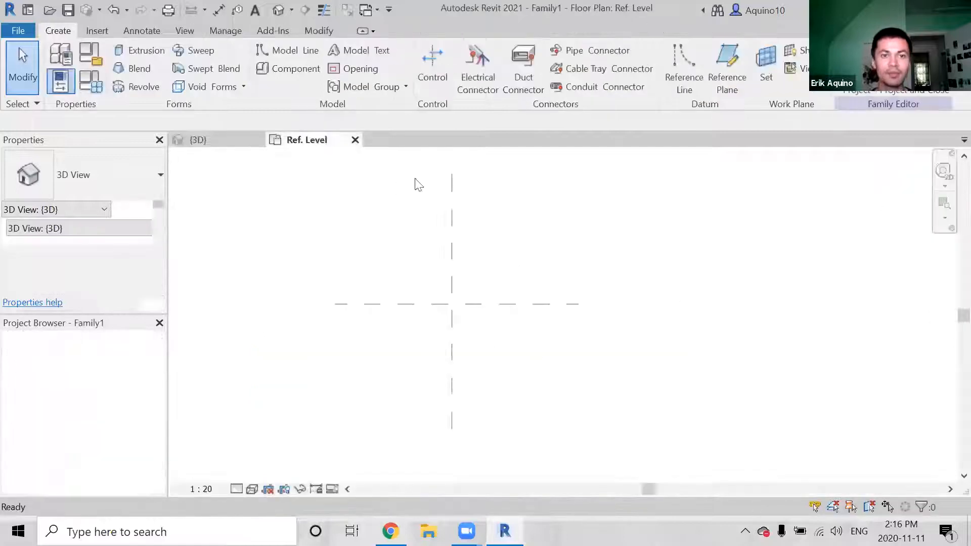
middle_drag(444, 281, 499, 314)
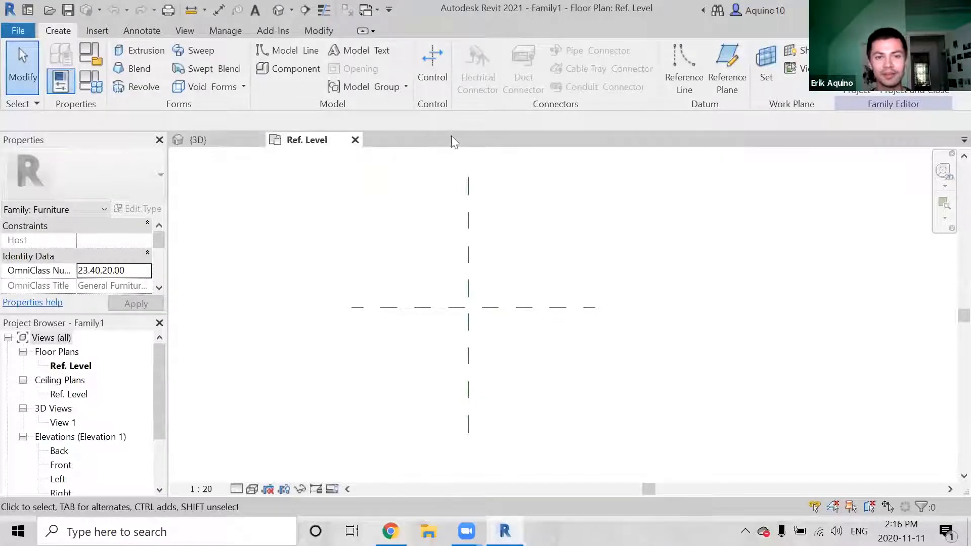
Inspect the Center (Left/Right) and Center (Front/Back) reference planes of the furniture family, selecting each in turn
middle_drag(518, 226, 527, 275)
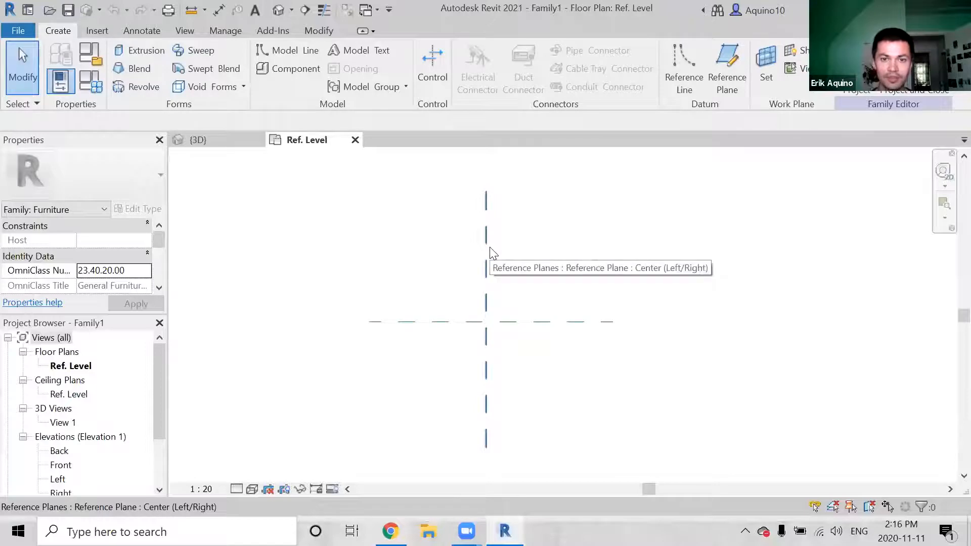
middle_drag(523, 343, 523, 329)
click(485, 259)
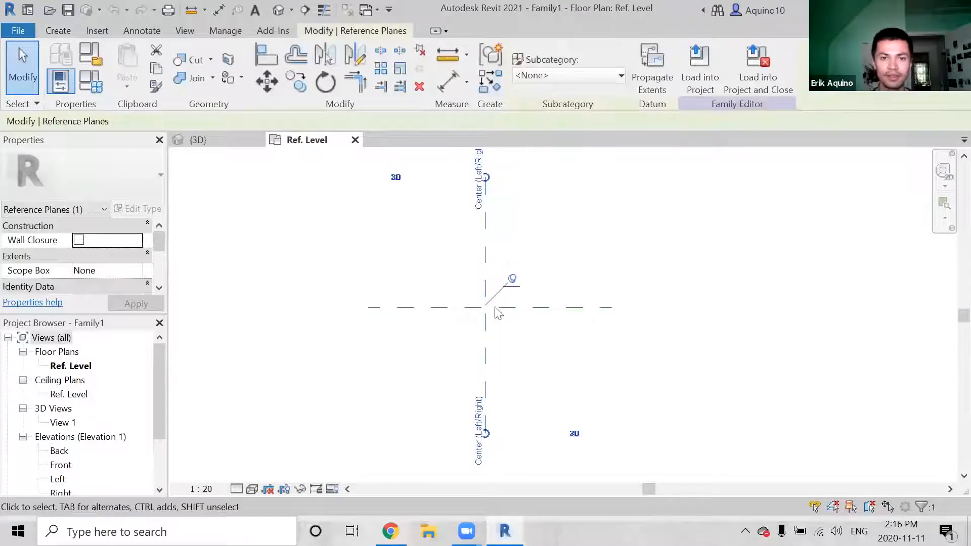
click(460, 308)
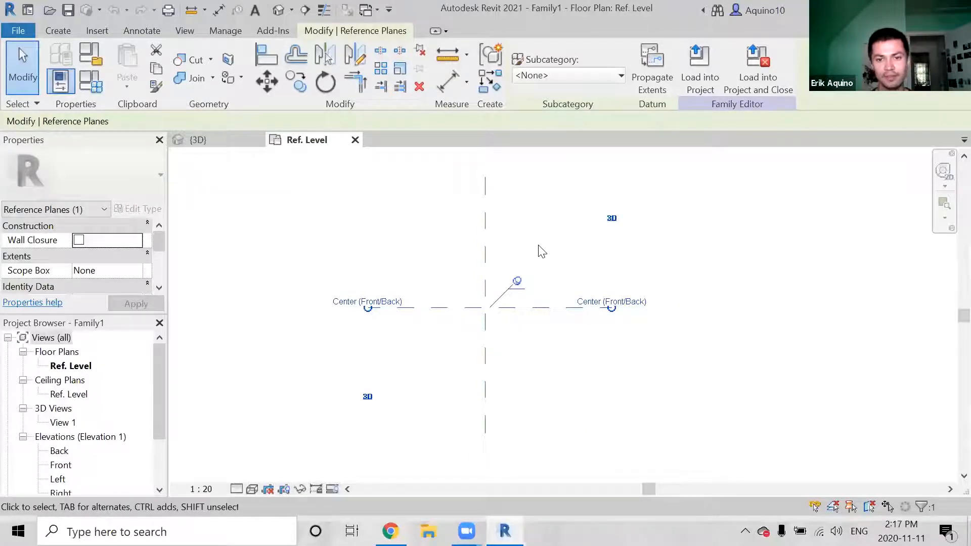
click(546, 256)
middle_drag(536, 265, 556, 280)
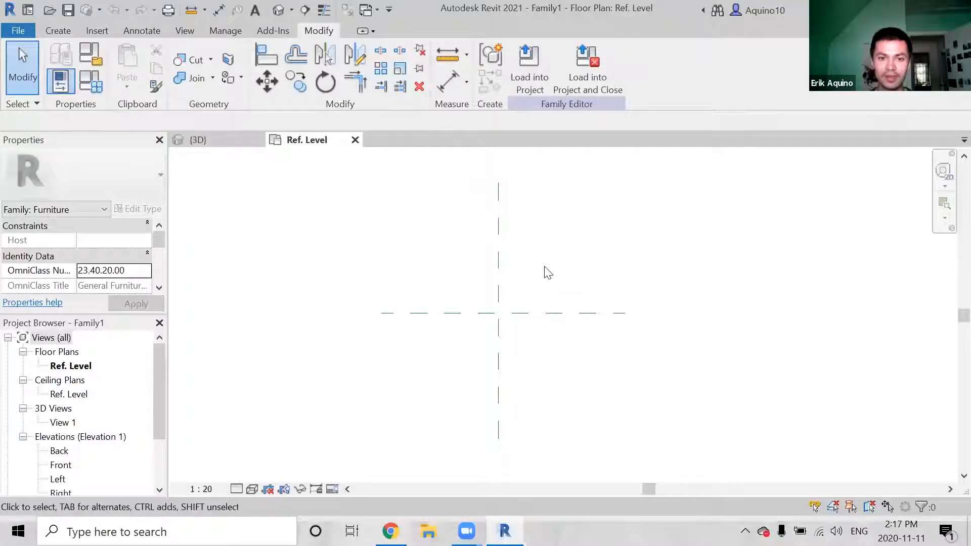
click(539, 315)
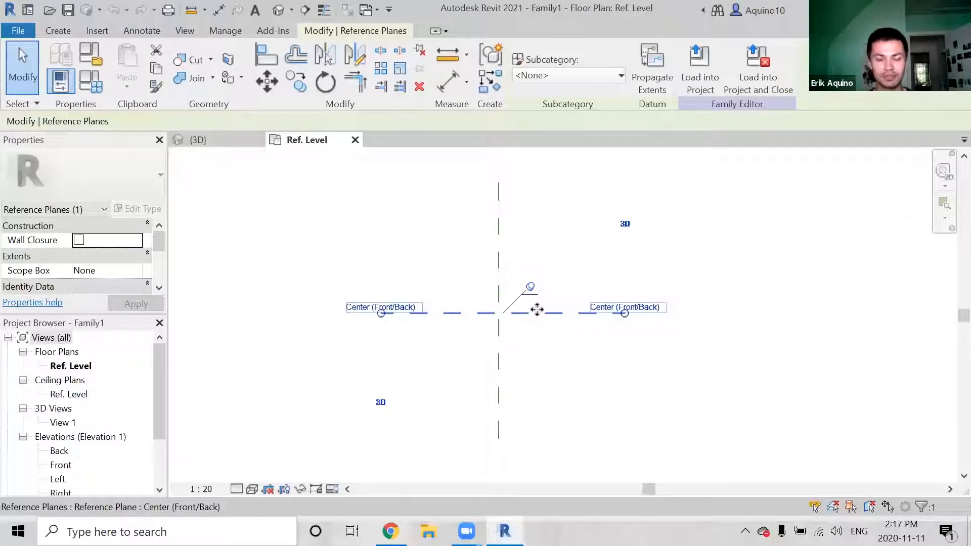
click(557, 266)
Switch to Chrome and examine the Hedy Bench photos in the Architizer article on architectural furniture
mouse_move(391, 534)
click(392, 455)
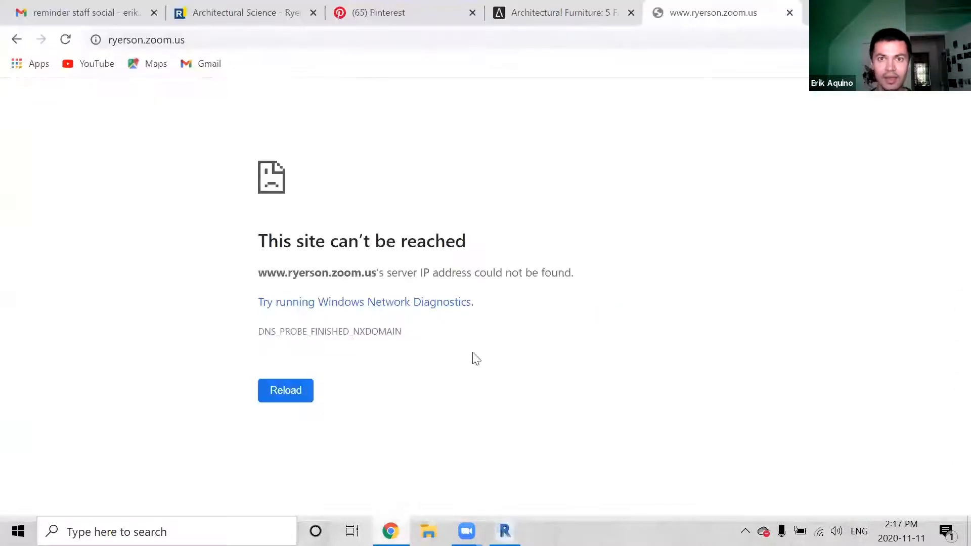
click(513, 23)
scroll(462, 288, up, 15)
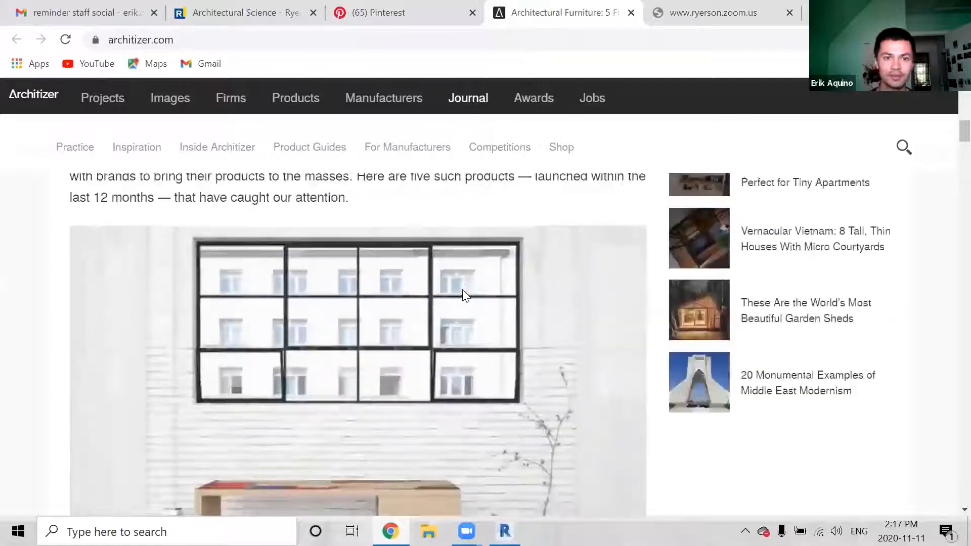
scroll(464, 292, up, 3)
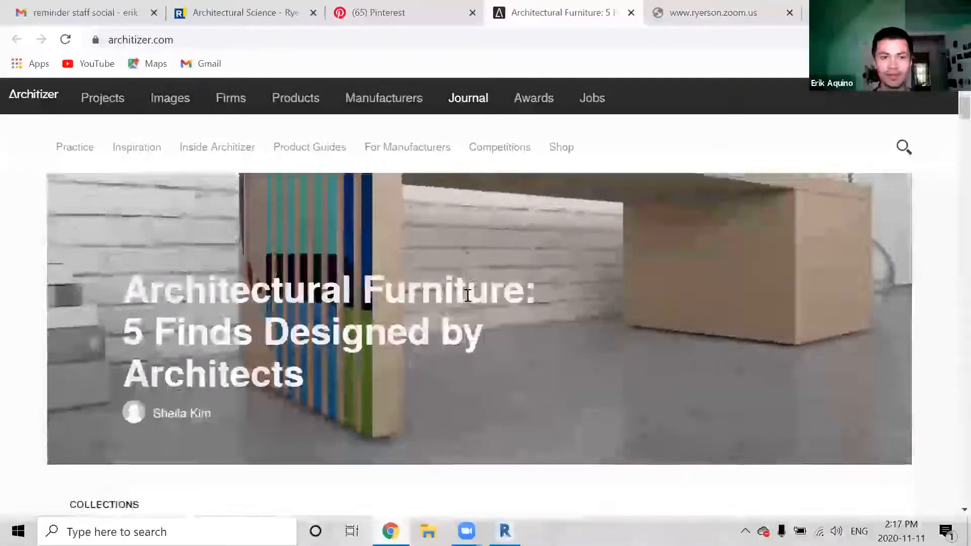
scroll(467, 302, down, 8)
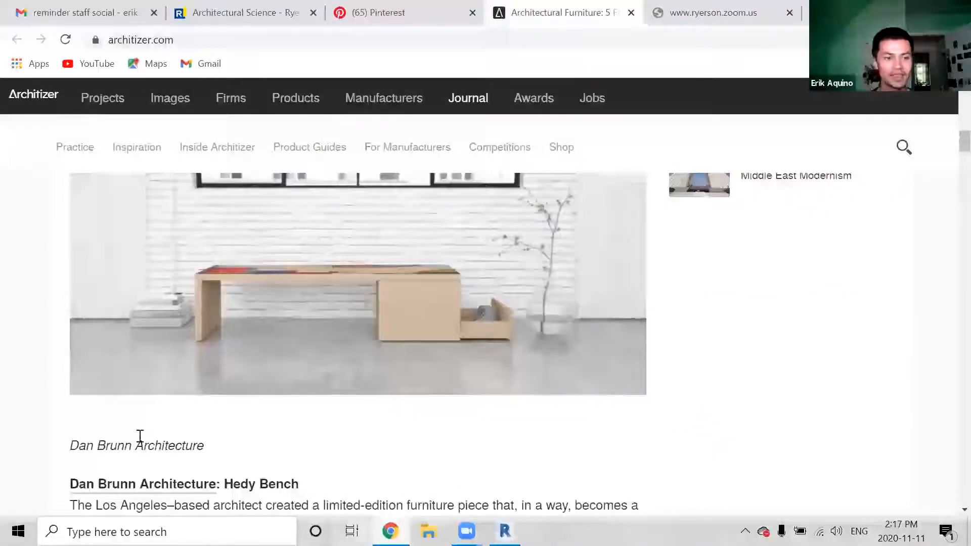
scroll(306, 398, up, 1)
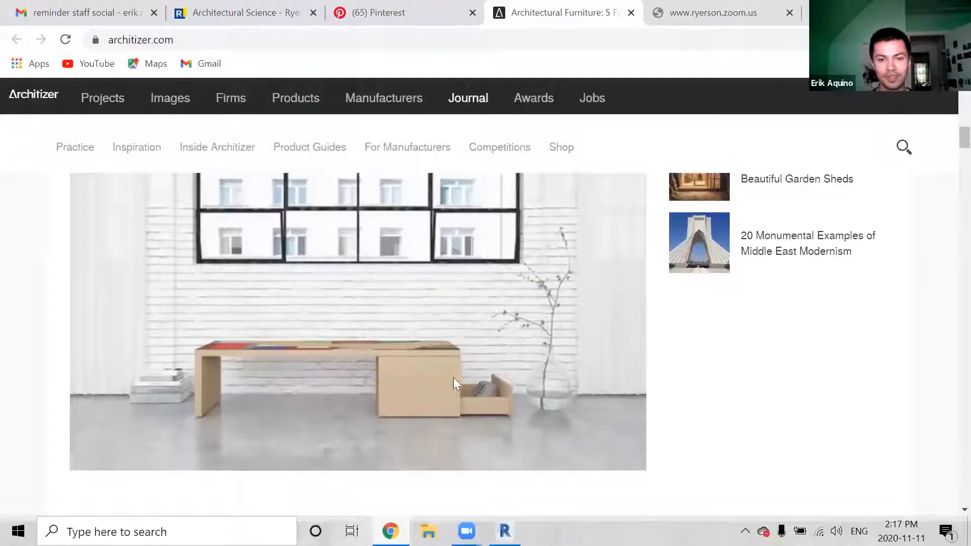
scroll(451, 372, down, 1)
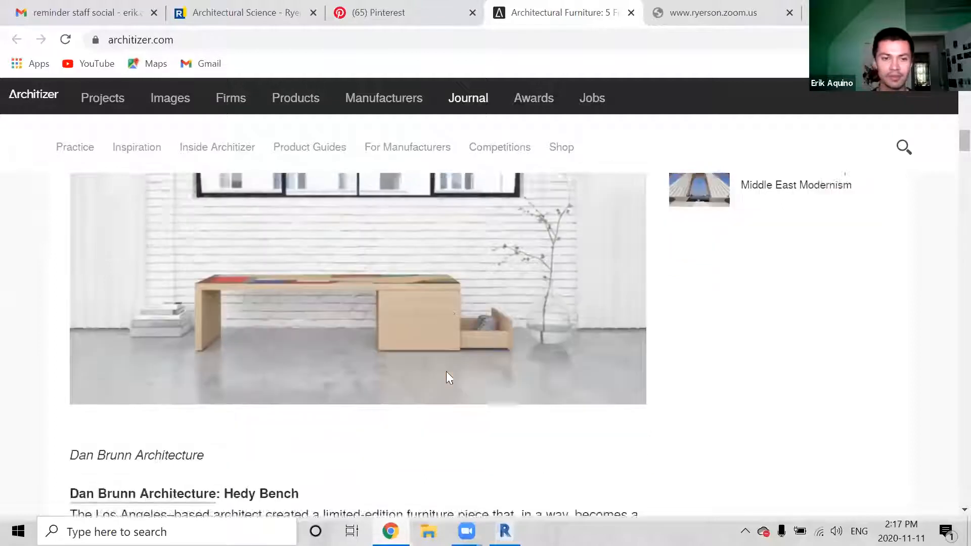
scroll(445, 370, up, 4)
scroll(447, 373, up, 10)
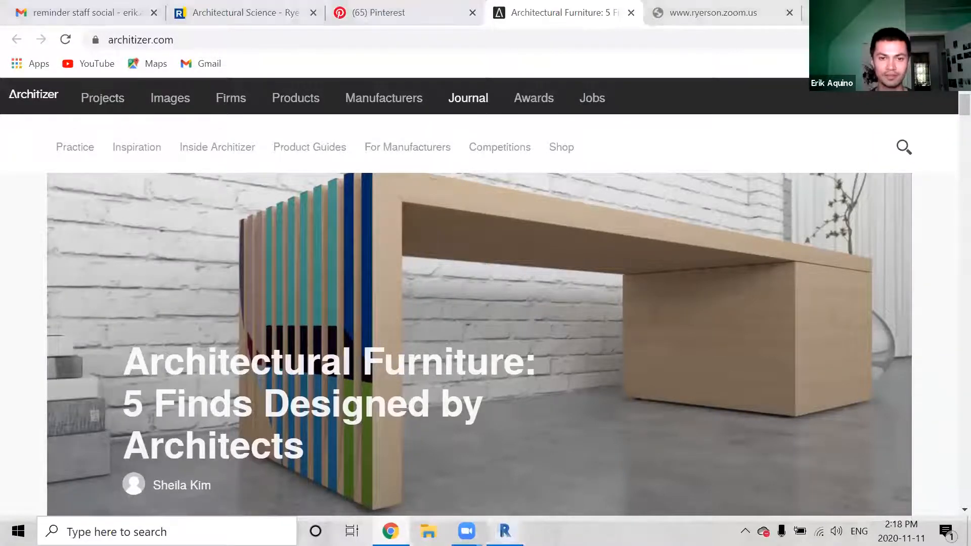
Switch back to Revit and inspect the Center (Front/Back) reference plane in the Ref. Level plan
click(506, 532)
middle_drag(523, 348, 524, 335)
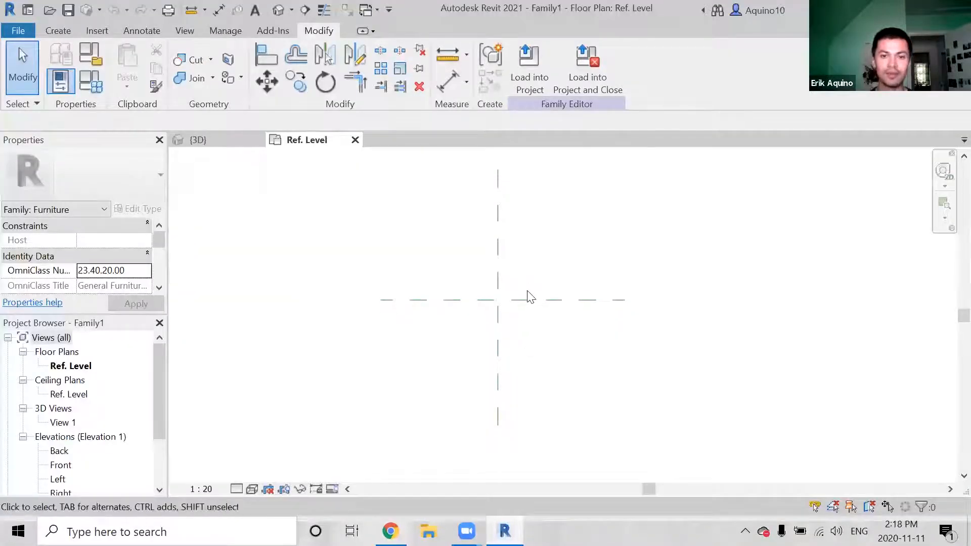
click(530, 300)
middle_drag(522, 327, 514, 340)
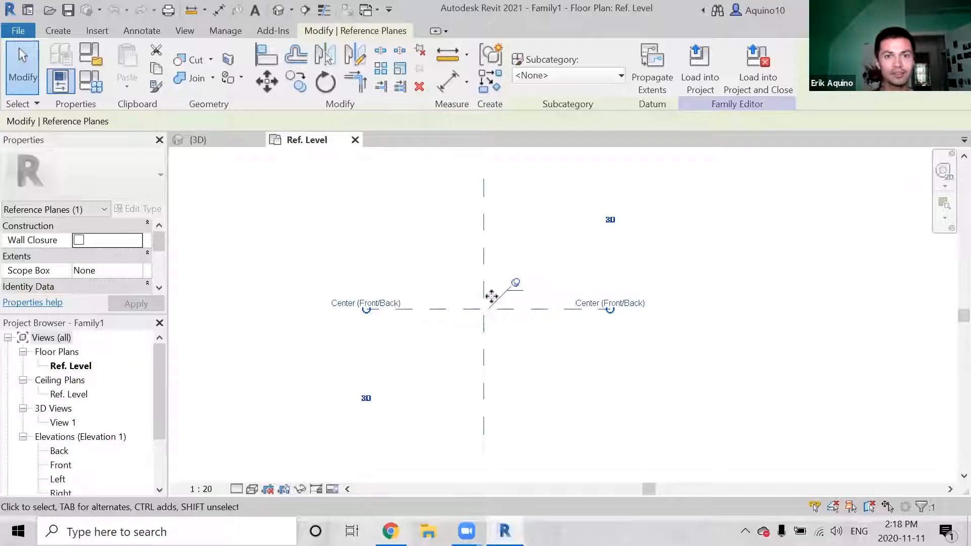
click(443, 262)
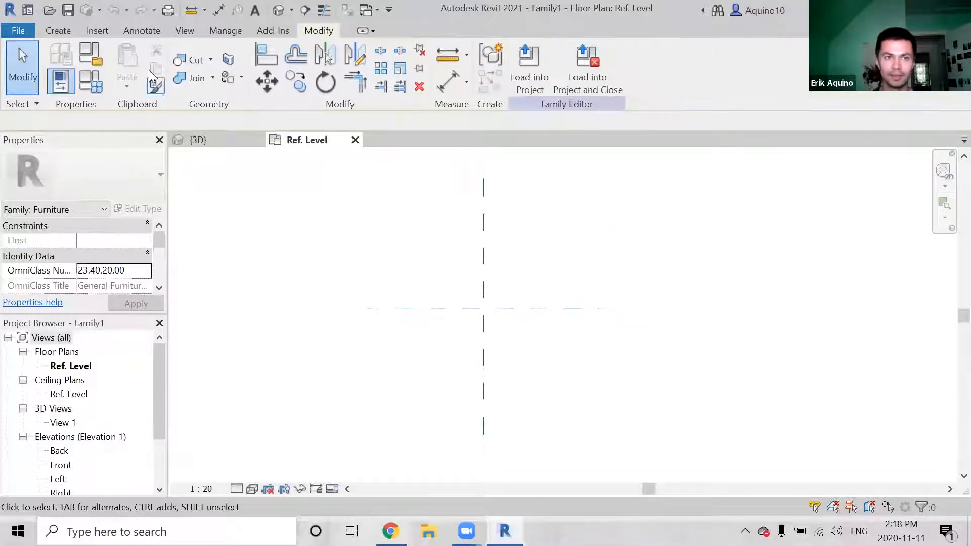
Draw four reference planes around the center: above (about 600 mm away), to the right, below, and to the left (about 1100 mm away)
click(59, 31)
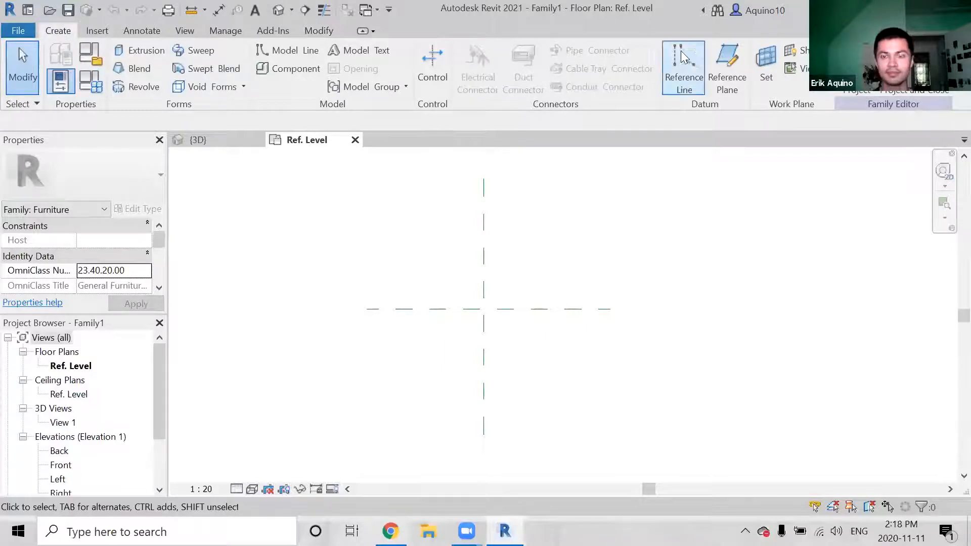
click(729, 56)
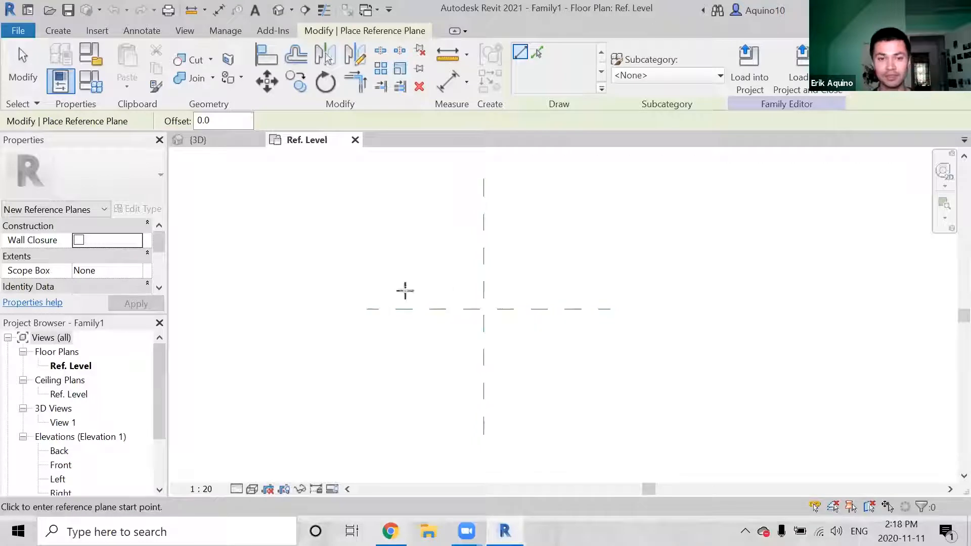
click(366, 254)
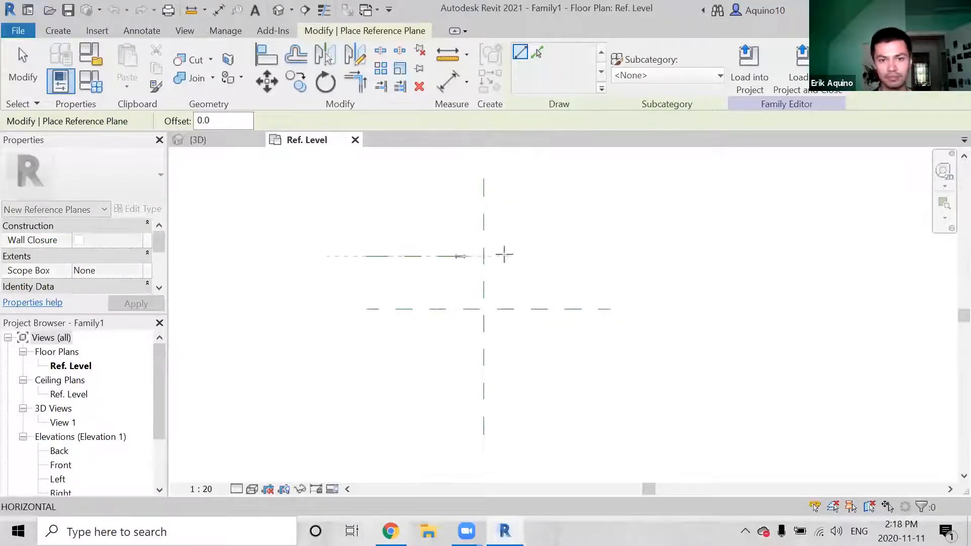
click(609, 256)
click(587, 227)
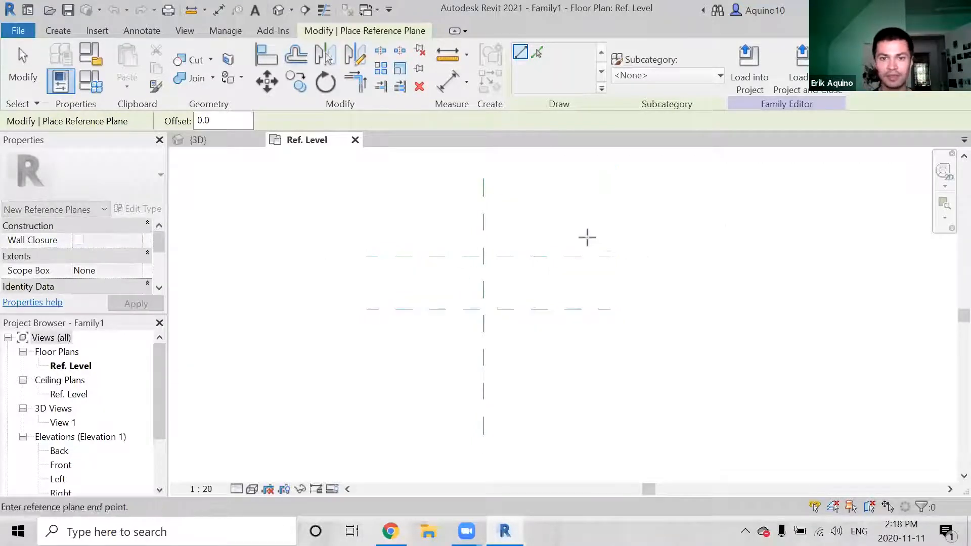
click(587, 434)
click(609, 353)
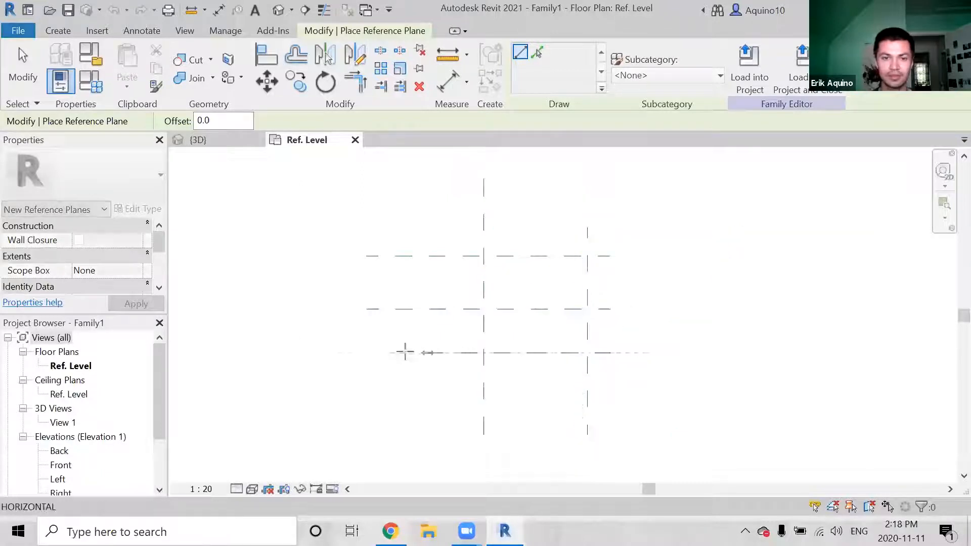
click(366, 353)
click(389, 228)
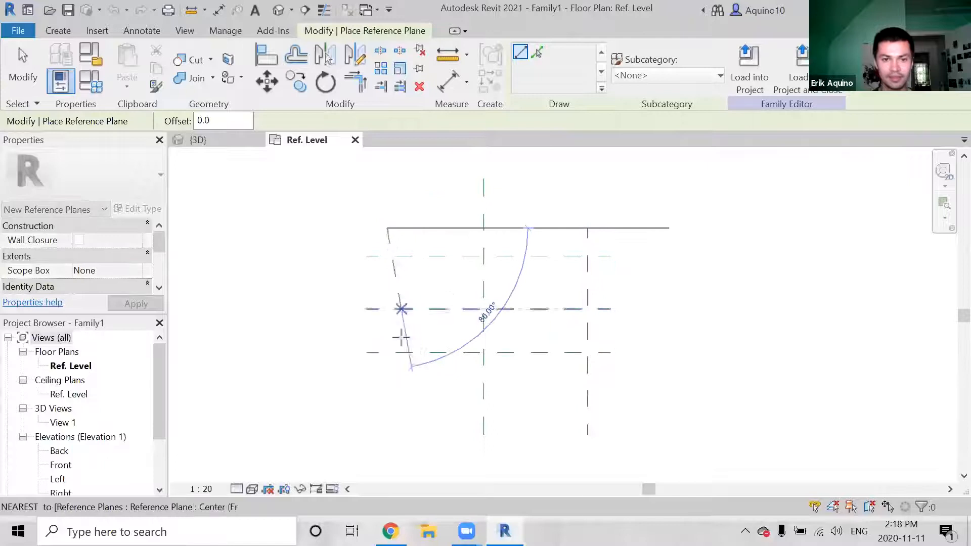
click(388, 434)
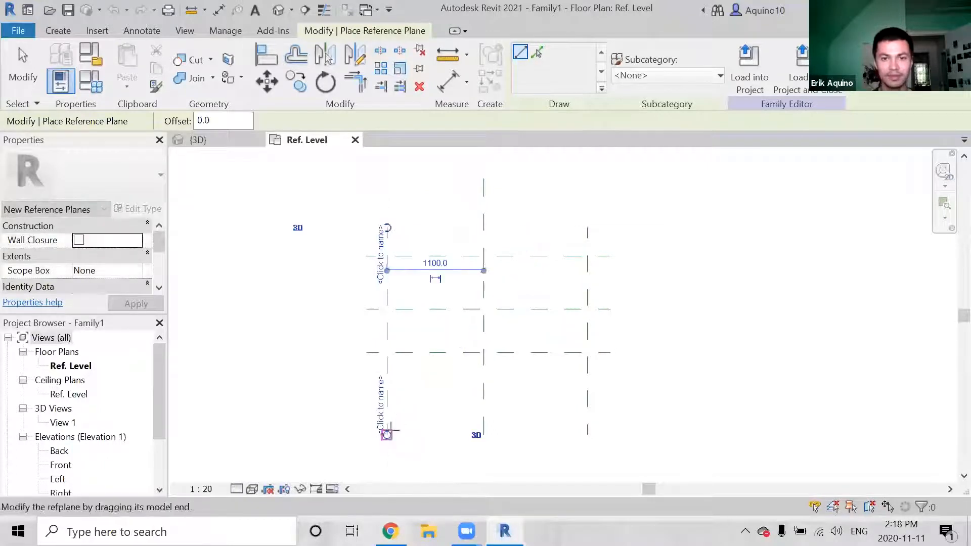
key(Escape)
key(Escape)
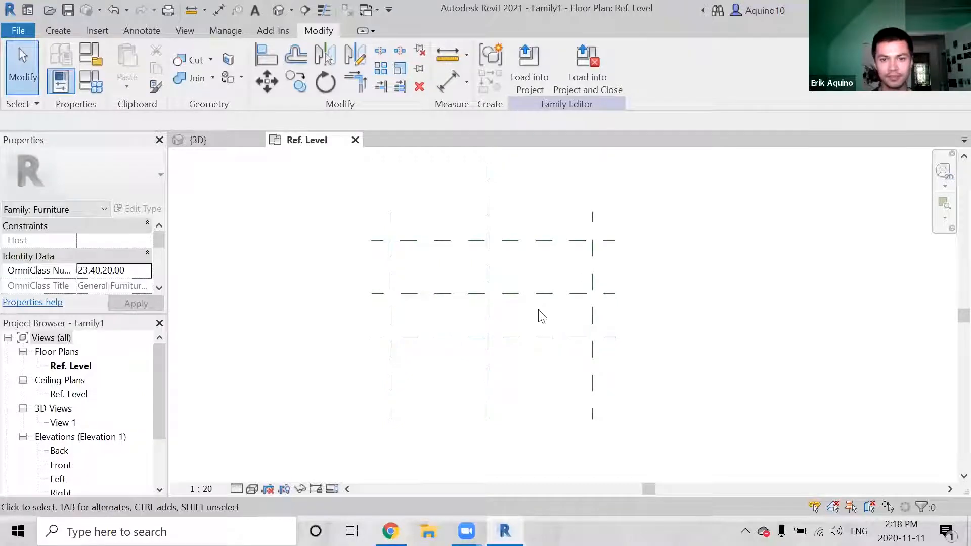
Check the upper horizontal reference plane against the bench photo in the browser and move it slightly closer to the Center (Front/Back) plane
click(499, 242)
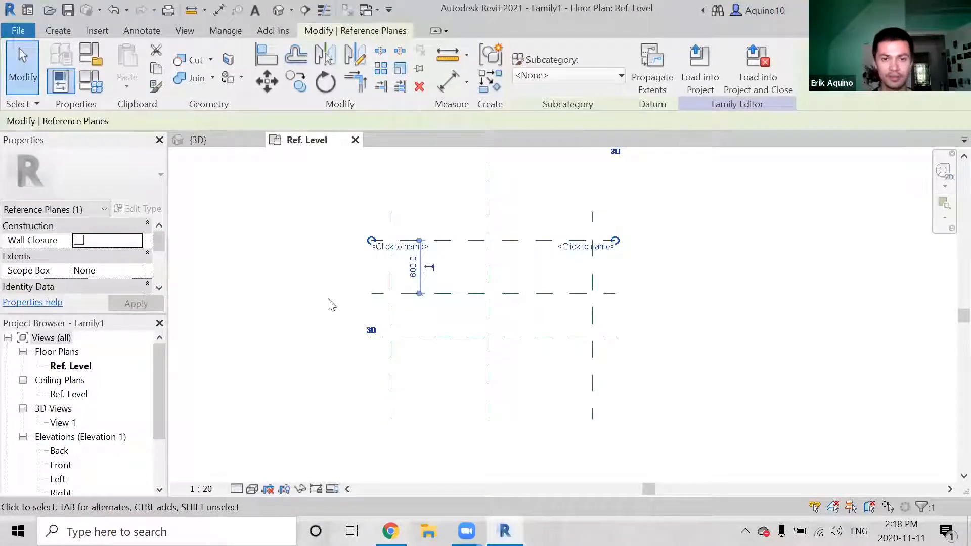
key(Escape)
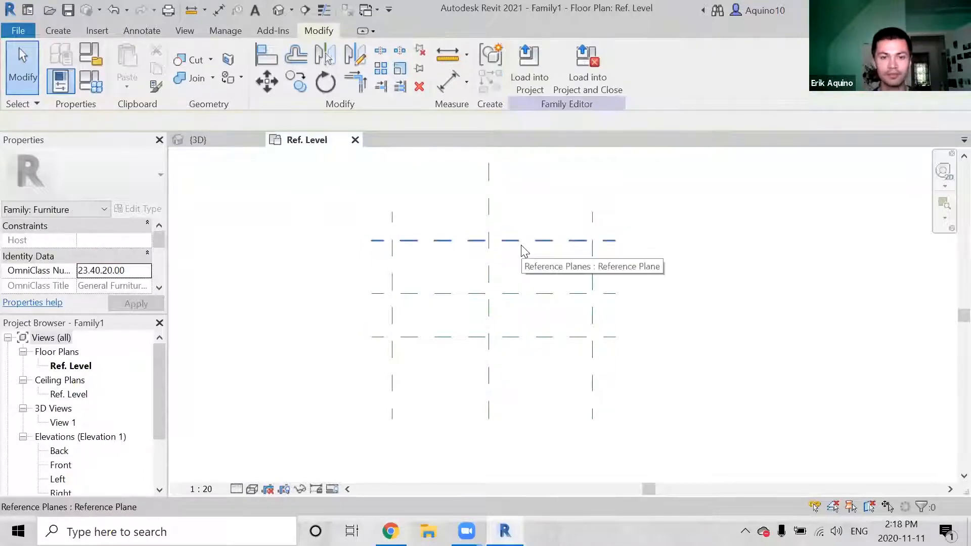
key(alt+Tab)
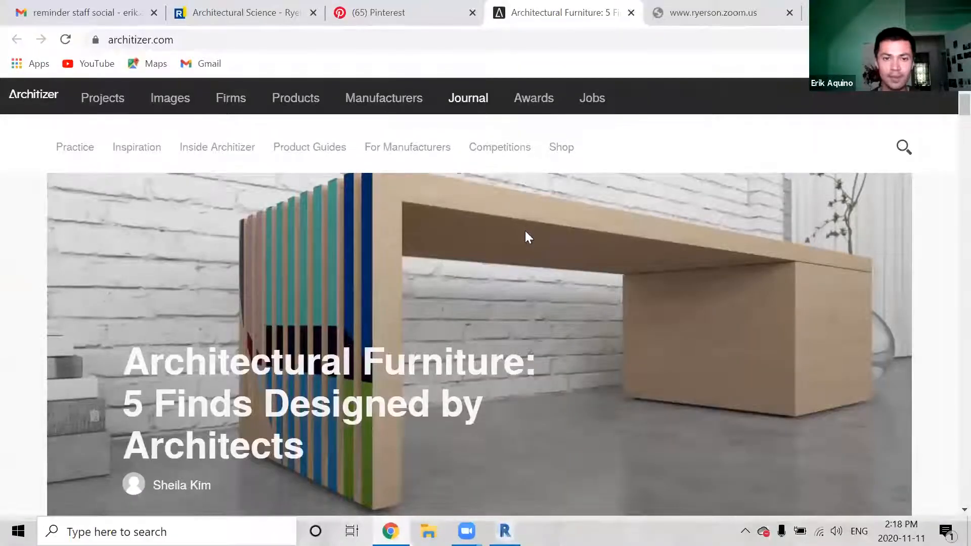
key(alt+Tab)
click(523, 245)
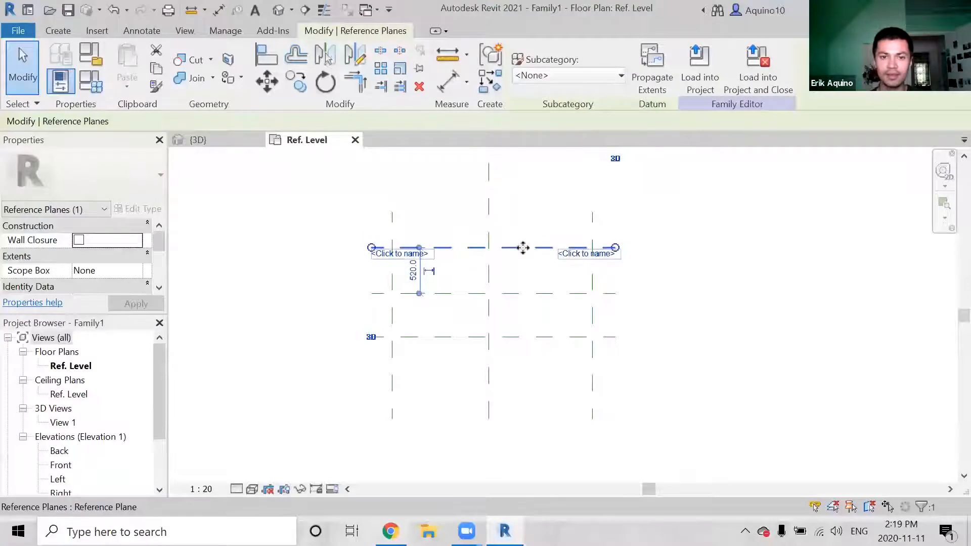
middle_drag(547, 312, 525, 297)
key(Escape)
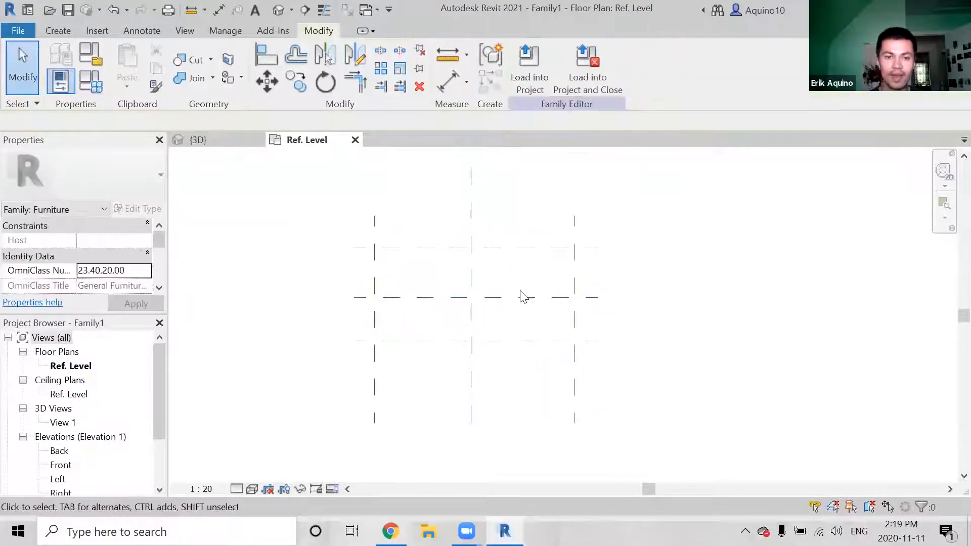
key(d)
key(i)
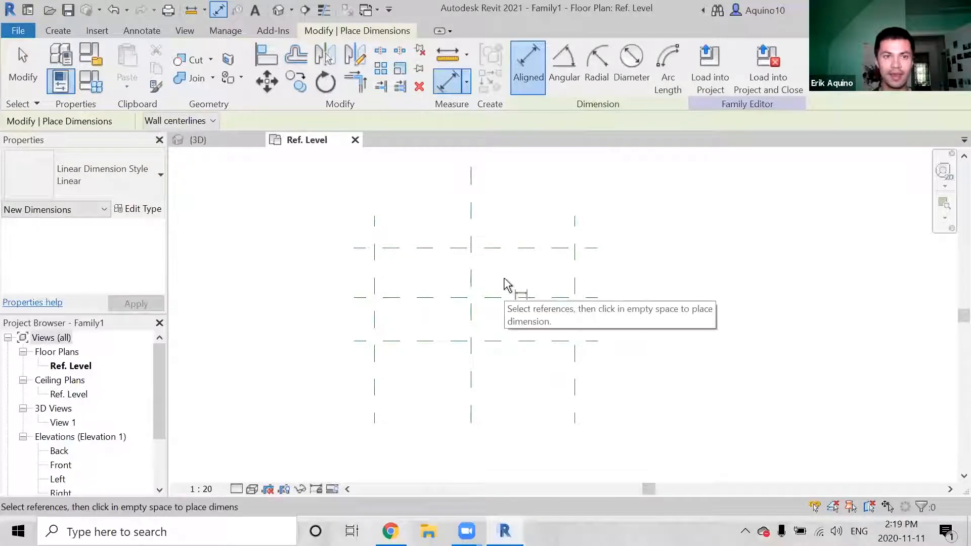
click(63, 34)
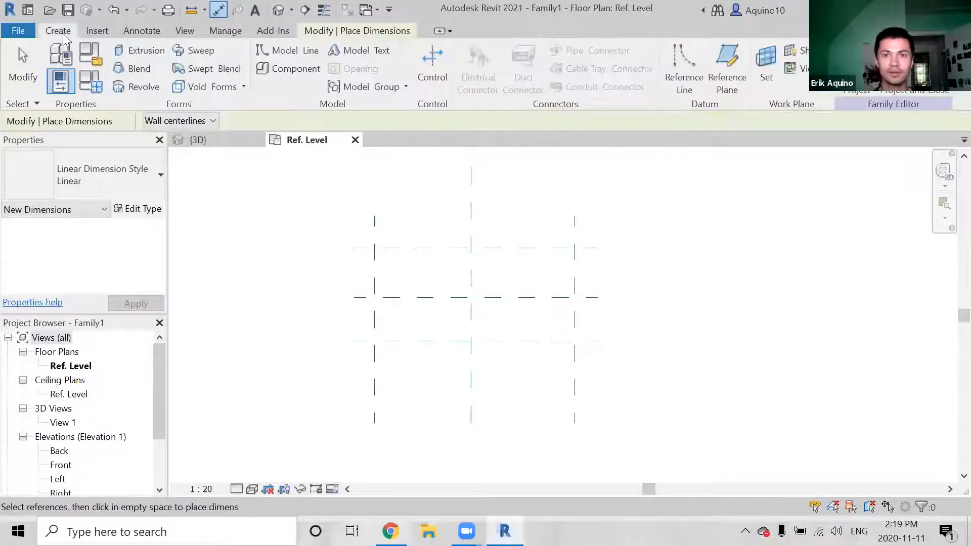
click(185, 35)
click(226, 31)
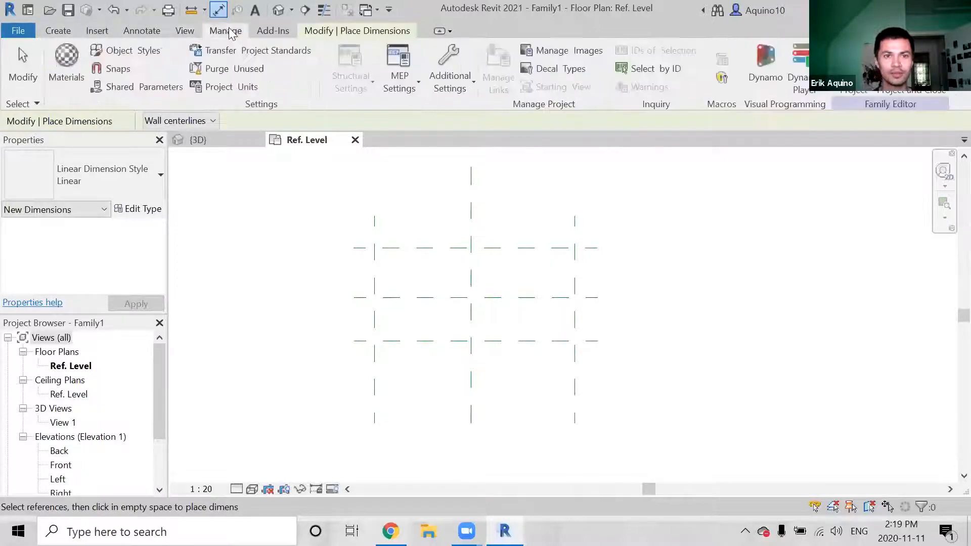
key(Escape)
click(98, 33)
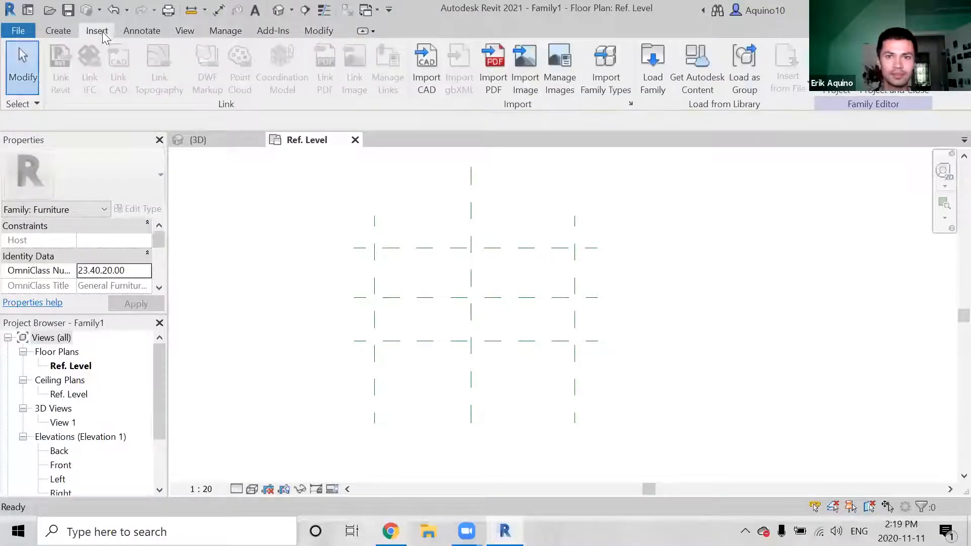
Place one aligned dimension string across the left, center and right vertical reference planes and make its segments equal
click(134, 34)
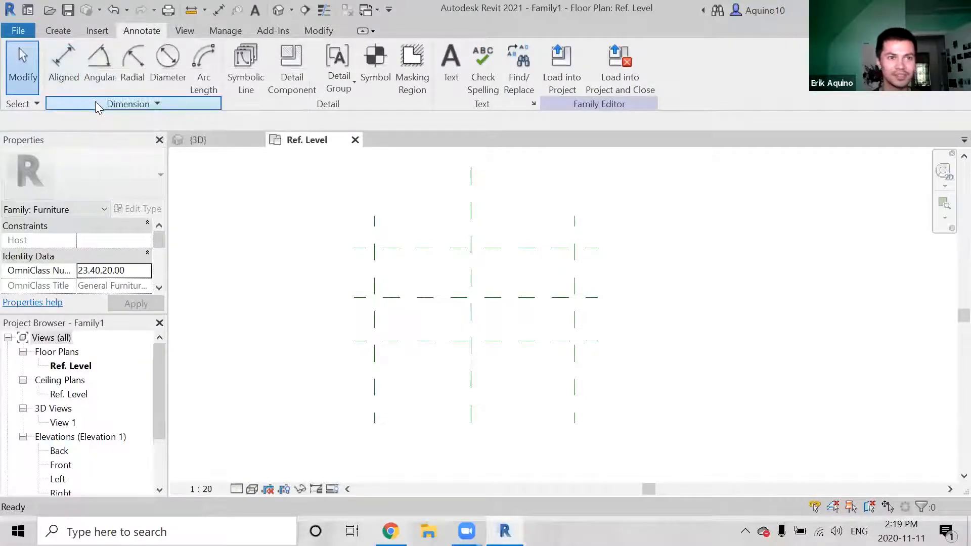
click(63, 66)
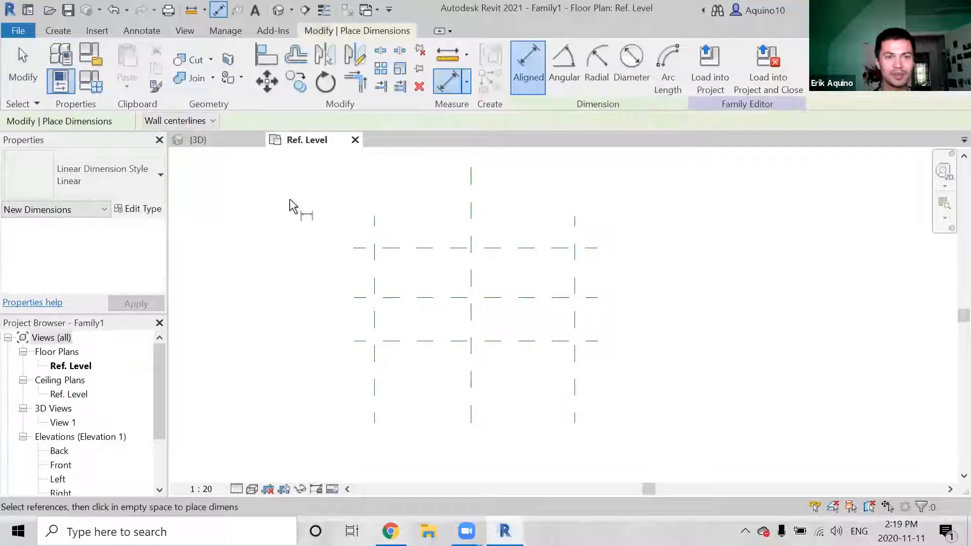
click(376, 223)
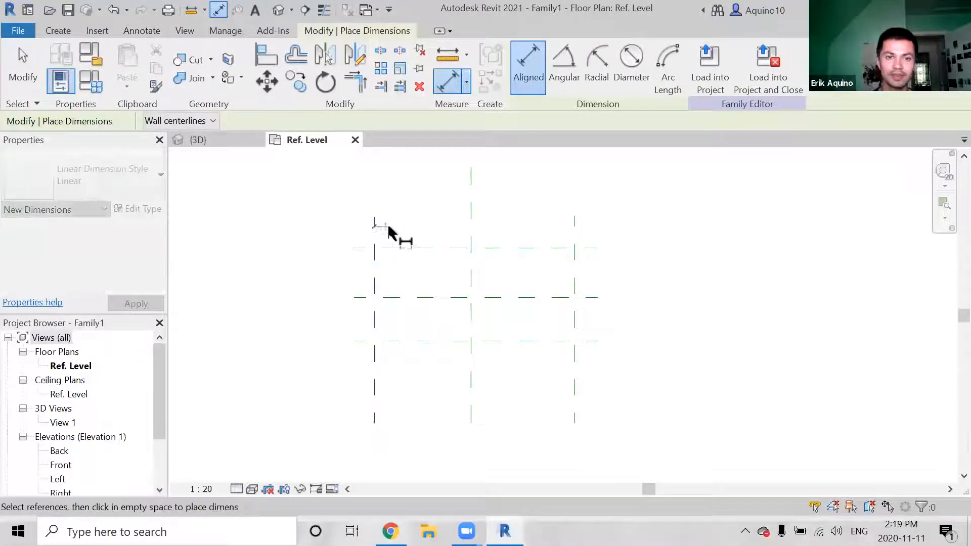
click(470, 232)
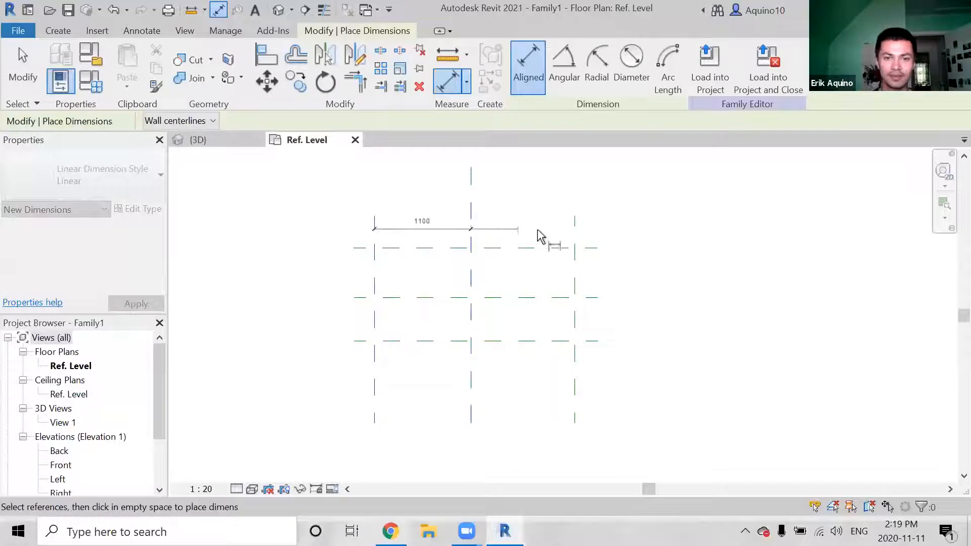
click(575, 237)
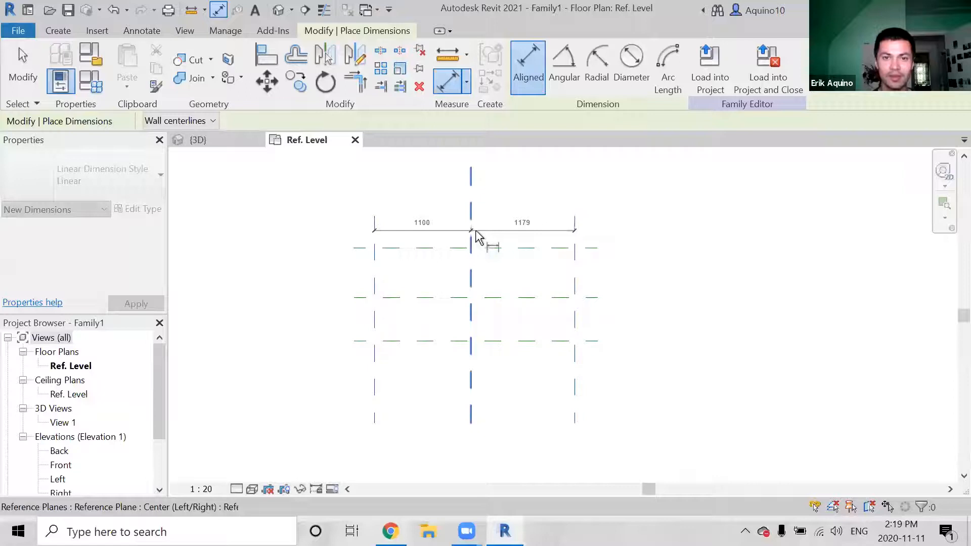
click(508, 192)
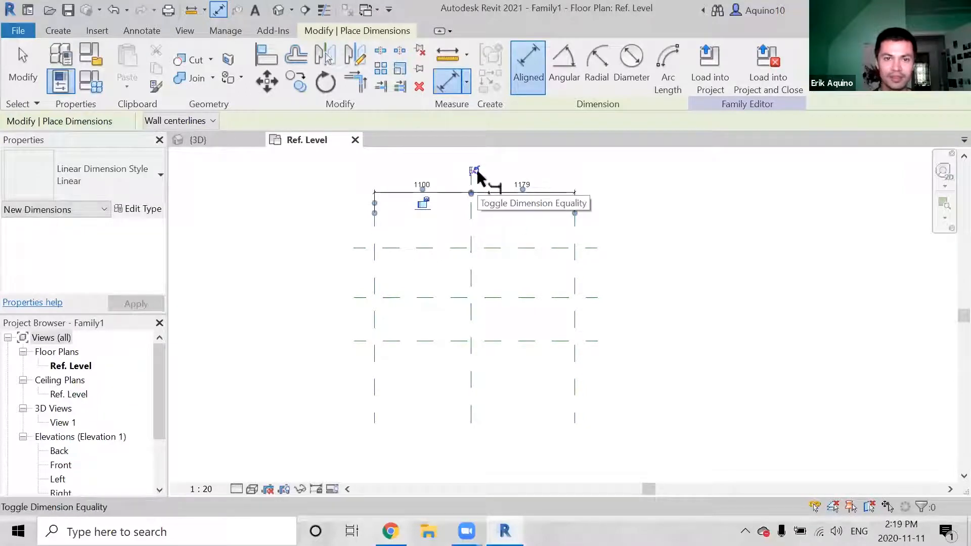
click(475, 171)
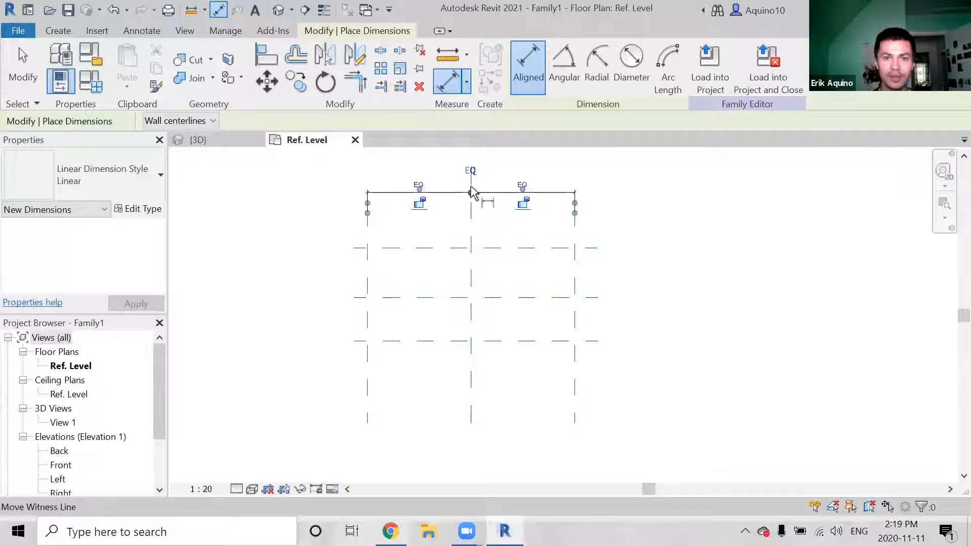
Place an aligned dimension string across the three horizontal reference planes, left of the layout, and make its segments equal
middle_drag(469, 209, 464, 226)
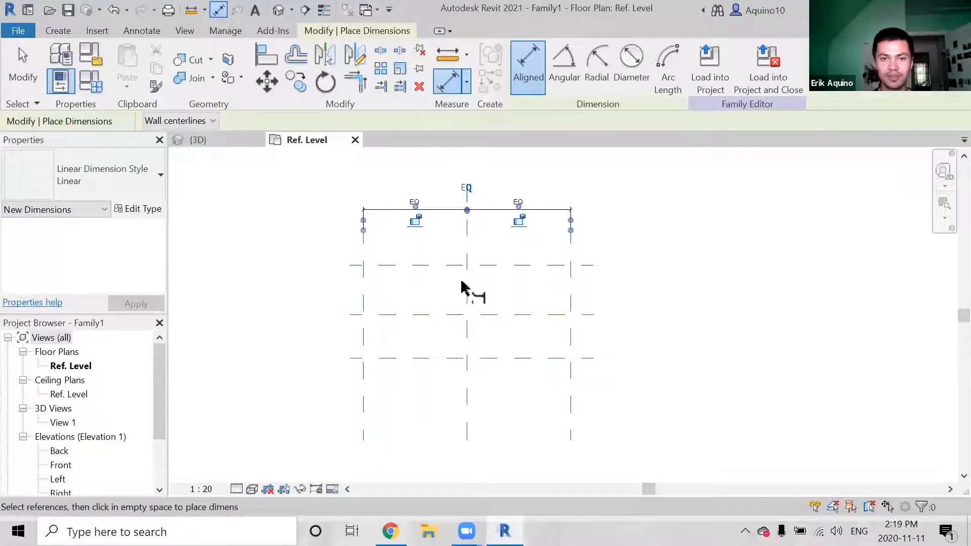
middle_drag(460, 285, 478, 293)
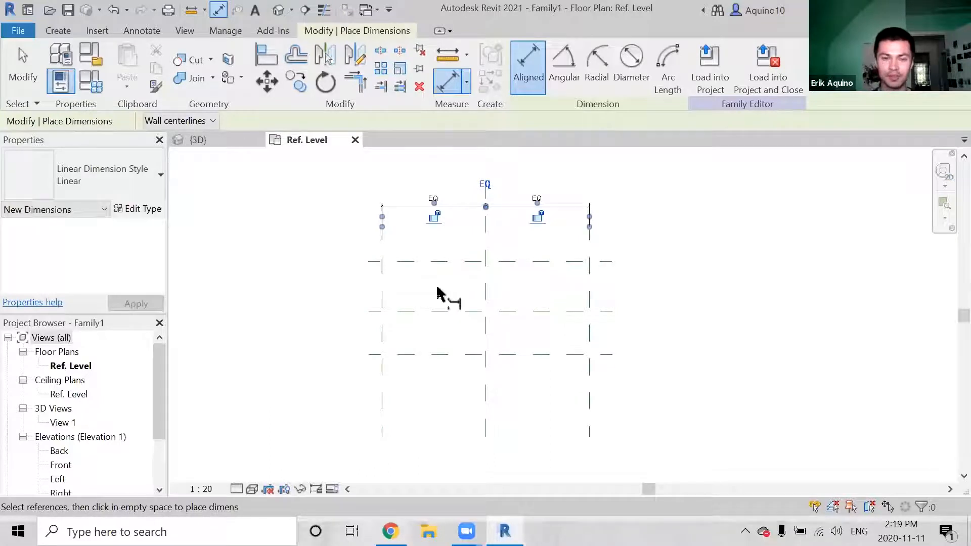
click(428, 262)
click(421, 311)
click(419, 354)
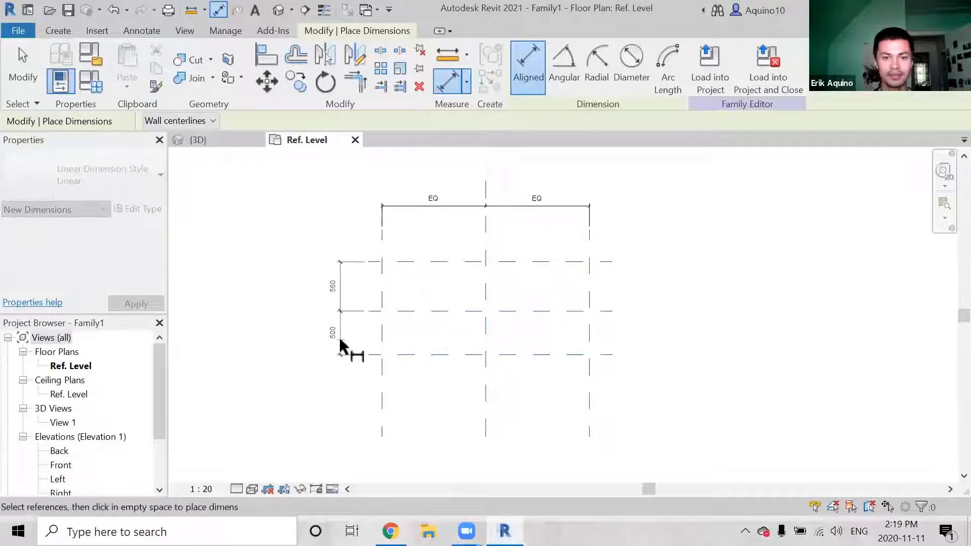
click(339, 345)
scroll(362, 309, up, 3)
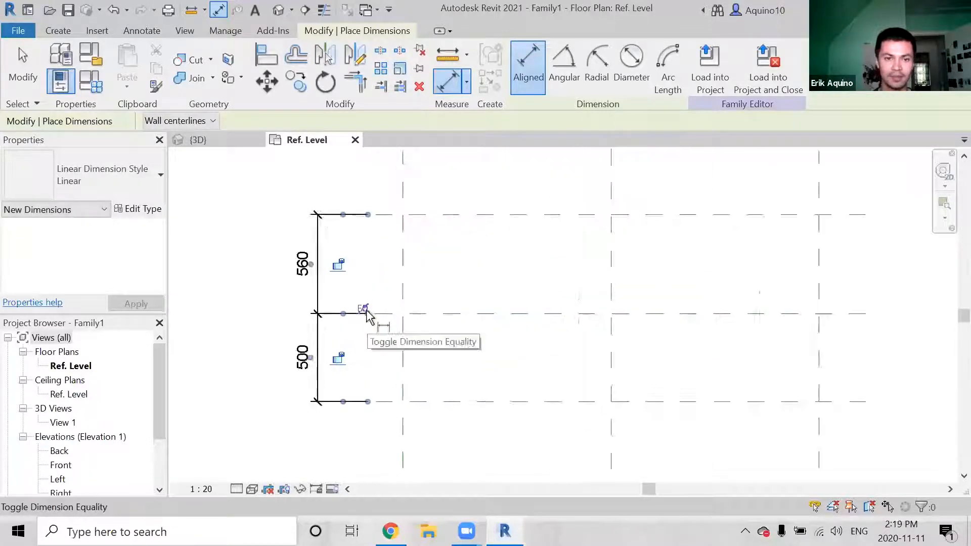
scroll(366, 310, up, 2)
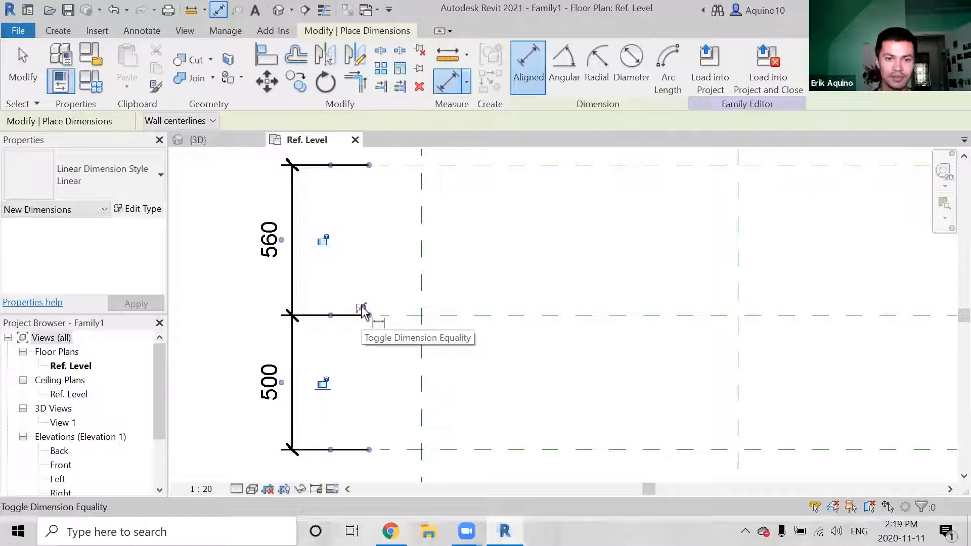
click(362, 309)
scroll(386, 290, down, 5)
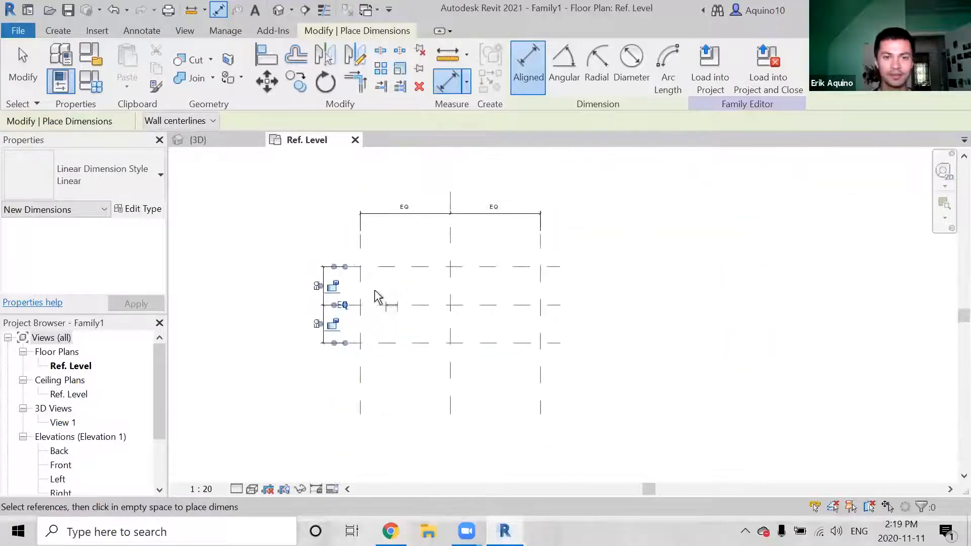
middle_drag(400, 291, 386, 293)
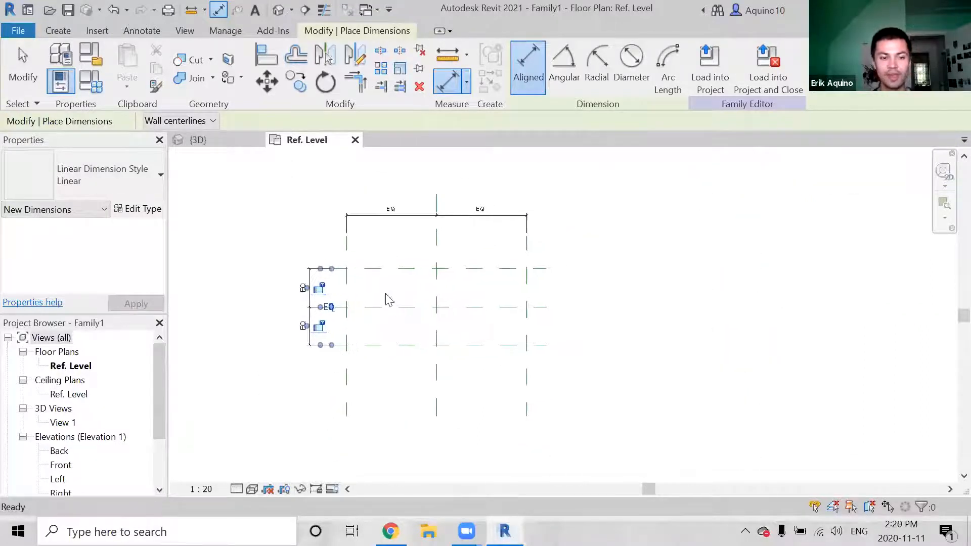
key(Escape)
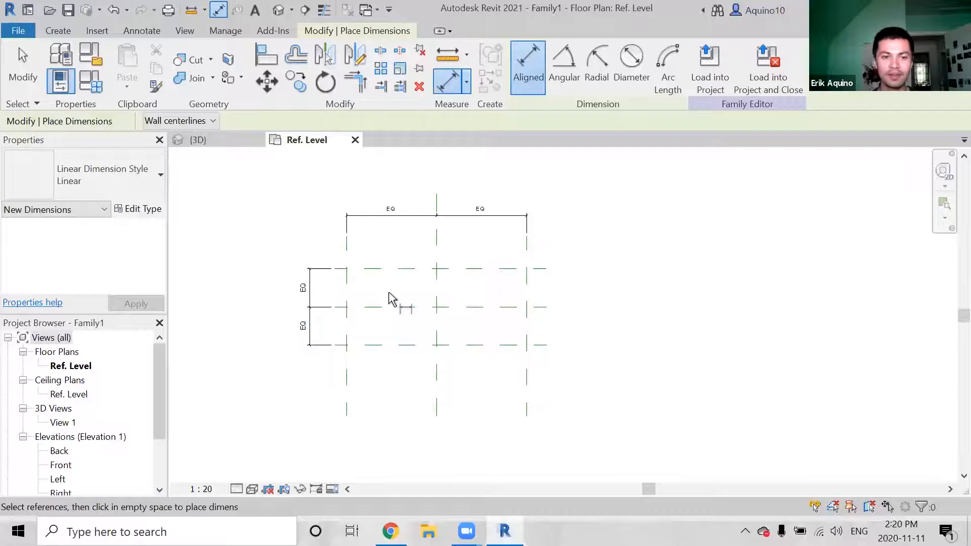
Add an overall width dimension between the outer vertical reference planes, placed above the equality dimension
click(348, 288)
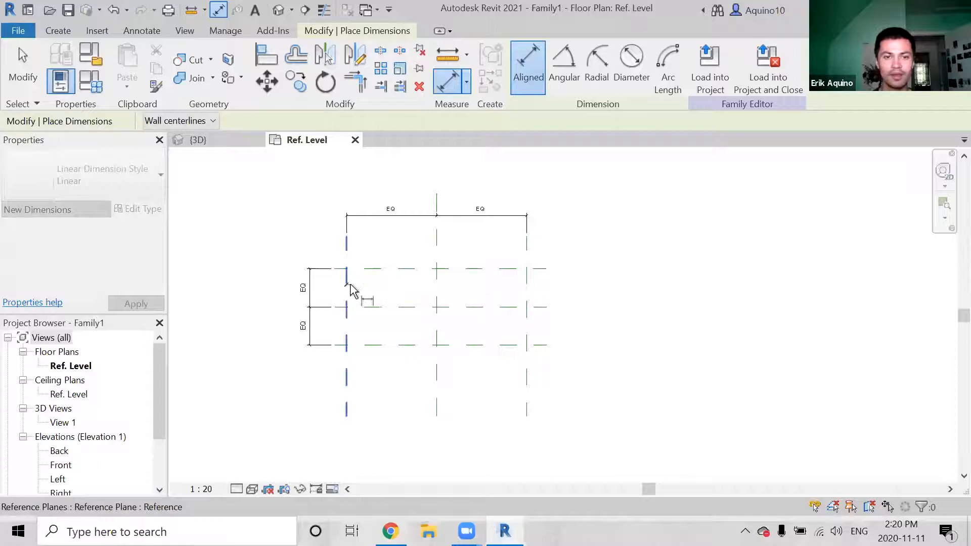
click(535, 248)
click(547, 185)
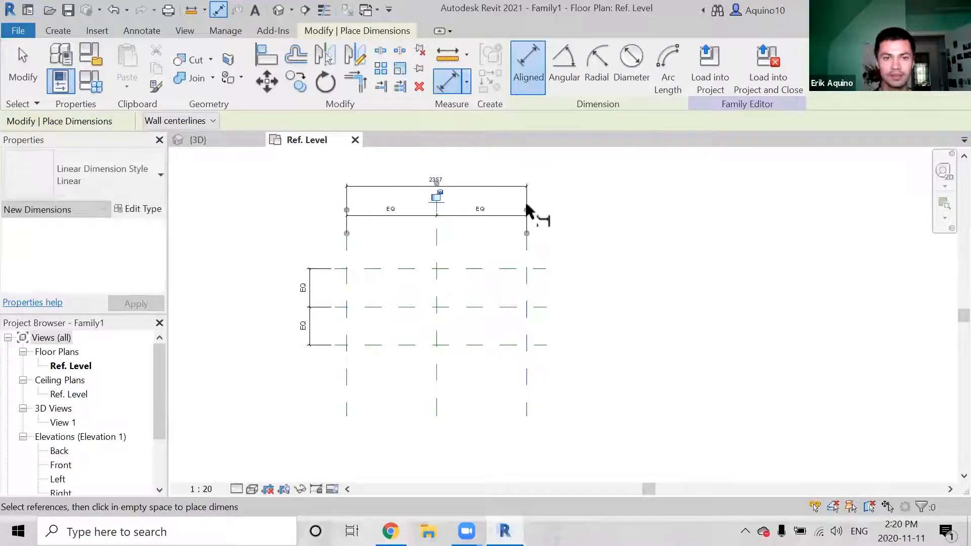
Add an overall depth dimension between the upper and lower horizontal reference planes, outside the equality dimension, and end dimensioning
click(382, 269)
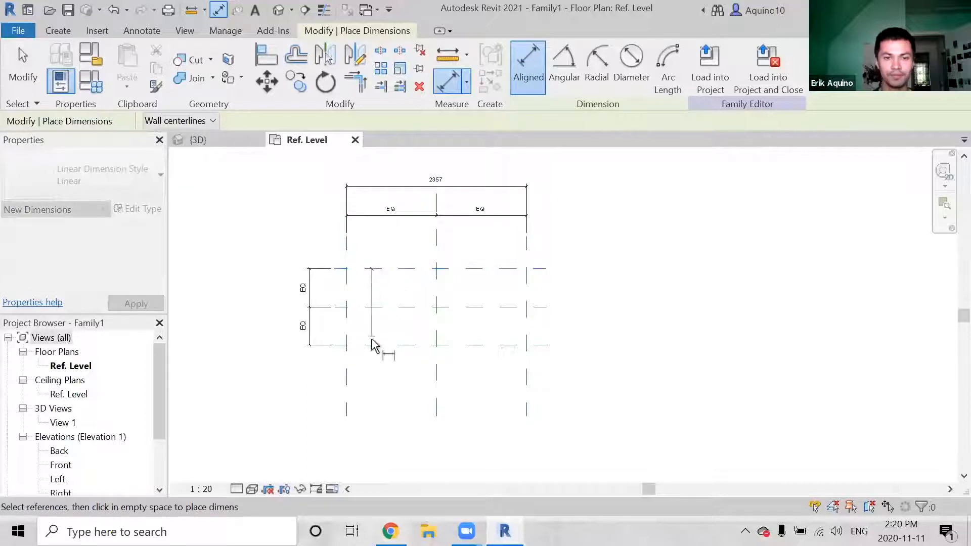
click(370, 346)
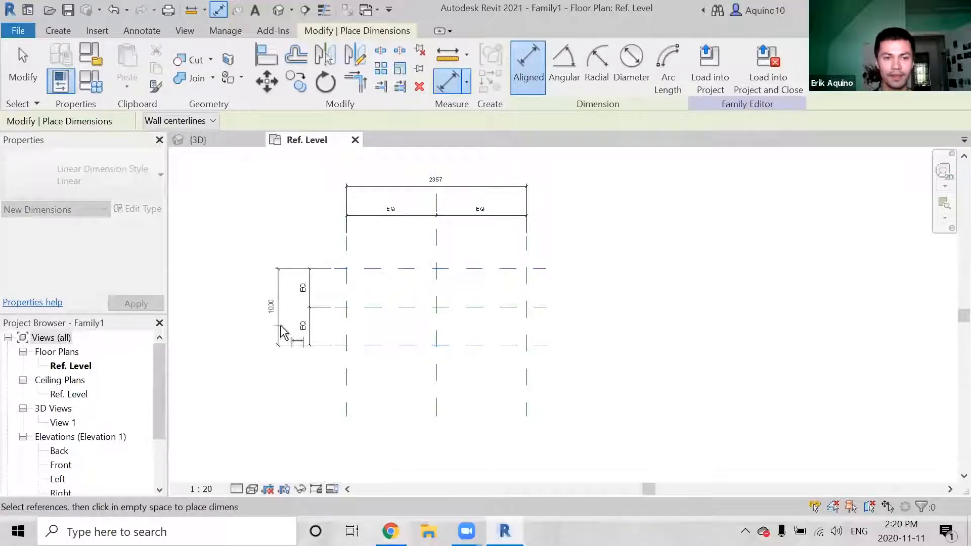
click(283, 332)
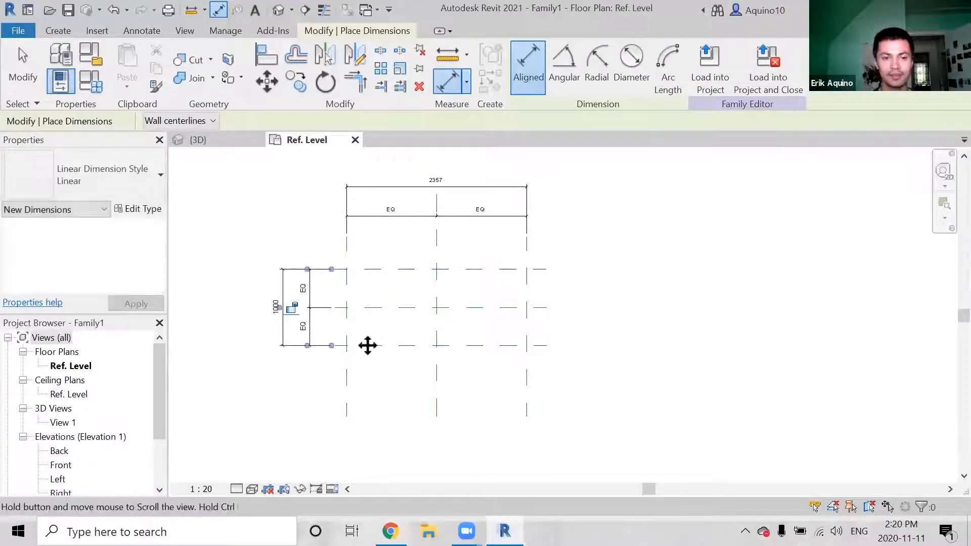
middle_drag(366, 344, 355, 355)
key(Escape)
key(Escape)
Inspect the overall width and depth dimensions of the reference planes, finishing with the width dimension selected
click(388, 202)
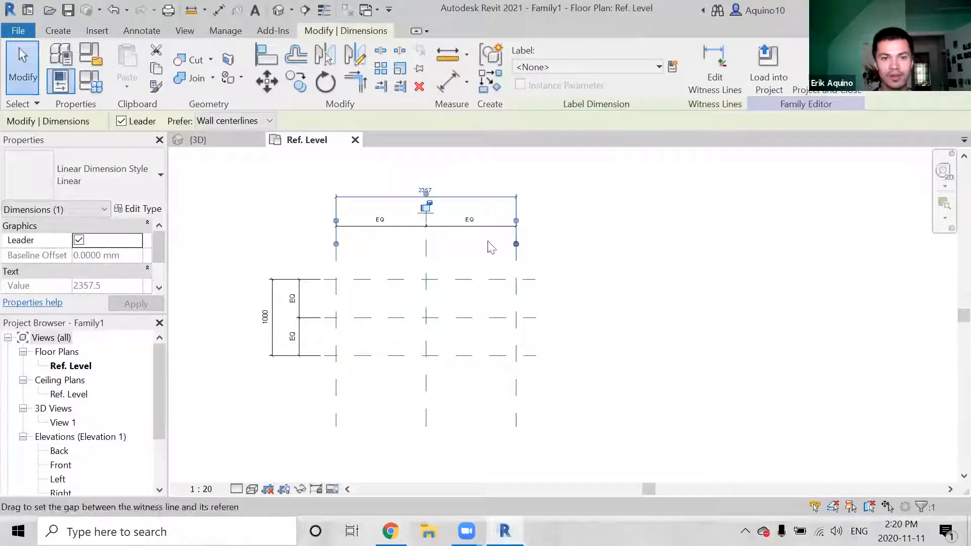
click(277, 297)
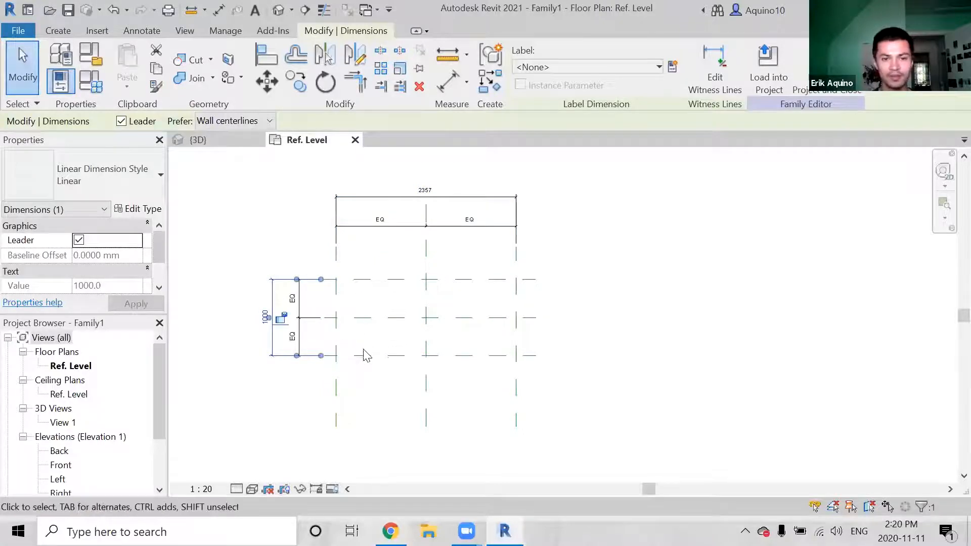
click(581, 288)
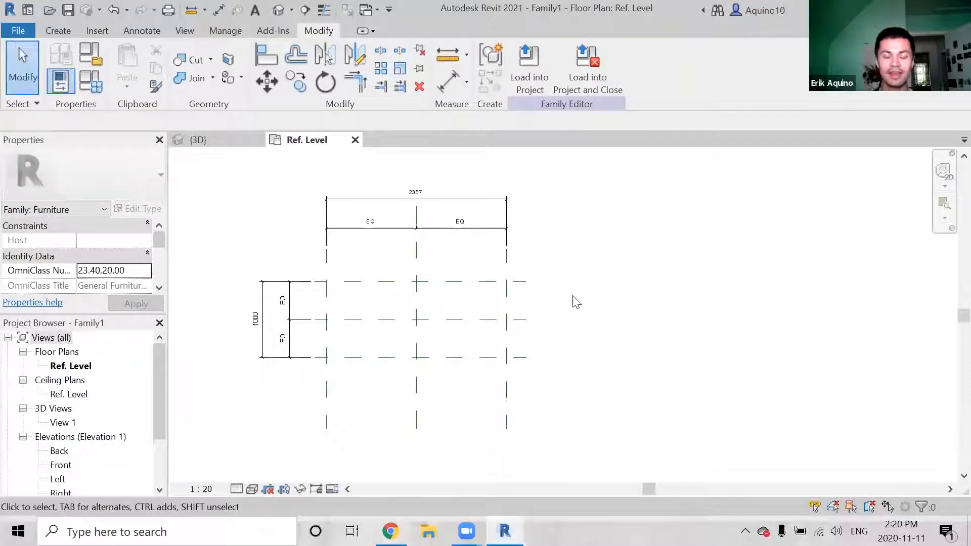
mouse_move(382, 278)
middle_down()
mouse_move(408, 286)
mouse_move(403, 263)
middle_up()
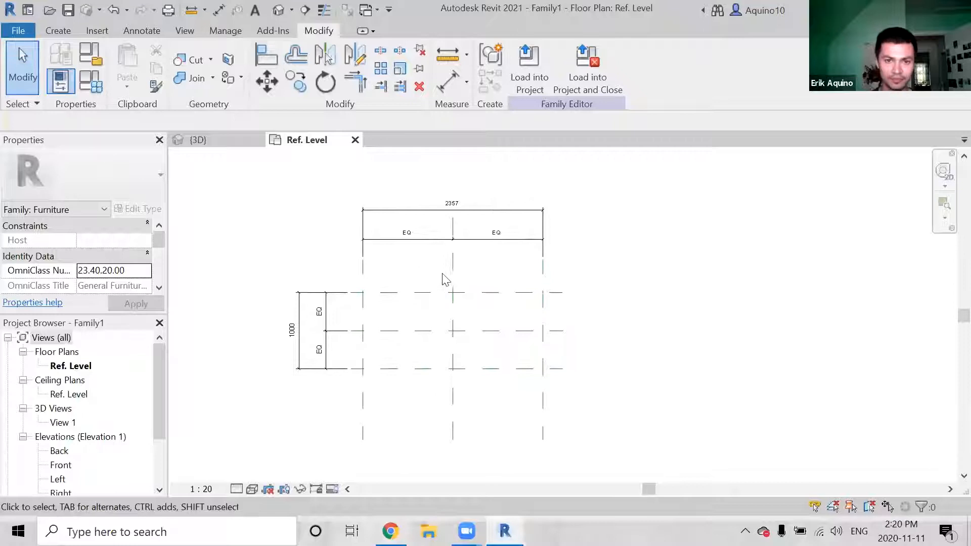
click(524, 217)
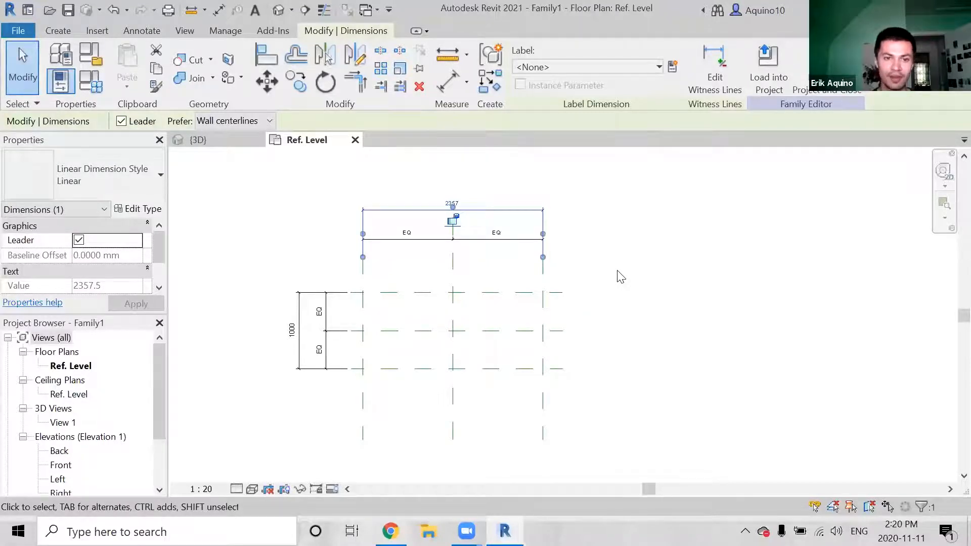
In Project1's 3D view, review the instance properties of the right M_Single-Flush door and open its type properties
click(232, 140)
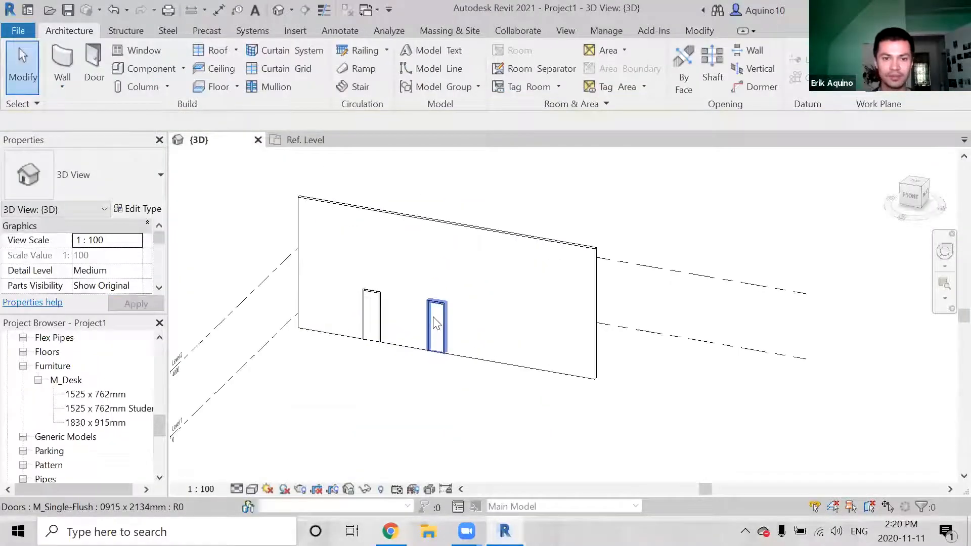
scroll(435, 324, up, 3)
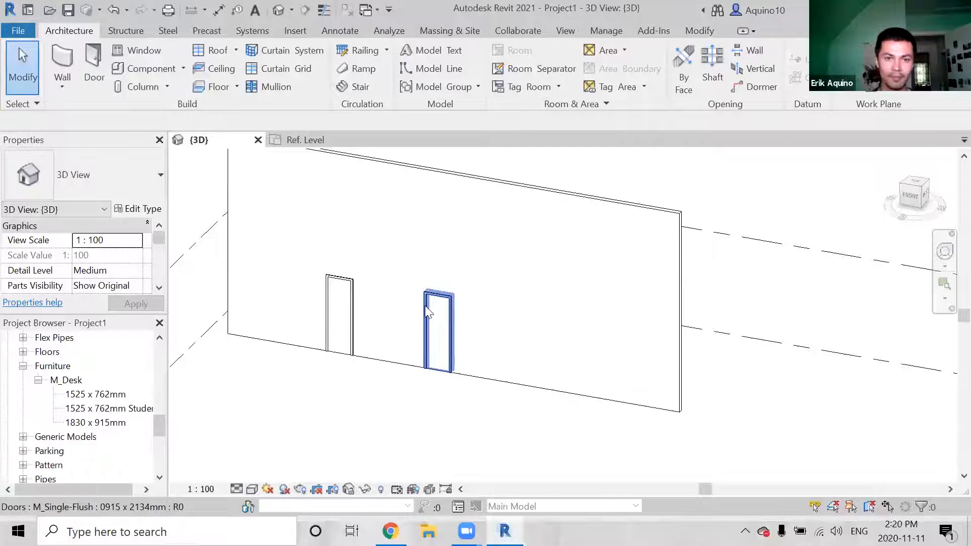
click(425, 305)
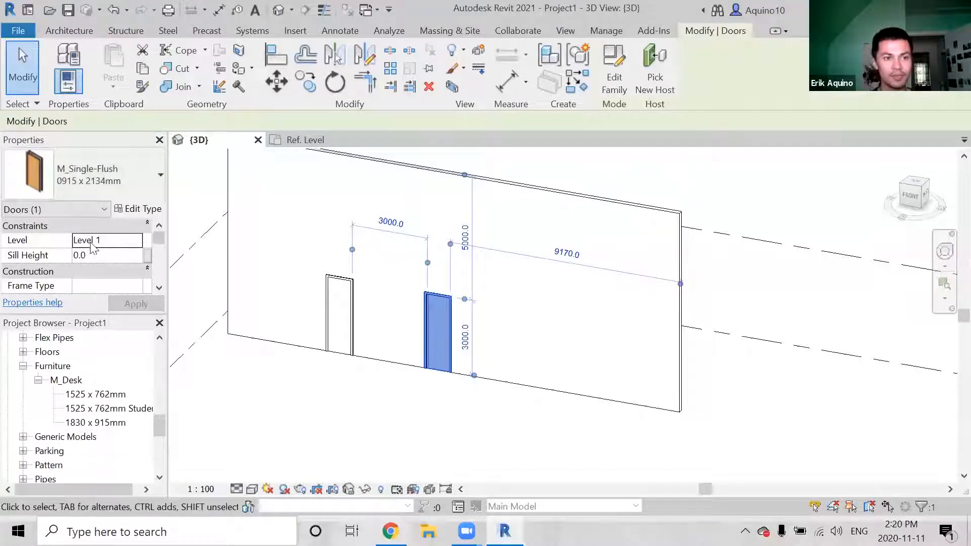
scroll(93, 250, down, 4)
scroll(93, 249, down, 2)
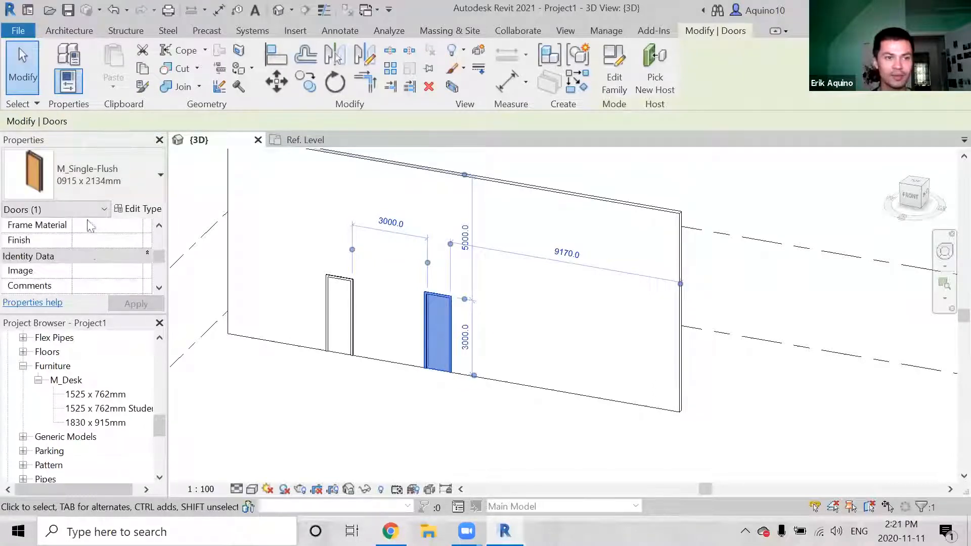
scroll(91, 251, up, 5)
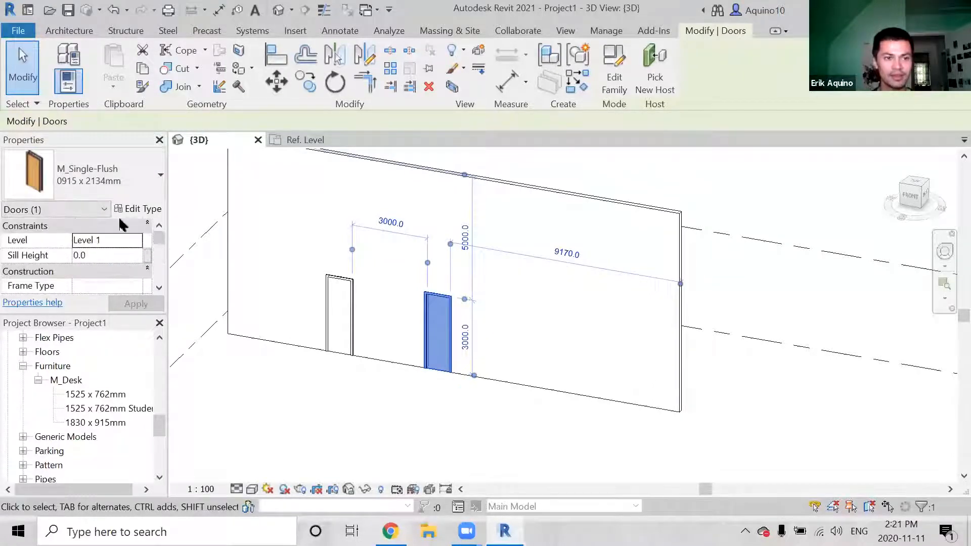
click(136, 209)
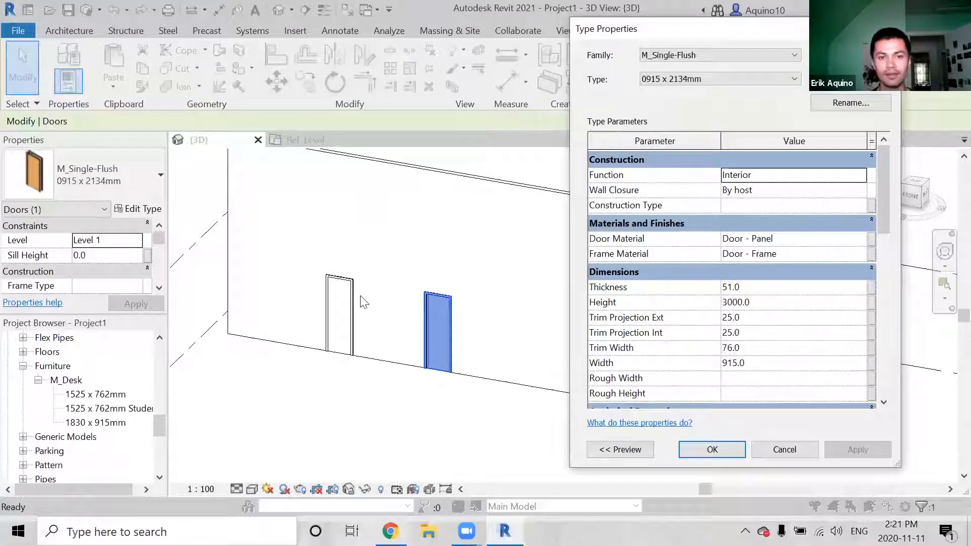
Cancel the door's type properties and return to Family1's Ref. Level plan, selecting the overall horizontal dimension between the outer vertical reference planes
click(755, 448)
click(309, 139)
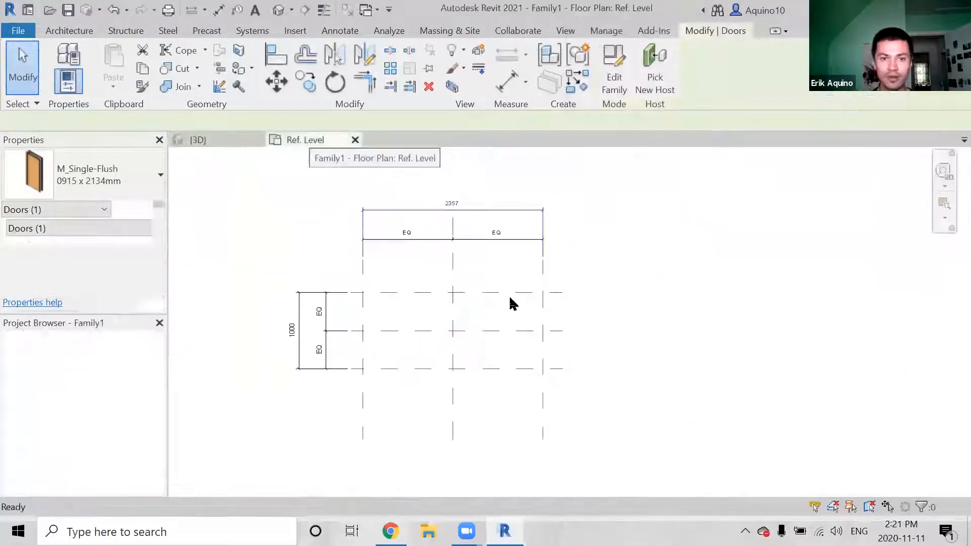
click(505, 225)
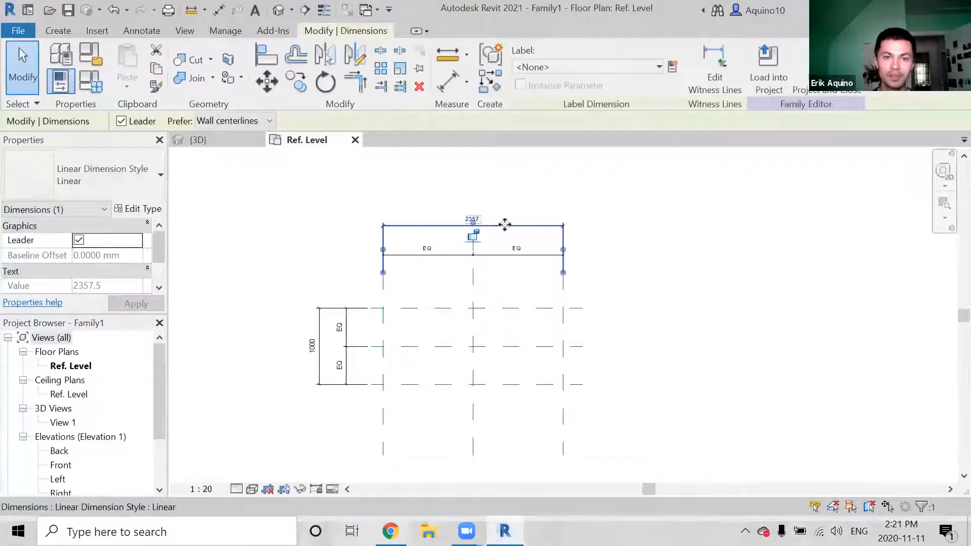
middle_drag(512, 227, 498, 238)
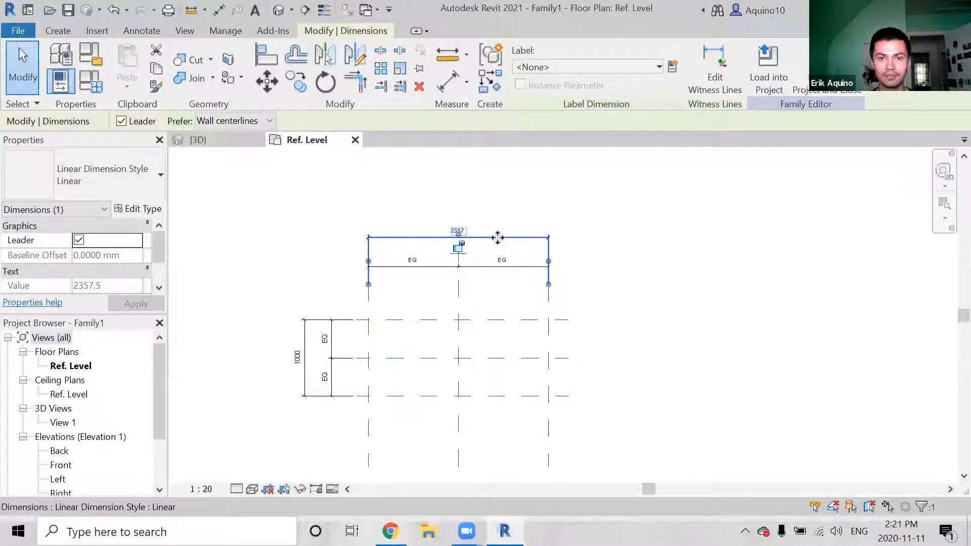
click(535, 220)
click(517, 247)
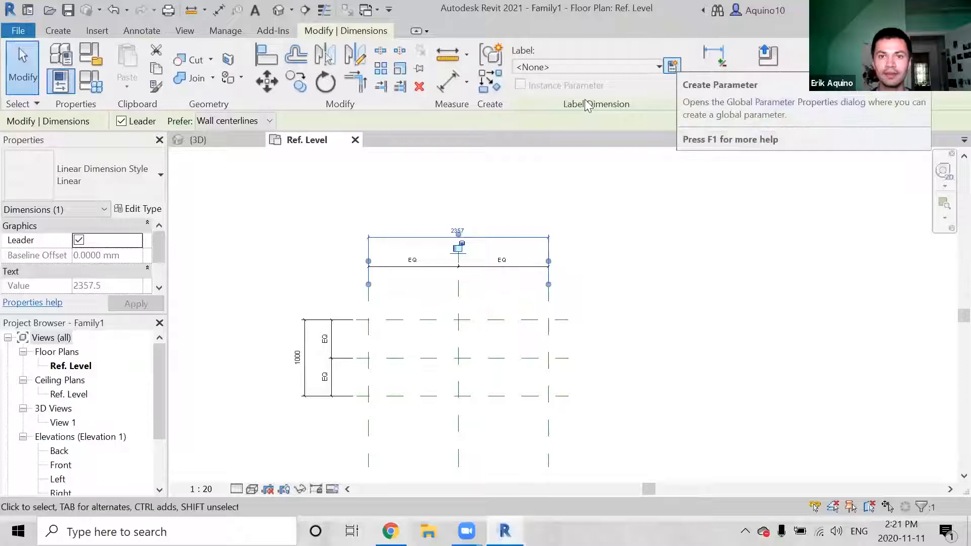
Label the overall horizontal dimension with a new family type parameter named Length, grouped under Dimensions
click(673, 66)
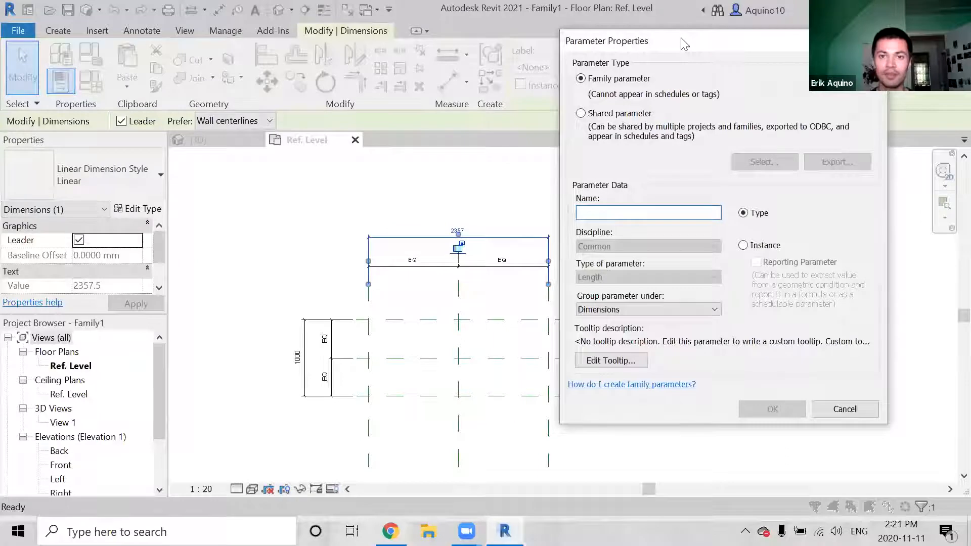
drag(683, 40, 689, 37)
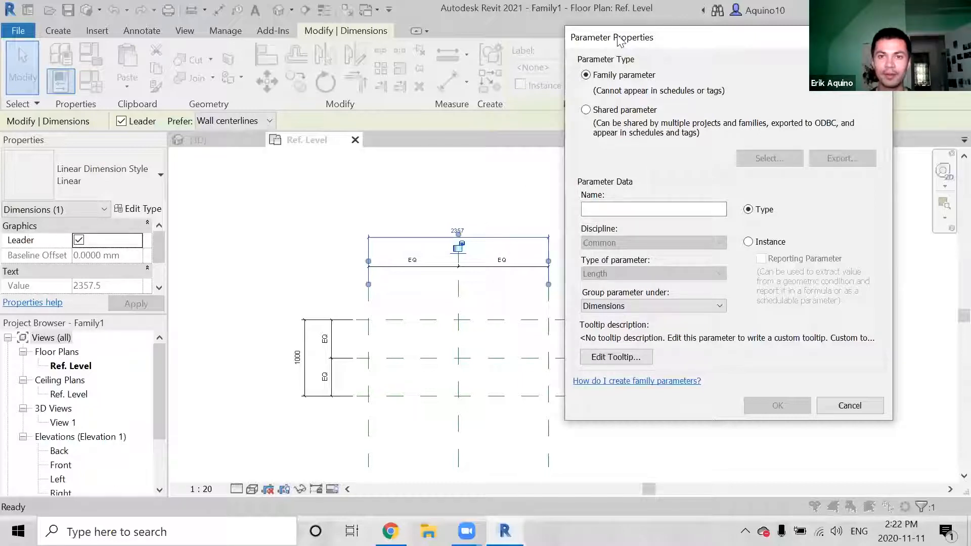
drag(618, 37, 673, 74)
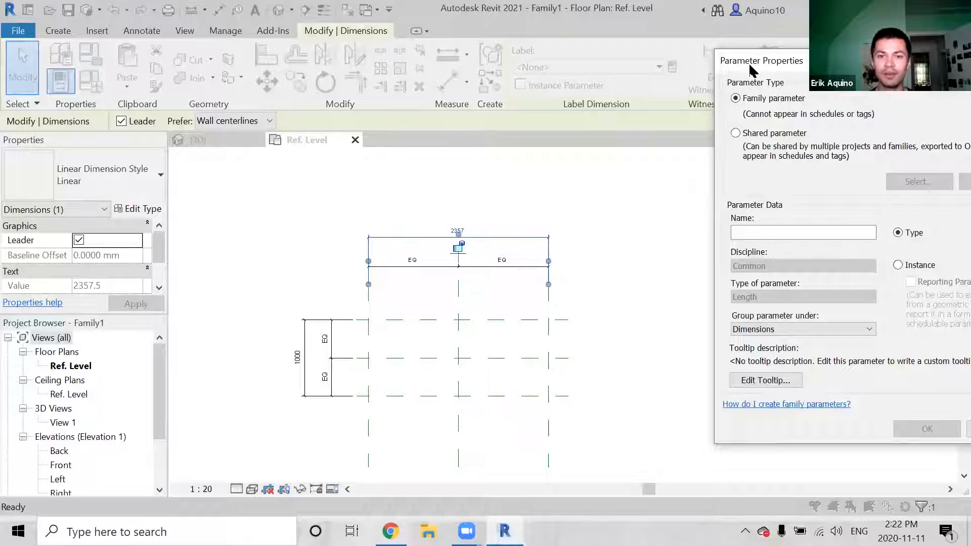
drag(749, 62, 616, 53)
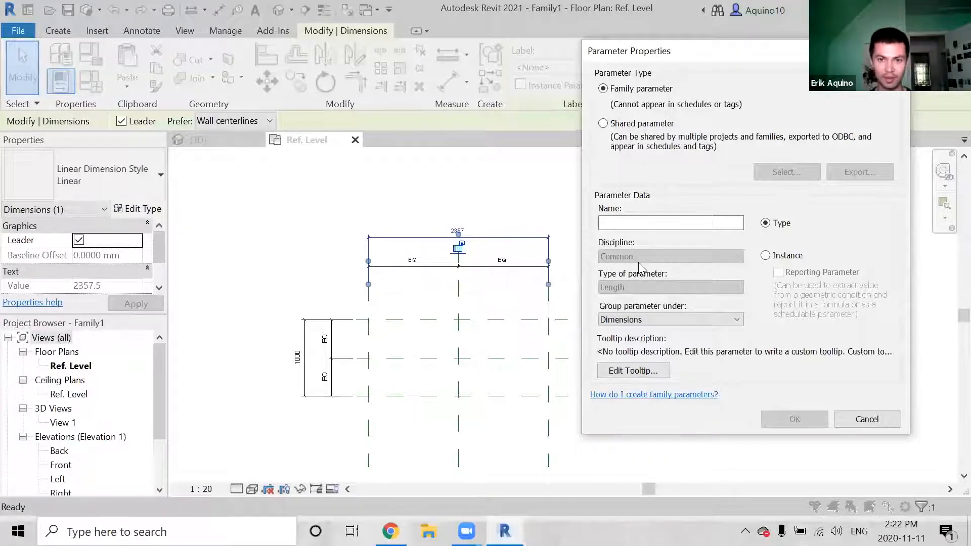
click(629, 223)
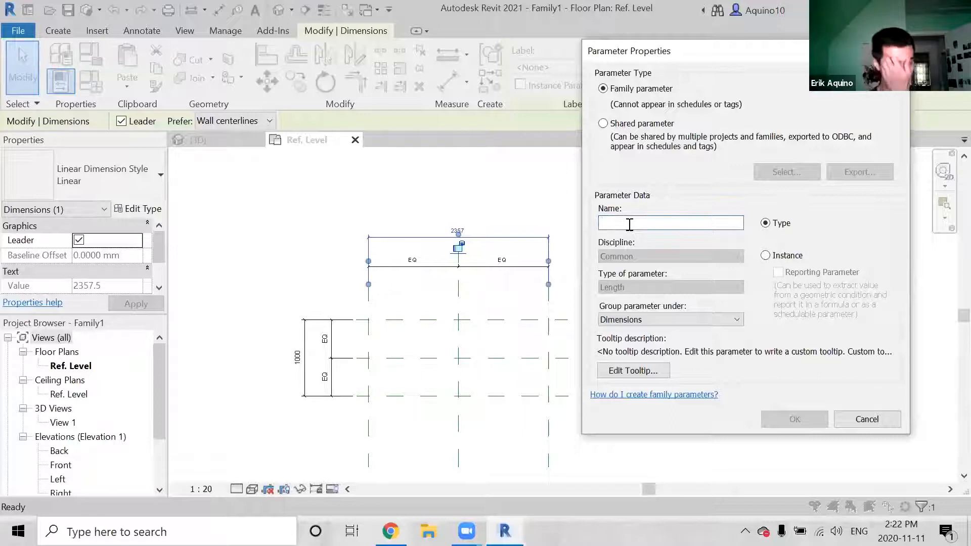
text(Length)
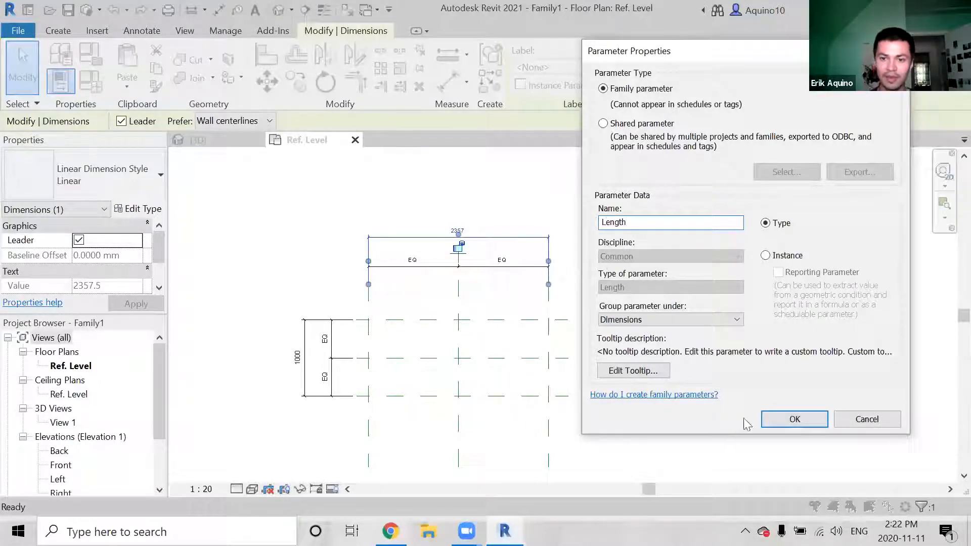
click(770, 419)
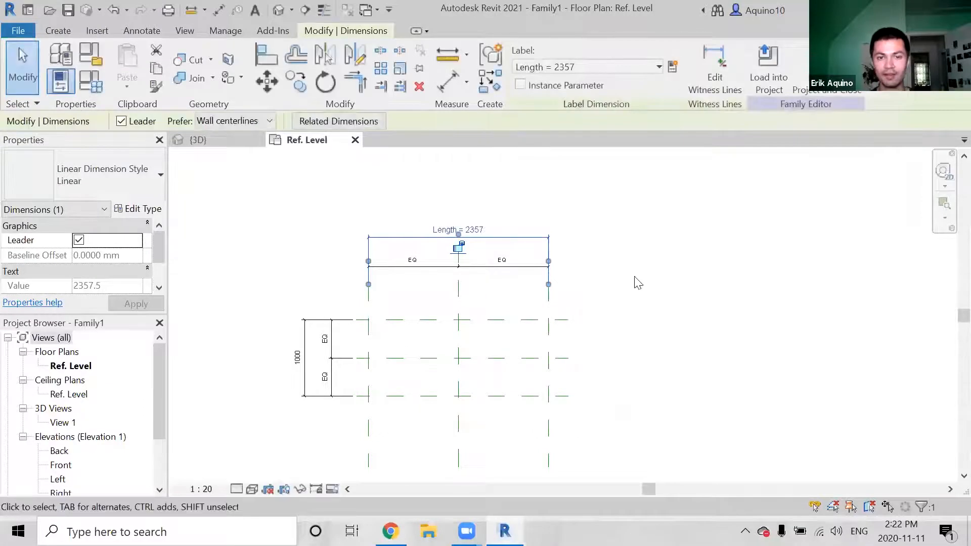
click(638, 282)
Label the overall vertical dimension with a new family type parameter named Width, grouped under Dimensions
middle_drag(589, 249, 629, 234)
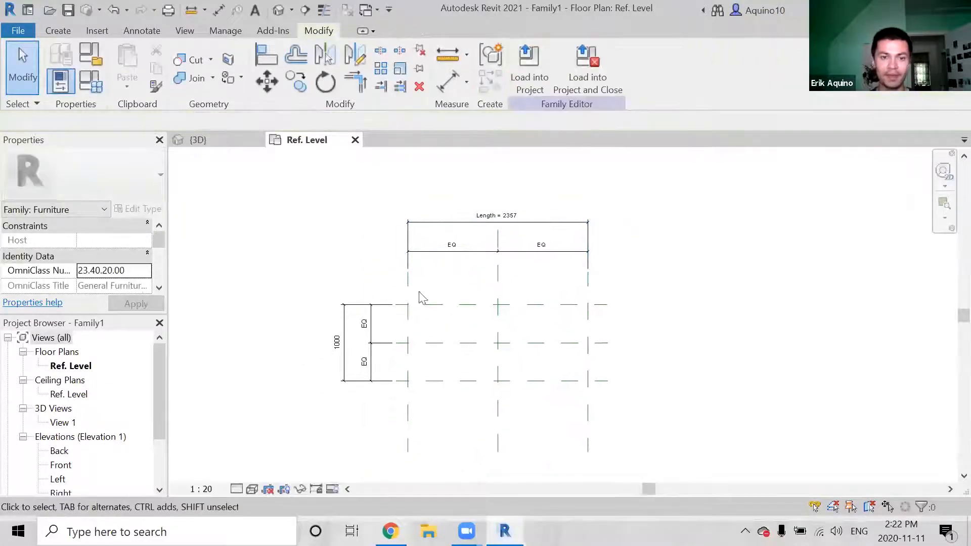
click(346, 322)
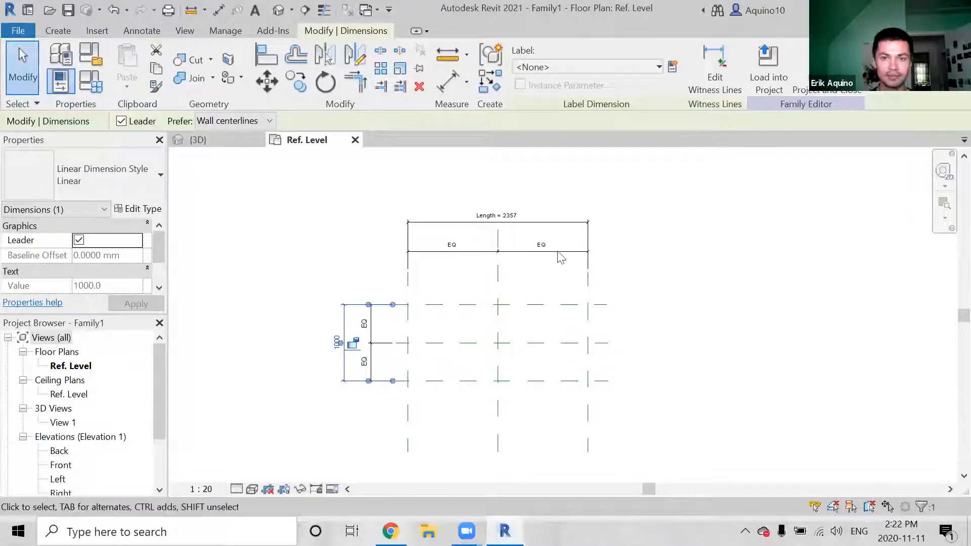
click(673, 66)
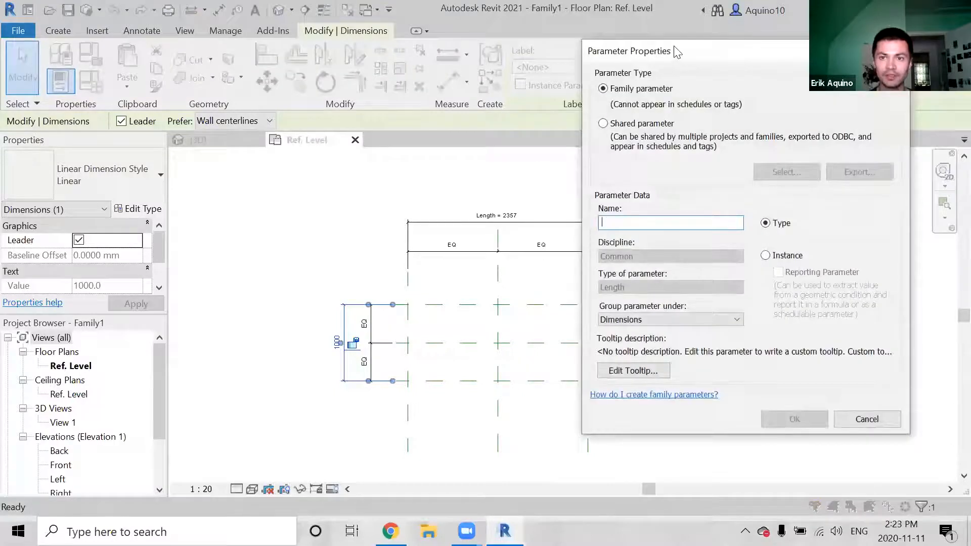
drag(677, 51, 623, 33)
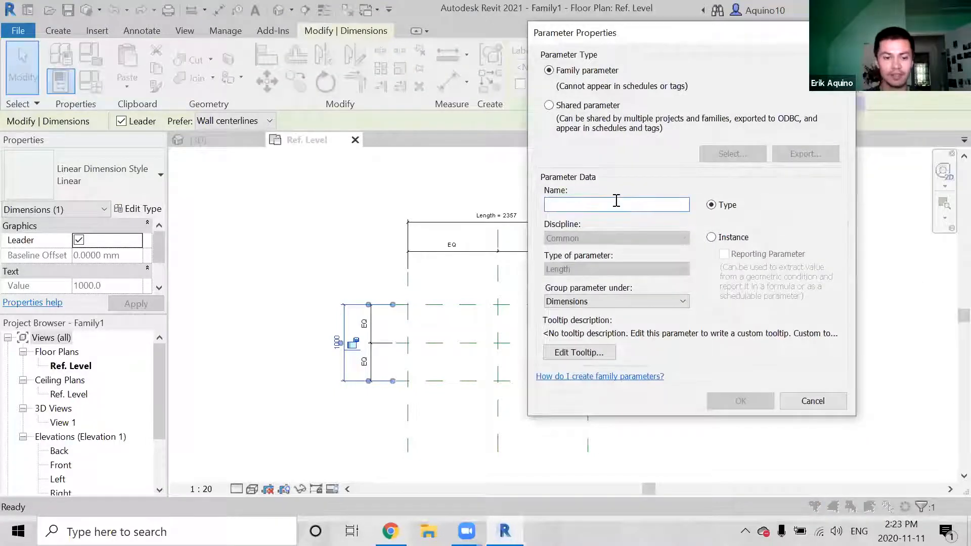
text(Width)
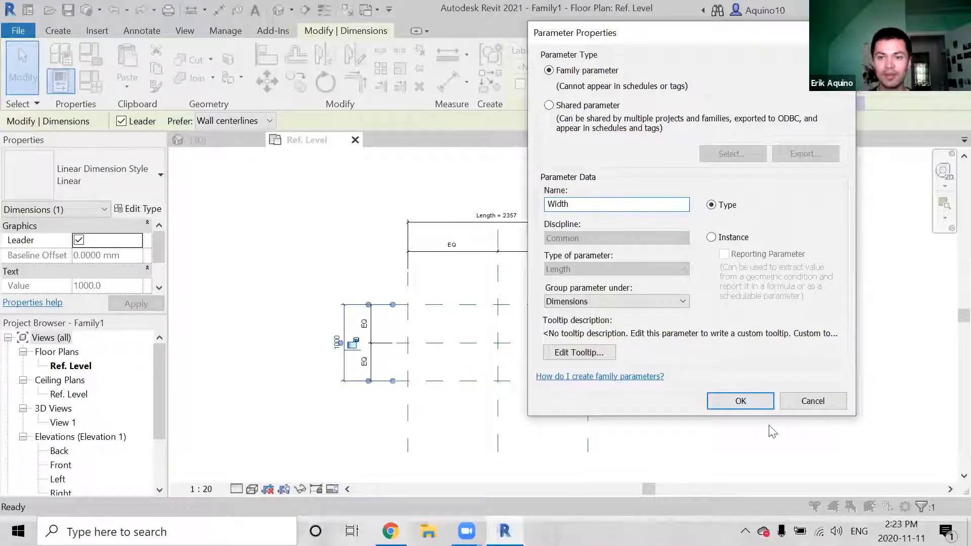
click(759, 403)
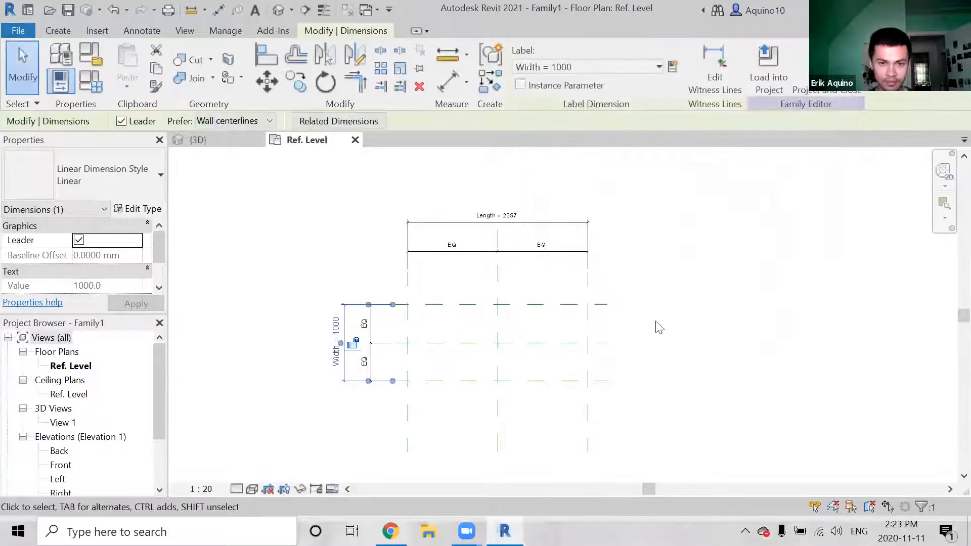
click(648, 318)
Set the Length dimension to 2000 and check the outer vertical reference planes on both sides
scroll(647, 317, up, 3)
mouse_move(600, 284)
middle_down()
mouse_move(626, 293)
mouse_move(589, 294)
middle_up()
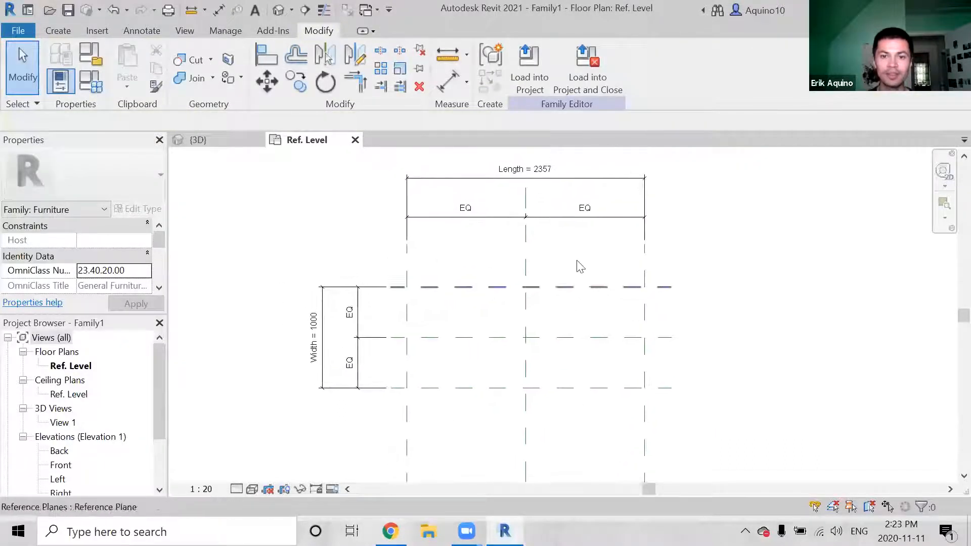
click(544, 175)
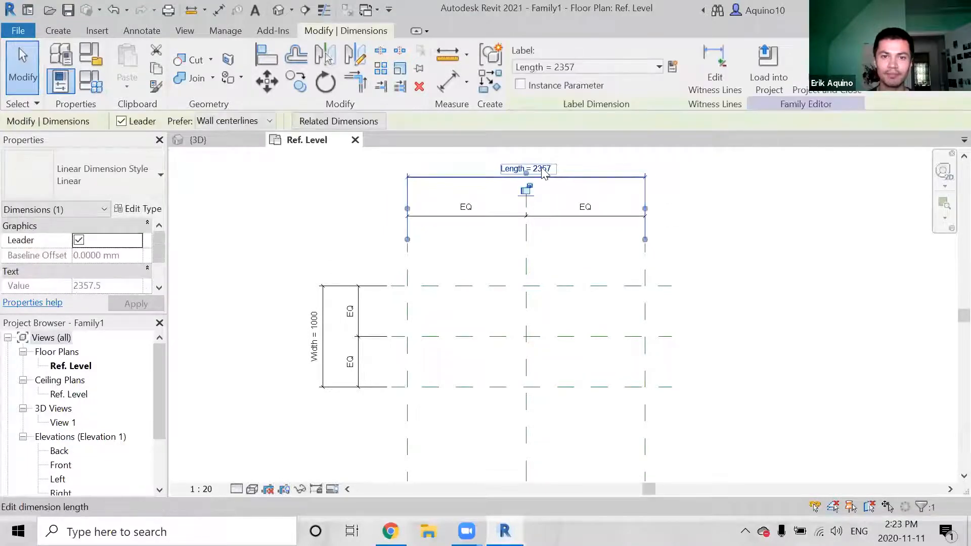
click(542, 169)
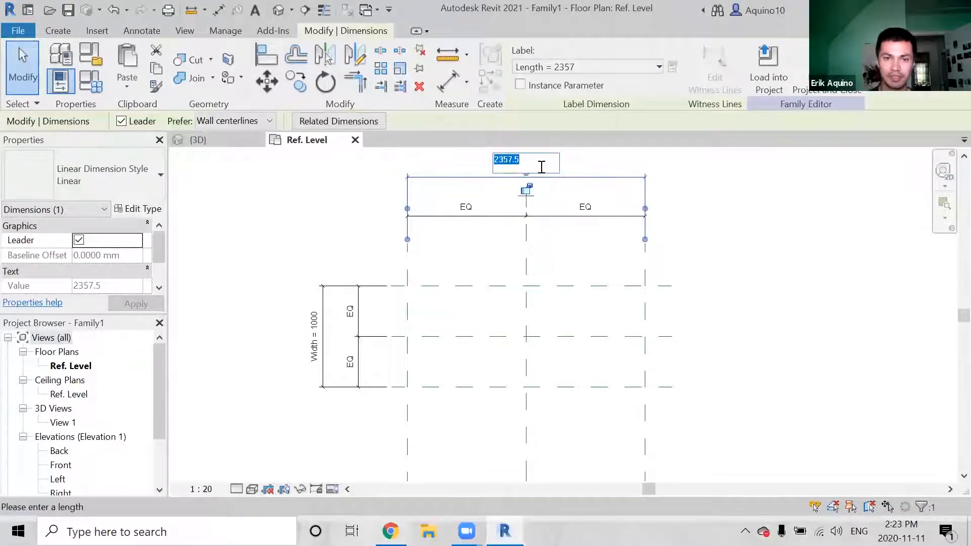
text(2)
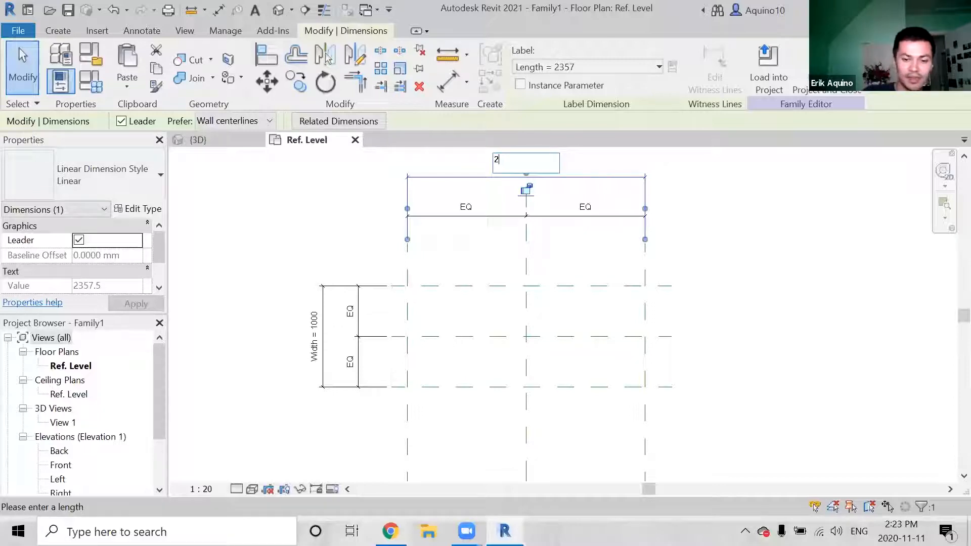
text(000)
key(Return)
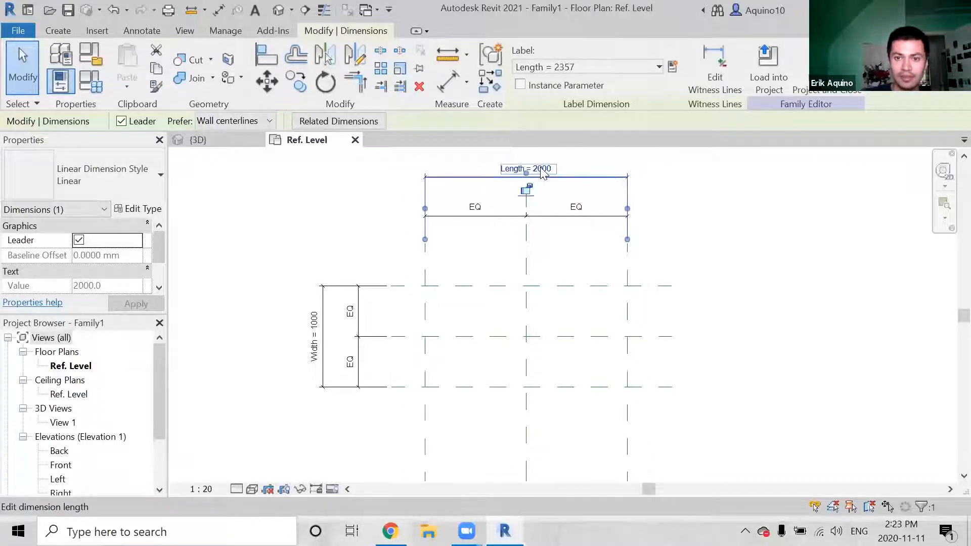
click(668, 266)
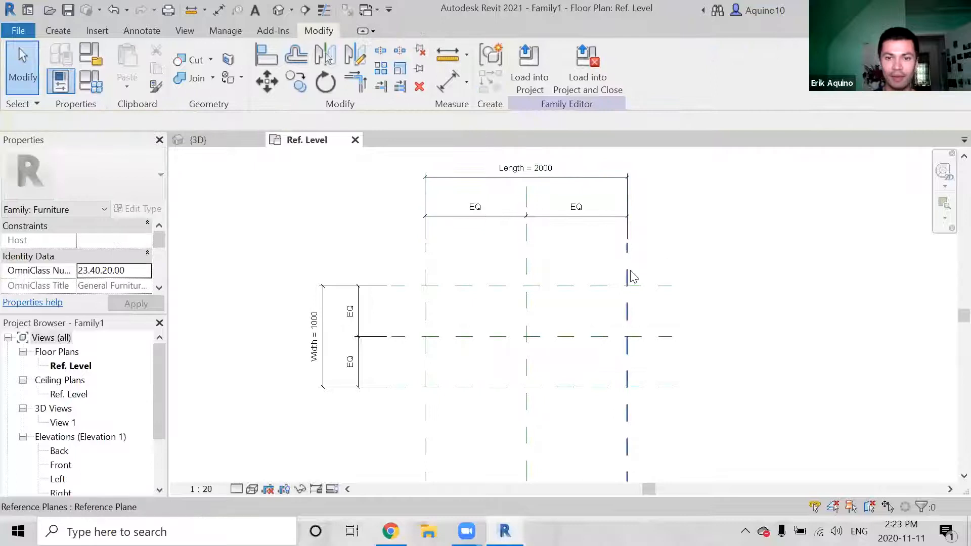
click(628, 275)
click(427, 271)
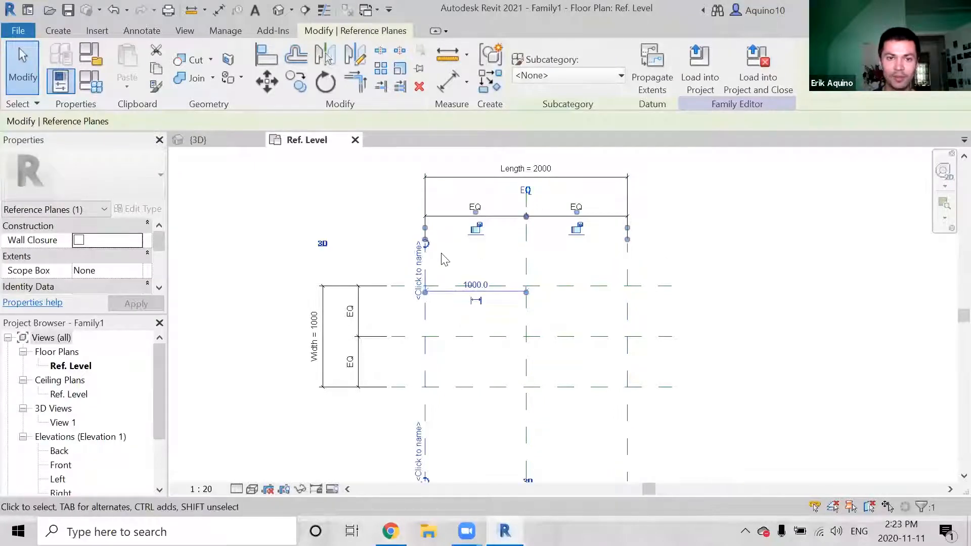
click(392, 237)
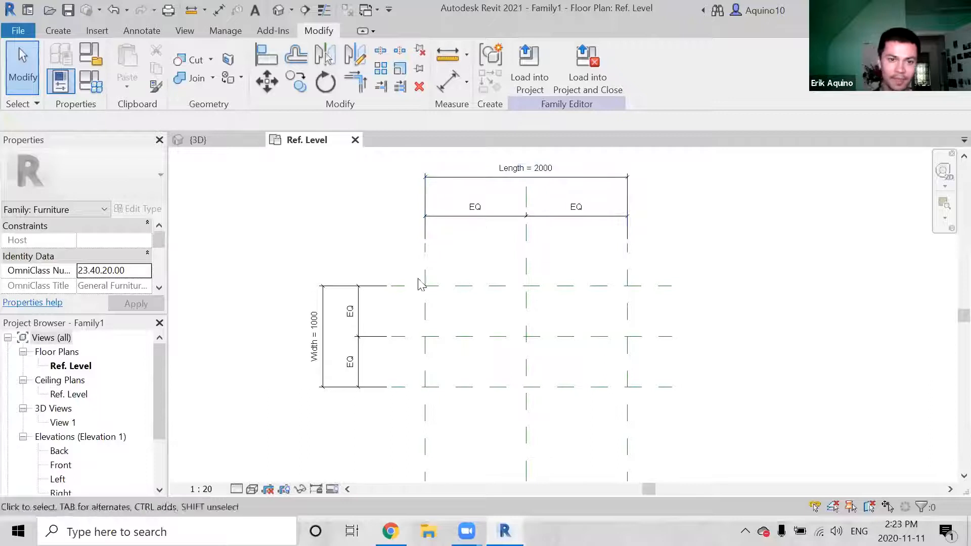
Set the Width dimension between the upper and lower horizontal reference planes to 500
click(324, 300)
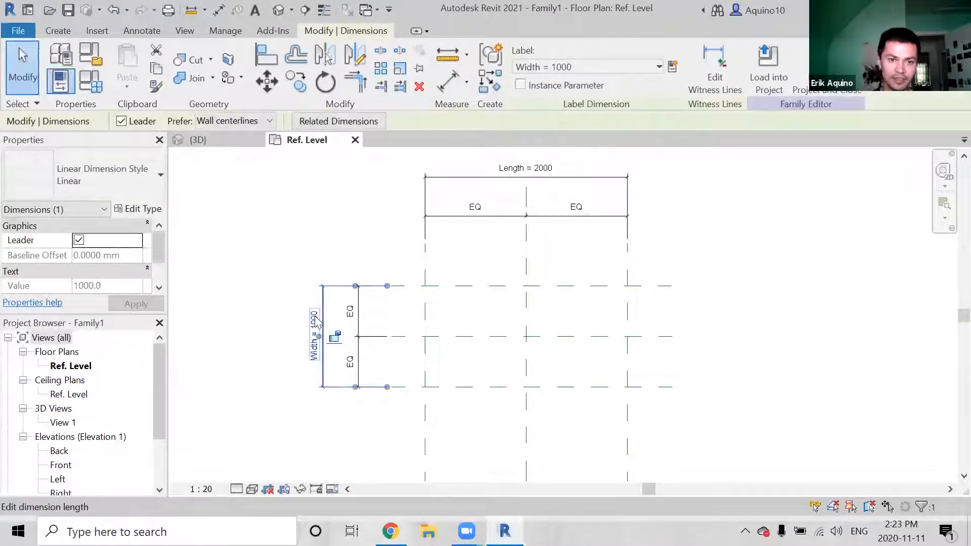
click(314, 335)
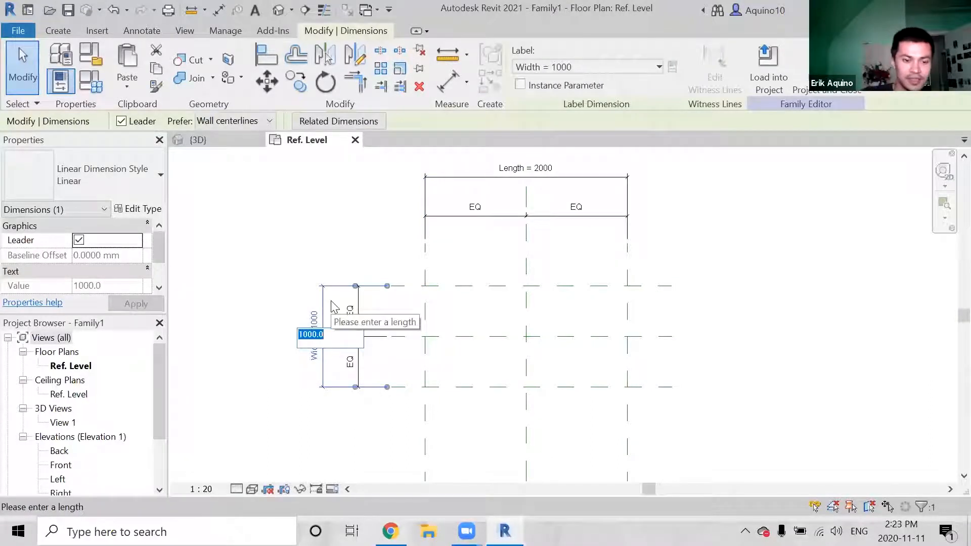
text(500)
key(Return)
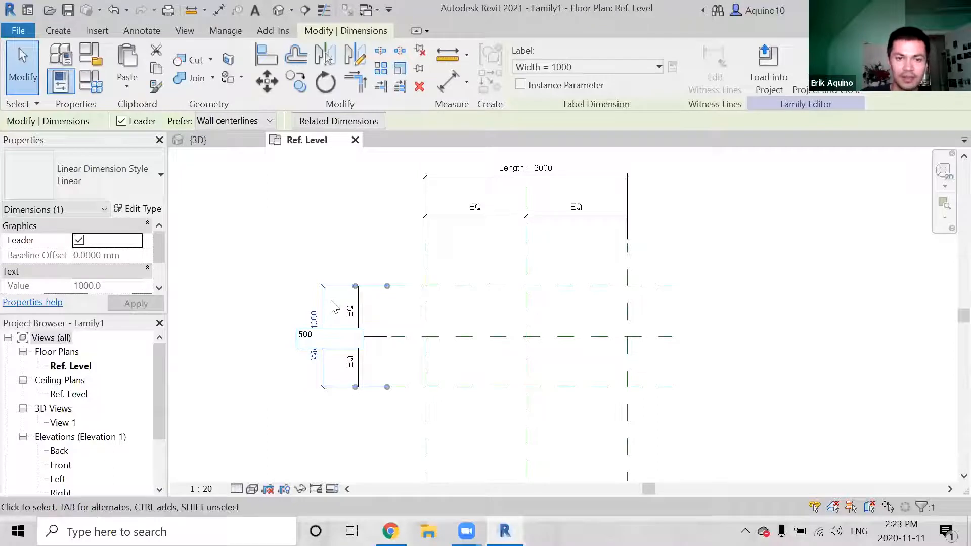
click(577, 403)
middle_drag(577, 402, 576, 368)
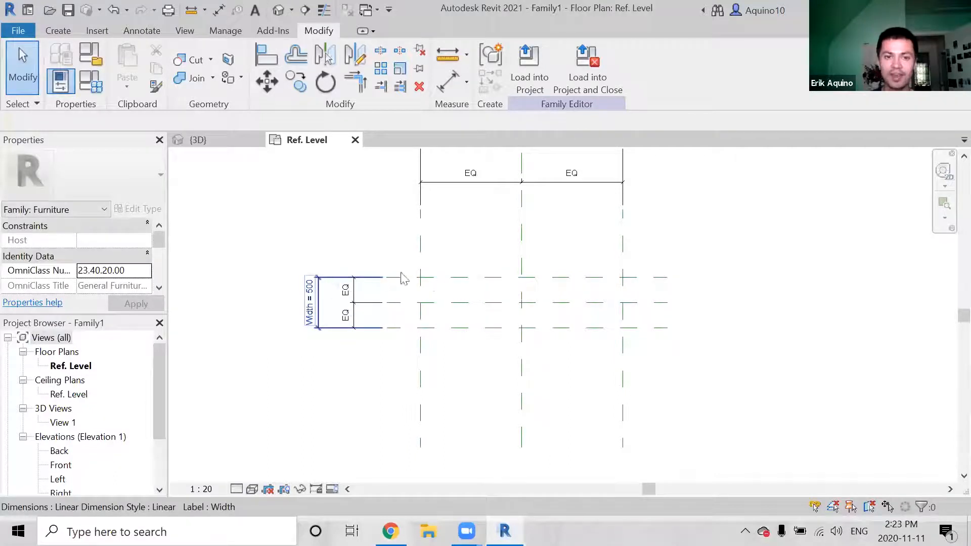
middle_drag(440, 290, 429, 324)
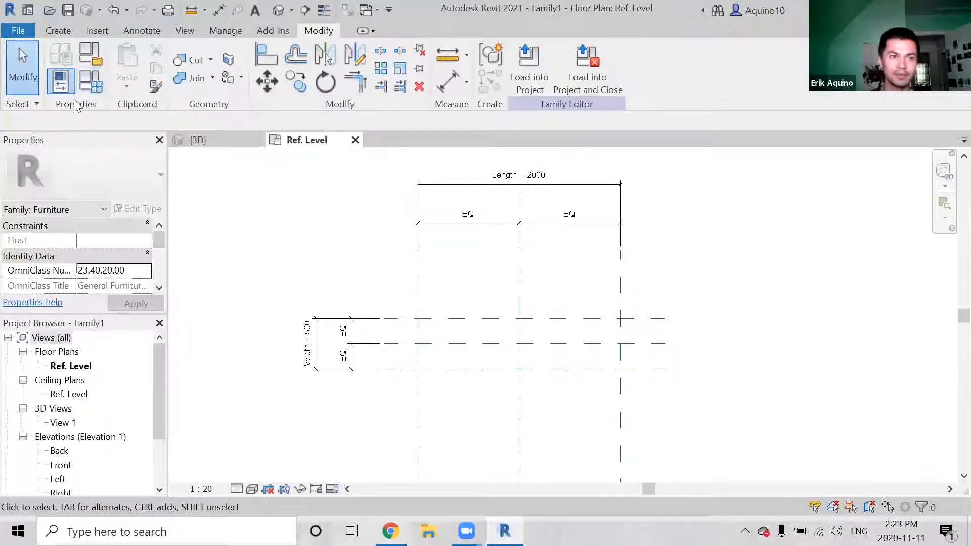
Set the Length parameter to 3000 in the Family Types settings and apply it to the reference planes
click(100, 86)
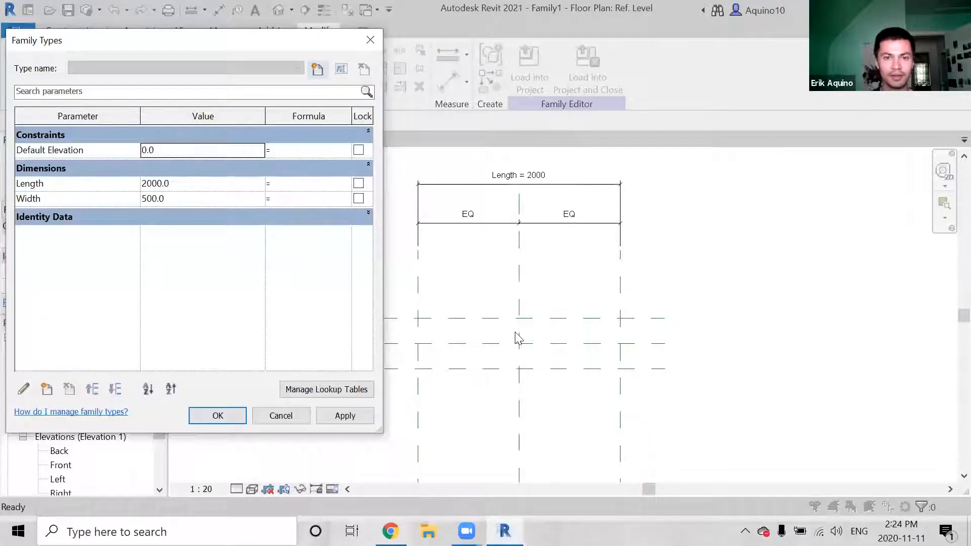
click(173, 185)
drag(172, 185, 129, 197)
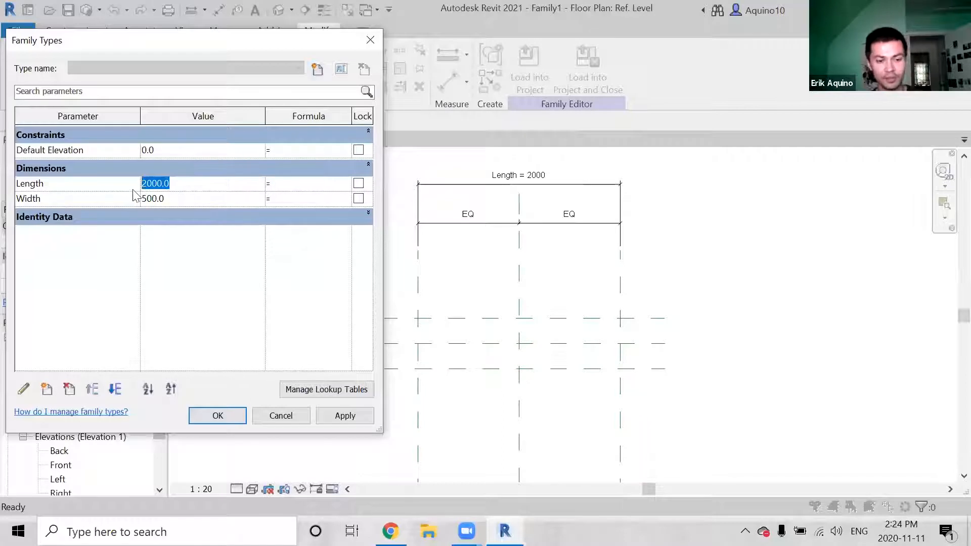
text(3000)
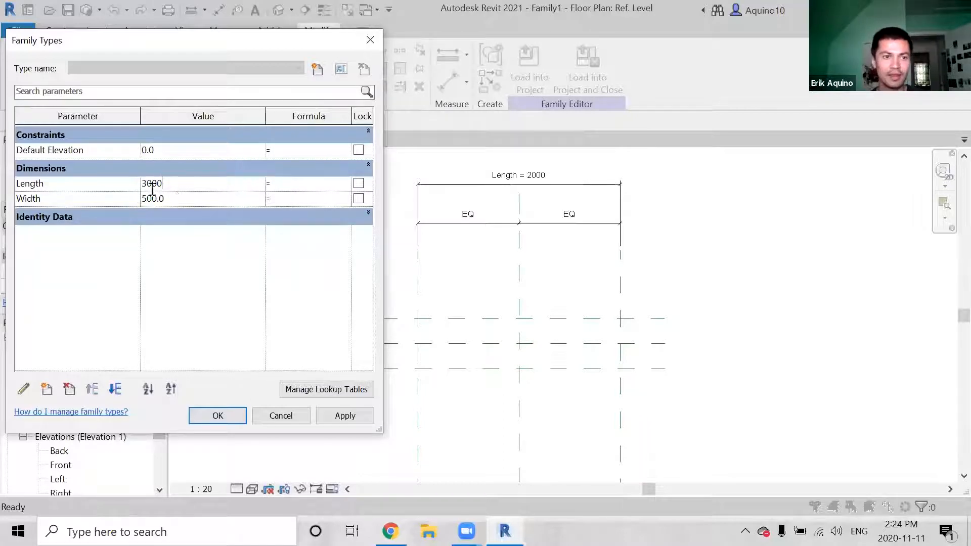
click(172, 199)
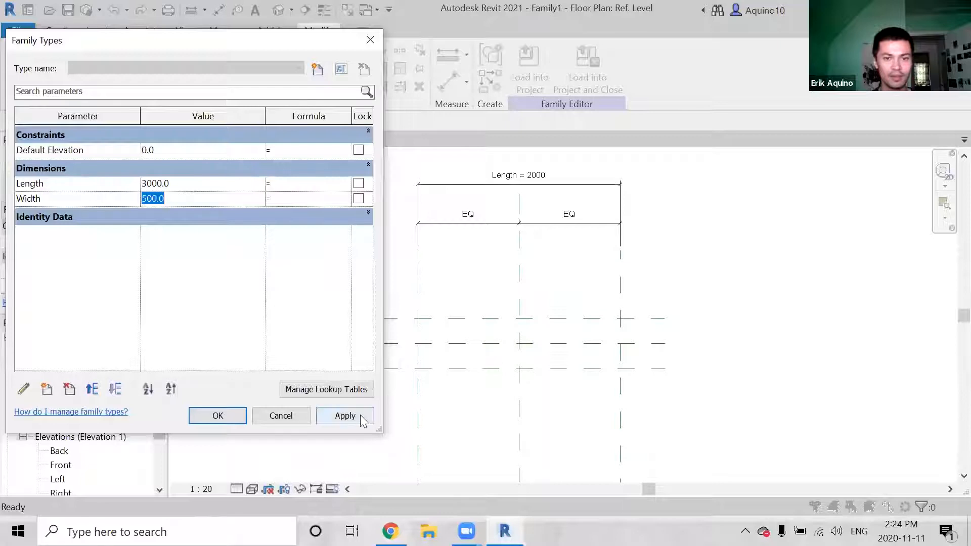
click(344, 415)
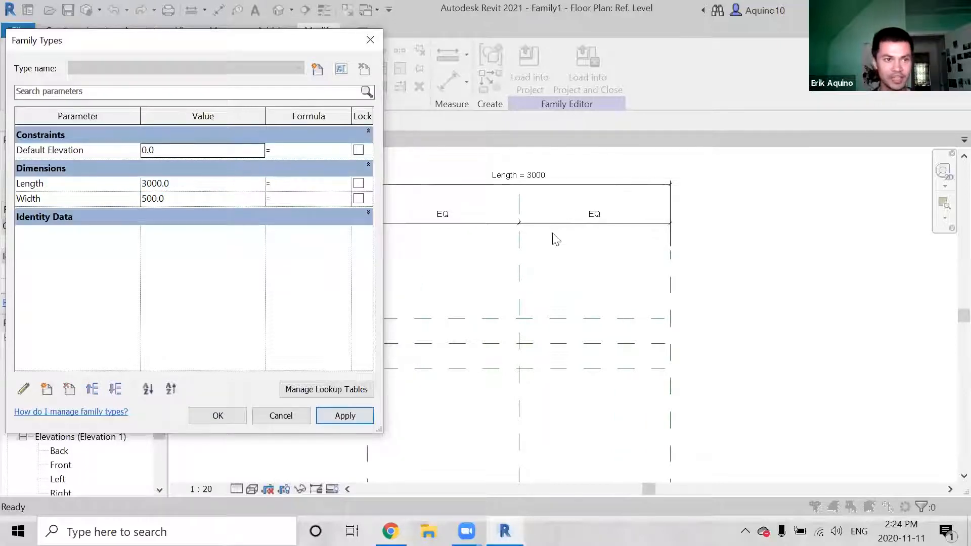
Close the Family Types settings and open the Front elevation view of the family
click(243, 415)
mouse_move(484, 358)
middle_down()
mouse_move(466, 352)
mouse_move(493, 333)
mouse_move(476, 343)
middle_up()
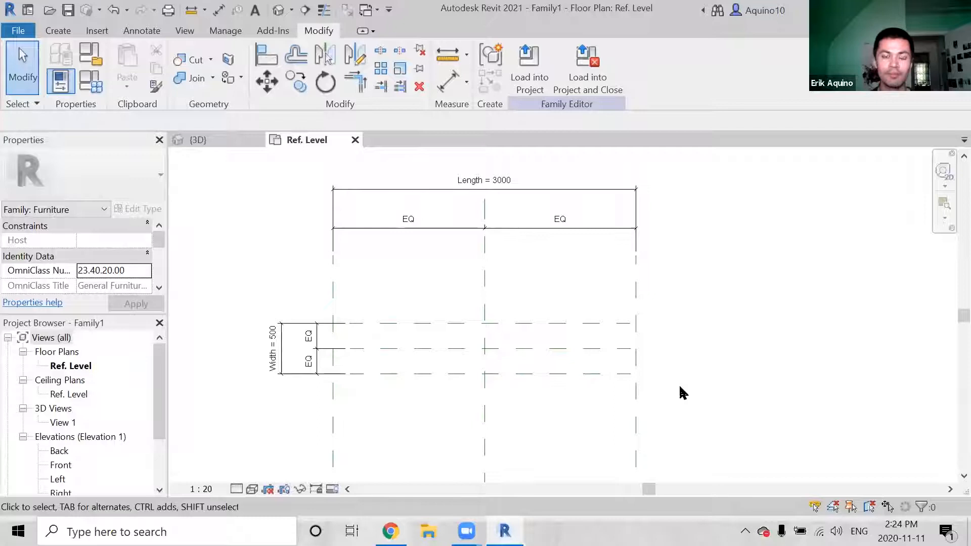
drag(159, 375, 154, 393)
double_click(61, 423)
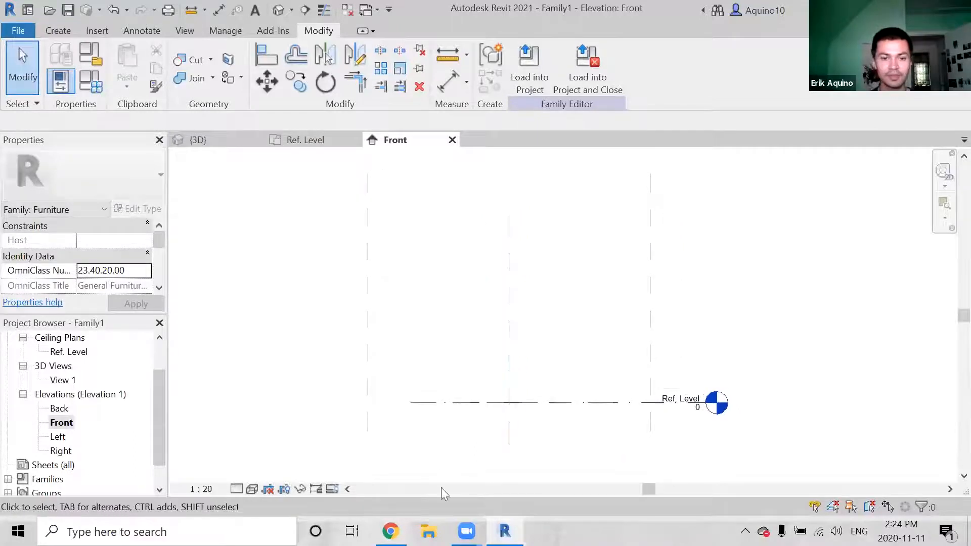
Switch to Chrome to examine the bench photo in the Architizer article, and return to the Front elevation in Revit
mouse_move(390, 531)
click(390, 471)
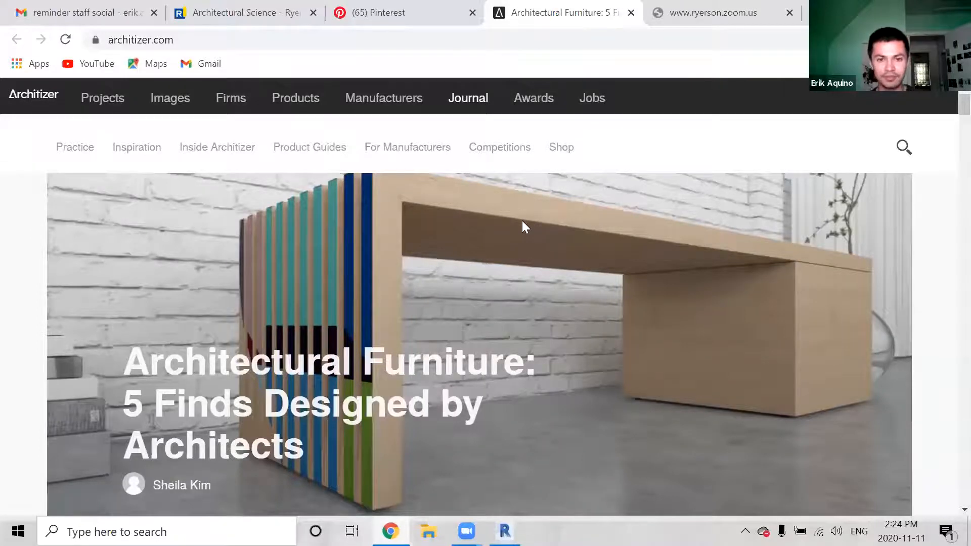
key(alt+Tab)
middle_drag(516, 304, 531, 297)
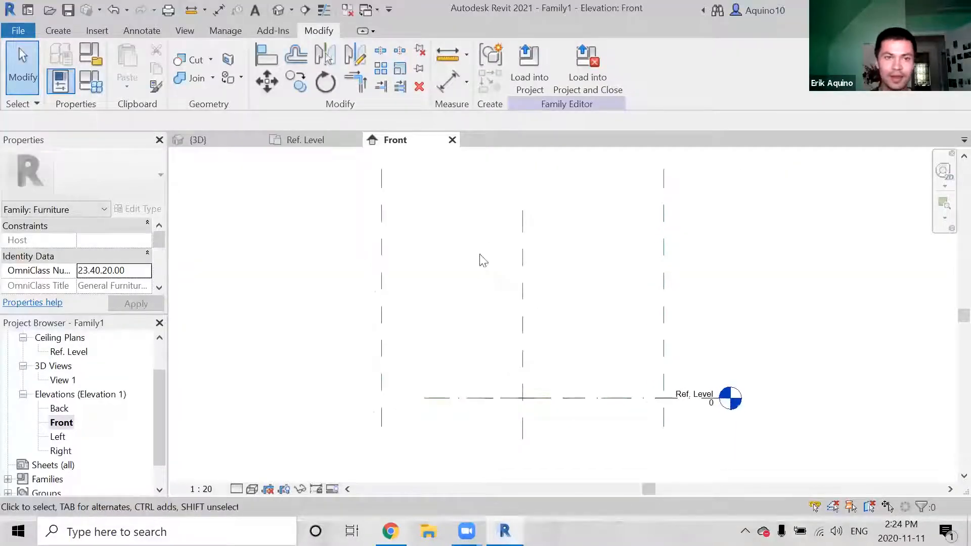
Draw a horizontal reference plane about 827 mm above the Ref. Level, extending past both outer vertical planes
click(64, 34)
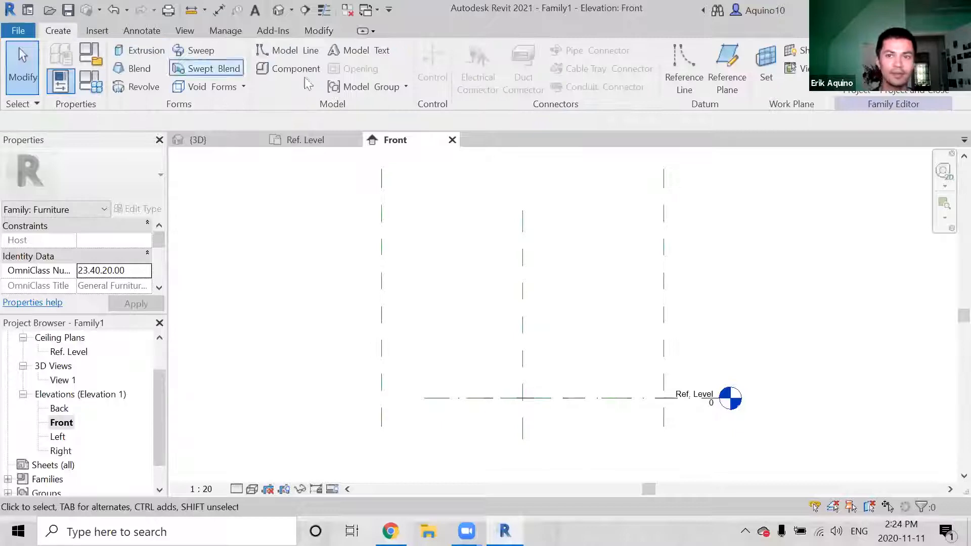
click(720, 70)
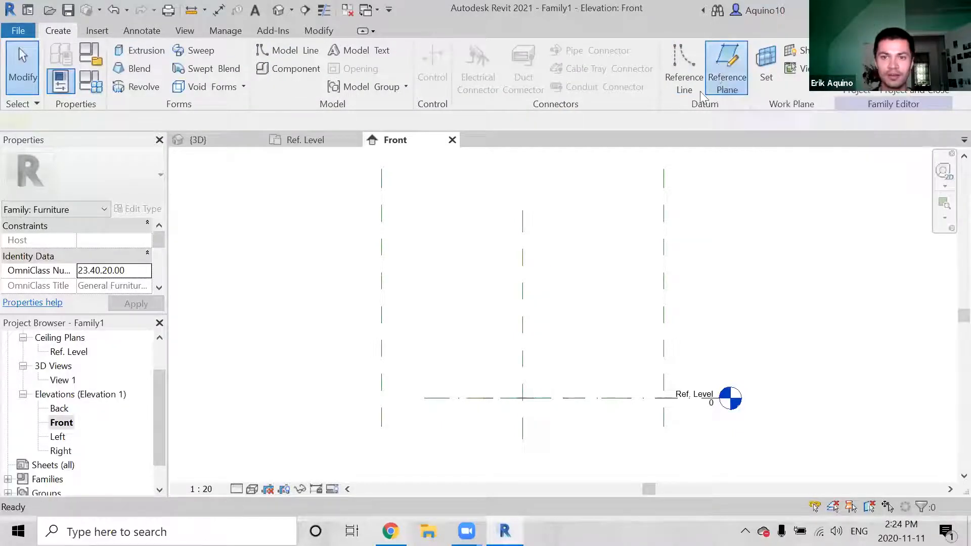
click(345, 319)
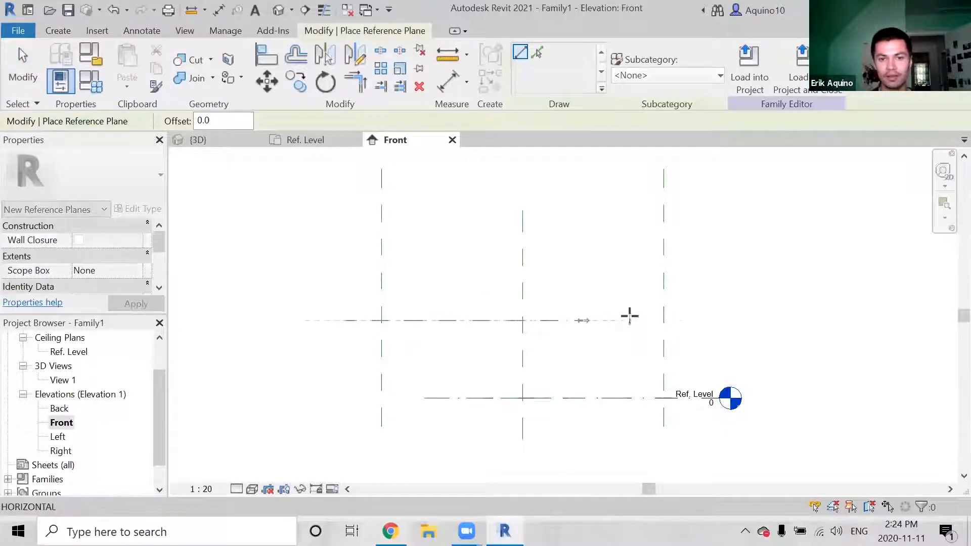
click(698, 319)
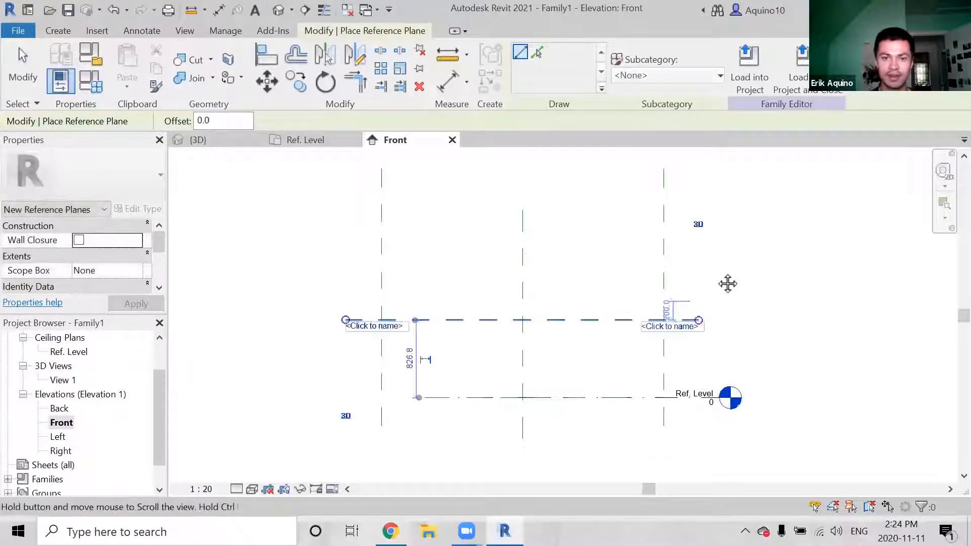
middle_drag(728, 282, 665, 285)
scroll(367, 321, up, 2)
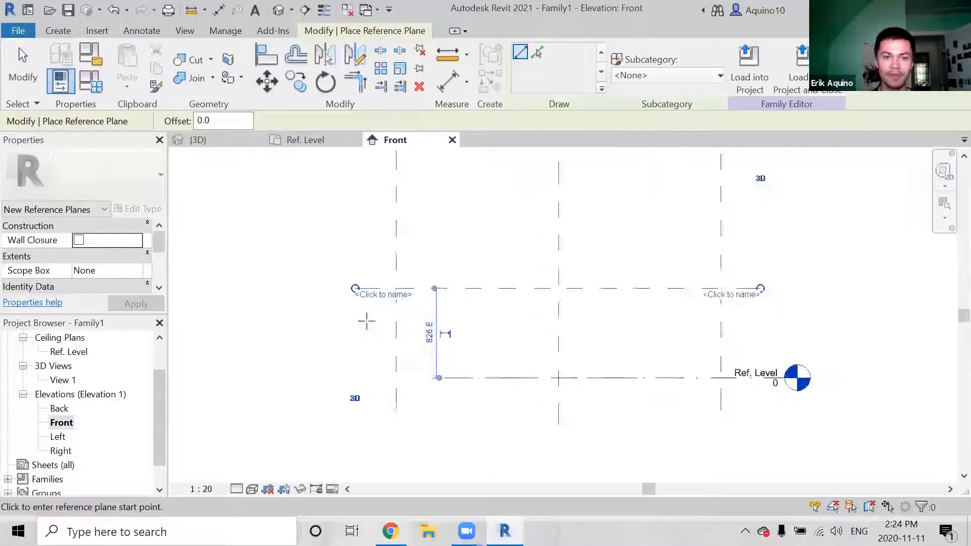
Draw a second horizontal reference plane of equal extent about 160 mm below the upper one
click(352, 303)
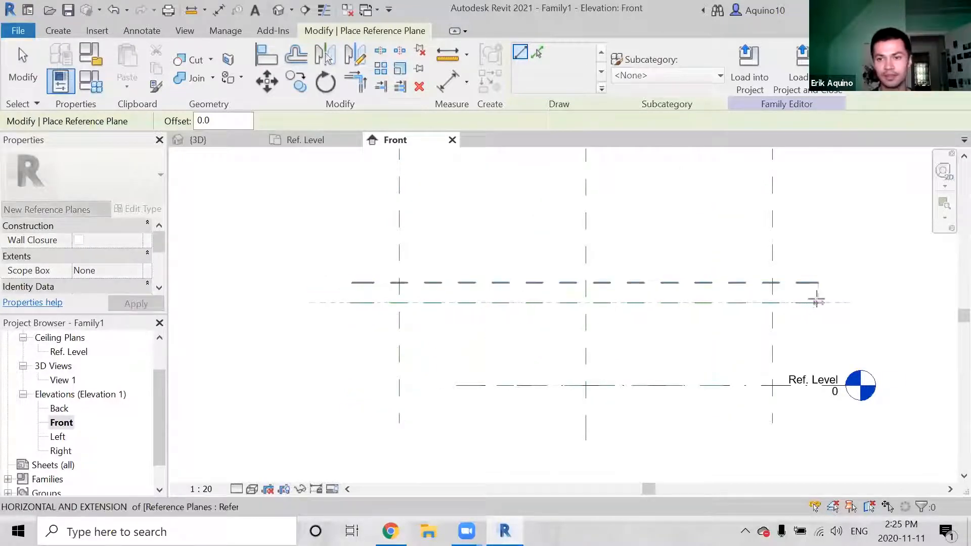
click(818, 303)
middle_drag(586, 313, 612, 311)
key(Escape)
key(Escape)
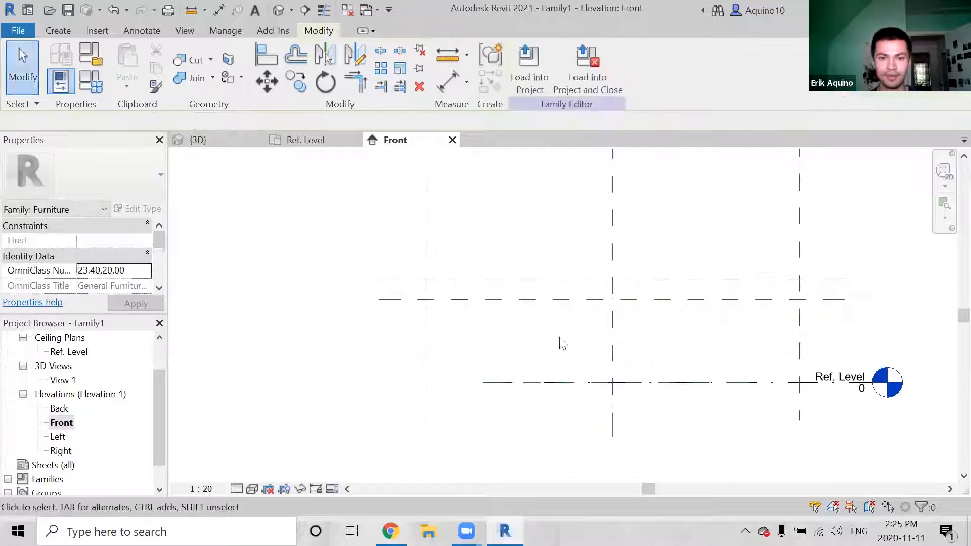
Place an aligned dimension from the top horizontal reference plane down to the Ref. Level, outside the outer vertical plane
key(d)
key(i)
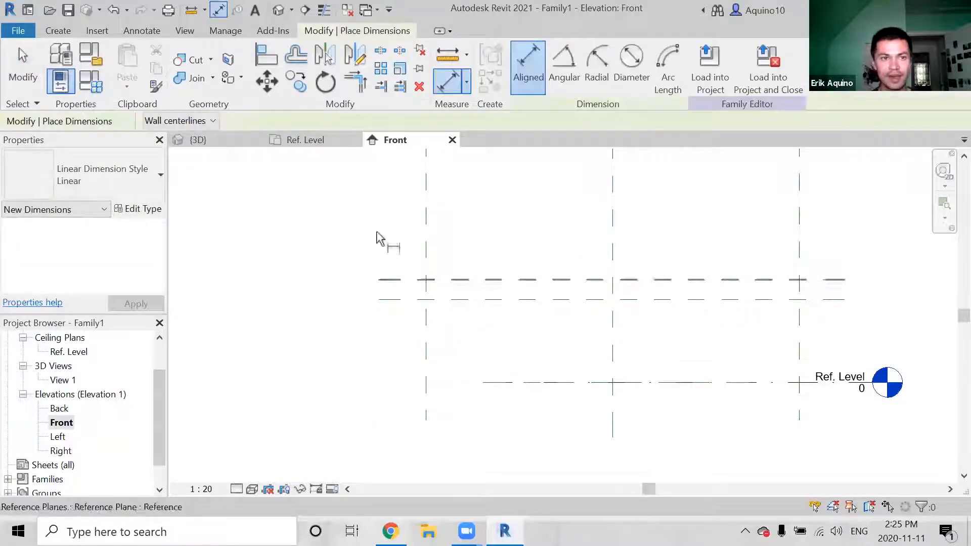
click(152, 31)
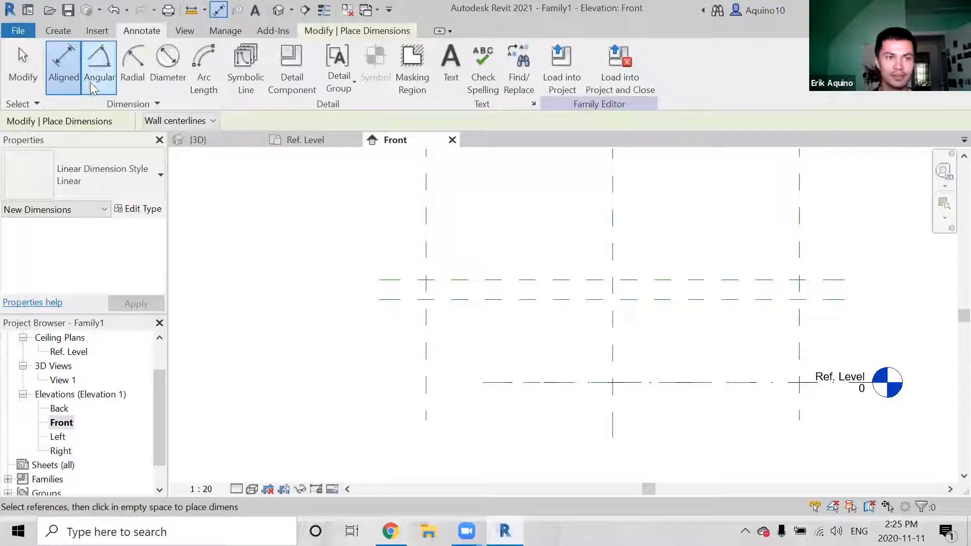
click(479, 283)
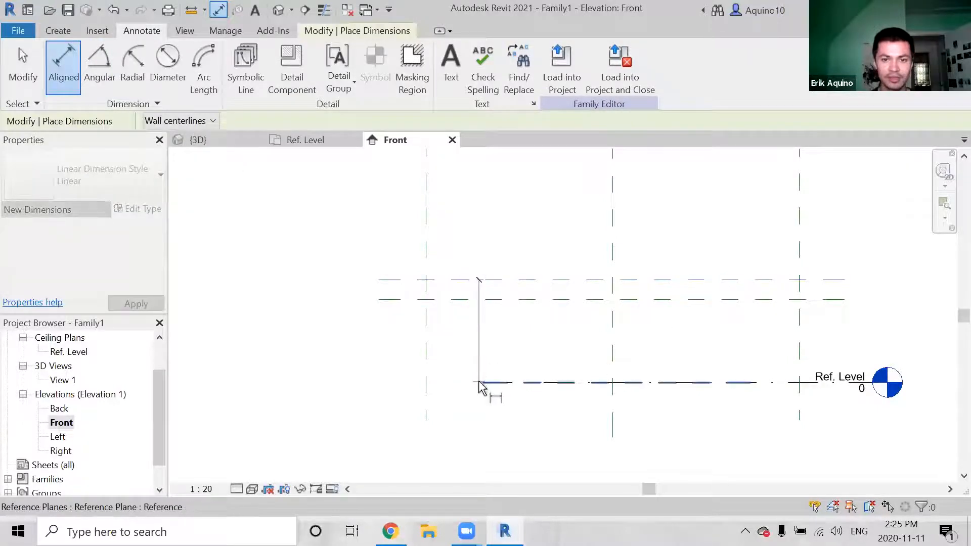
click(479, 383)
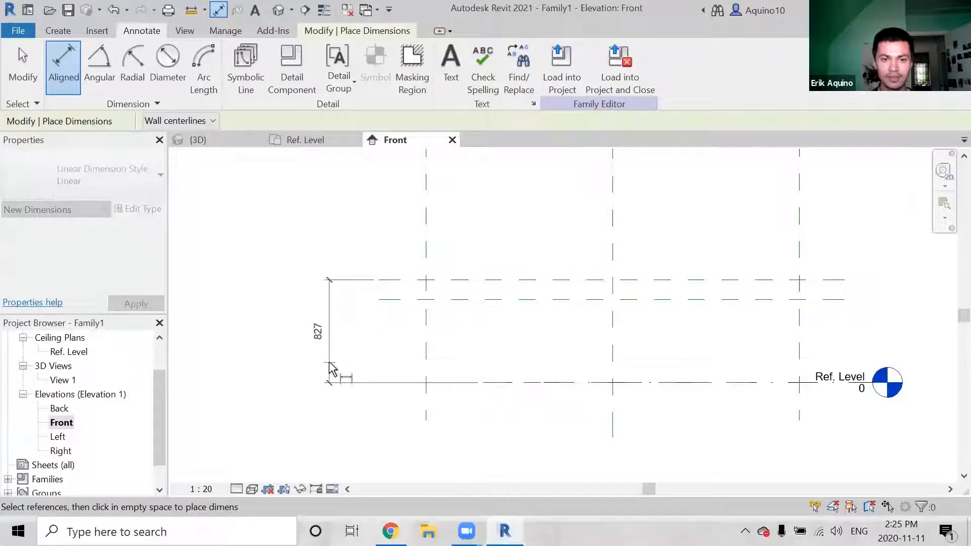
click(327, 368)
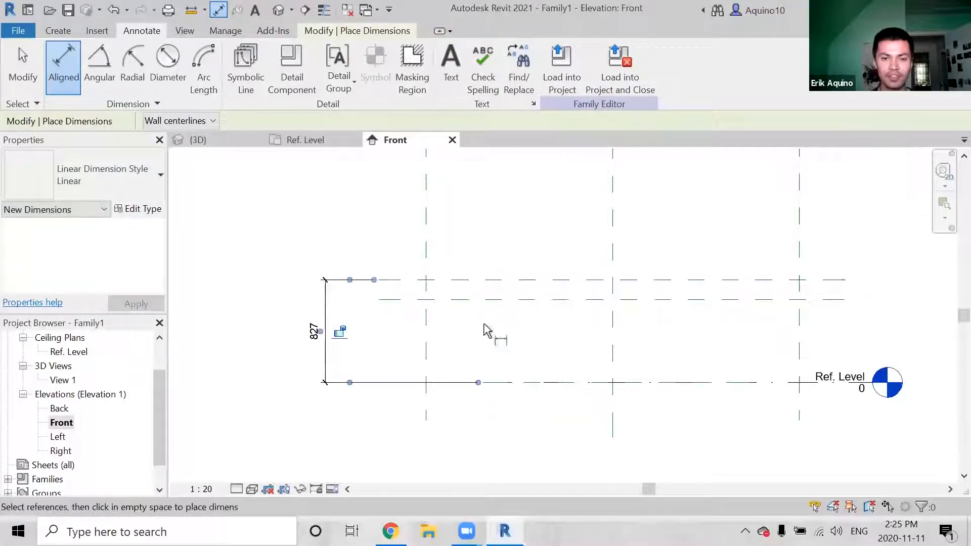
Place an aligned dimension between the two upper horizontal reference planes, inside the overall vertical dimension
click(461, 280)
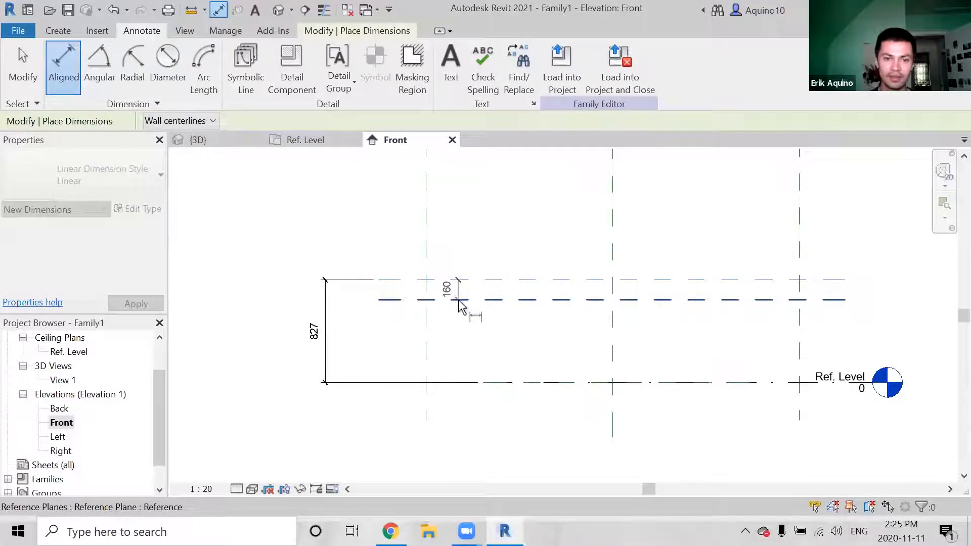
click(460, 300)
click(356, 296)
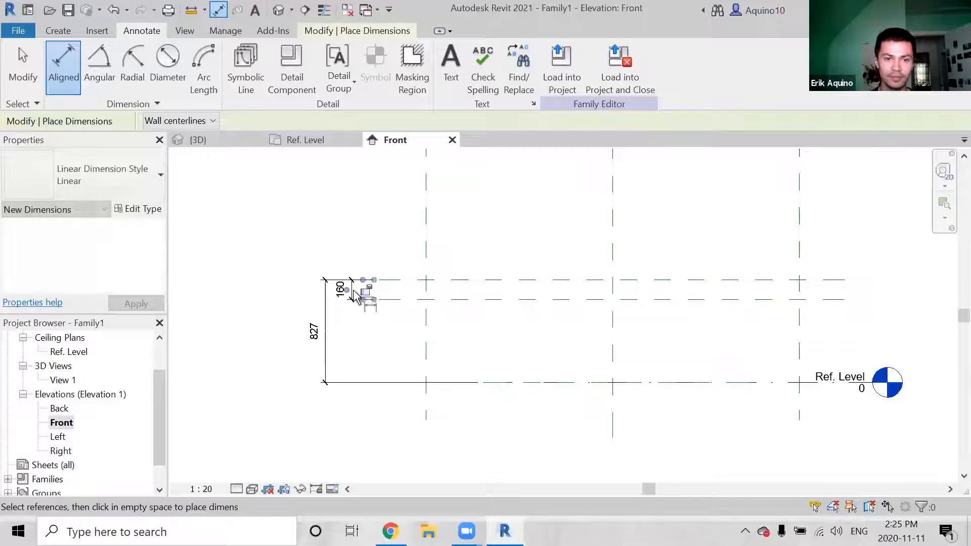
scroll(379, 347, up, 2)
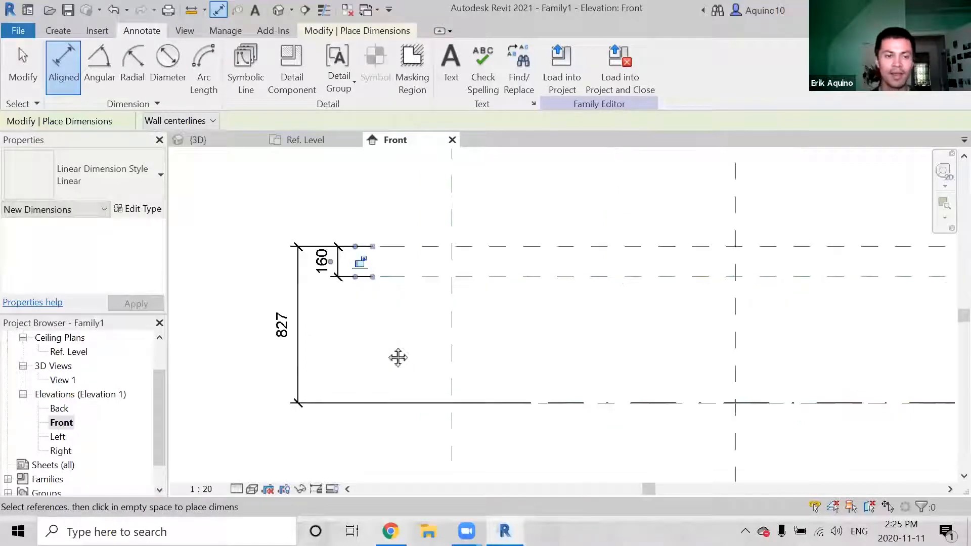
middle_drag(398, 358, 436, 358)
key(Escape)
key(Escape)
Label the overall vertical dimension with a new family type parameter named Height, grouped under Dimensions
click(336, 305)
scroll(334, 303, down, 1)
mouse_move(334, 304)
middle_down()
mouse_move(352, 305)
mouse_move(334, 311)
middle_up()
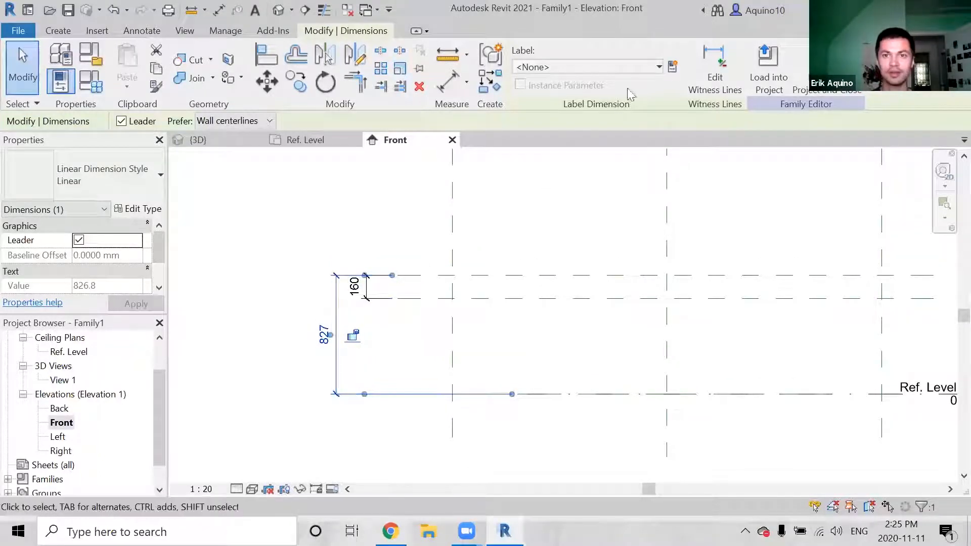
click(674, 67)
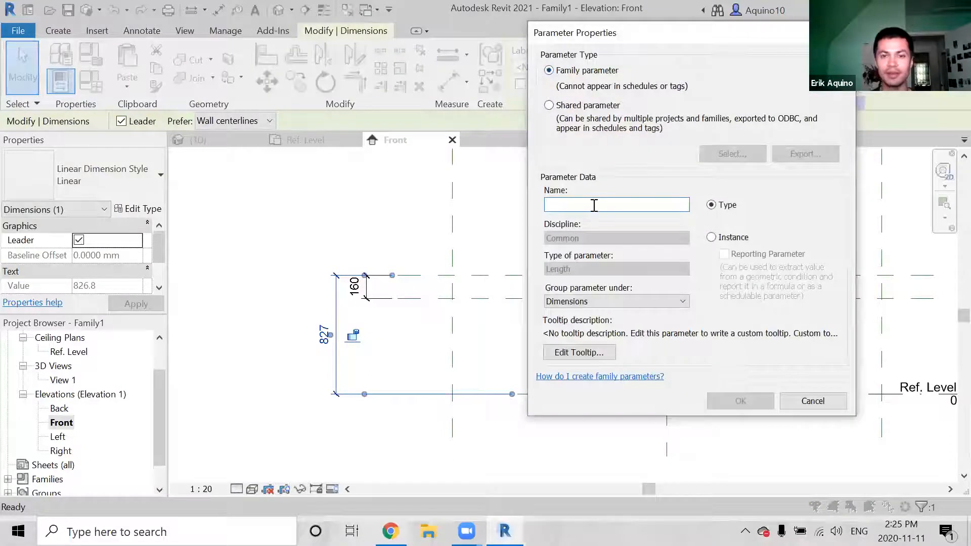
text(Height)
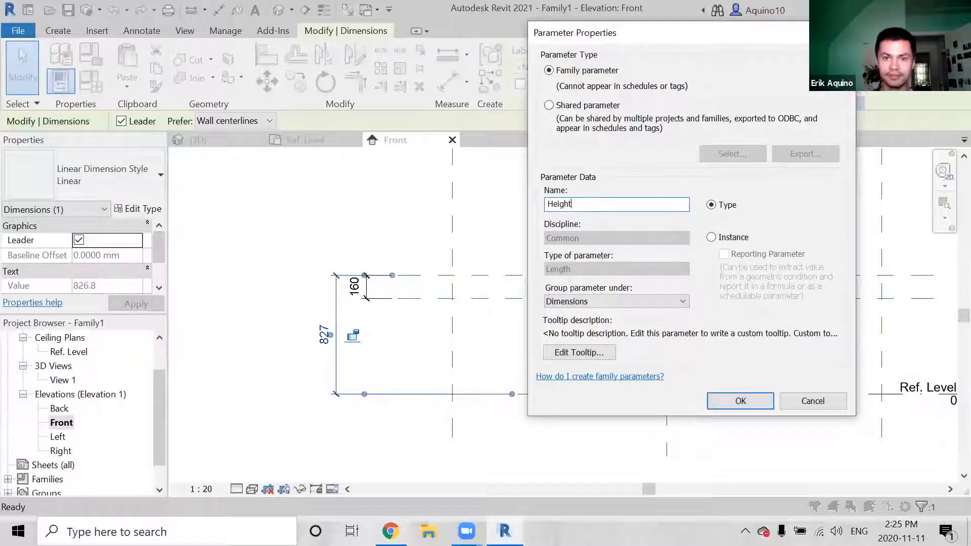
click(757, 401)
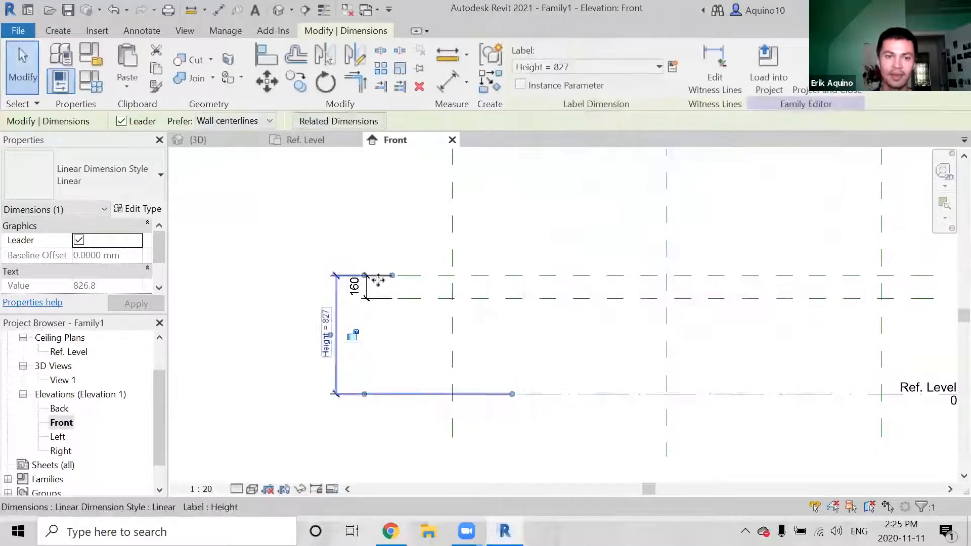
Move the lower of the two upper reference planes by setting its distance from the top plane to 50
click(368, 293)
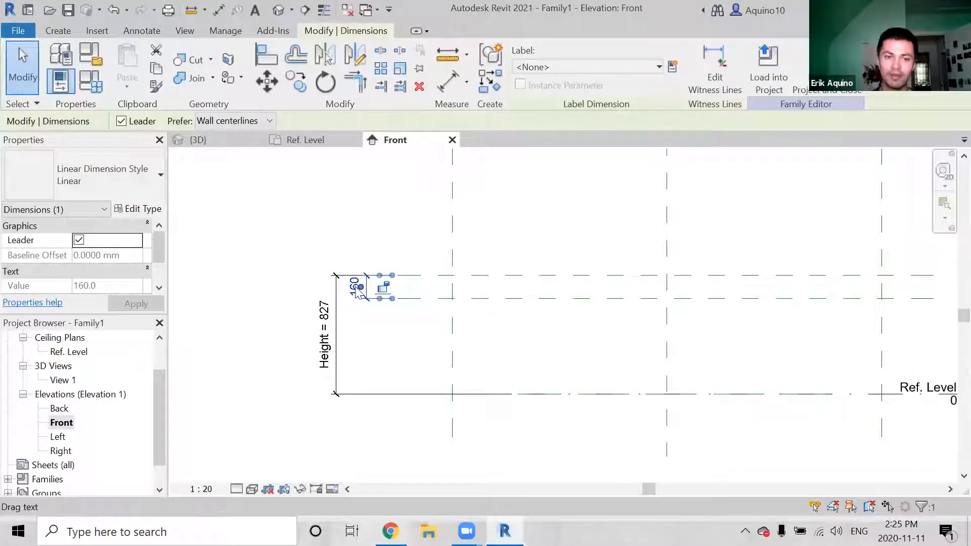
click(425, 302)
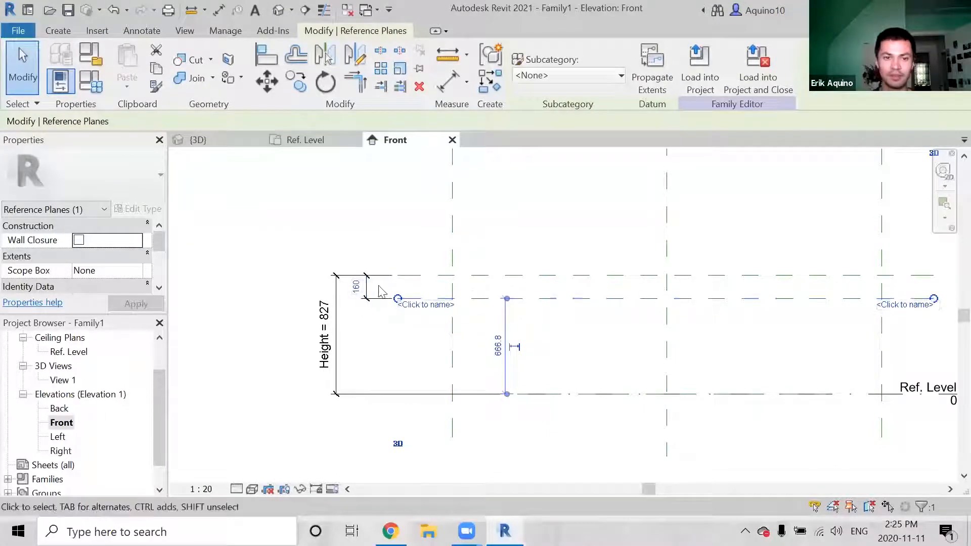
click(359, 286)
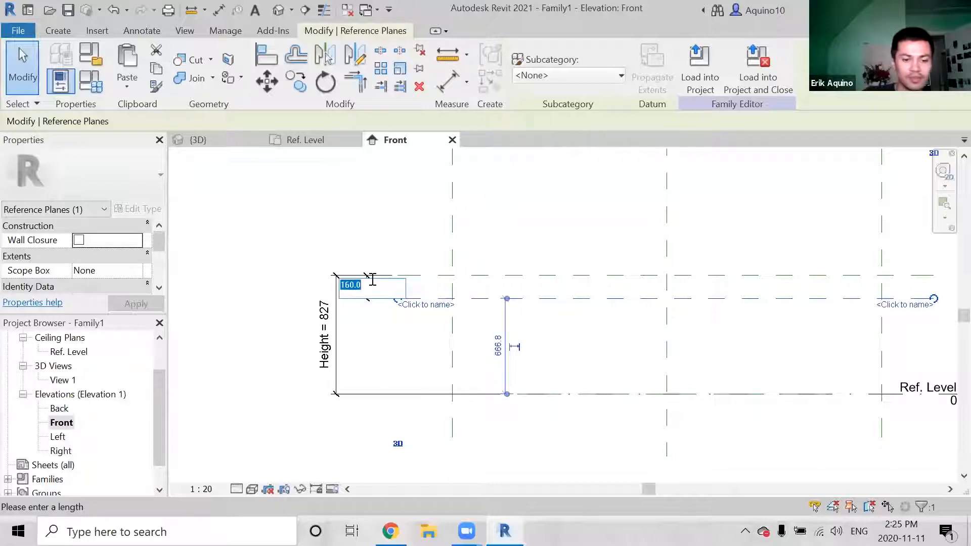
text(5)
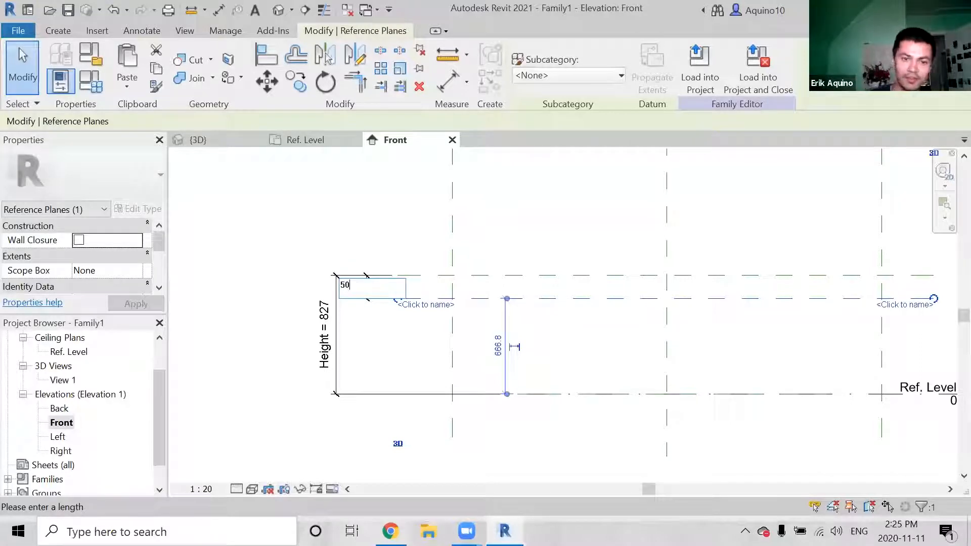
text(0)
key(Return)
scroll(400, 258, up, 2)
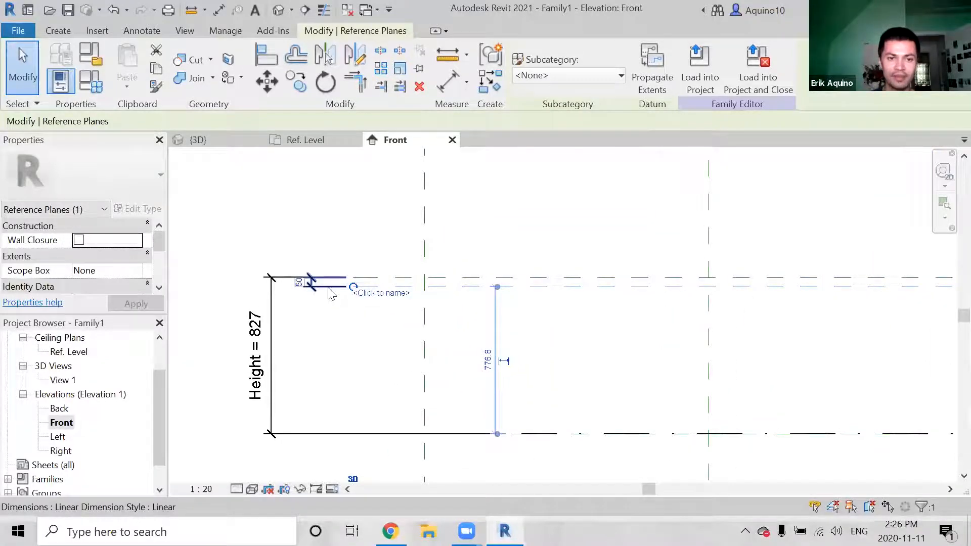
click(329, 287)
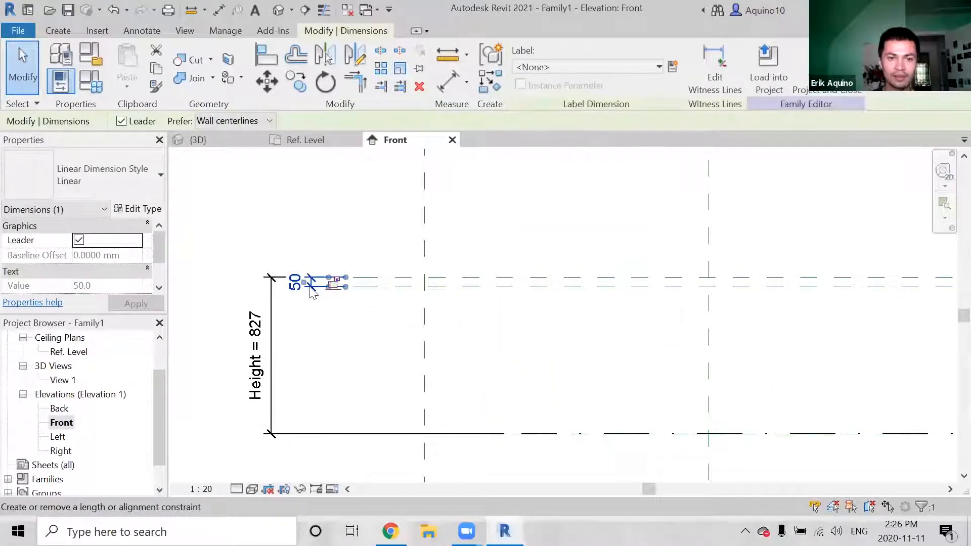
click(363, 320)
scroll(381, 295, down, 2)
middle_drag(359, 299, 418, 296)
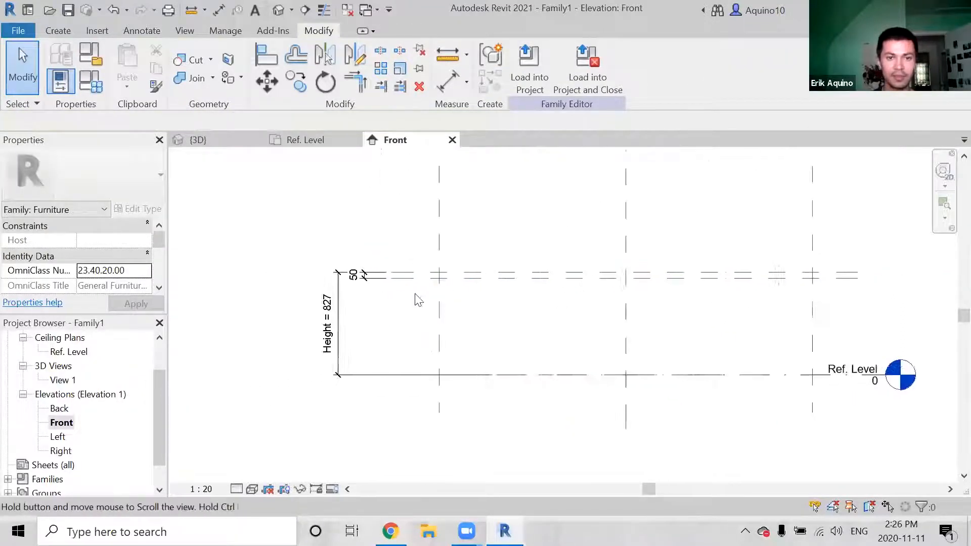
Set the Height dimension between the top reference plane and the Ref. Level to 500
click(334, 309)
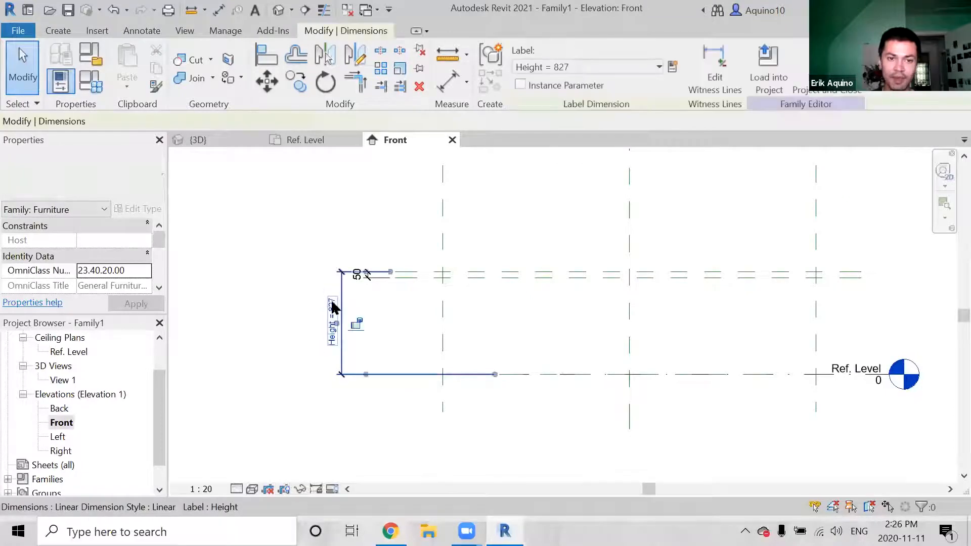
click(332, 308)
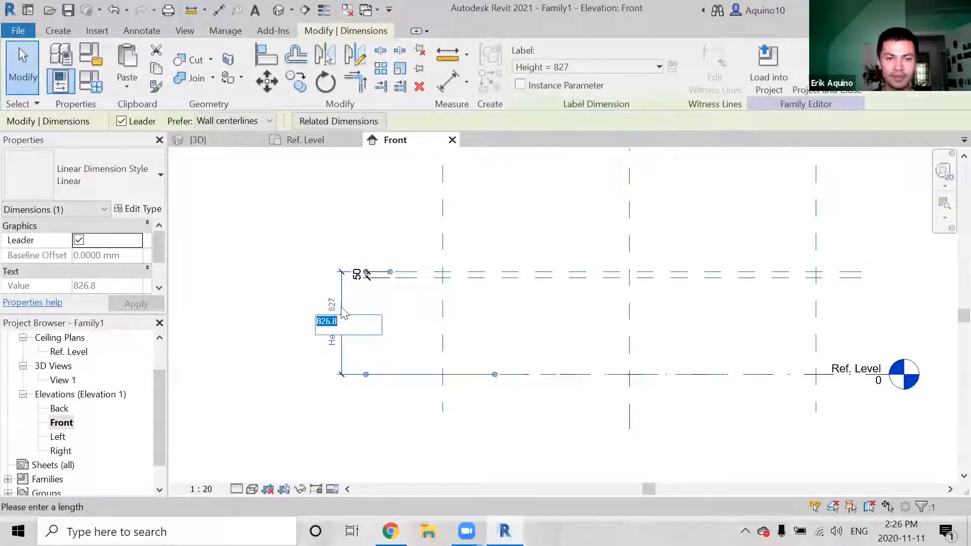
text(500)
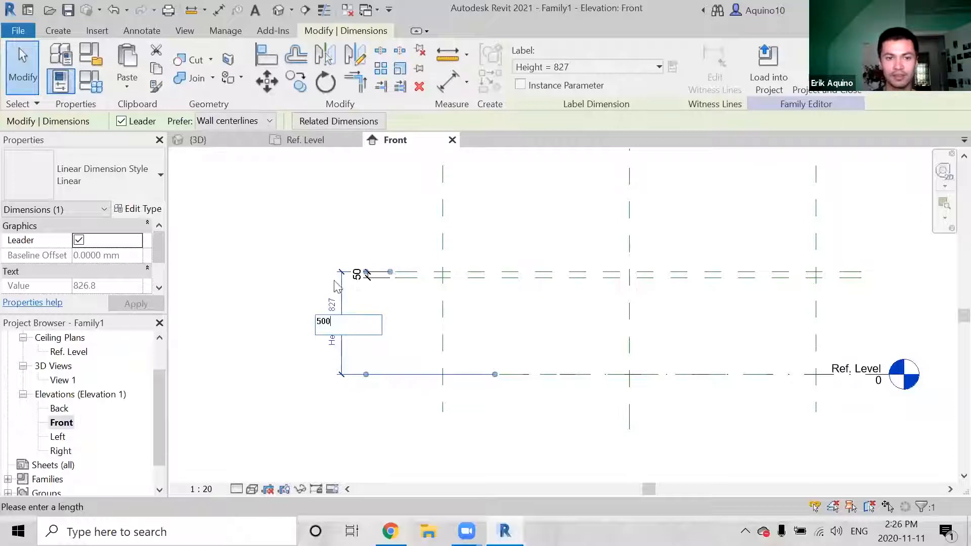
key(Return)
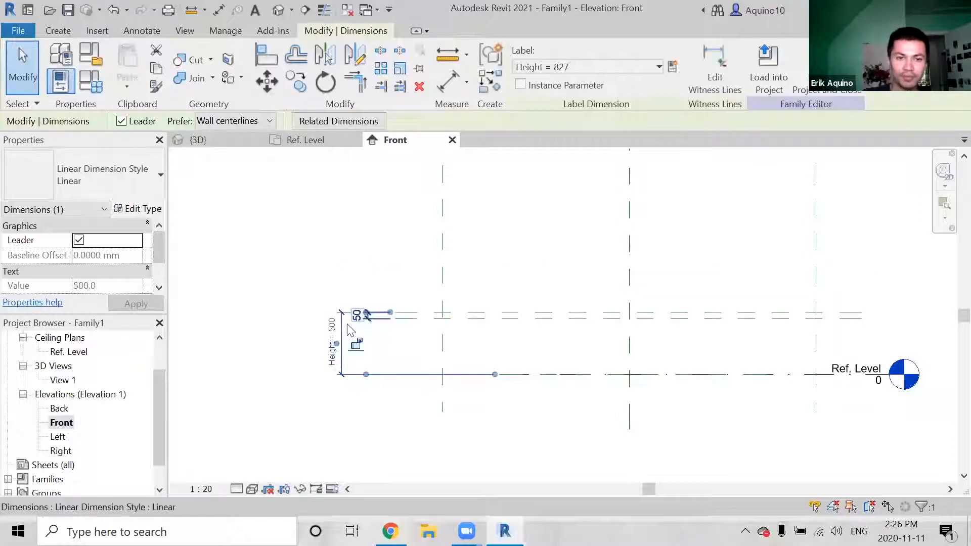
click(389, 249)
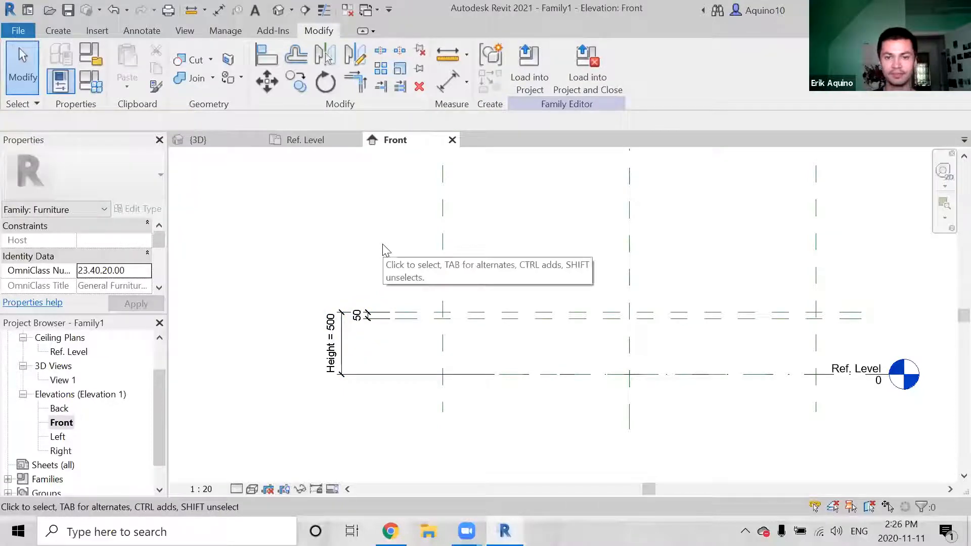
middle_drag(386, 245, 361, 241)
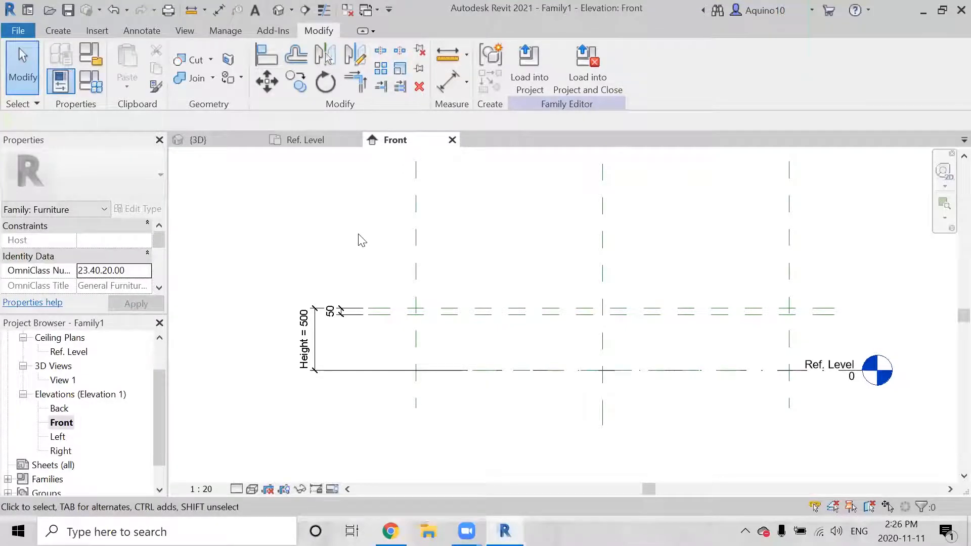
middle_drag(362, 240, 336, 238)
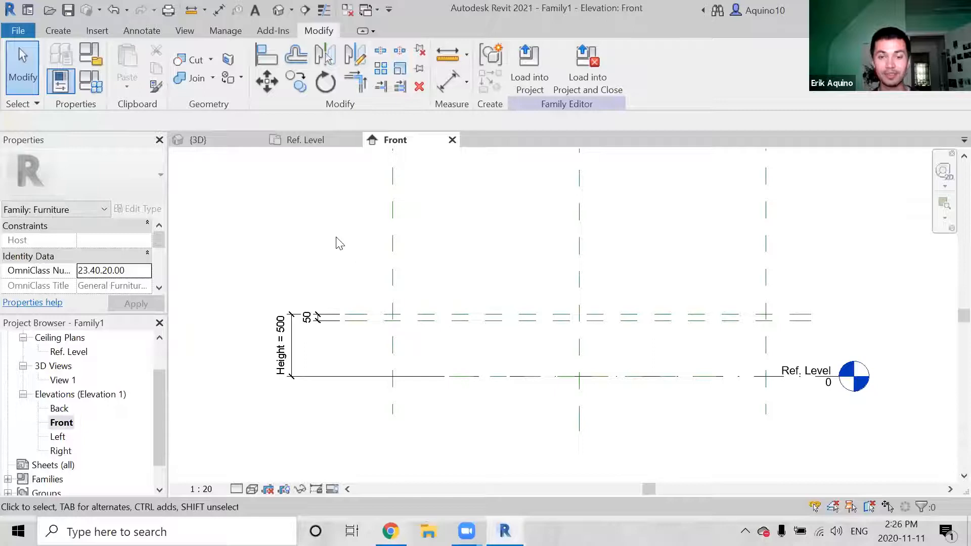
middle_drag(351, 241, 363, 249)
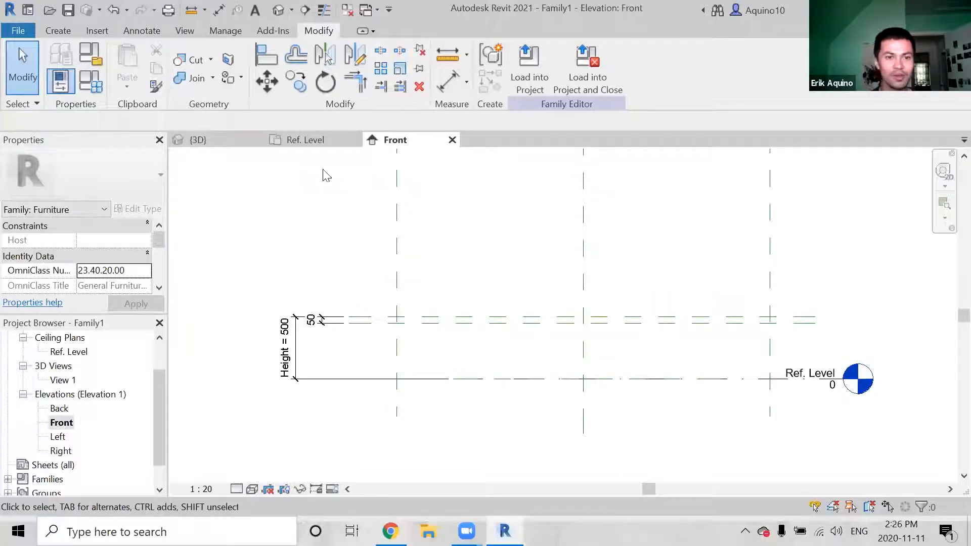
Open the Ref. Level floor plan and check the bench photo in Chrome before returning to Revit
scroll(74, 357, up, 1)
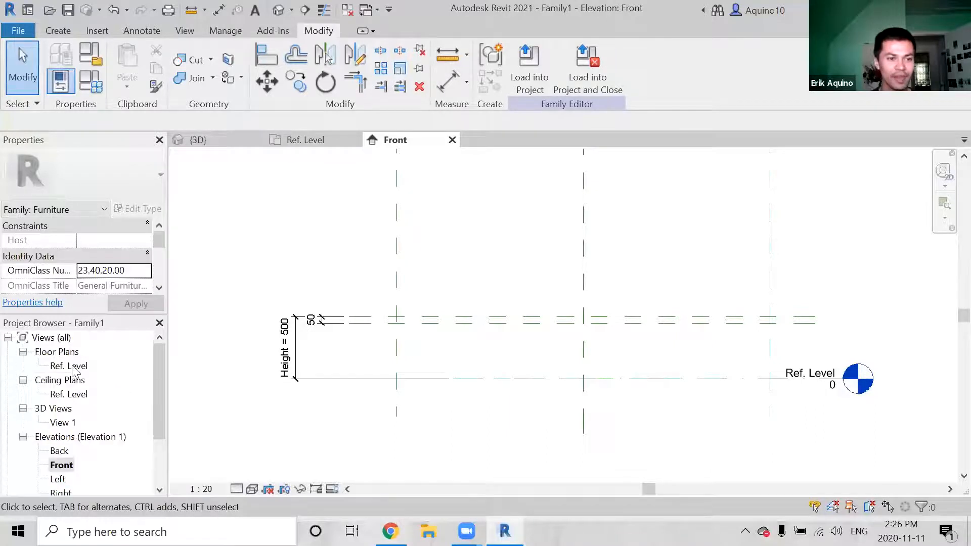
double_click(71, 366)
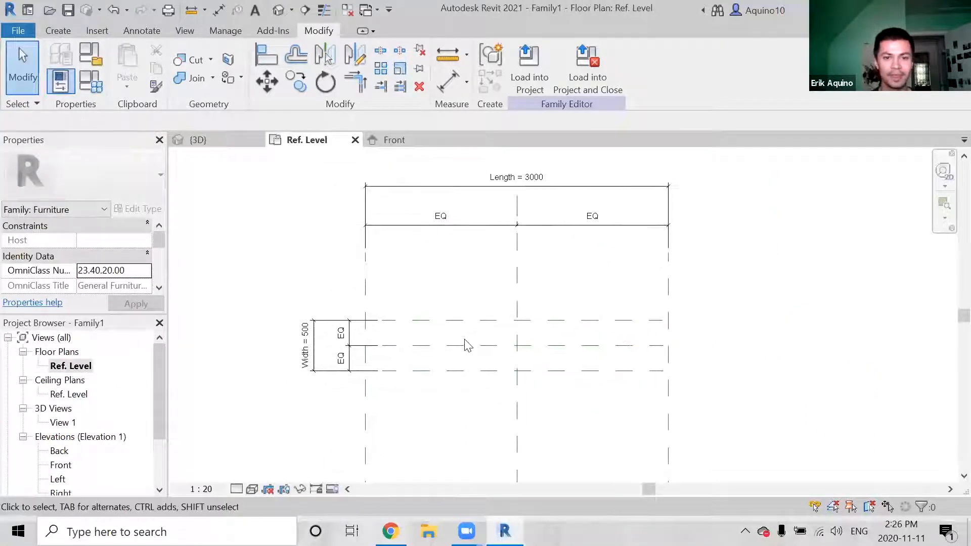
click(60, 29)
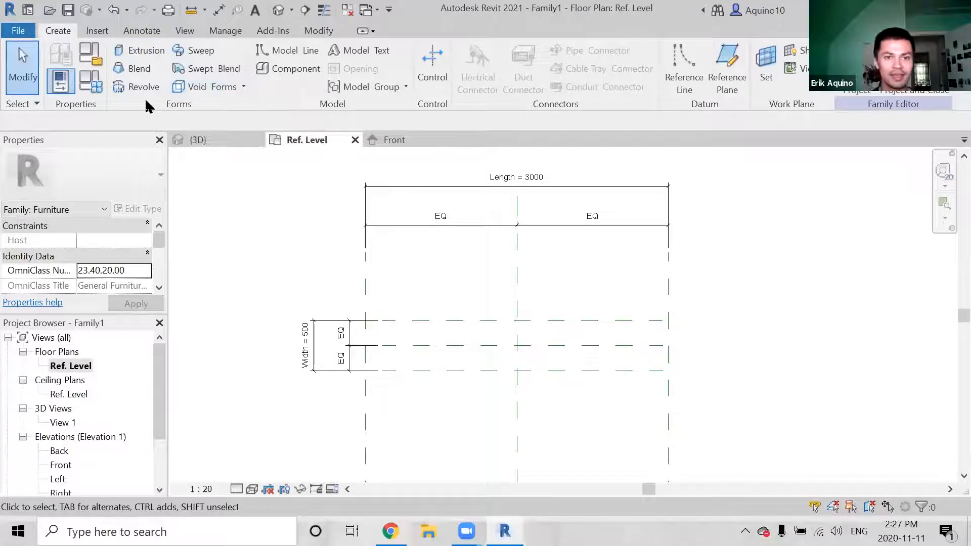
click(390, 531)
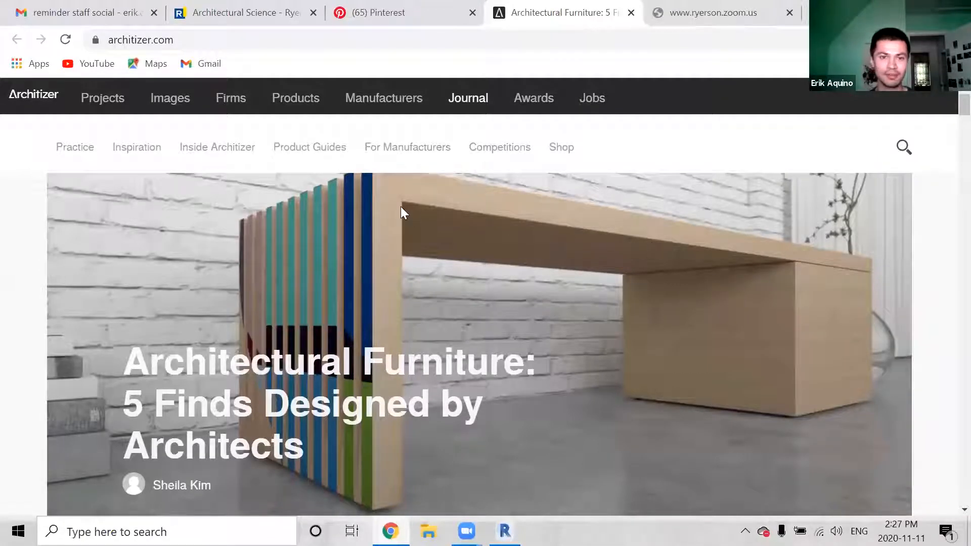
click(504, 530)
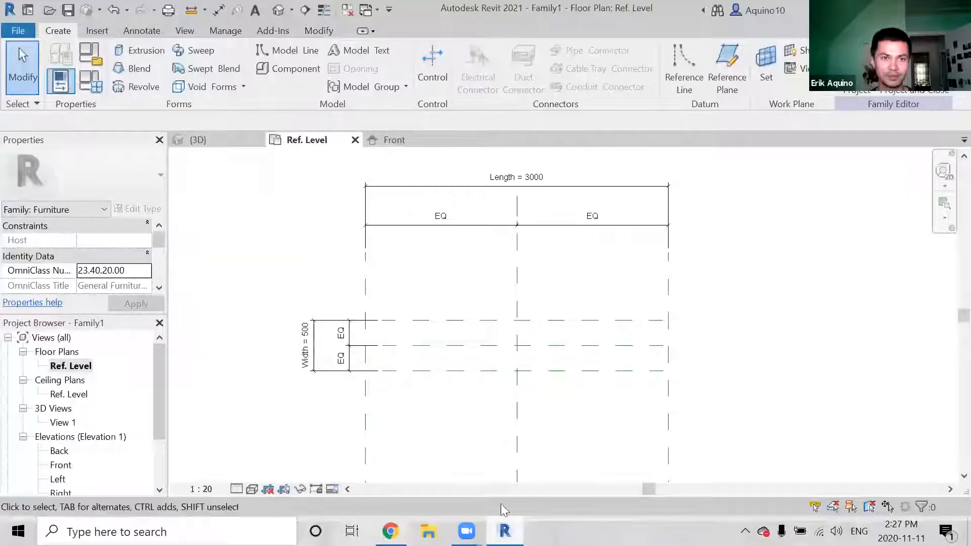
Start an extrusion and sketch a 3000 by 500 rectangle between opposite intersections of the outer reference planes
click(147, 54)
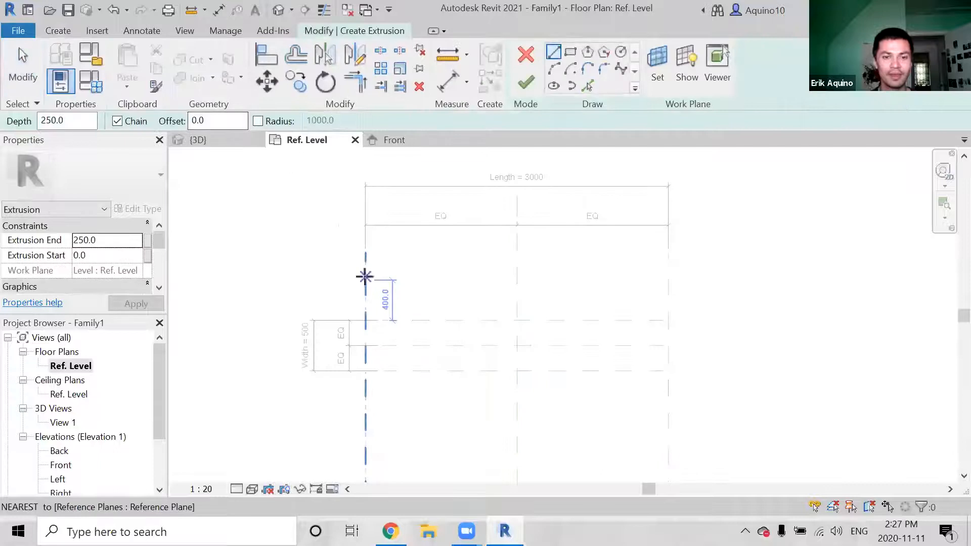
middle_drag(411, 278, 401, 259)
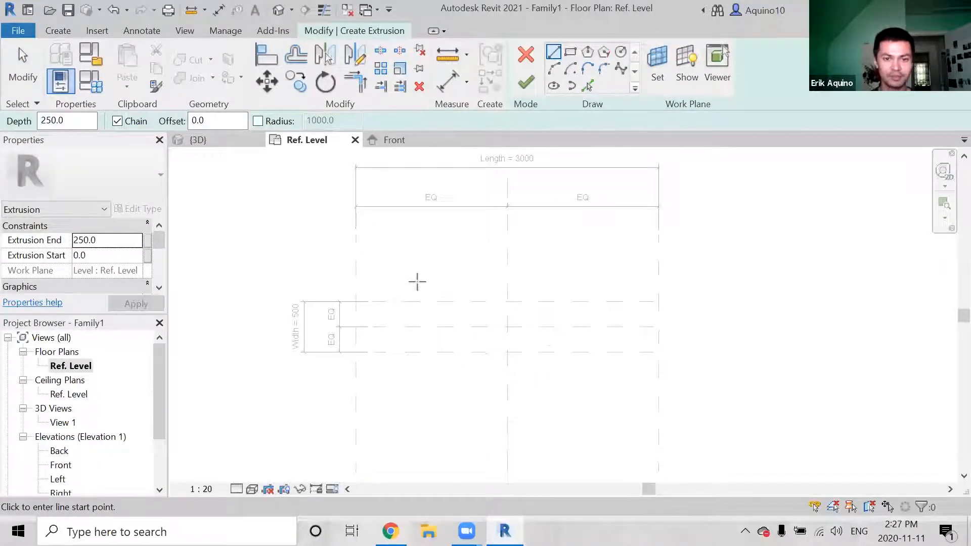
middle_drag(414, 285, 430, 255)
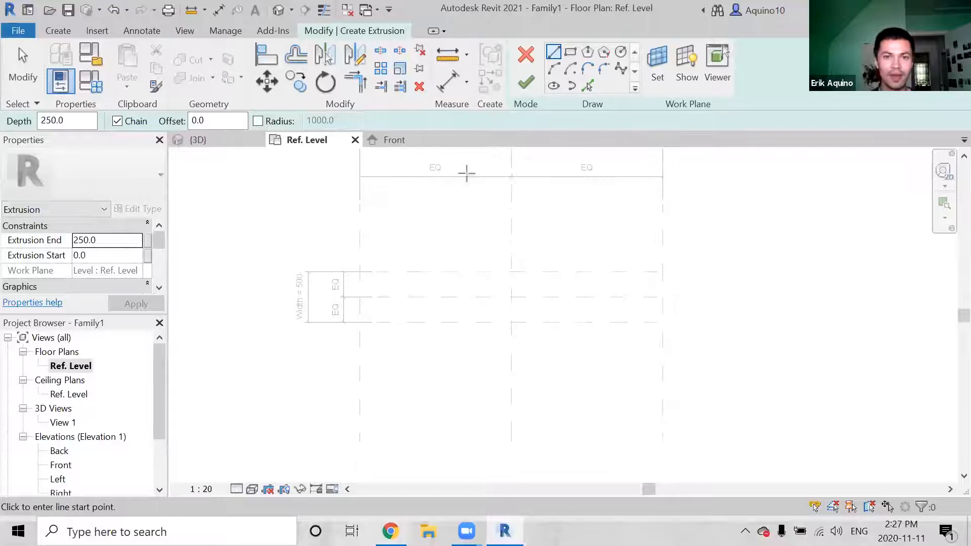
click(569, 55)
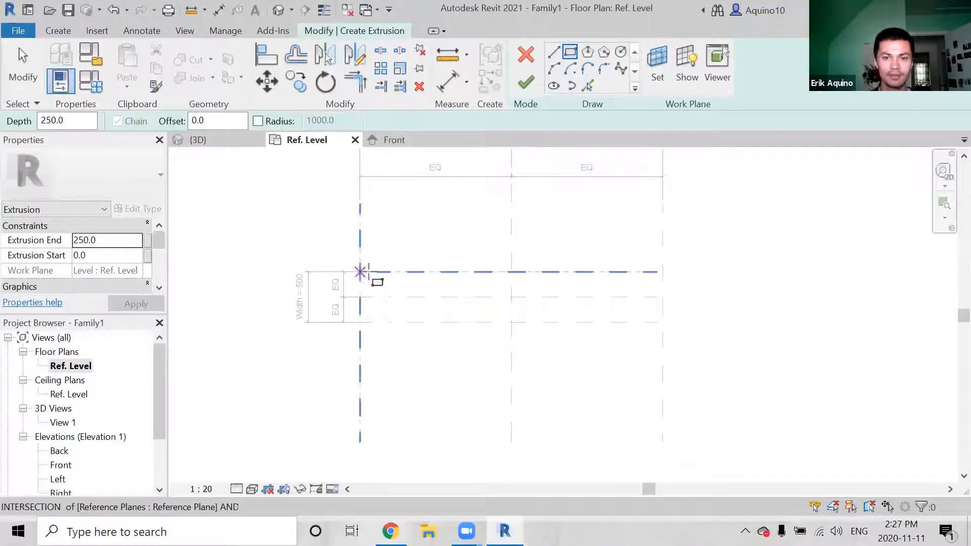
scroll(377, 281, up, 1)
click(390, 531)
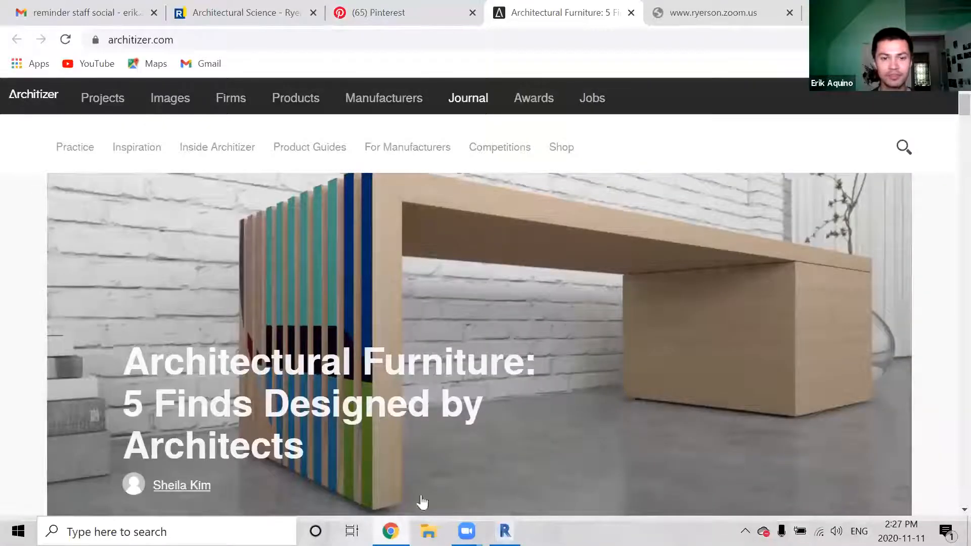
click(504, 531)
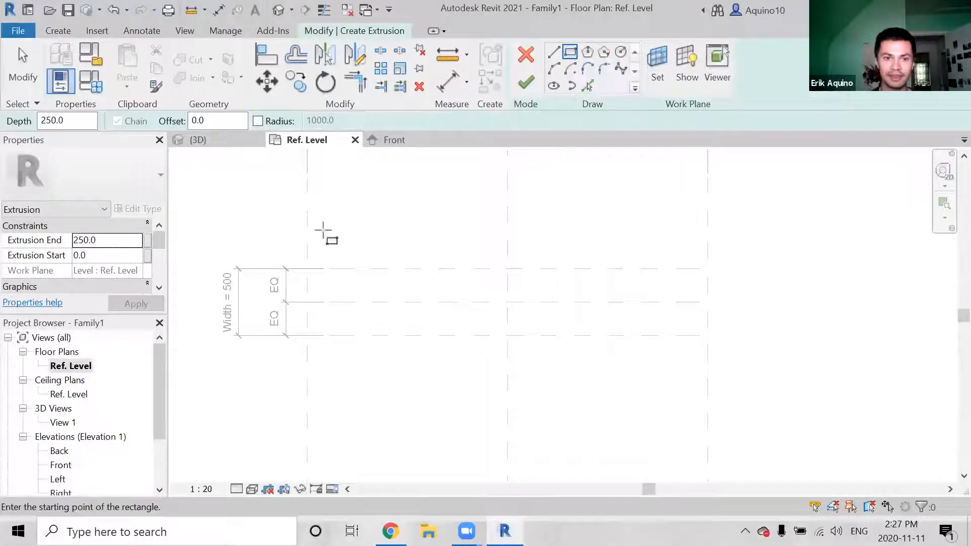
click(307, 269)
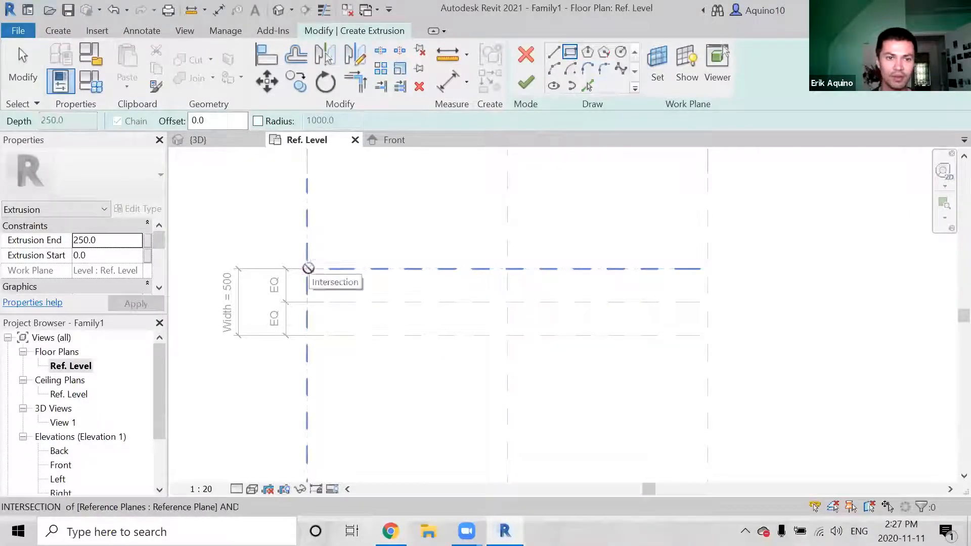
click(700, 335)
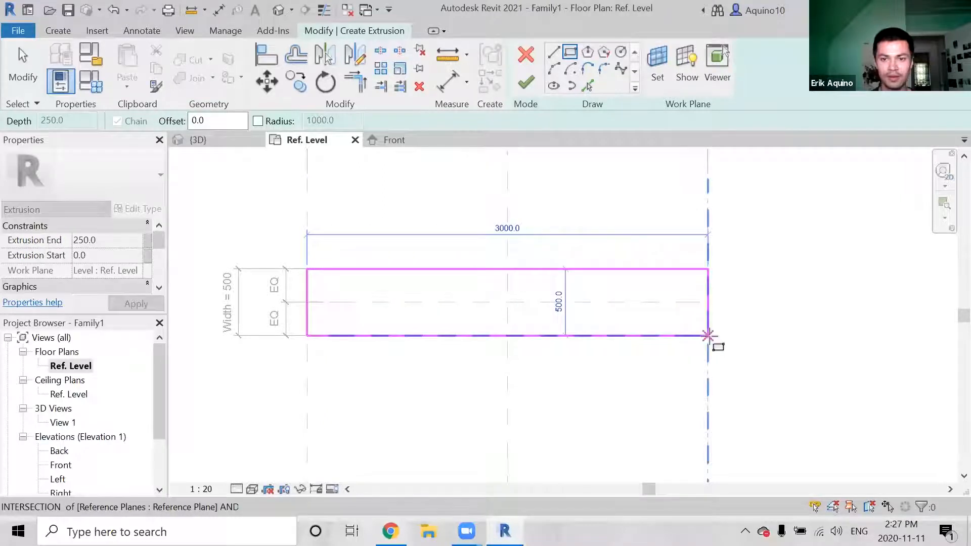
click(708, 335)
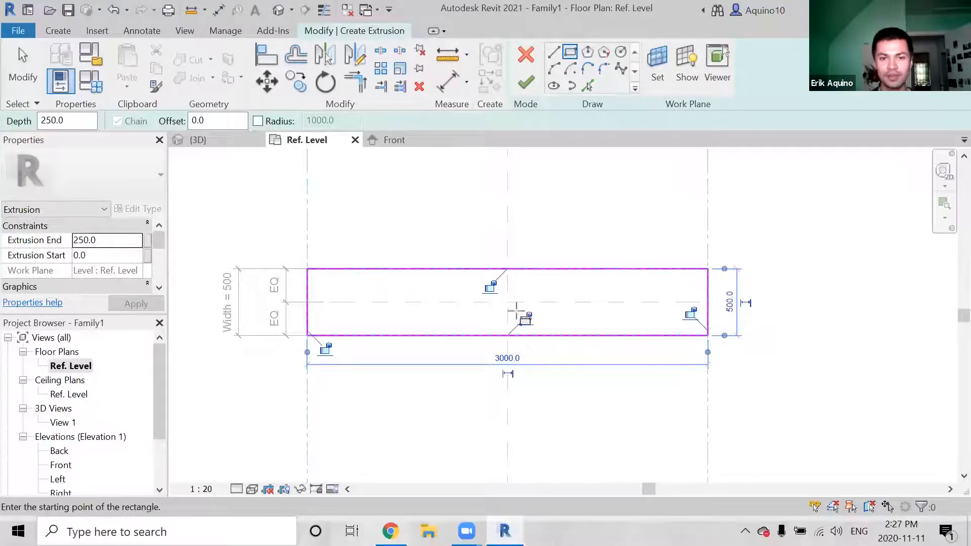
Lock all four rectangle sides to their reference planes and finish the extrusion with a depth of 250
click(327, 348)
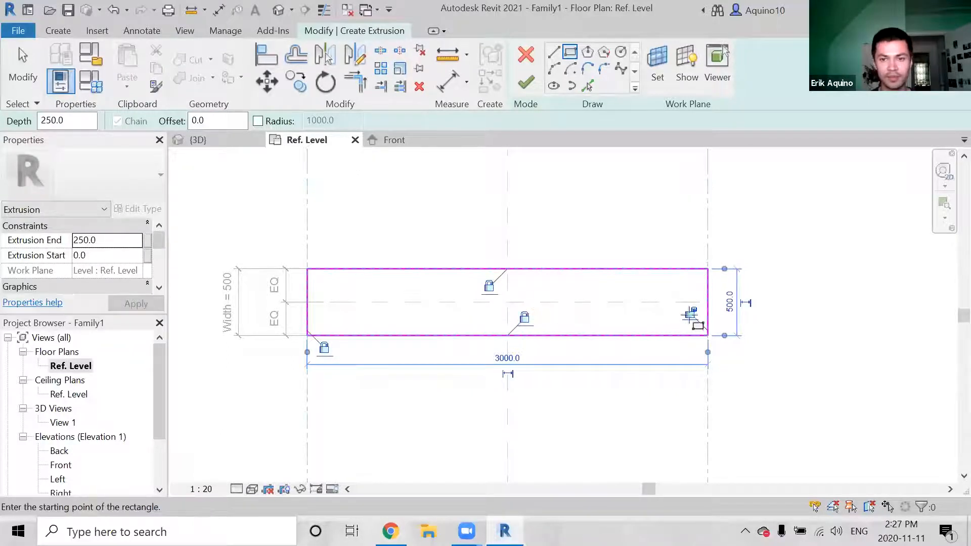
middle_drag(640, 302, 654, 321)
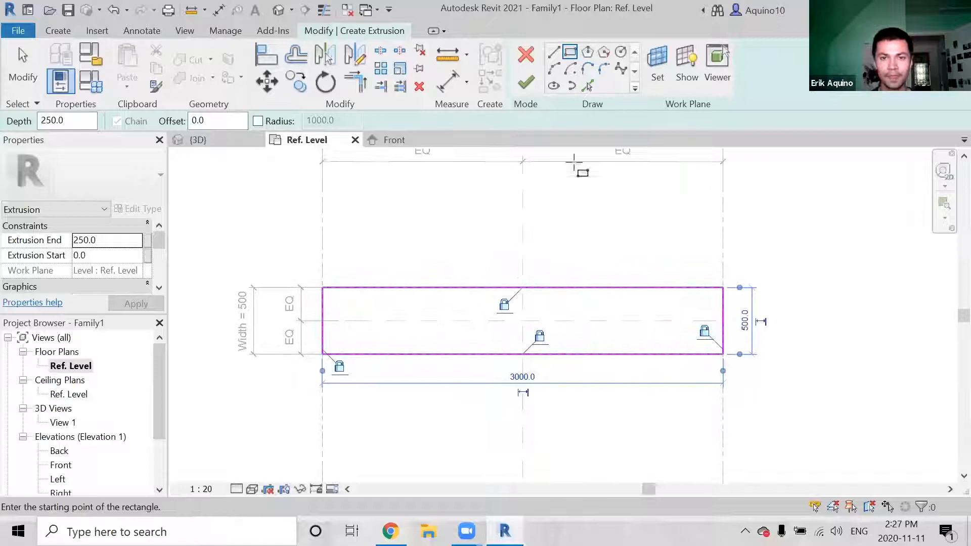
click(526, 82)
scroll(520, 297, down, 2)
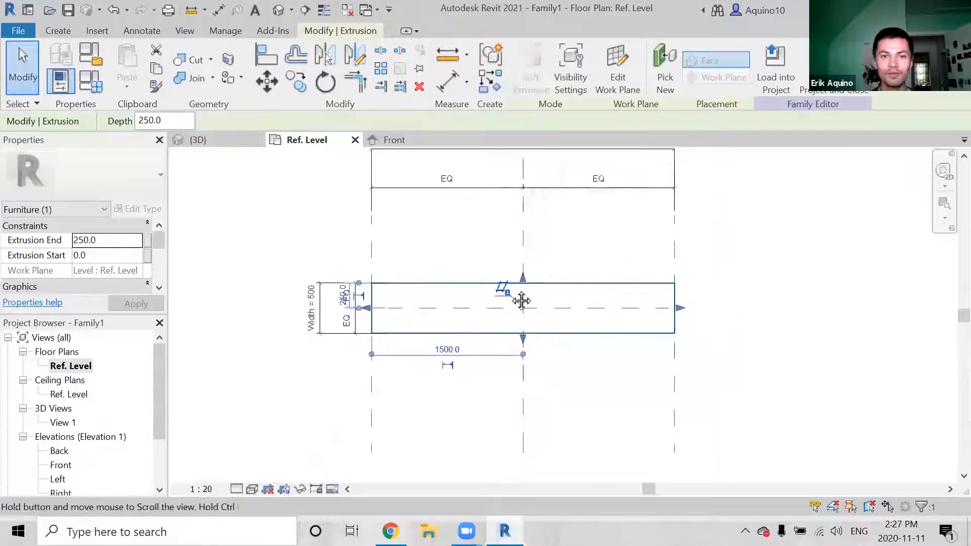
Reopen the extrusion's sketch to examine the alignment locks on its edges, and finish the sketch
click(537, 185)
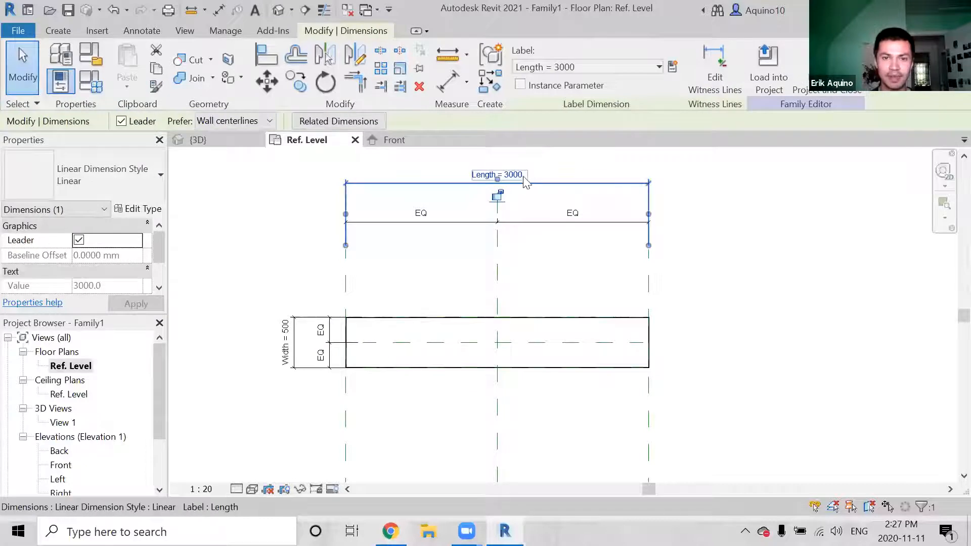
key(Escape)
click(379, 318)
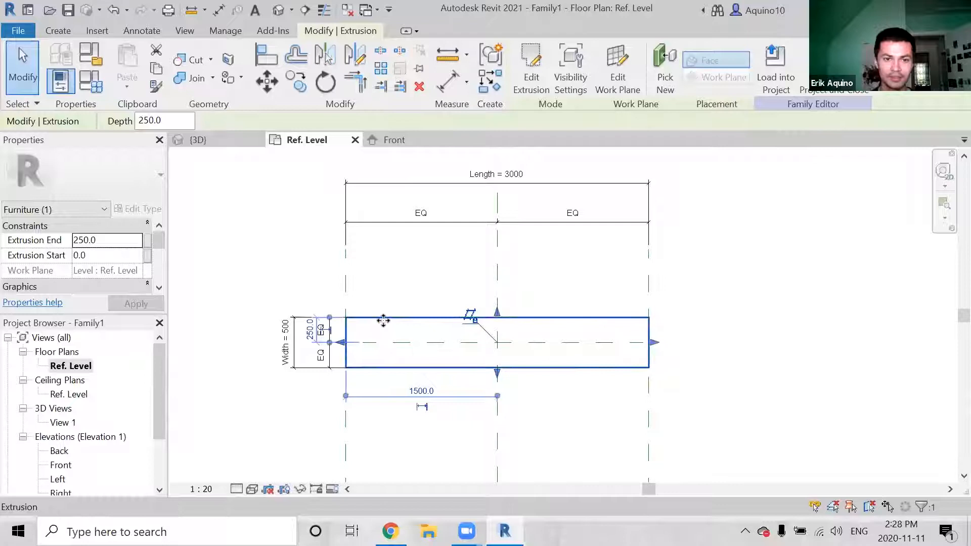
double_click(384, 318)
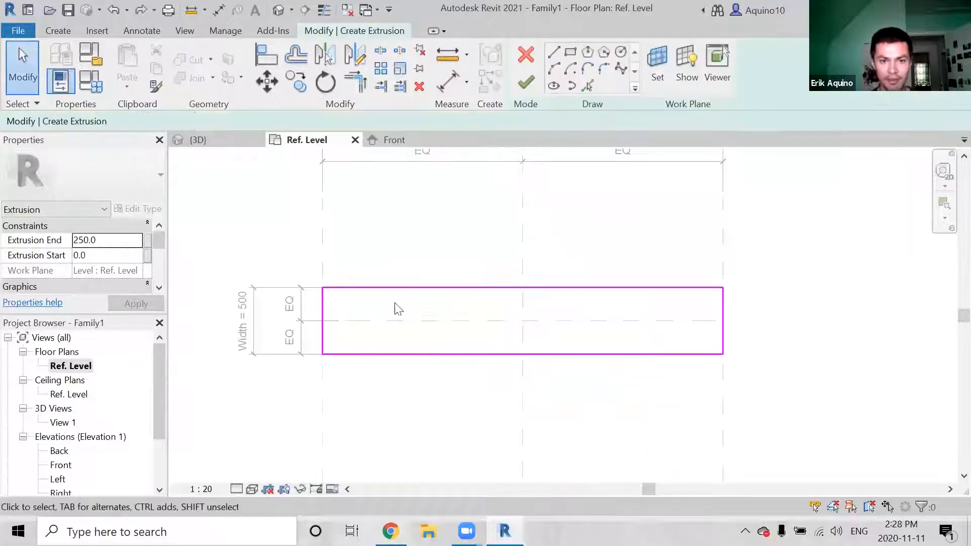
click(430, 289)
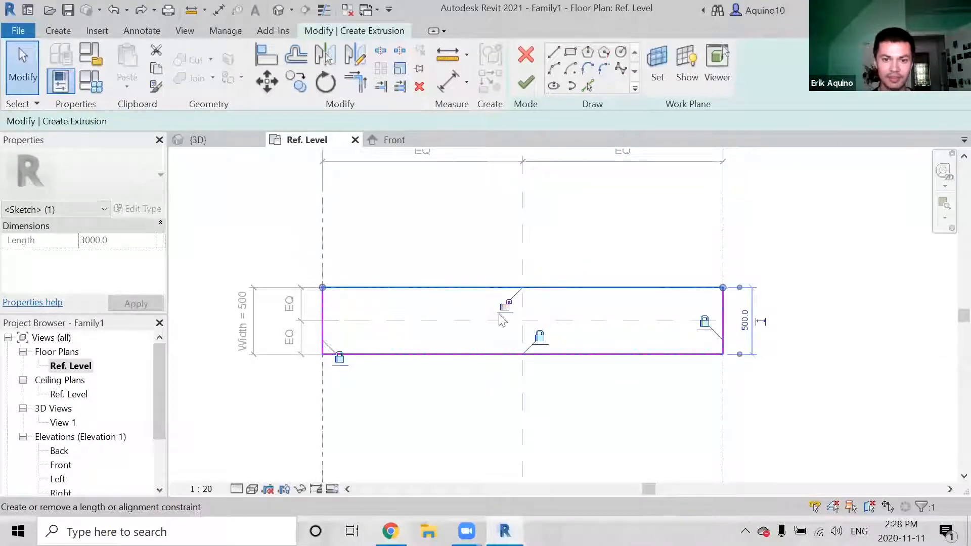
click(526, 82)
click(813, 319)
mouse_move(586, 310)
middle_down()
mouse_move(621, 345)
mouse_move(566, 298)
mouse_move(517, 315)
middle_up()
scroll(574, 287, down, 1)
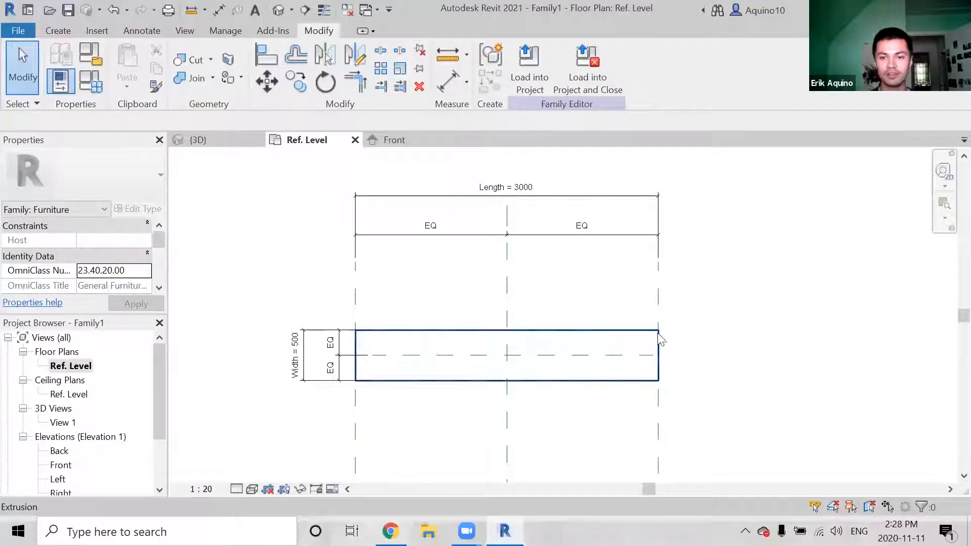
Test the locked extrusion by moving the right-hand vertical reference plane inward to a Length of 2200
click(658, 397)
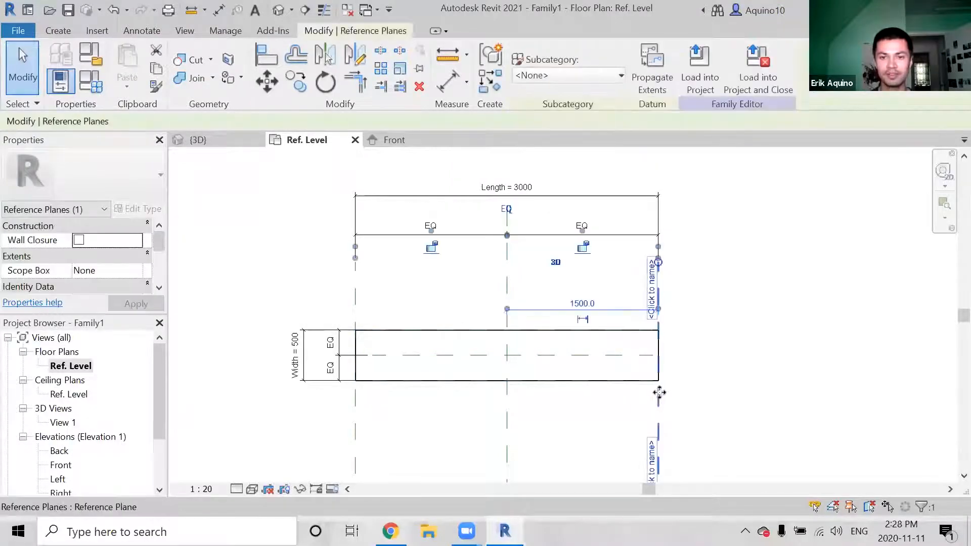
drag(644, 403, 618, 400)
click(675, 389)
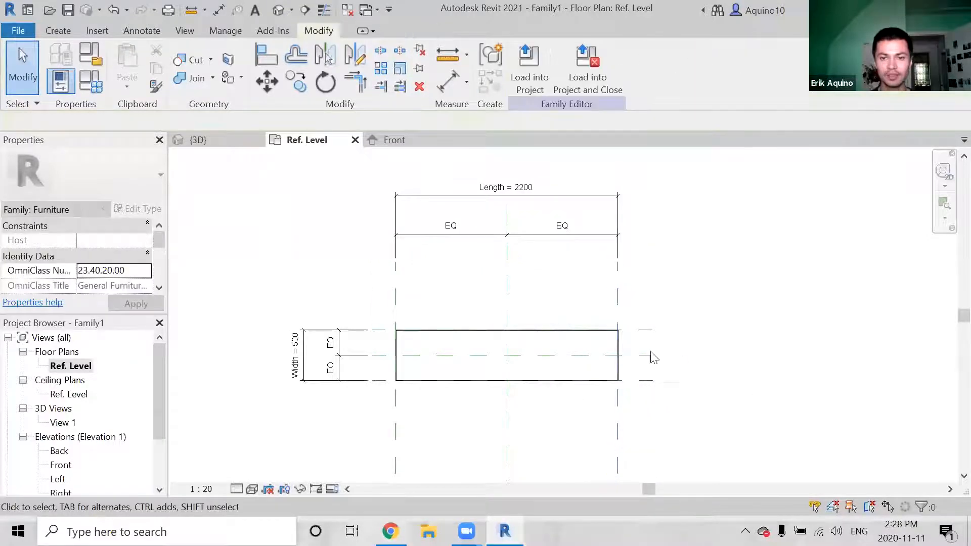
click(607, 340)
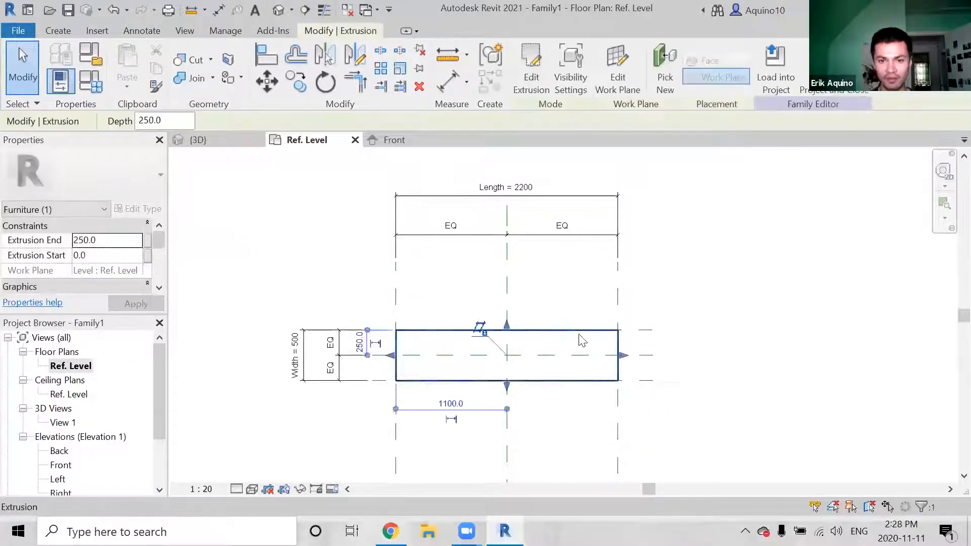
click(355, 317)
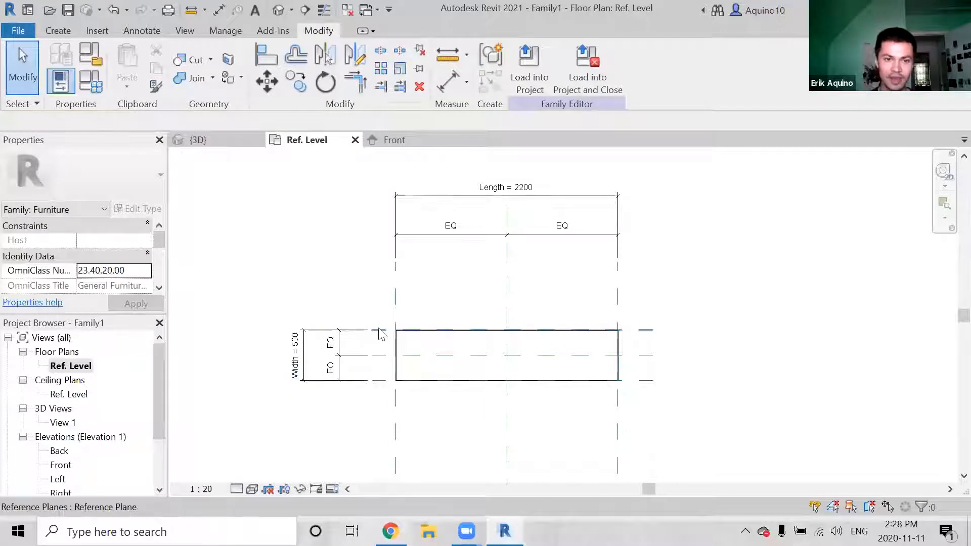
Move the upper horizontal reference plane outward to a Width of 1200
click(379, 330)
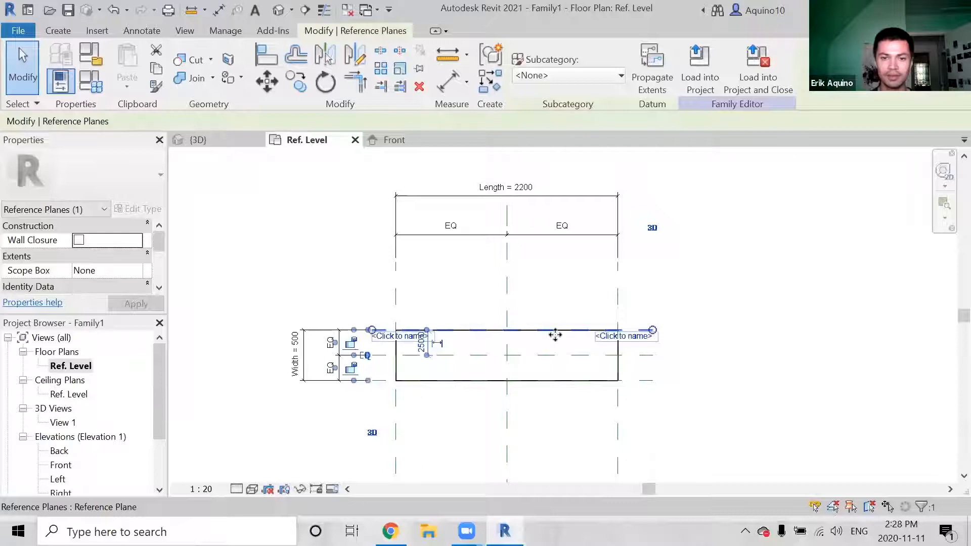
click(376, 295)
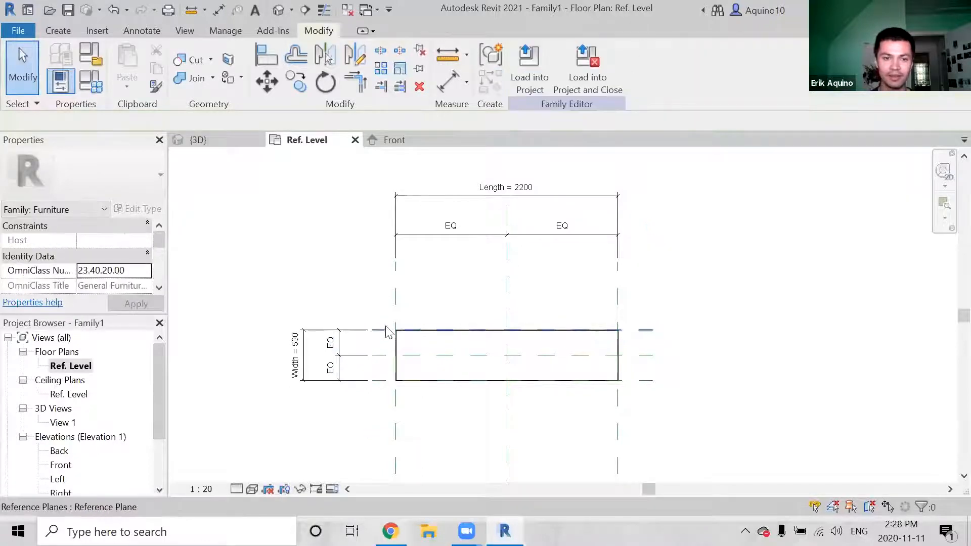
drag(386, 318, 375, 295)
click(377, 272)
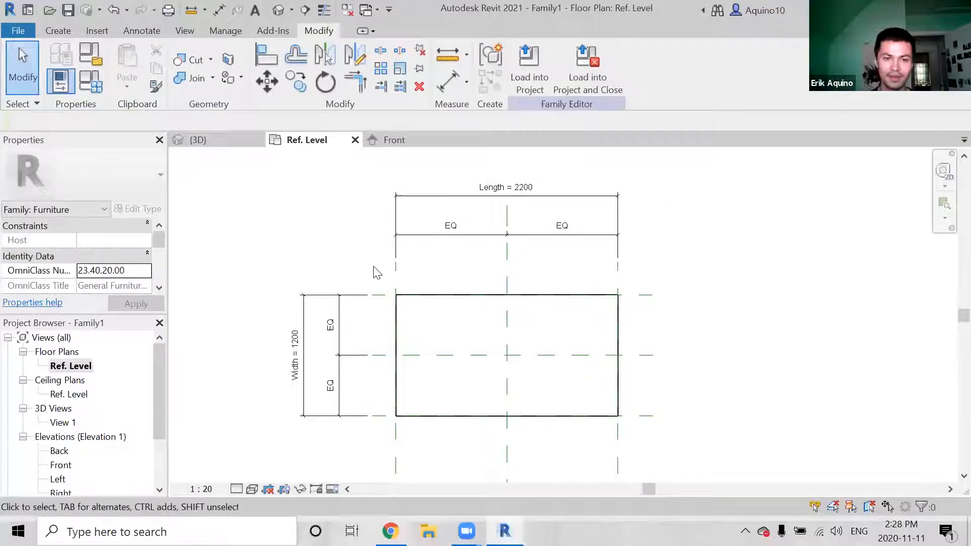
Try to pull the extrusion's lower edge inward, independently of its locked reference plane
click(402, 308)
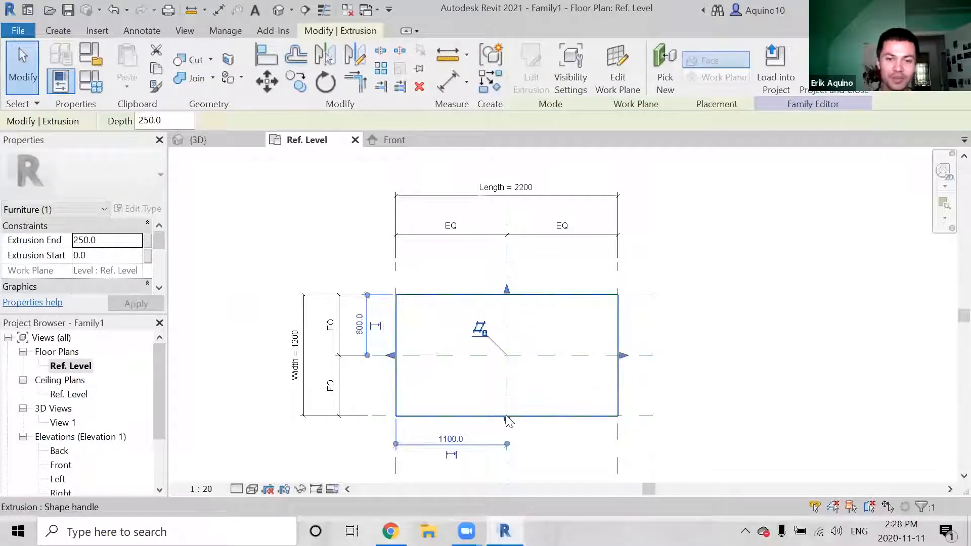
drag(507, 419, 515, 386)
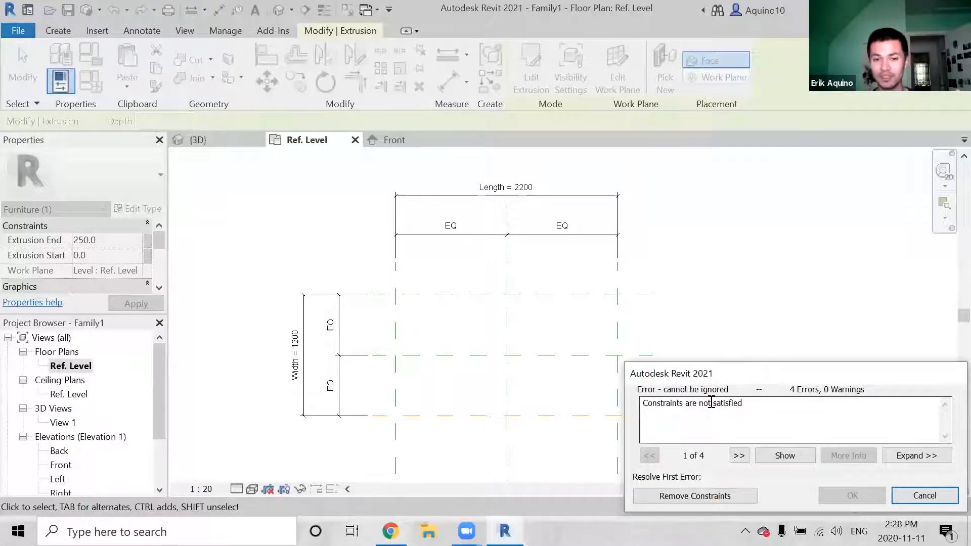
click(925, 495)
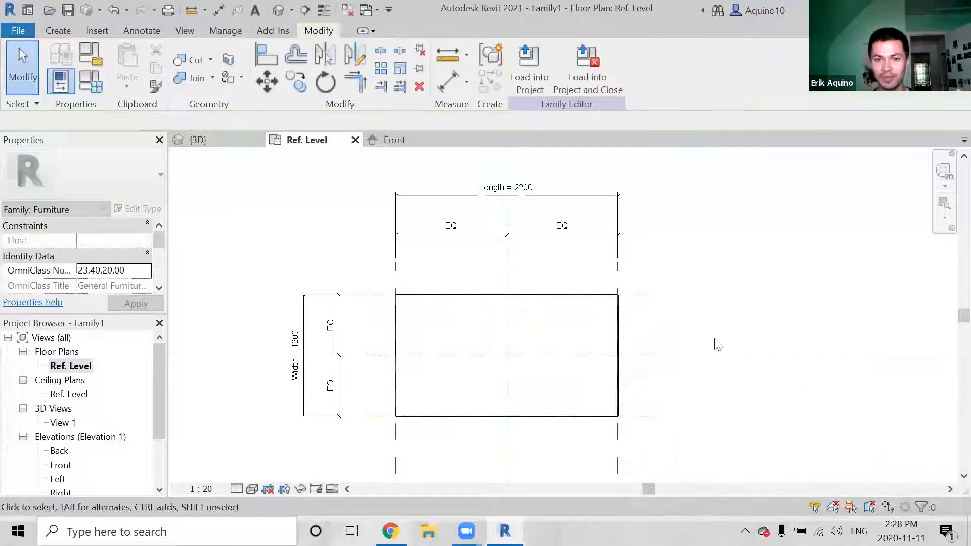
Stretch the extrusion's upper edge outward past its reference plane, and pull it back in to 400 from the centre plane
click(551, 295)
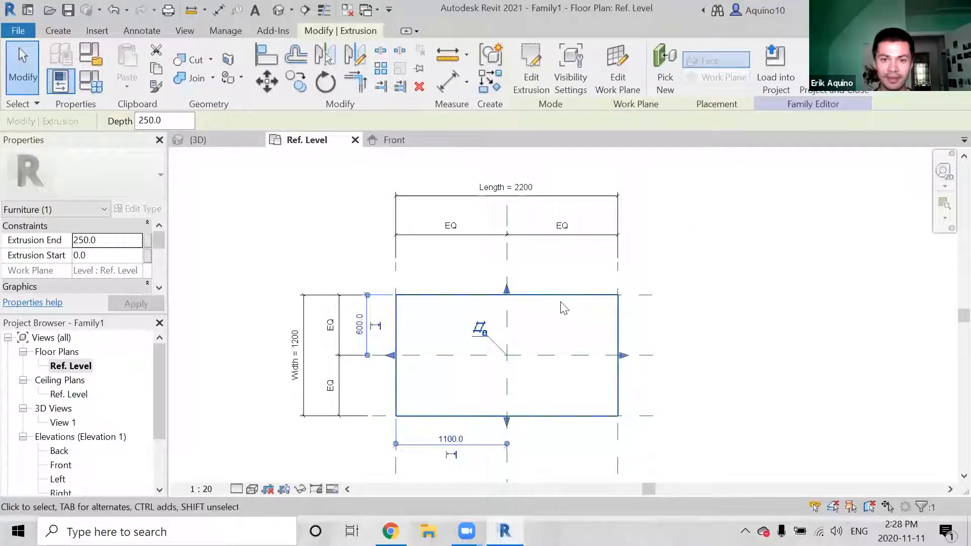
drag(513, 294, 528, 285)
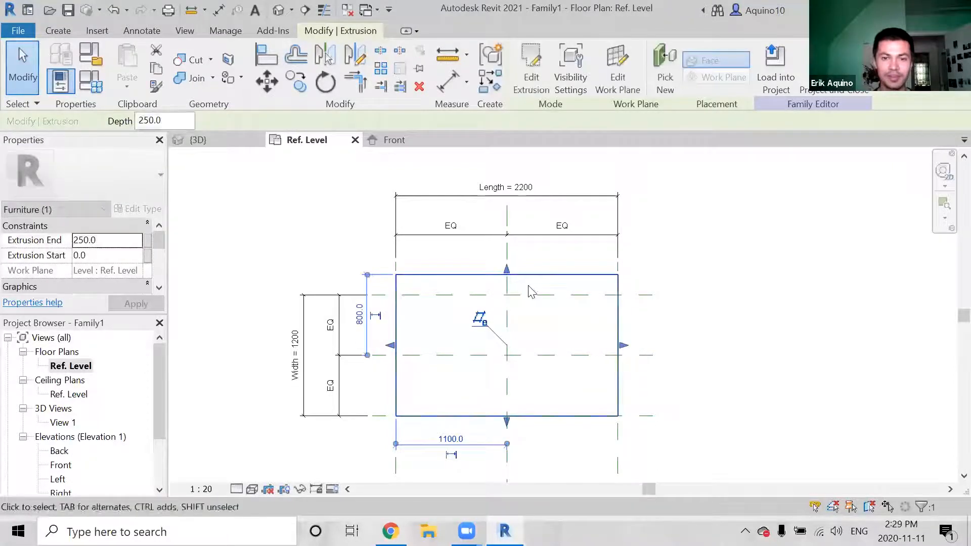
click(685, 264)
click(585, 275)
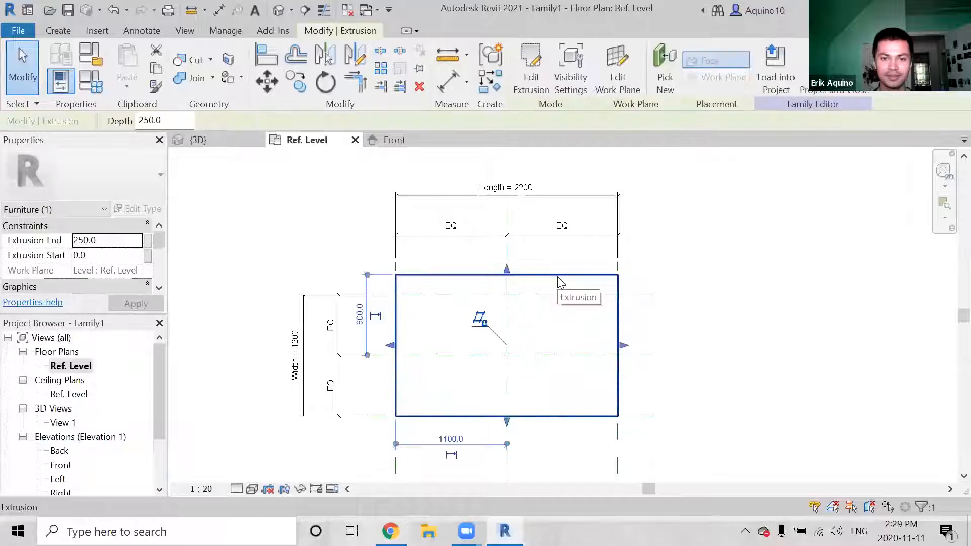
drag(512, 289, 520, 312)
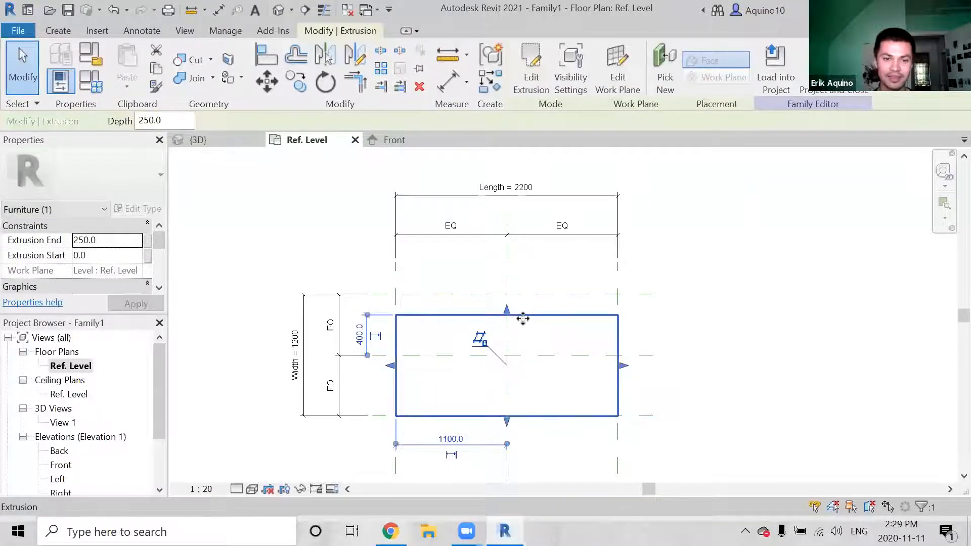
click(672, 278)
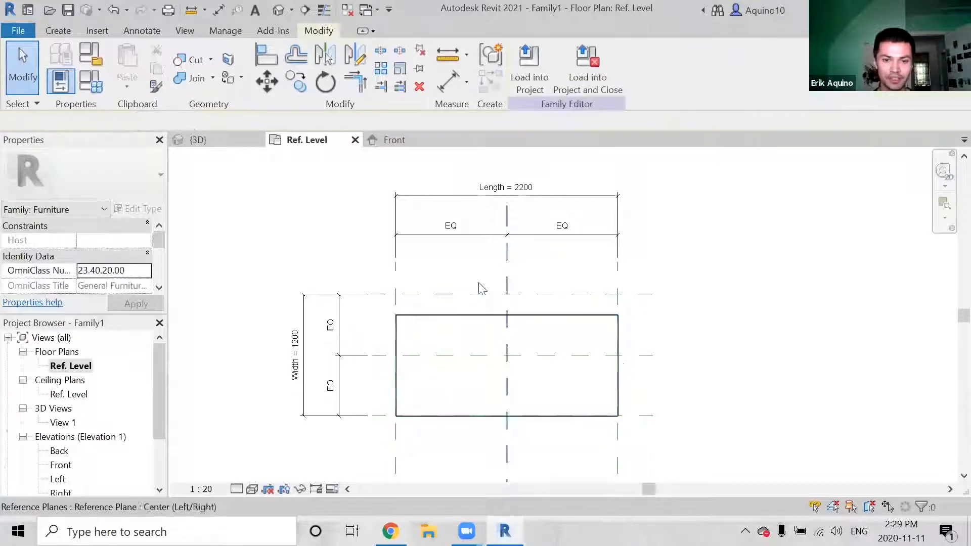
Move the upper horizontal reference plane inward to a Width of 800
click(458, 299)
drag(460, 314, 459, 314)
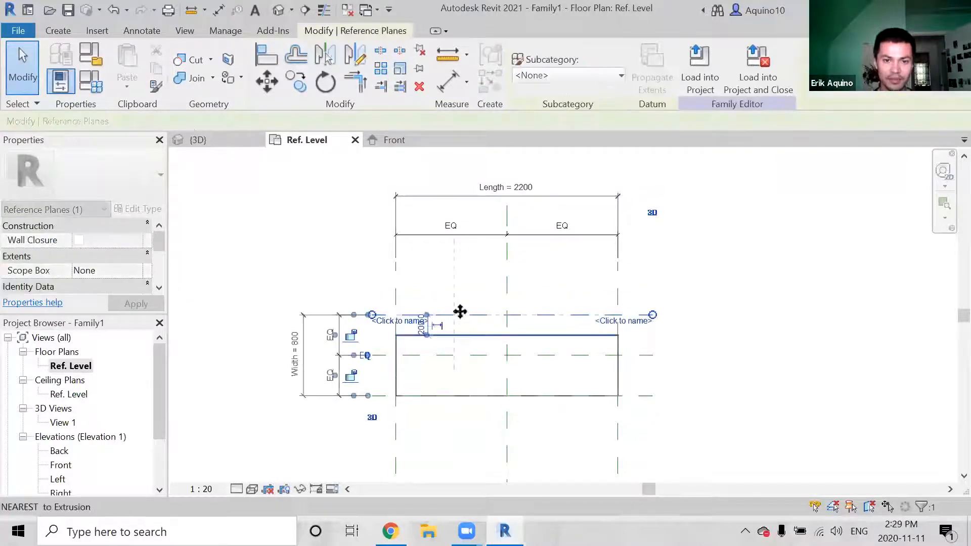
click(557, 293)
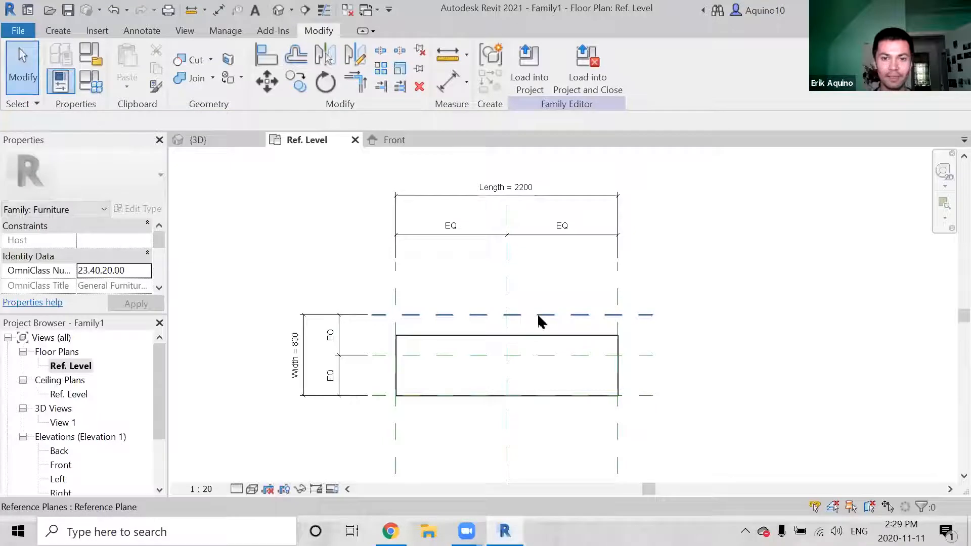
Pull the extrusion's upper edge back onto the upper horizontal reference plane
click(510, 336)
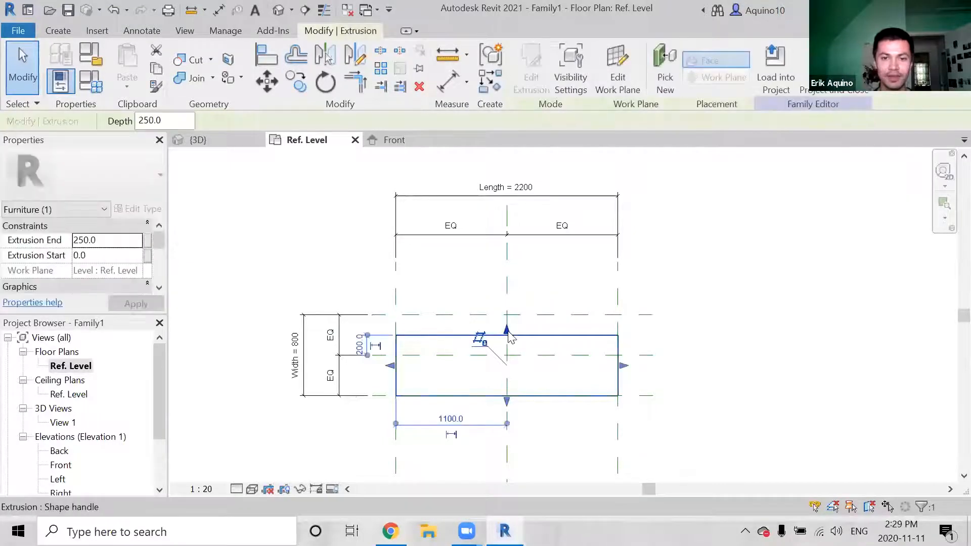
drag(509, 333, 529, 313)
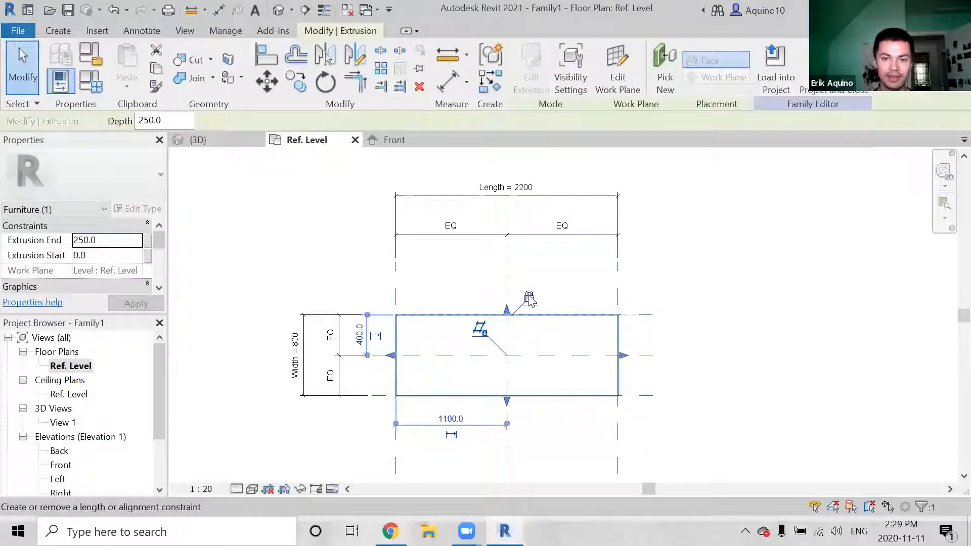
click(722, 281)
mouse_move(675, 316)
middle_down()
mouse_move(677, 297)
mouse_move(677, 314)
middle_up()
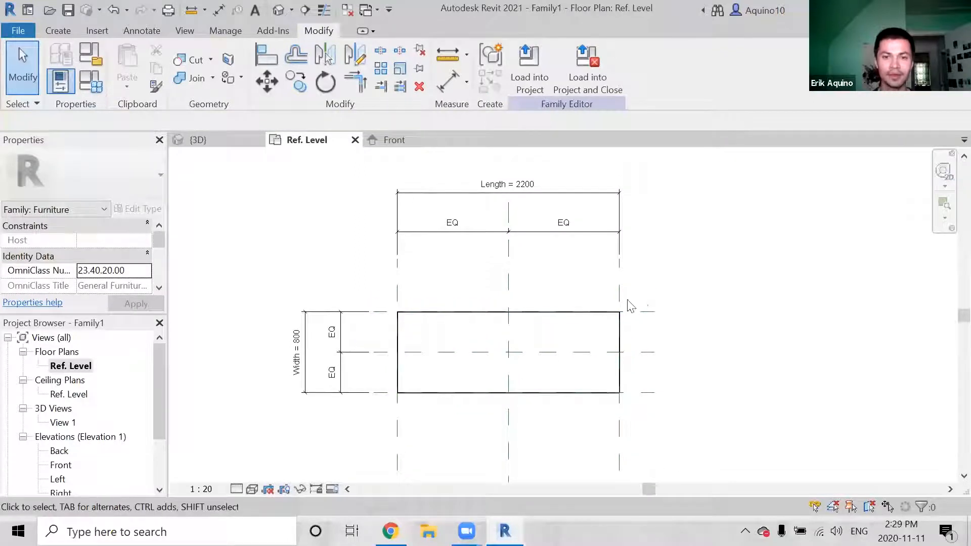
Open the Front elevation, stretch the extrusion's top face up to the Height reference plane at 500, and lock it there
click(621, 322)
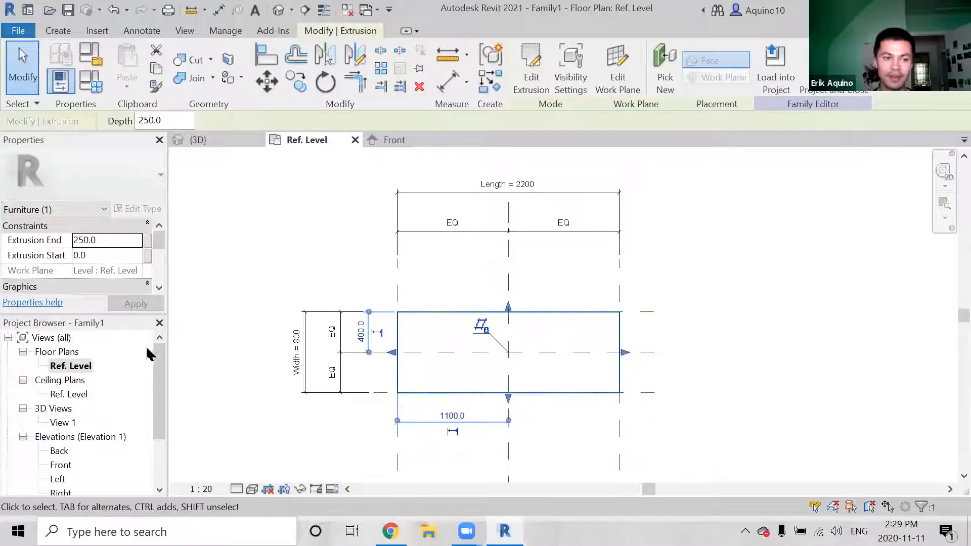
drag(160, 356, 153, 391)
double_click(61, 408)
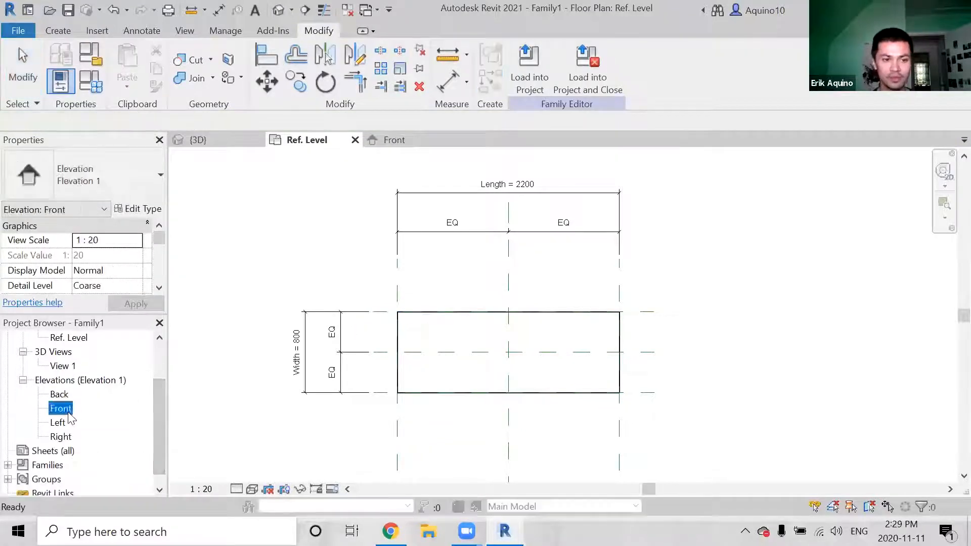
middle_drag(533, 361, 494, 324)
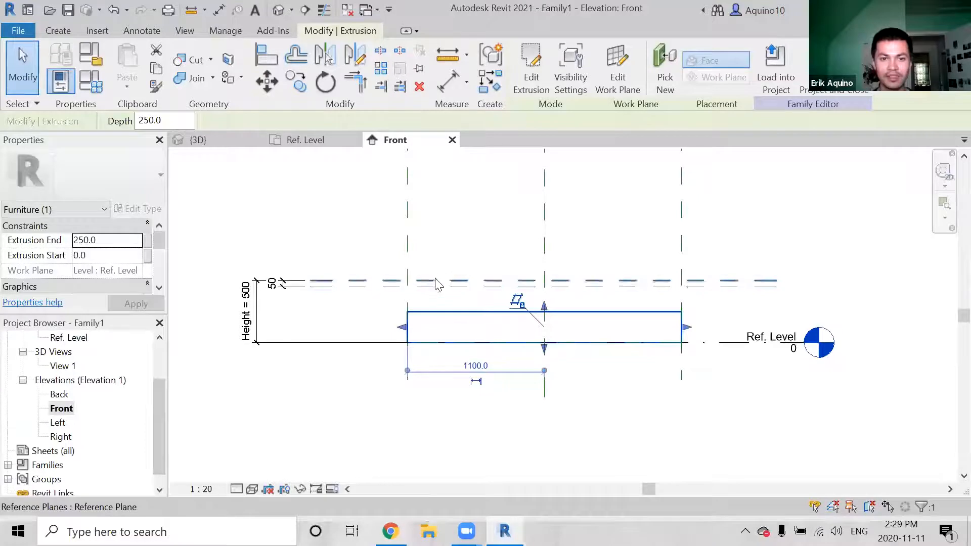
click(468, 254)
click(530, 310)
drag(544, 307, 553, 280)
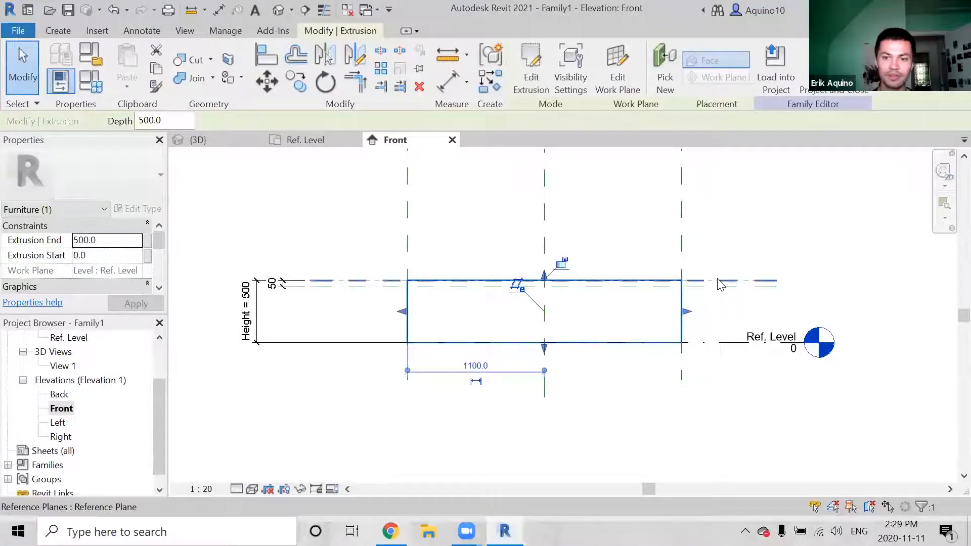
click(564, 265)
Raise the extrusion's underside to the reference plane 50 below its top, and lock it to that plane
drag(545, 347, 545, 288)
click(528, 306)
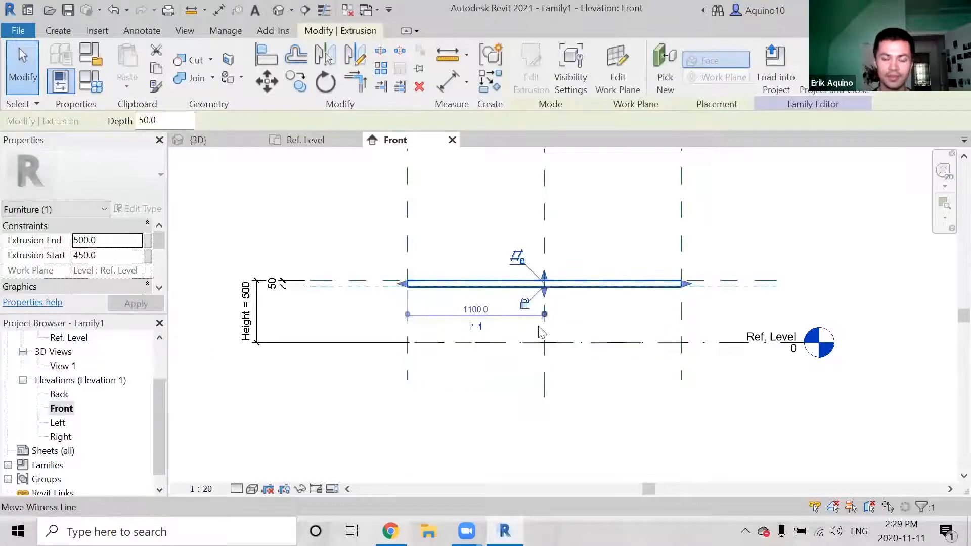
middle_drag(542, 335, 525, 344)
click(479, 373)
middle_drag(478, 372, 472, 378)
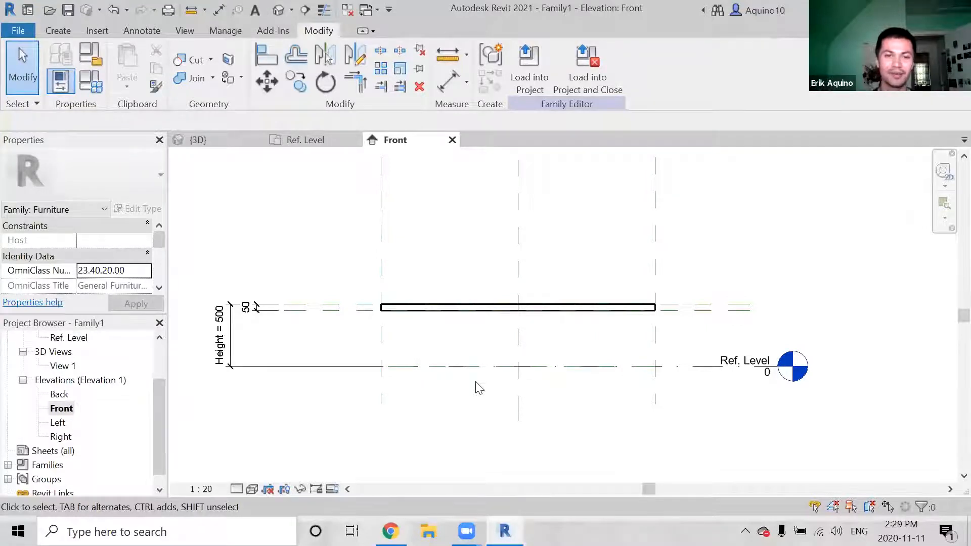
click(382, 250)
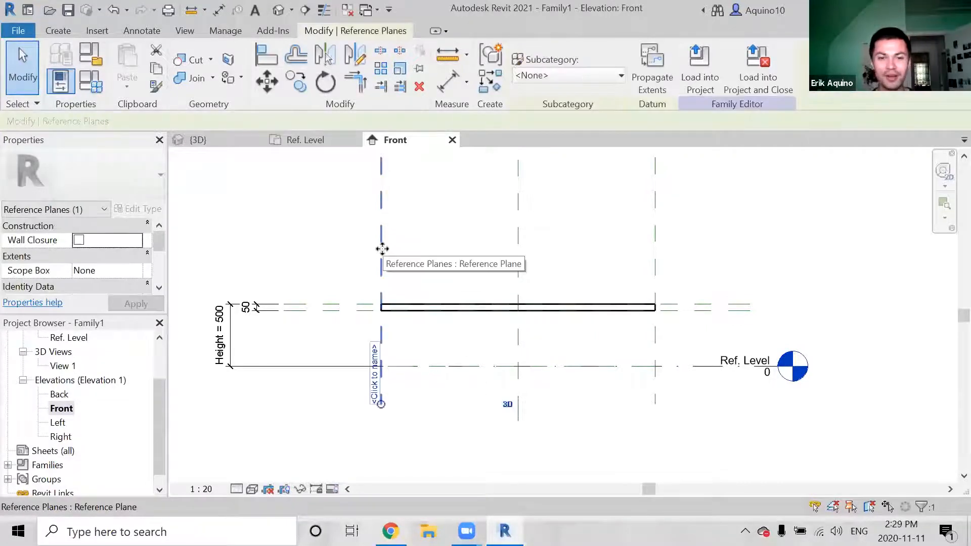
click(430, 308)
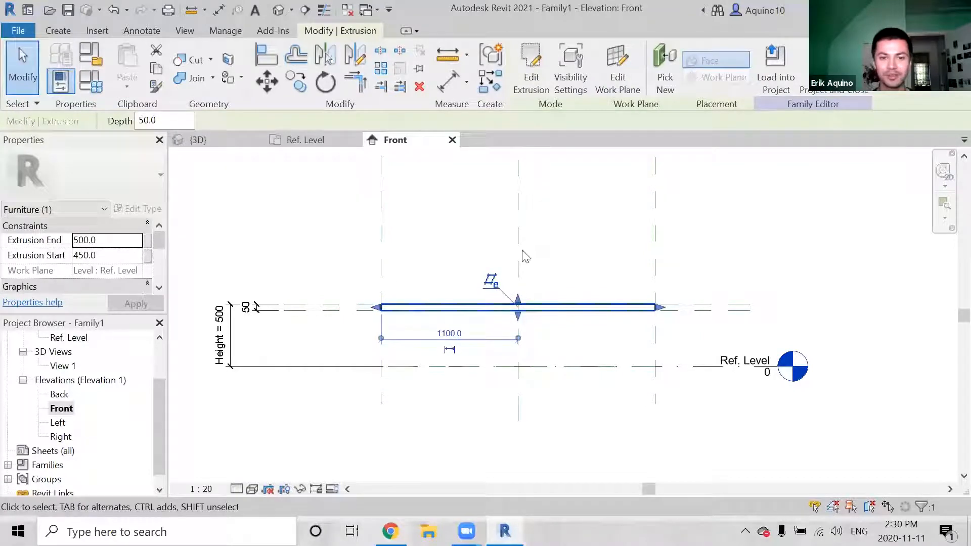
click(695, 275)
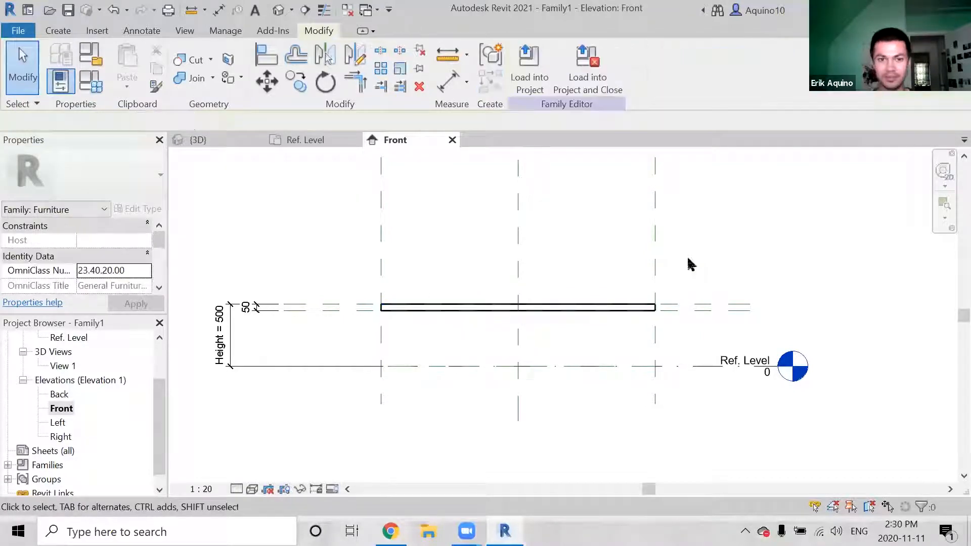
middle_drag(607, 269, 618, 263)
middle_drag(585, 291, 598, 292)
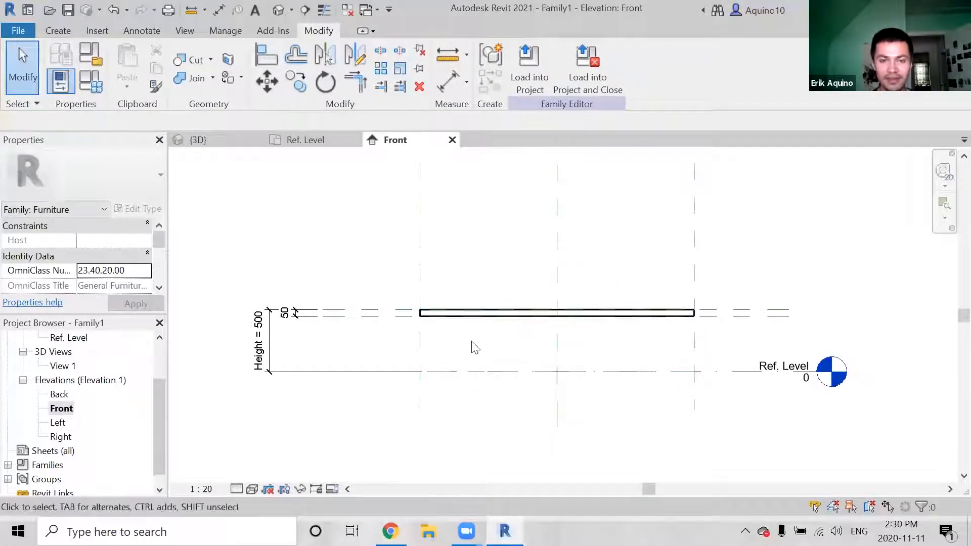
middle_drag(474, 345, 477, 328)
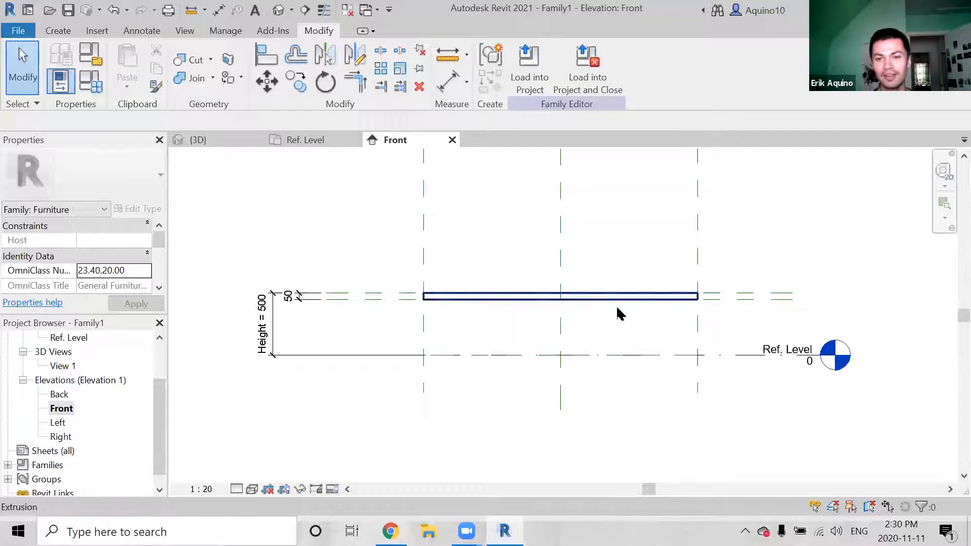
middle_drag(511, 327, 486, 354)
scroll(486, 354, down, 1)
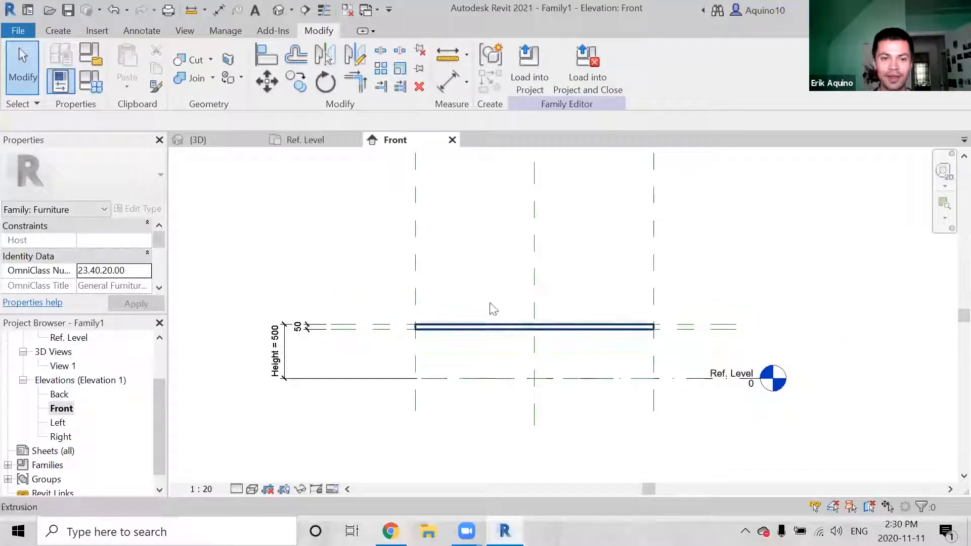
Draw a vertical reference plane about 100 inside the left-hand reference plane, crossing the full height of the seat
click(56, 31)
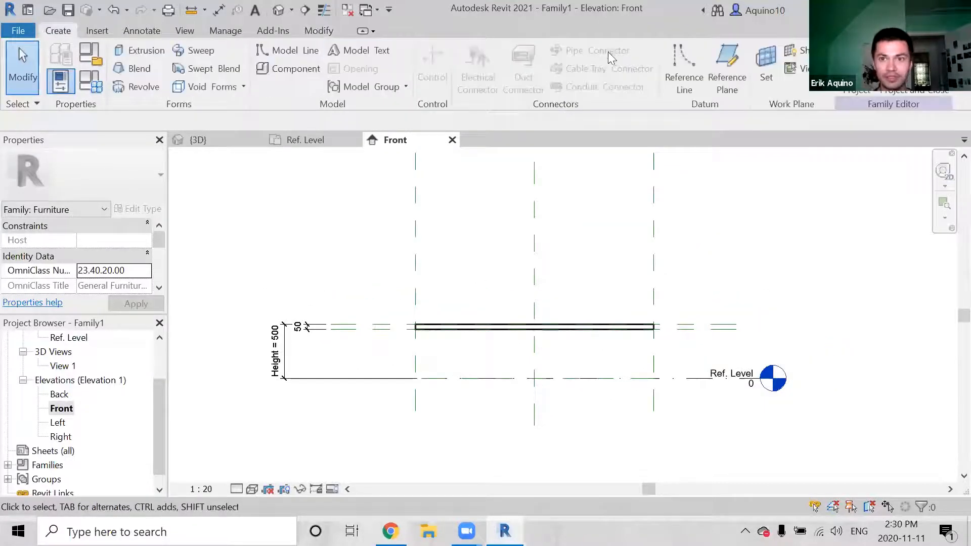
click(727, 70)
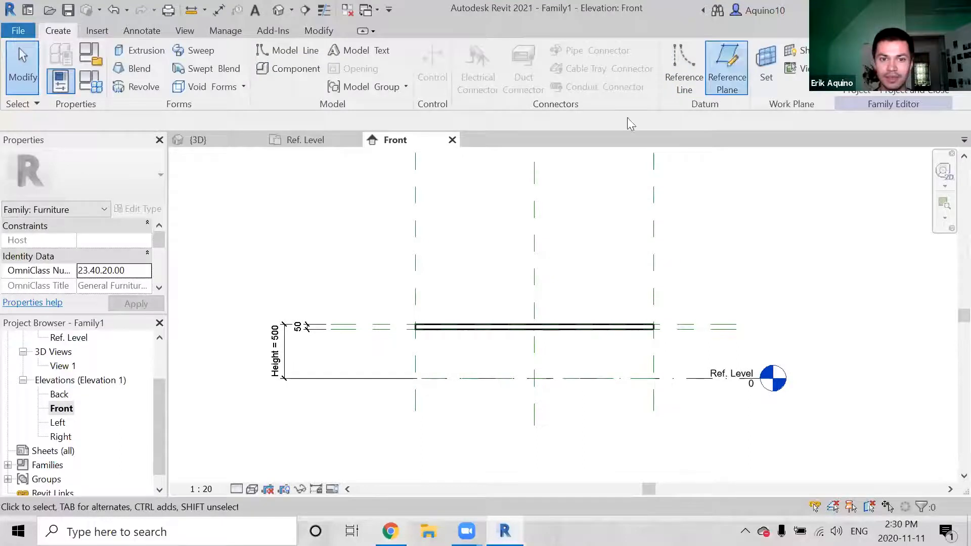
click(424, 161)
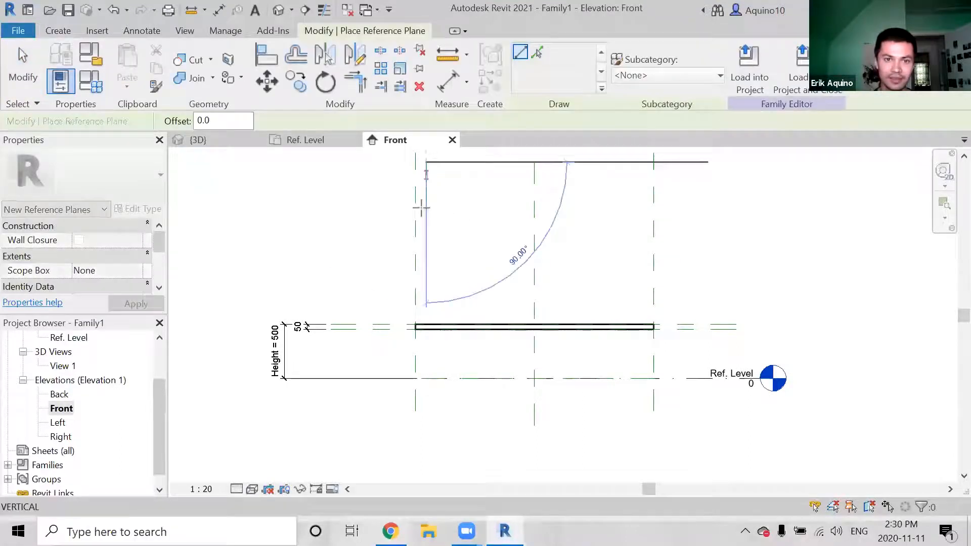
click(425, 407)
scroll(440, 390, up, 1)
scroll(440, 390, up, 1)
middle_drag(456, 386, 452, 450)
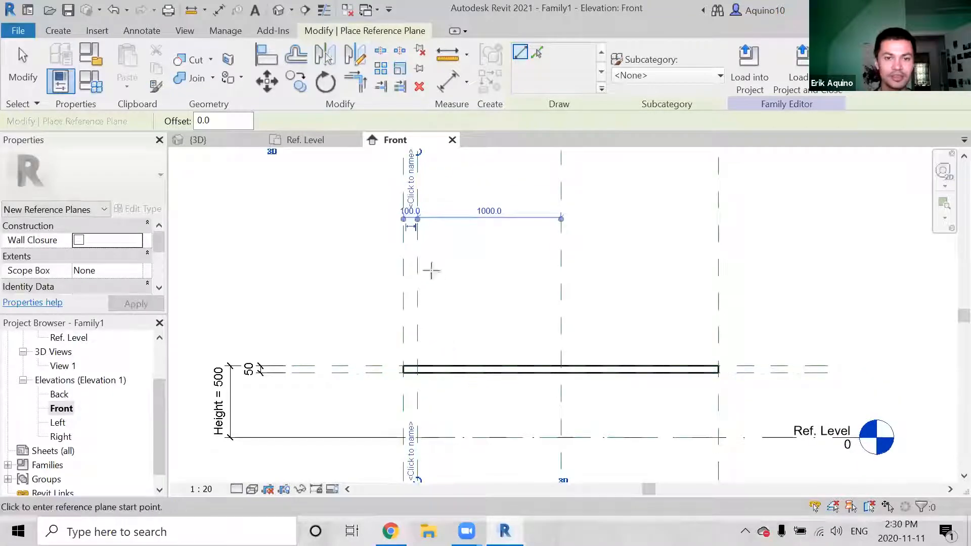
key(Escape)
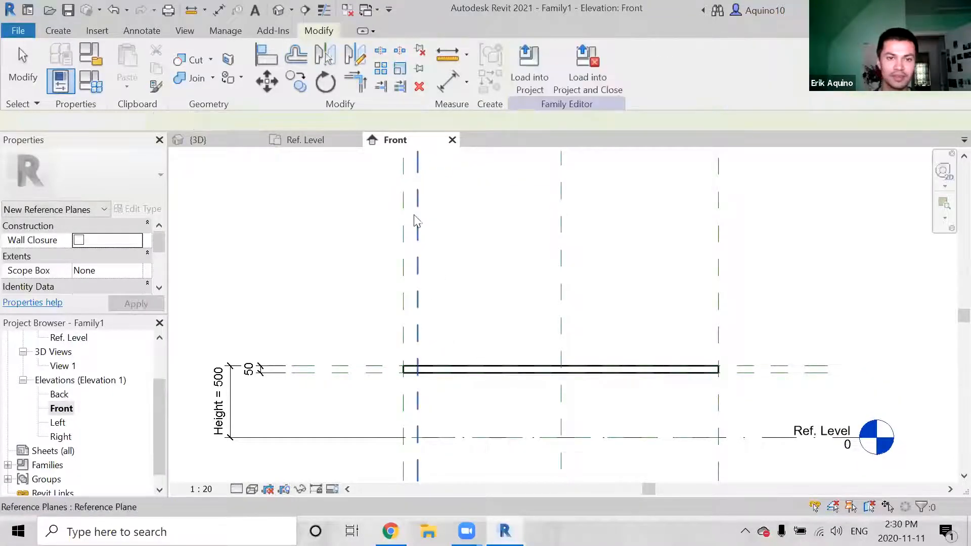
Set the new vertical reference plane's distance from the left-hand reference plane to 50
click(414, 225)
click(412, 207)
text(50)
key(Return)
key(Escape)
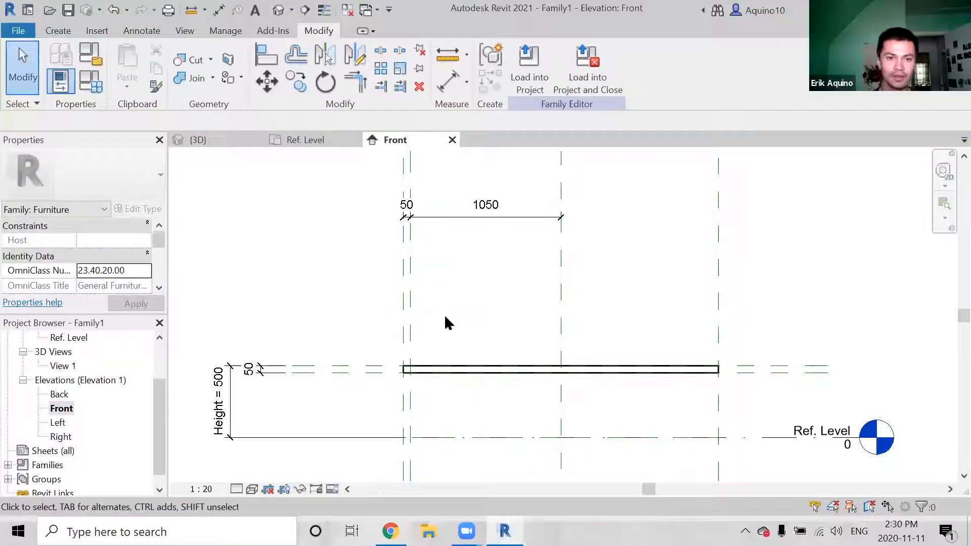
Delete the dimension string running from the left-hand reference plane to the centre plane
middle_drag(444, 314, 432, 308)
scroll(432, 308, down, 2)
click(454, 224)
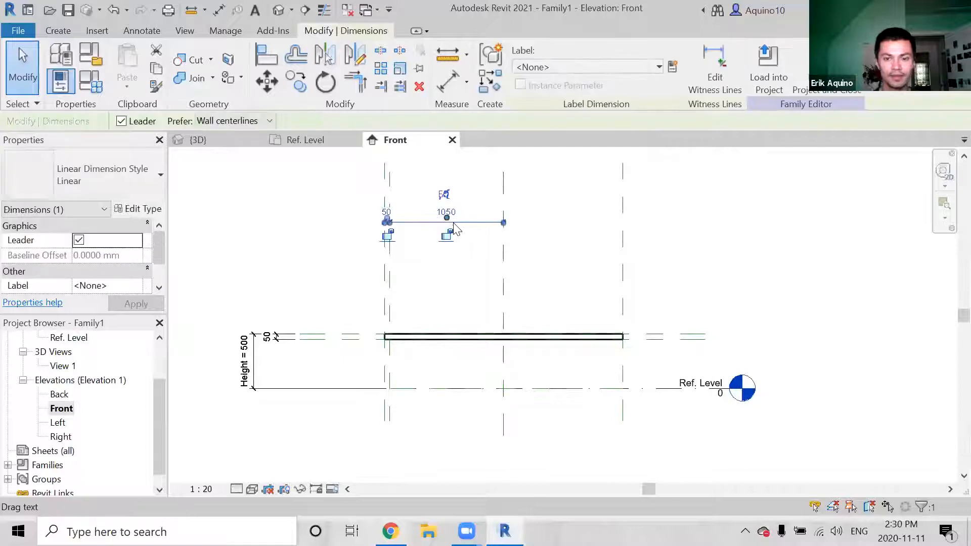
Add an aligned dimension between the left-hand reference plane and the inner plane beside it, just above the seat
key(d)
key(i)
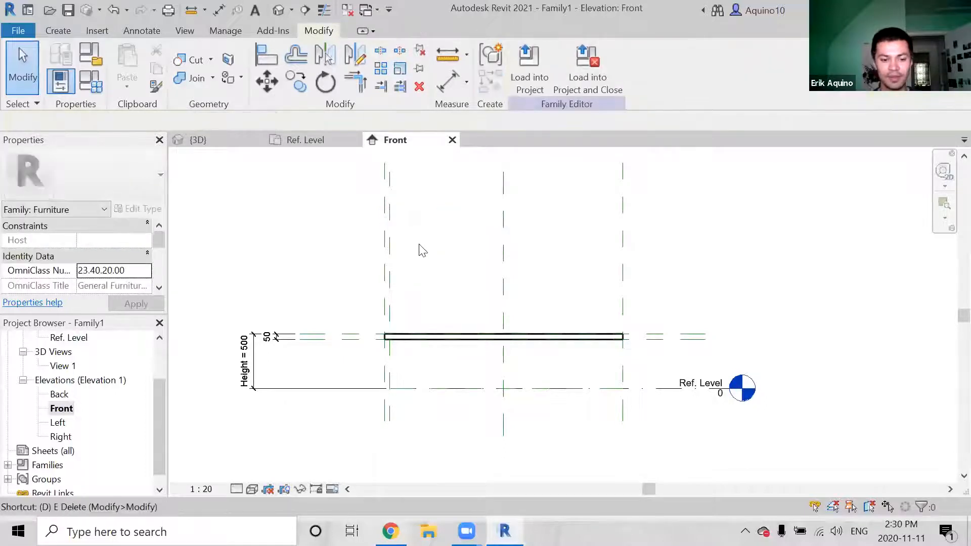
click(386, 281)
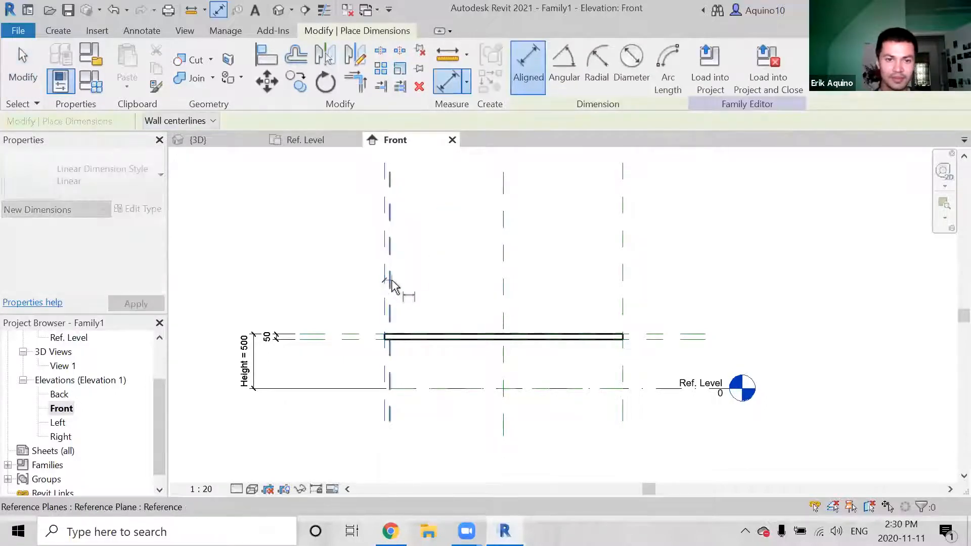
click(409, 319)
scroll(389, 325, up, 2)
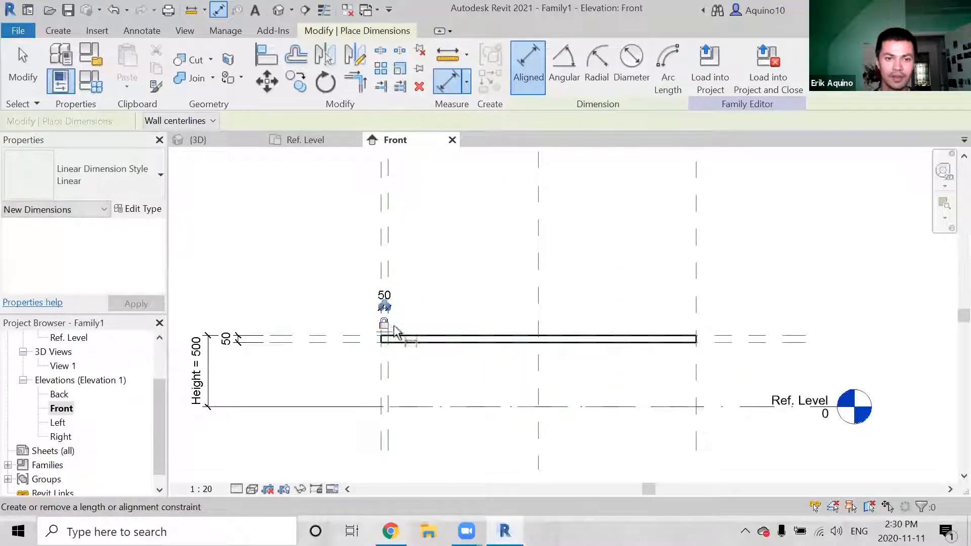
middle_drag(442, 308, 427, 293)
scroll(444, 289, down, 1)
key(Escape)
key(Escape)
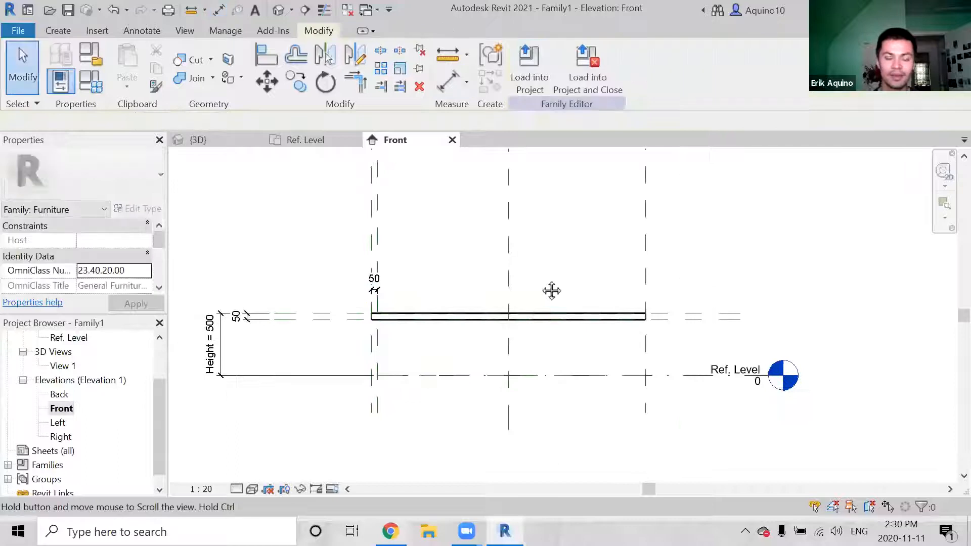
Start placing another reference plane in the Front elevation
middle_drag(552, 290, 520, 293)
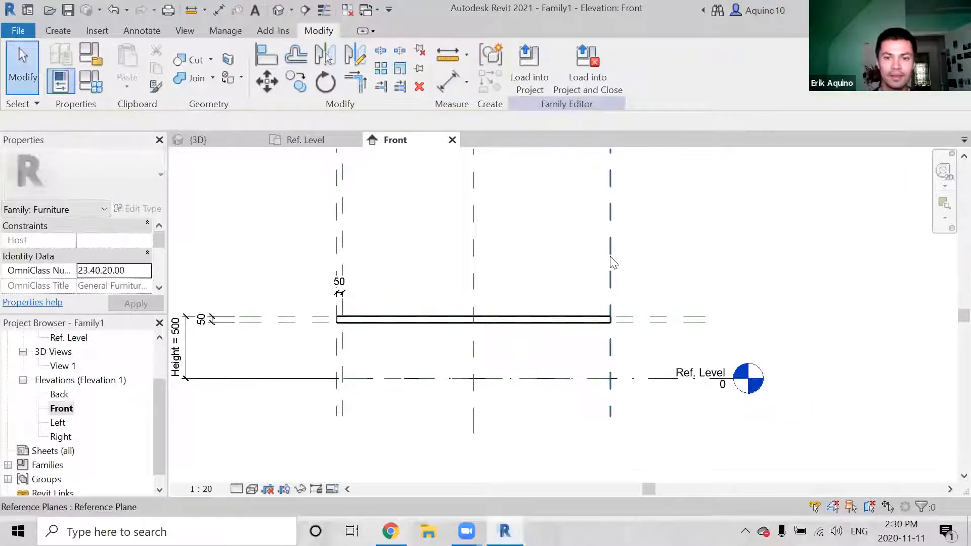
click(60, 31)
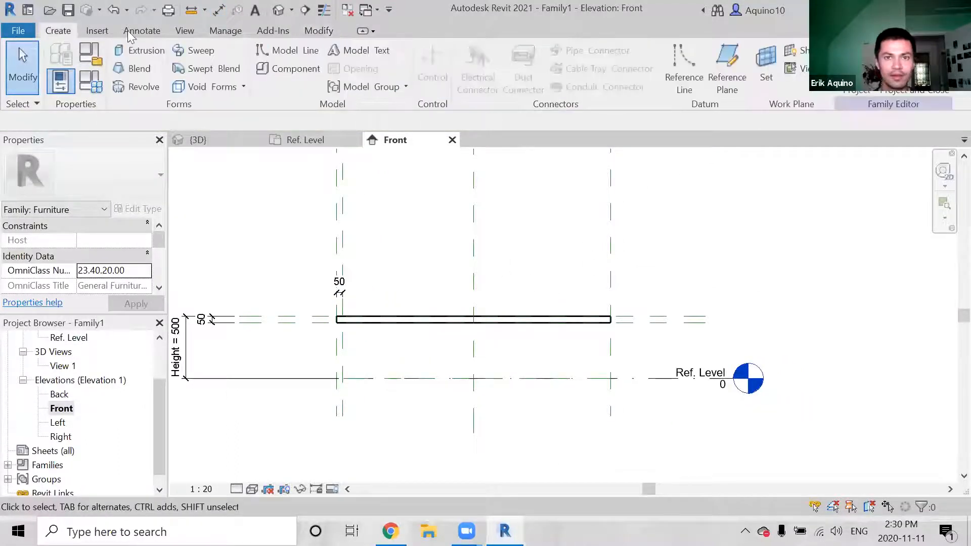
click(727, 68)
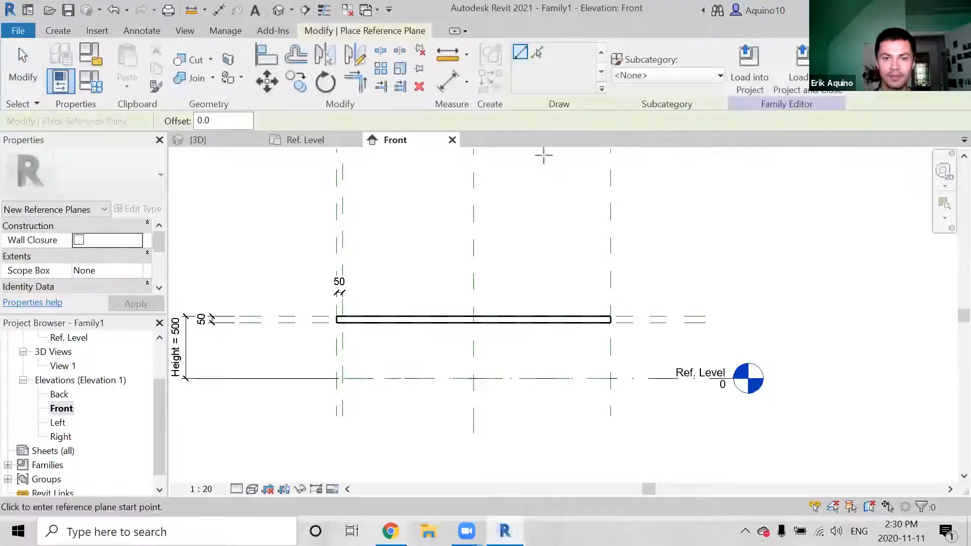
Draw a vertical reference plane across the tabletop, about 533 mm inward from the right end plane
click(544, 156)
click(544, 417)
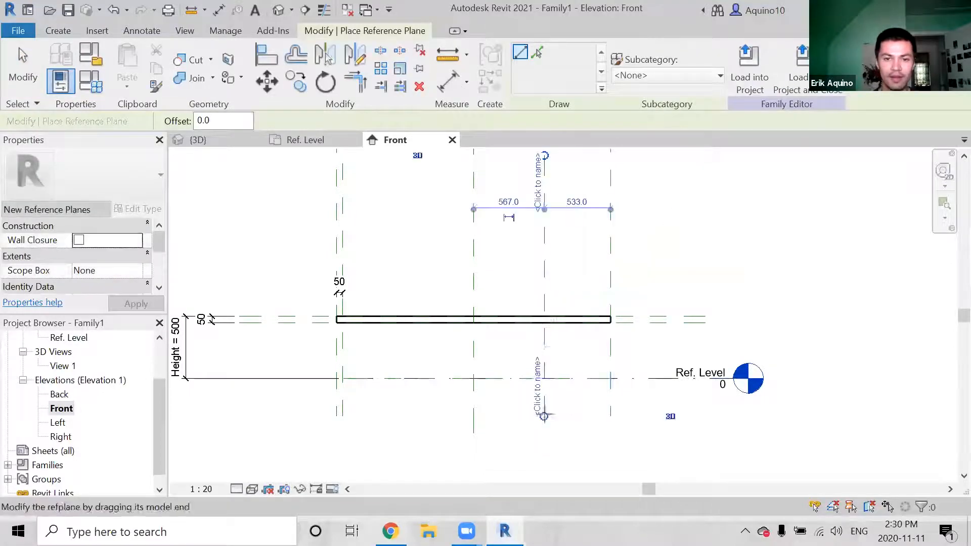
key(Escape)
key(Escape)
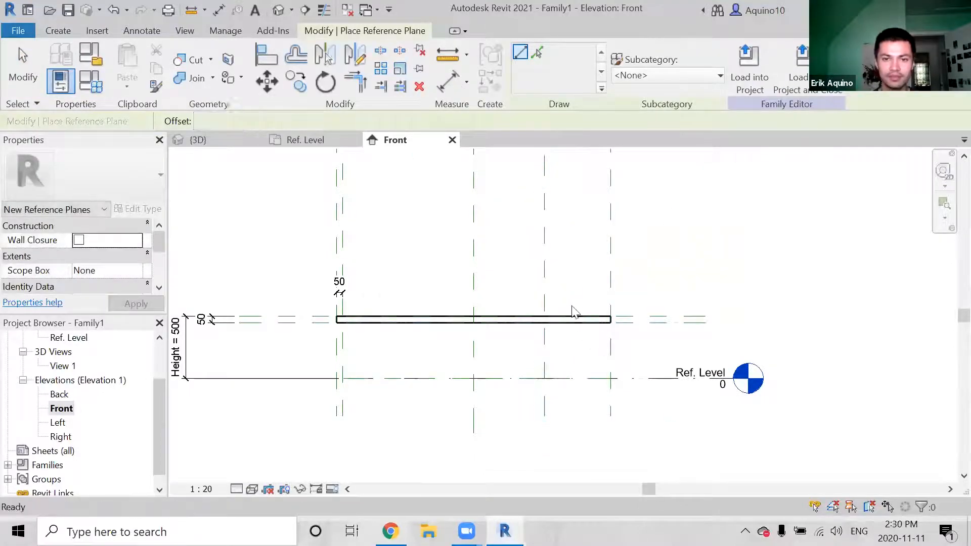
Add an aligned dimension between the new vertical reference plane and the right end plane, above the tabletop
click(546, 277)
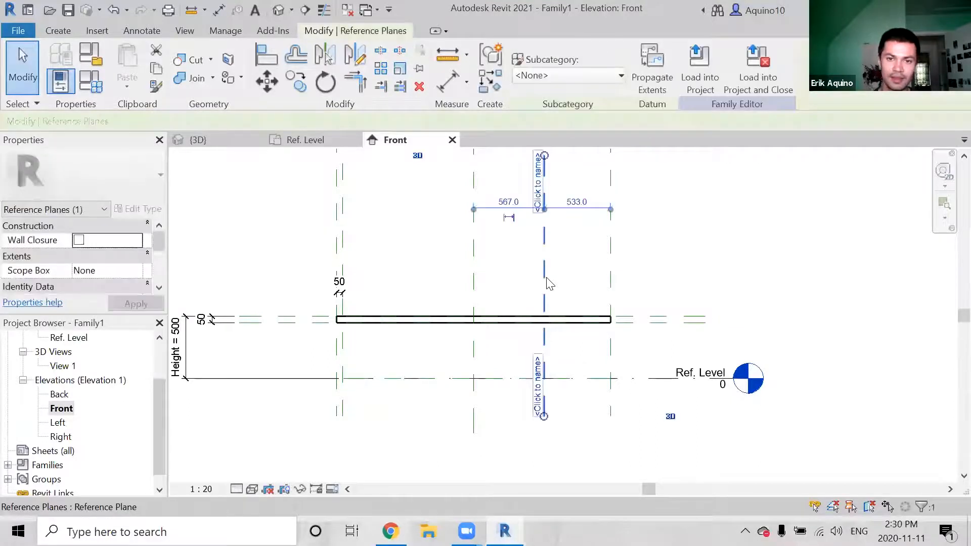
middle_drag(549, 308, 555, 314)
key(Escape)
key(d)
key(i)
click(550, 293)
click(616, 296)
click(587, 298)
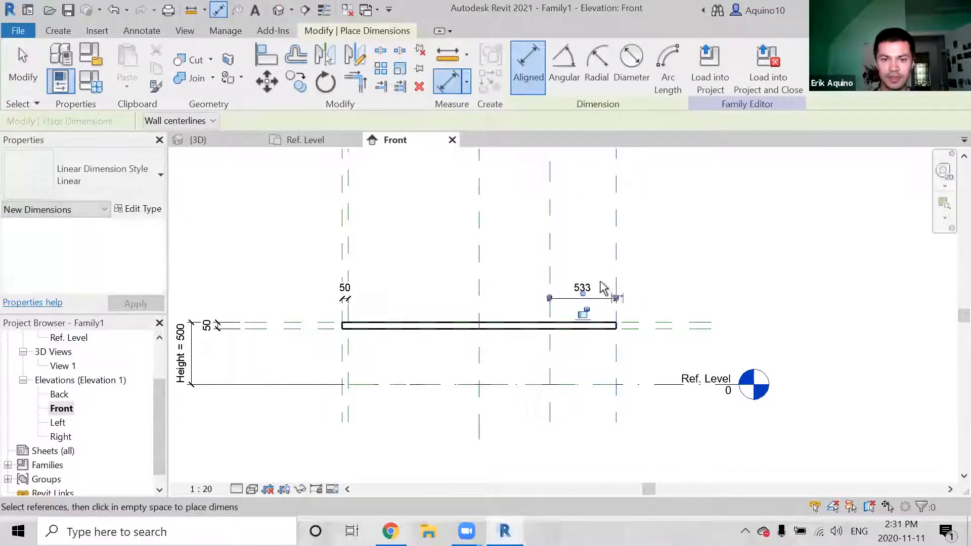
key(Escape)
key(Escape)
middle_drag(592, 316, 619, 310)
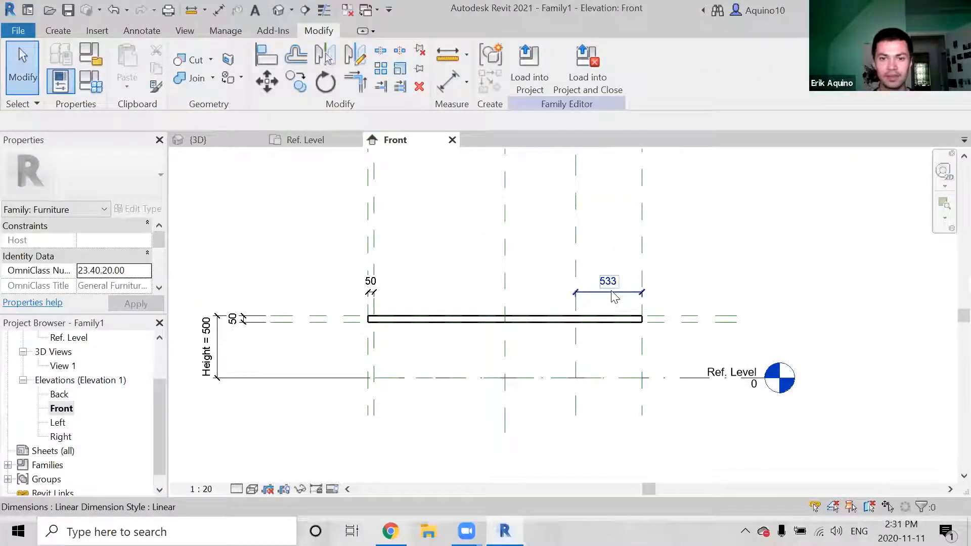
Label the new dimension with a new instance family parameter named Box Width
click(612, 297)
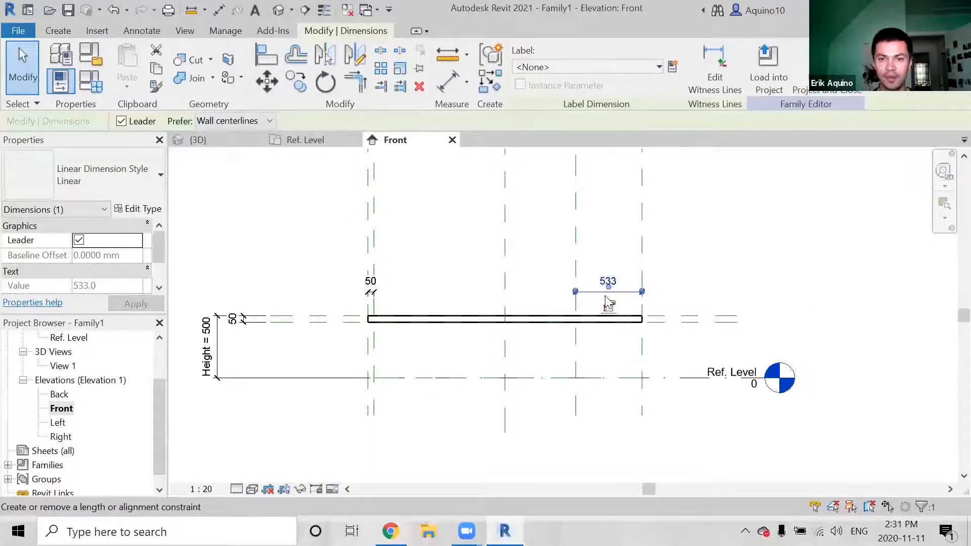
click(610, 304)
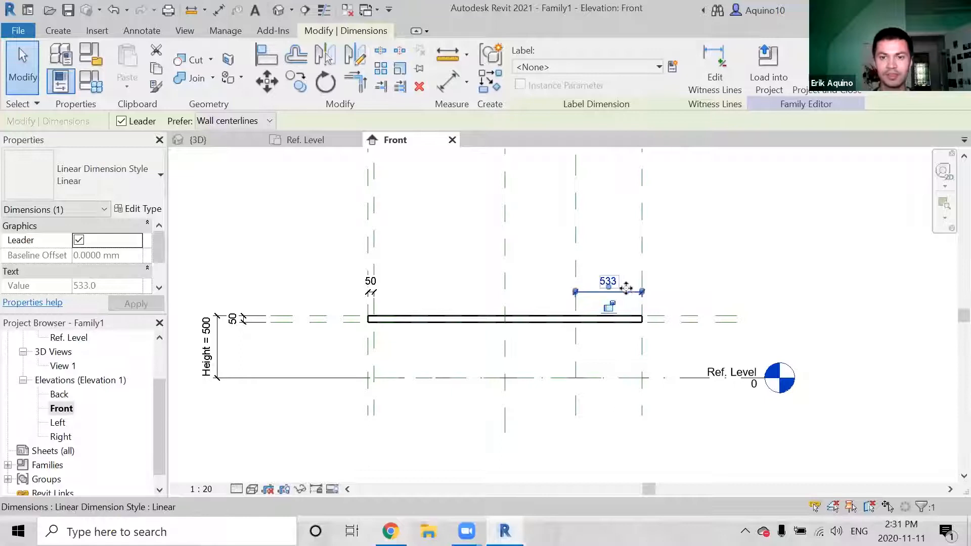
click(672, 68)
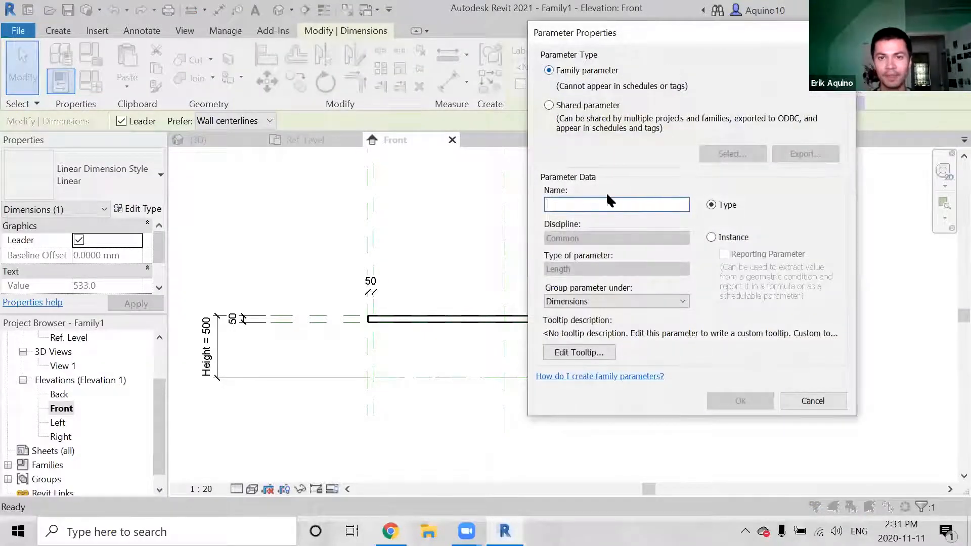
text(Box Width)
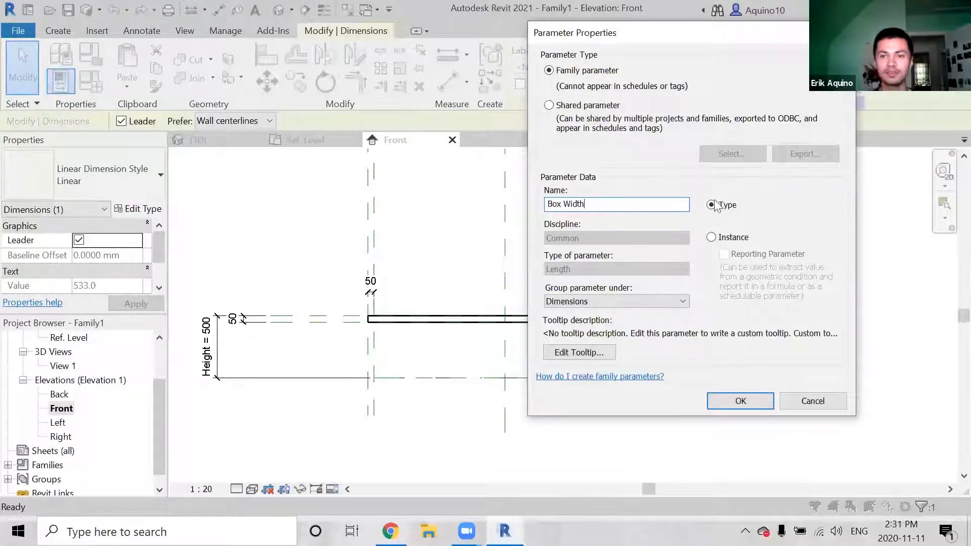
click(720, 240)
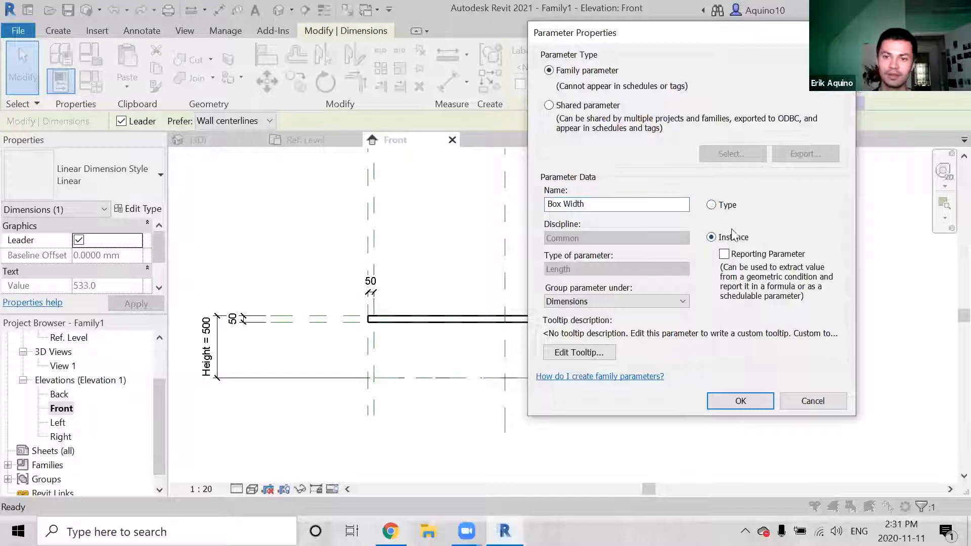
click(740, 401)
click(680, 241)
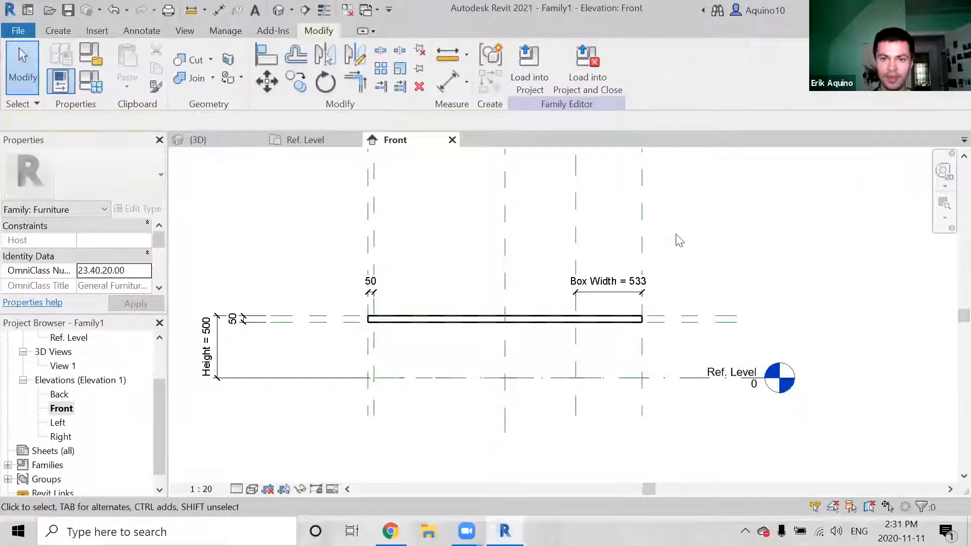
Review the family's dimension parameters in Family Types
click(89, 81)
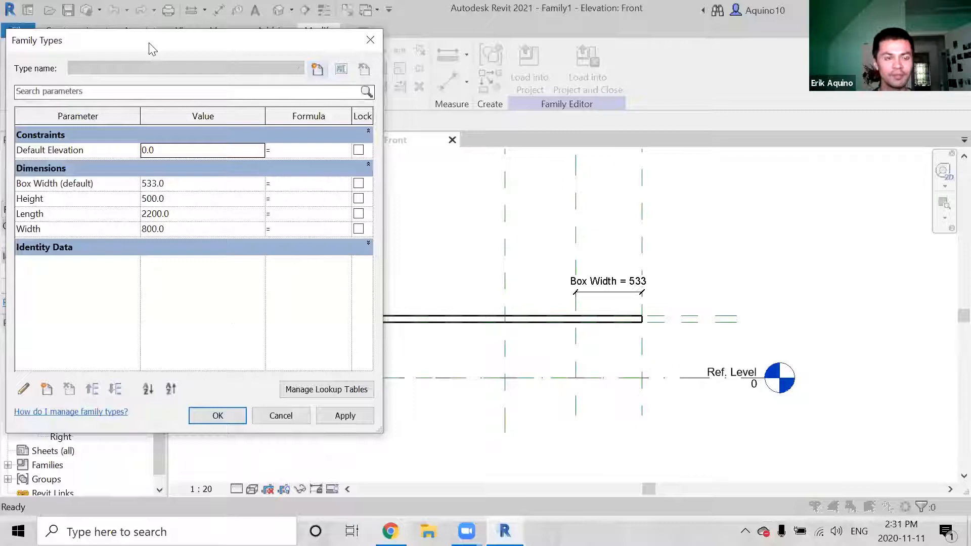
drag(149, 42, 162, 38)
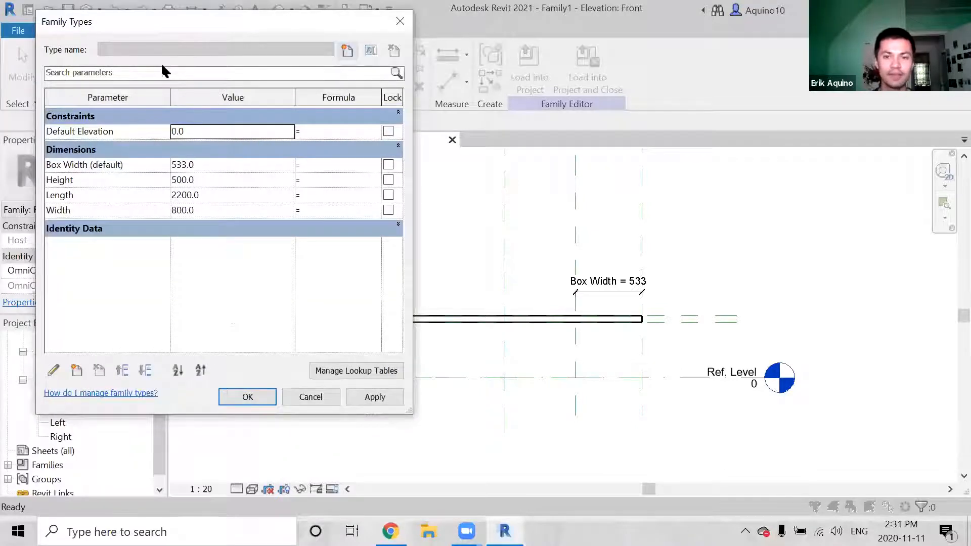
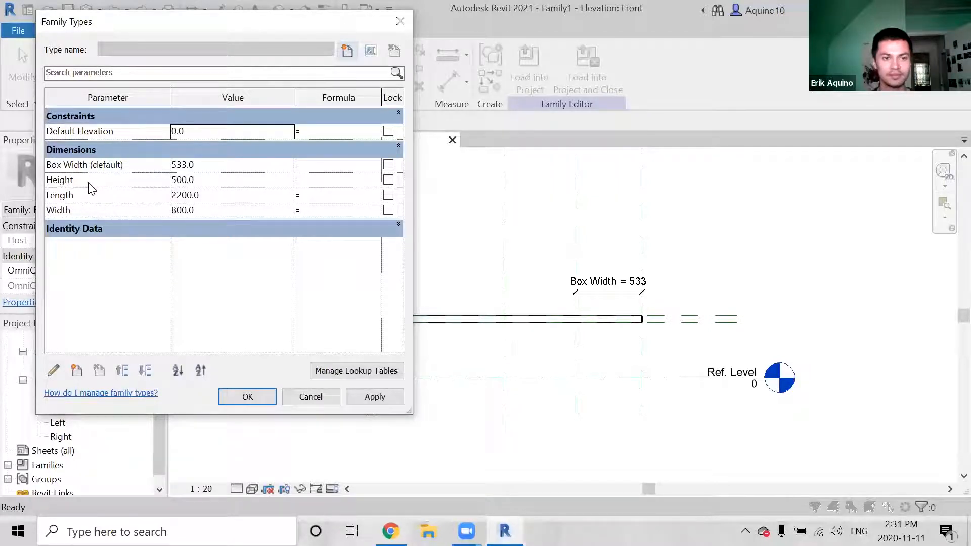
click(248, 397)
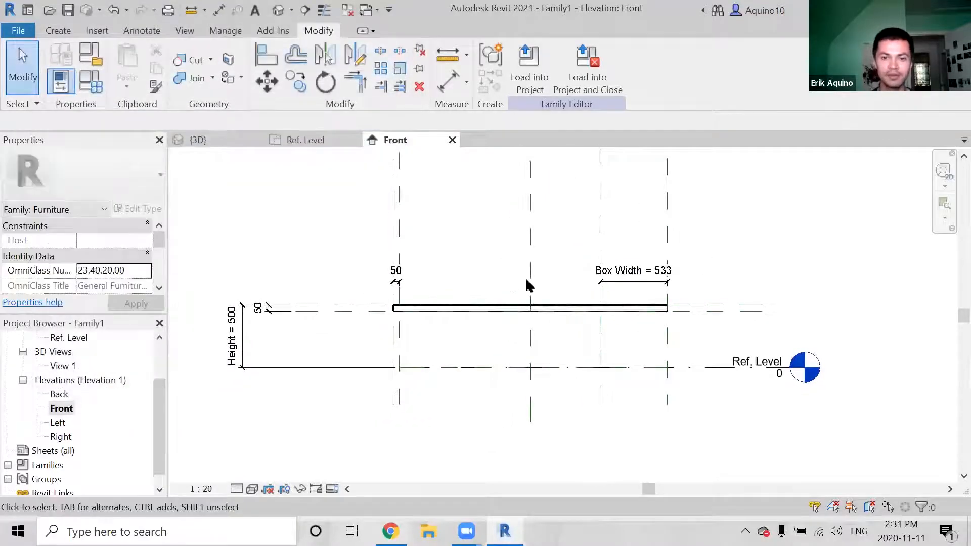
Start an extrusion and sketch a left leg rectangle about 58 by 450 mm, from the tabletop's underside to Ref. Level, with thin lines on
mouse_move(459, 281)
middle_down()
mouse_move(481, 281)
mouse_move(445, 287)
middle_up()
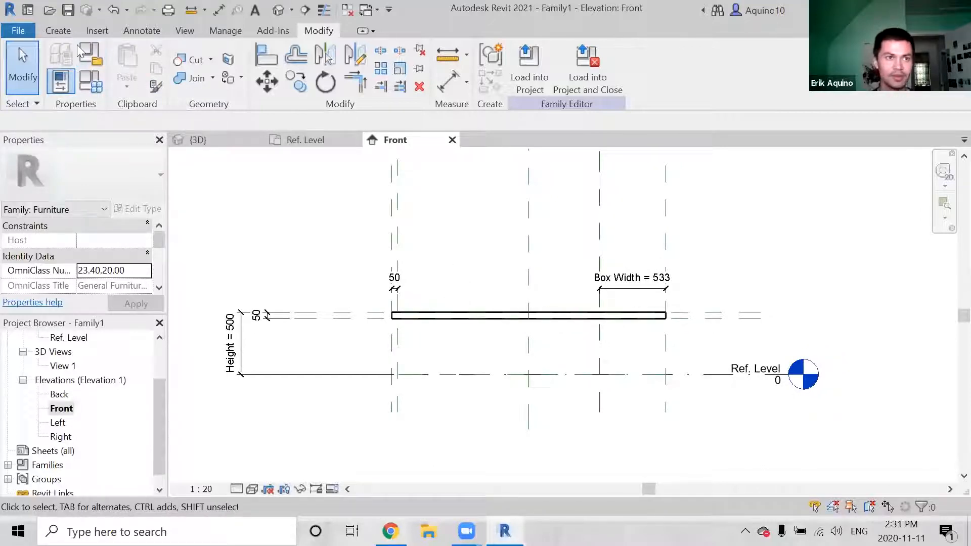
click(59, 31)
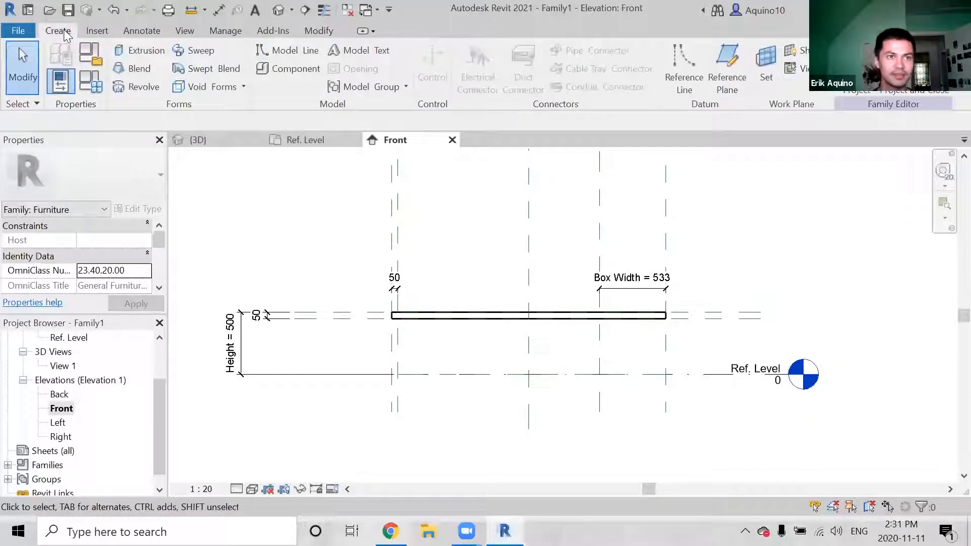
click(146, 54)
click(572, 55)
scroll(427, 351, up, 3)
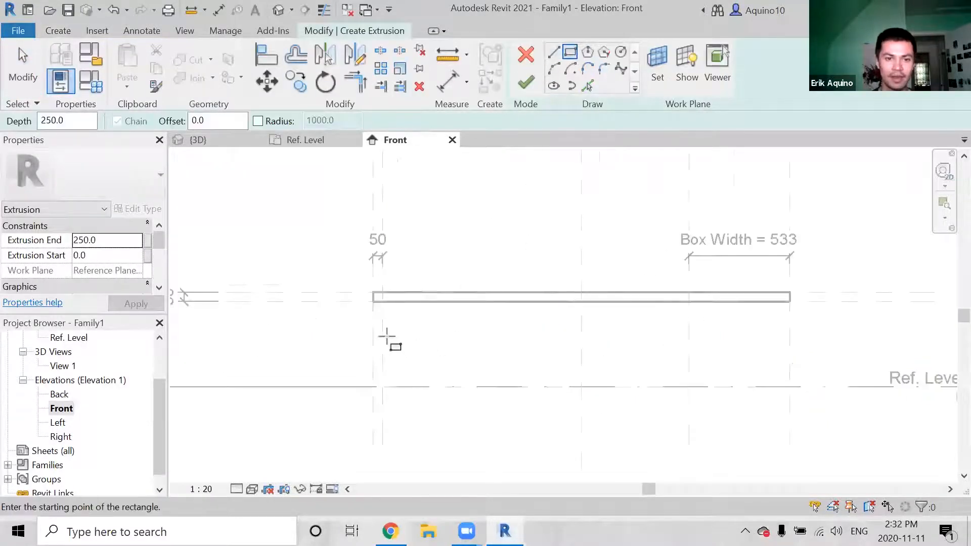
click(371, 296)
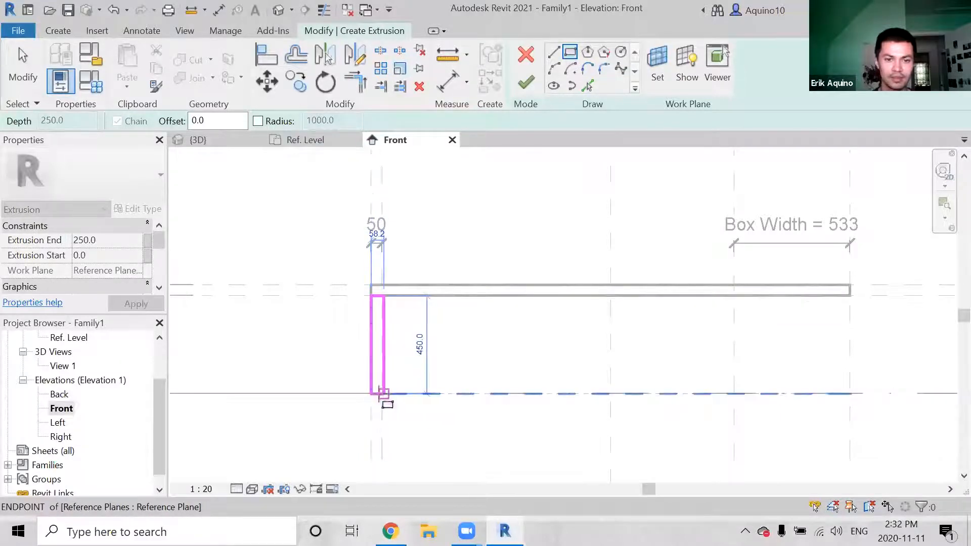
scroll(384, 393, up, 2)
key(t)
key(l)
click(384, 393)
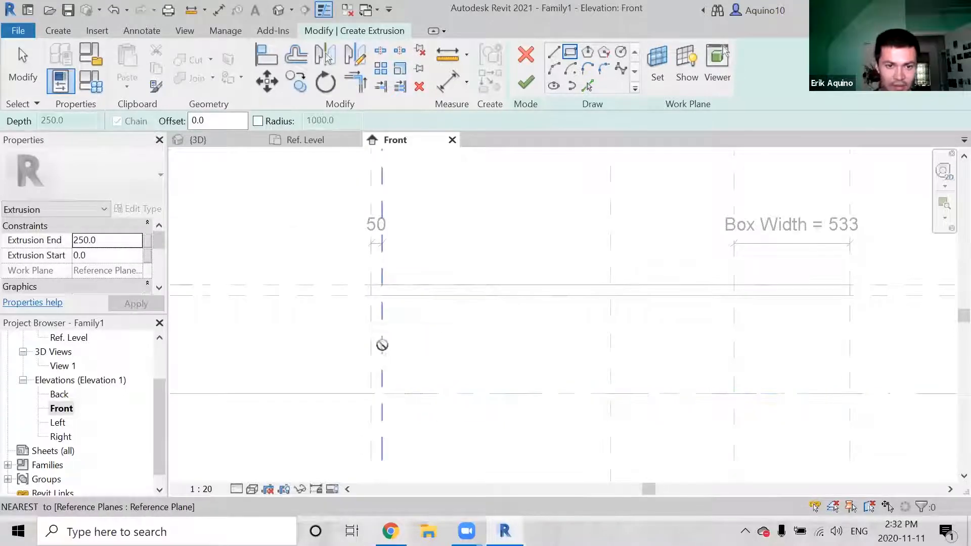
click(371, 295)
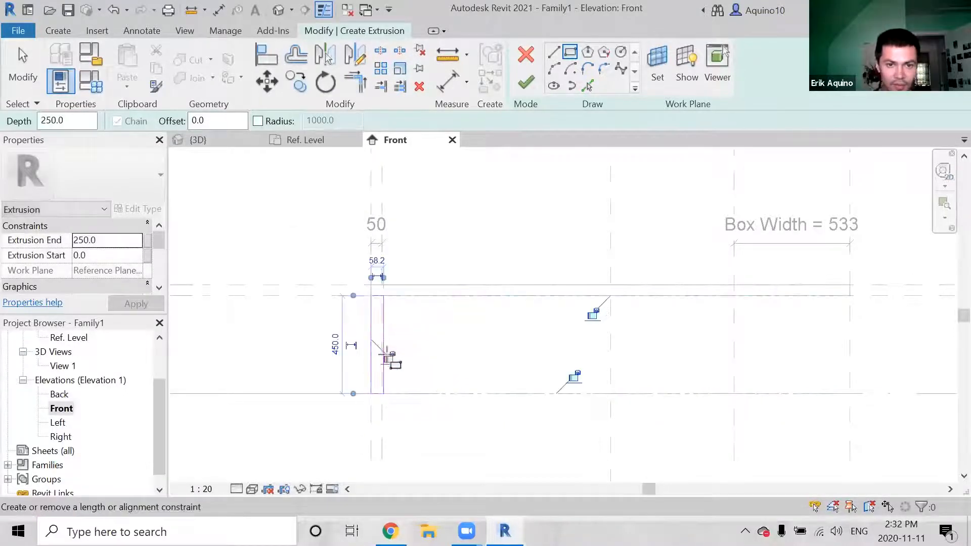
Lock the leg profile's edges to their references, with the right edge moved onto the inner plane of the 50 mm pair, and finish the extrusion
scroll(397, 354, up, 3)
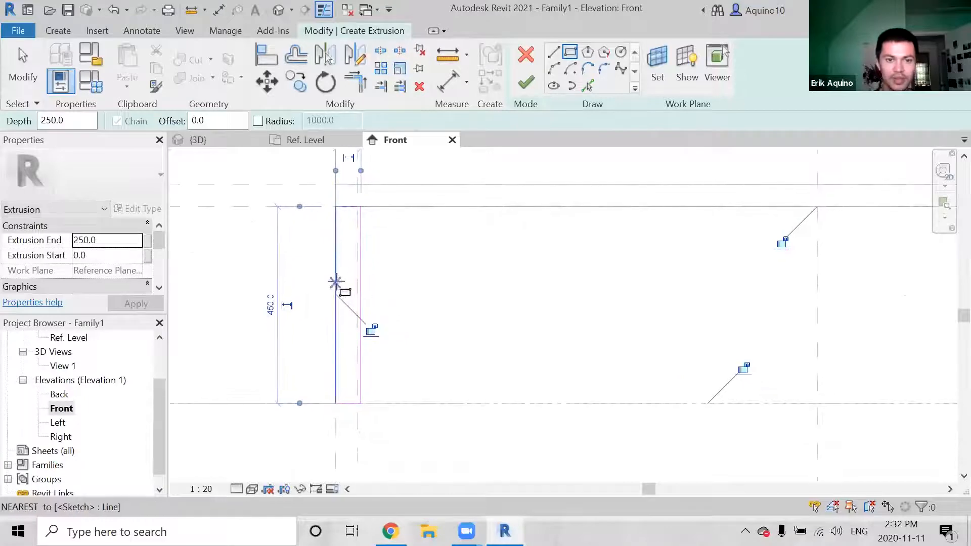
click(370, 332)
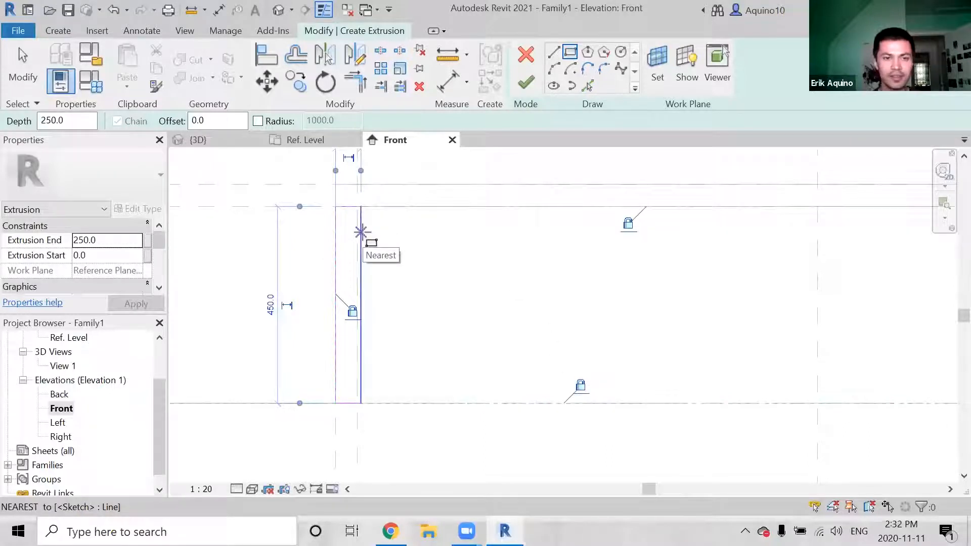
key(Escape)
mouse_move(362, 235)
mouse_down()
mouse_move(404, 237)
mouse_move(359, 237)
mouse_up()
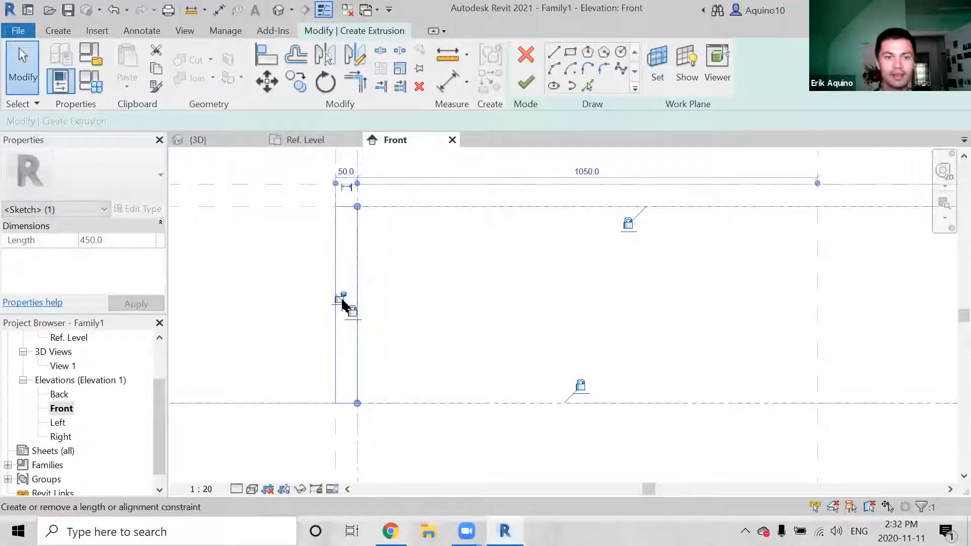
scroll(347, 302, up, 5)
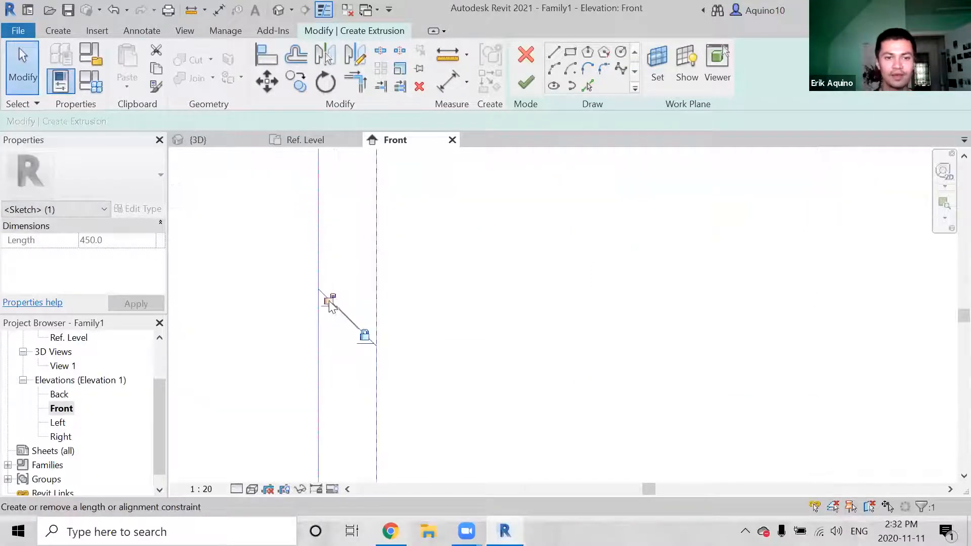
scroll(362, 260, down, 5)
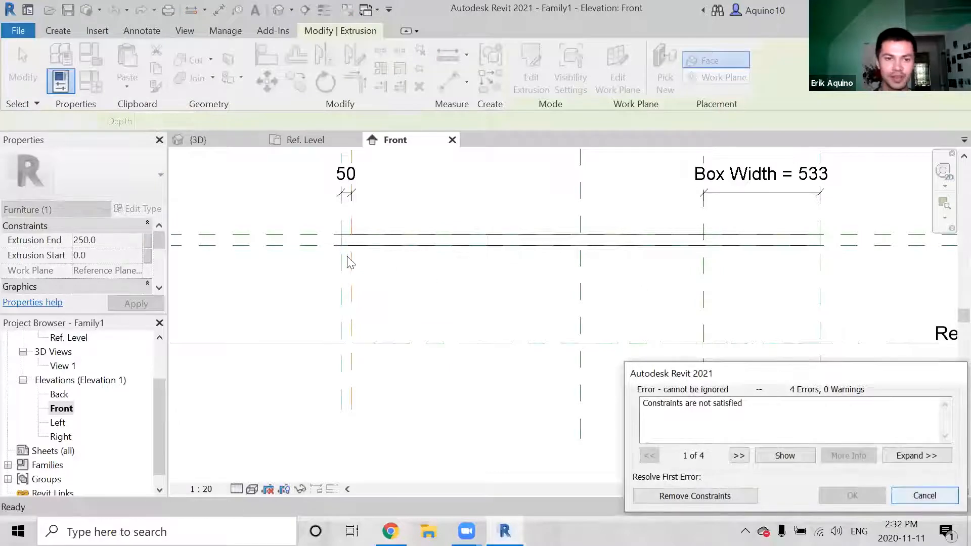
Try to move the left leg extrusion against its locked constraints, cancel the change, and deselect the leg
key(Escape)
drag(346, 239, 357, 212)
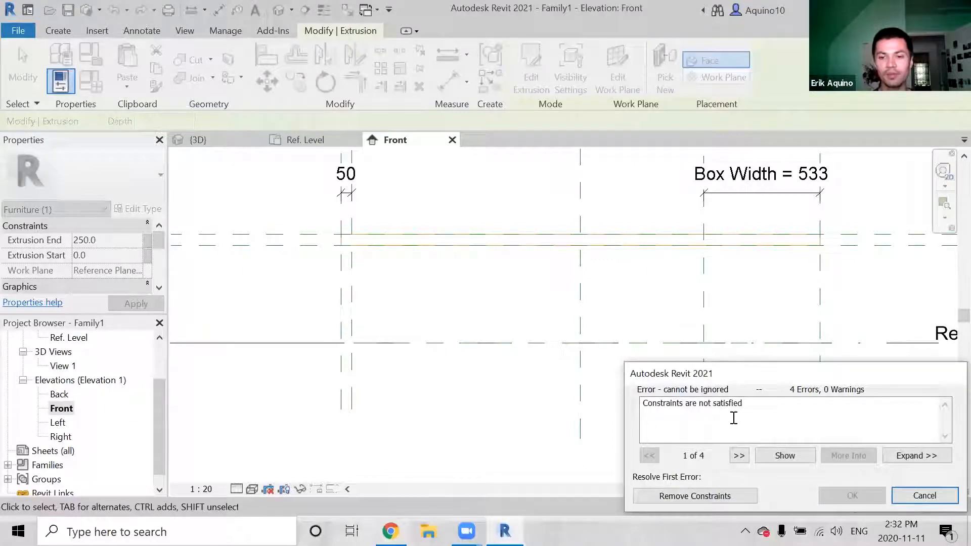
click(894, 494)
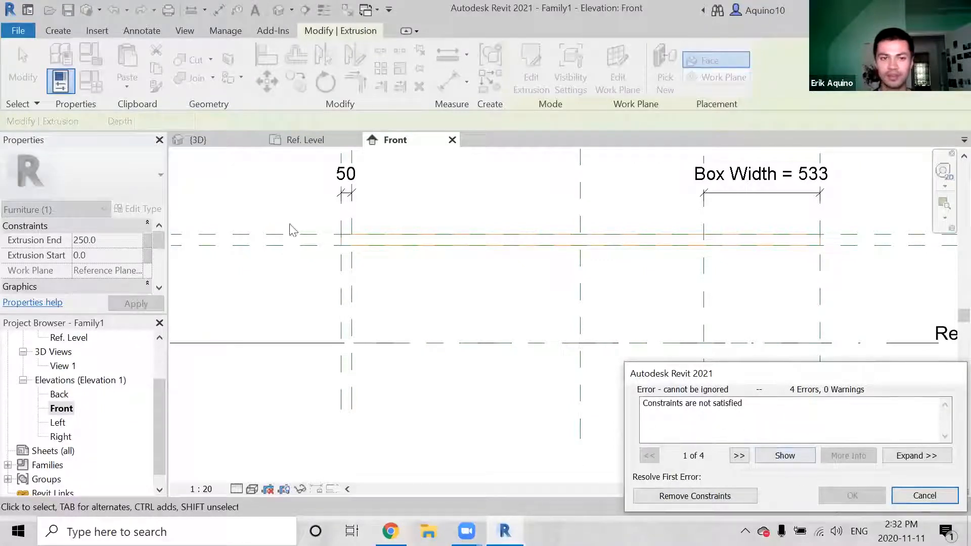
click(360, 283)
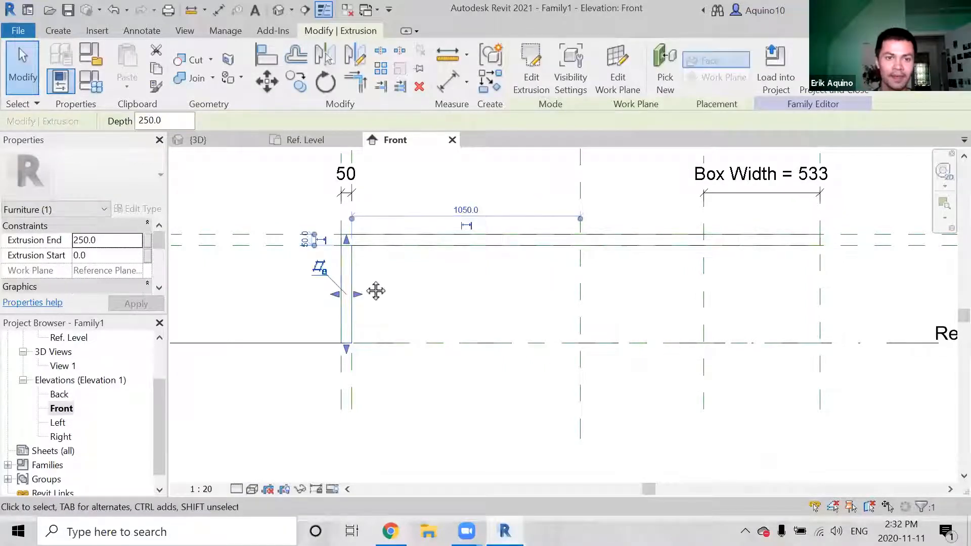
scroll(380, 260, down, 2)
middle_drag(496, 273, 394, 265)
key(Escape)
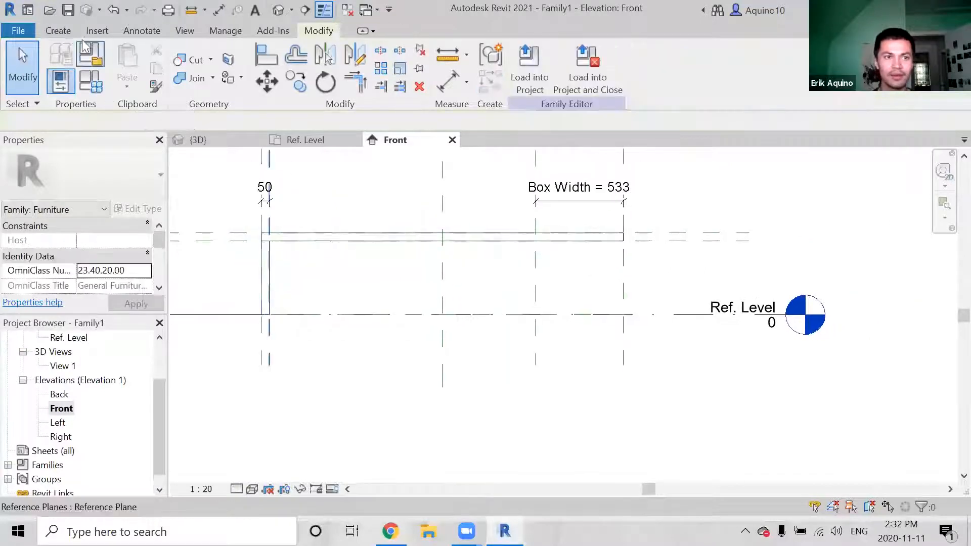
Start another extrusion and sketch a box rectangle about 538 by 450 mm at the Box Width planes, from the tabletop's underside to Ref. Level
click(59, 30)
click(138, 48)
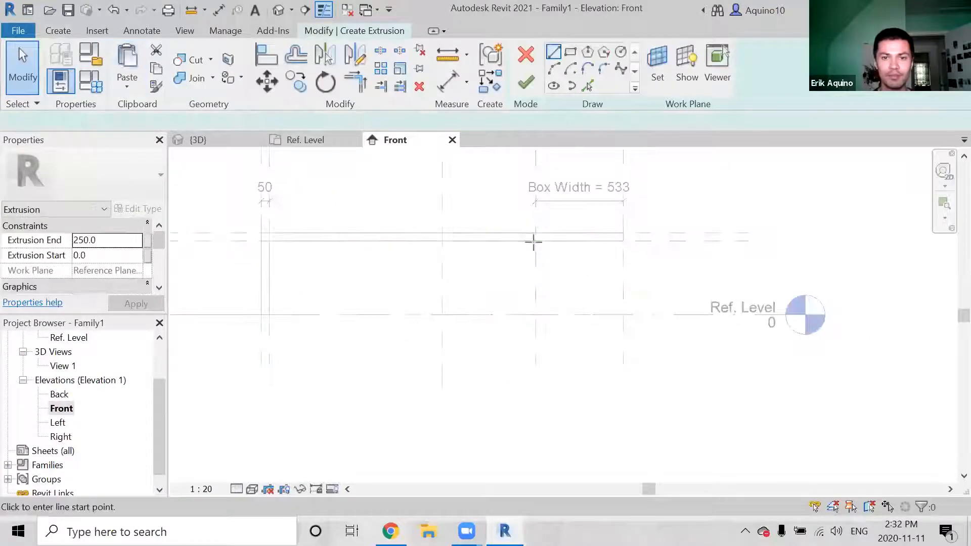
click(568, 53)
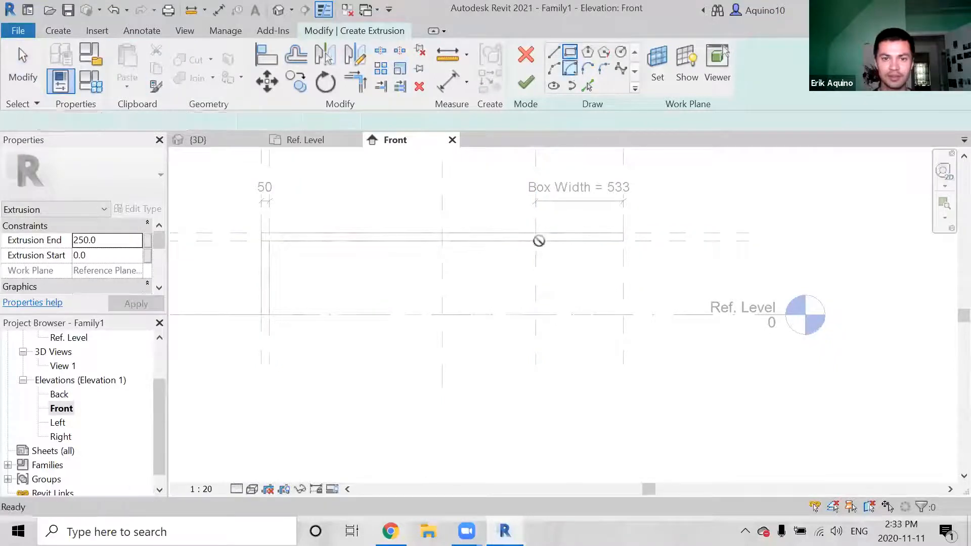
click(538, 241)
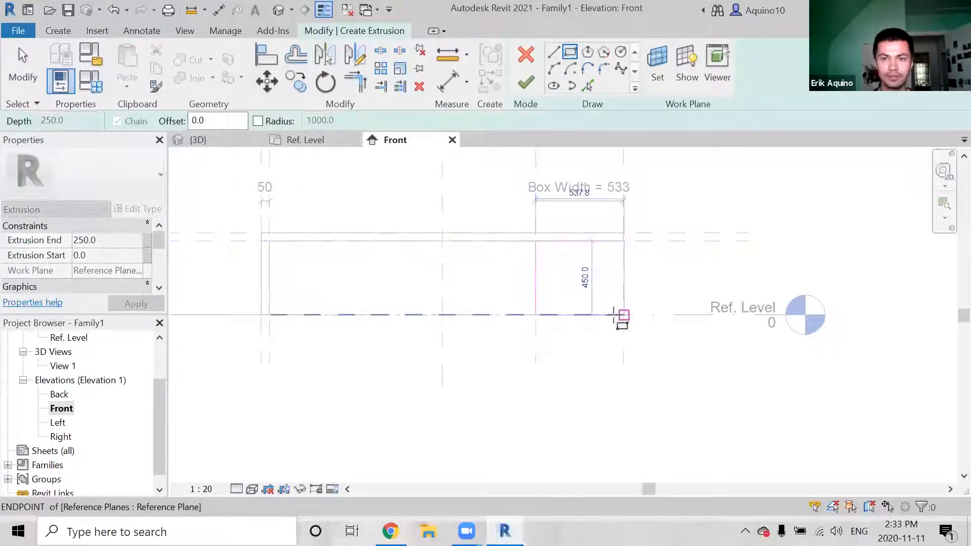
click(624, 315)
Lock the box profile's left, top and bottom edges to their reference planes and Ref. Level
scroll(636, 309, up, 2)
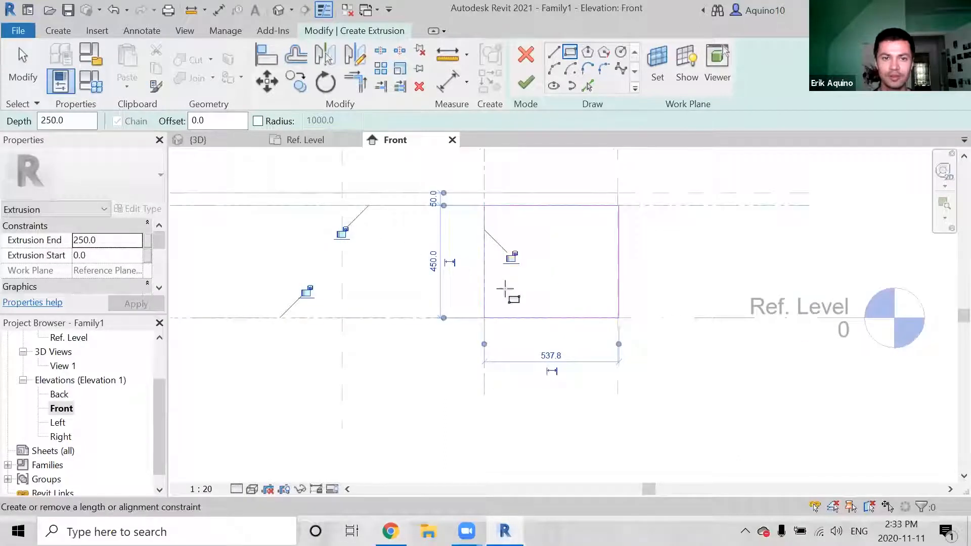
click(503, 289)
click(472, 226)
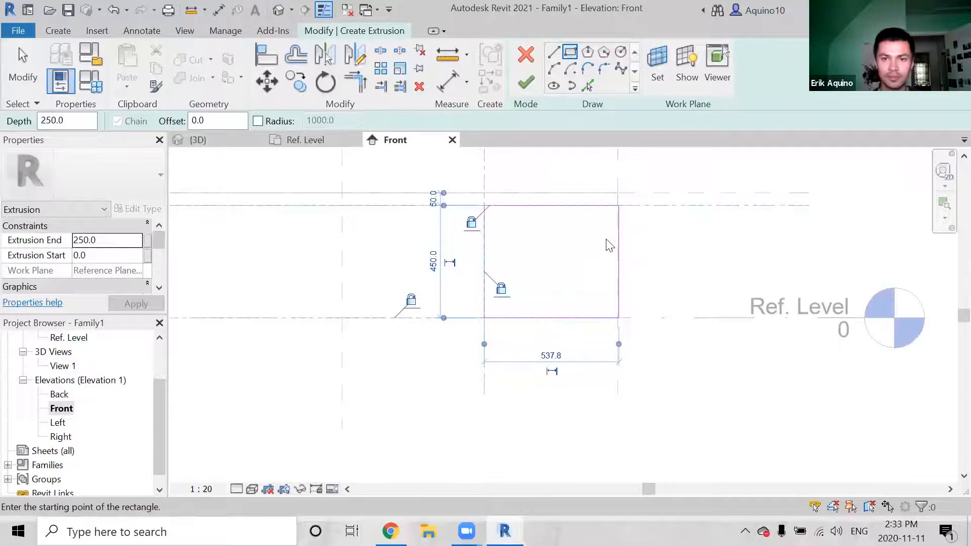
Move the box profile's right edge onto the right Box Width reference plane, lock it there, and finish the extrusion
scroll(635, 248, up, 5)
key(Escape)
drag(605, 238, 596, 298)
click(585, 299)
scroll(612, 265, down, 3)
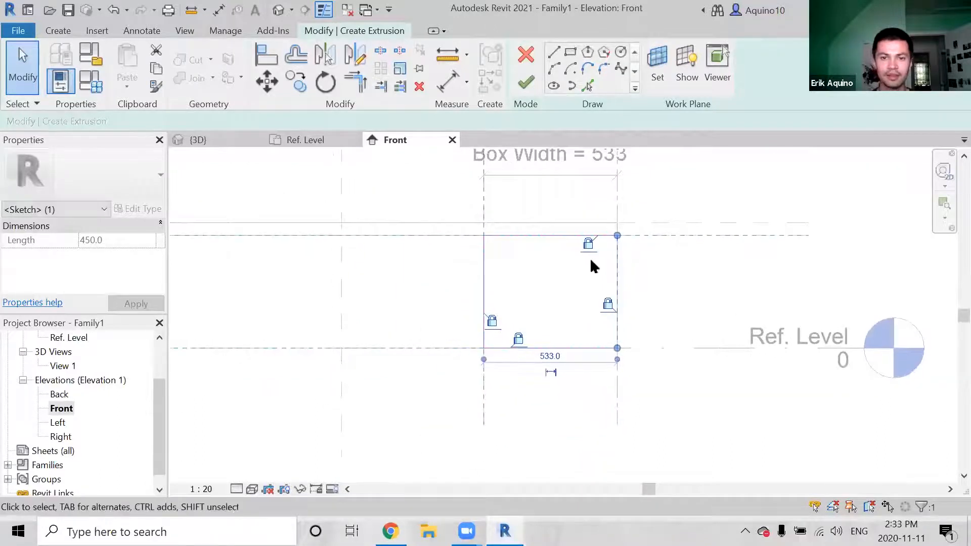
click(526, 82)
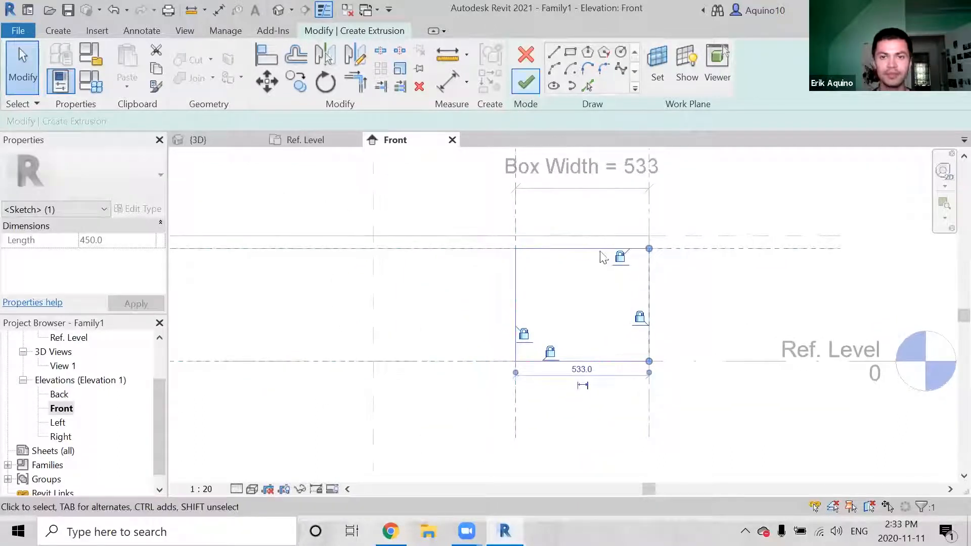
In the Left elevation, stretch one support extrusion to the outer depth planes, from -400 to 400, and lock both ends
scroll(564, 309, down, 5)
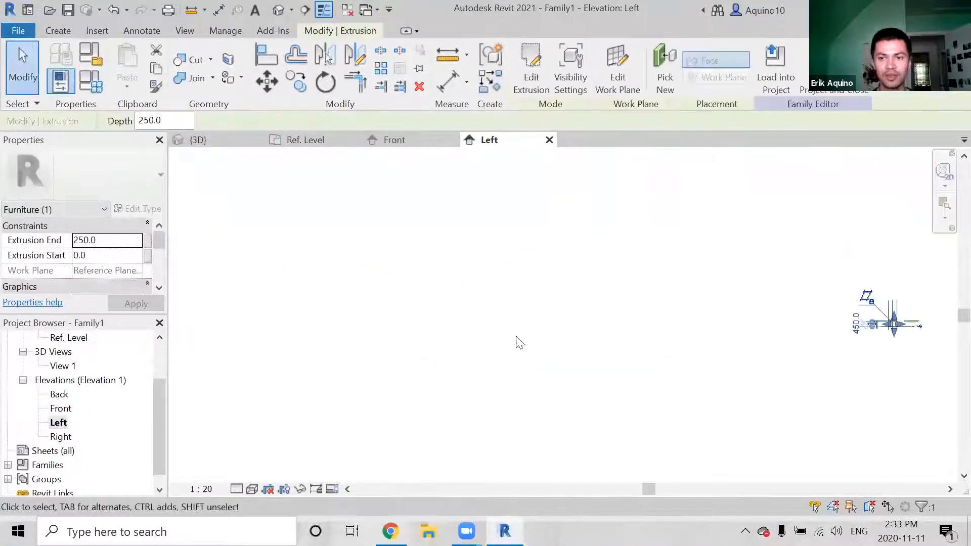
scroll(685, 347, up, 6)
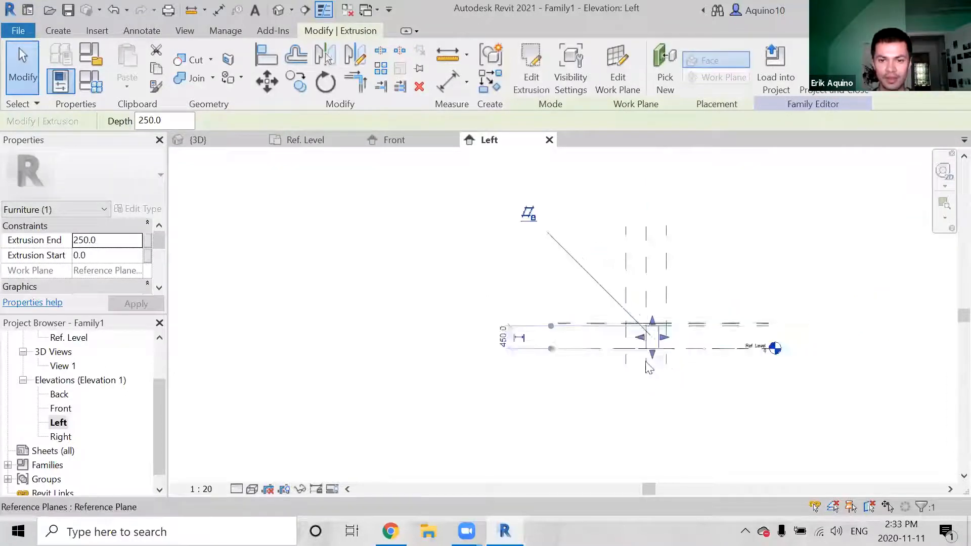
click(633, 358)
scroll(630, 354, up, 2)
click(627, 332)
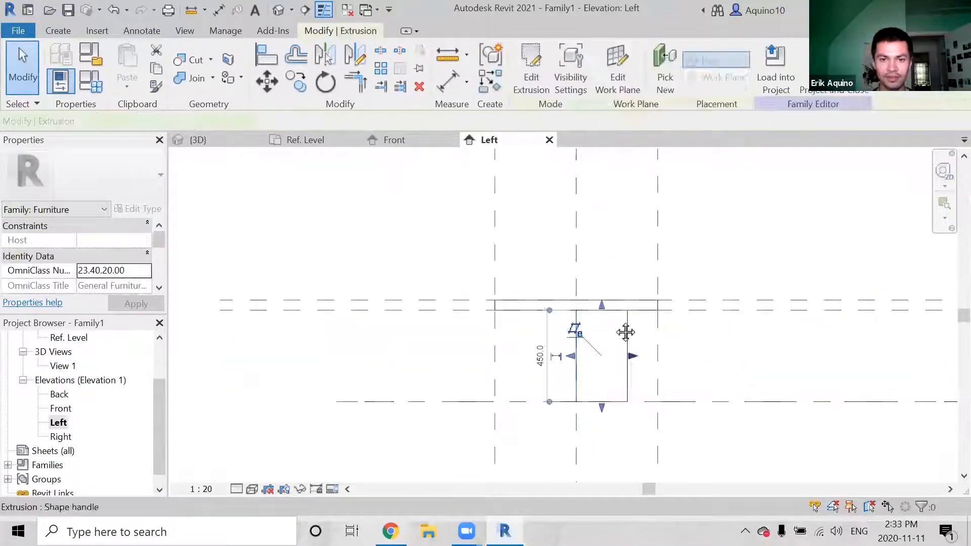
drag(642, 319, 661, 319)
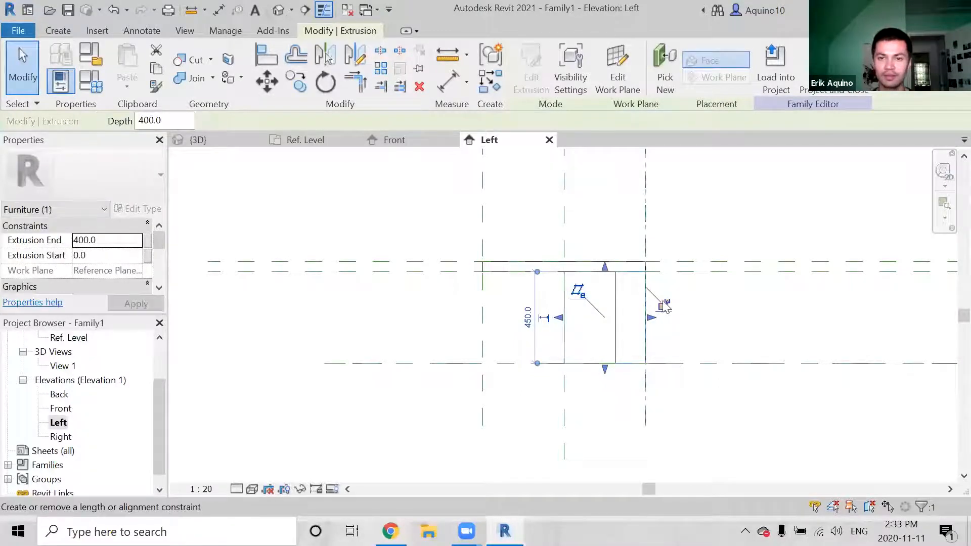
scroll(587, 324, down, 3)
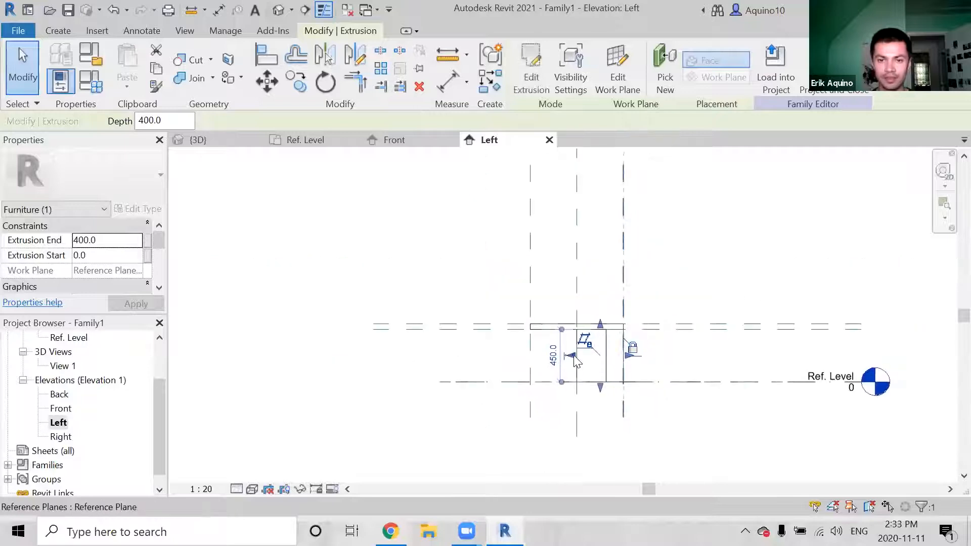
scroll(567, 357, up, 2)
drag(568, 357, 493, 288)
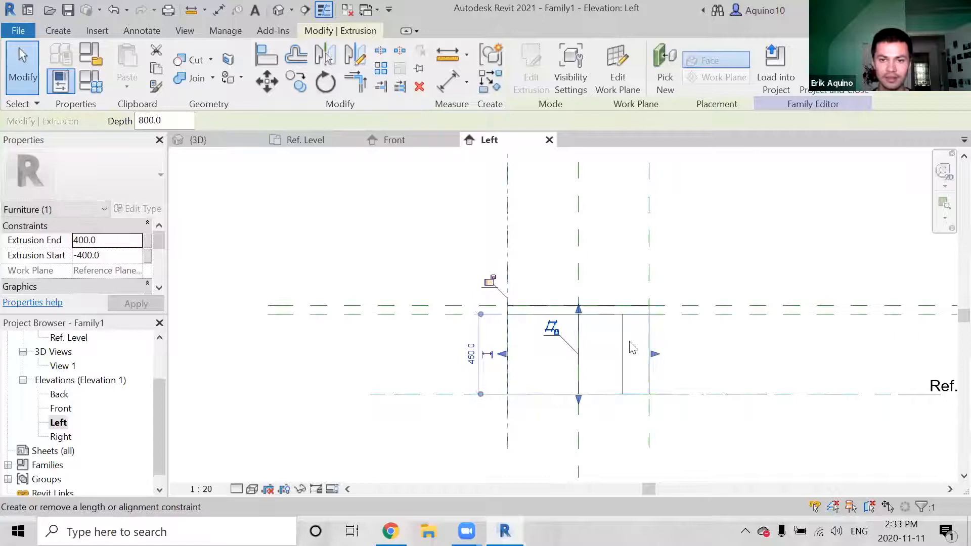
Stretch the remaining 250 mm deep support extrusion to the same outer planes, from -400 to 400, lock its ends, and deselect it
key(ctrl+z)
key(ctrl+z)
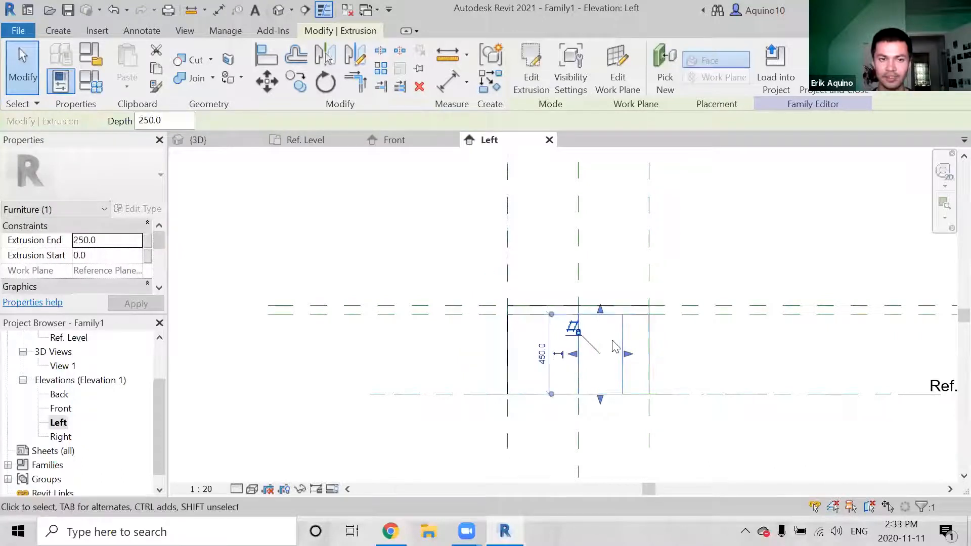
drag(629, 354, 666, 319)
drag(575, 354, 488, 282)
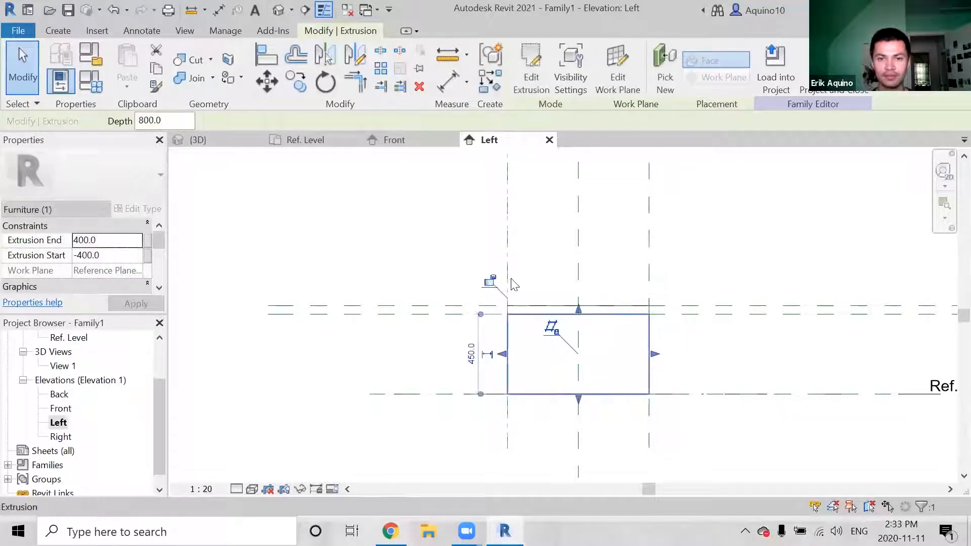
click(431, 204)
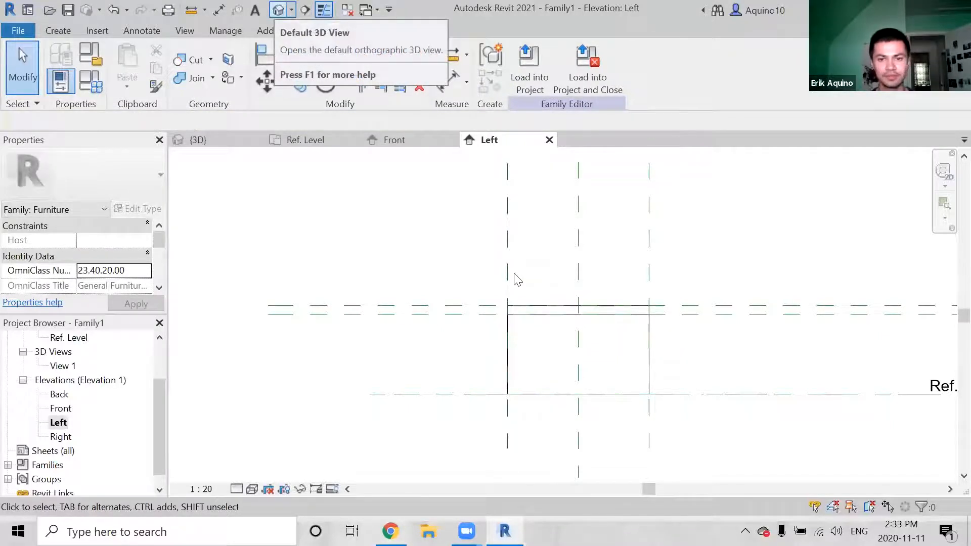
Examine the table in the default 3D view and compare it with the bench photo on the Architizer page in Chrome
shift+middle_drag(529, 305, 521, 223)
shift+middle_drag(560, 224, 653, 226)
key(alt+Tab)
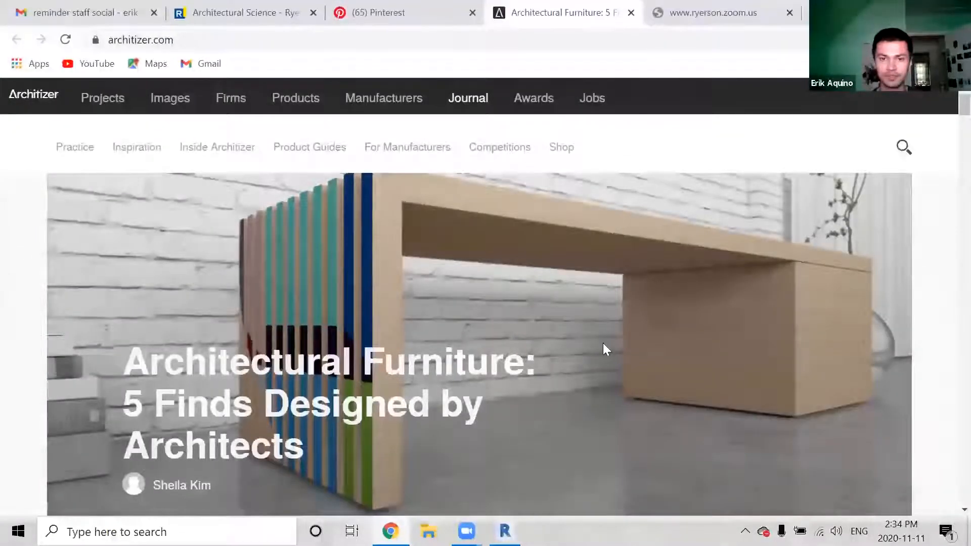
key(alt+Tab)
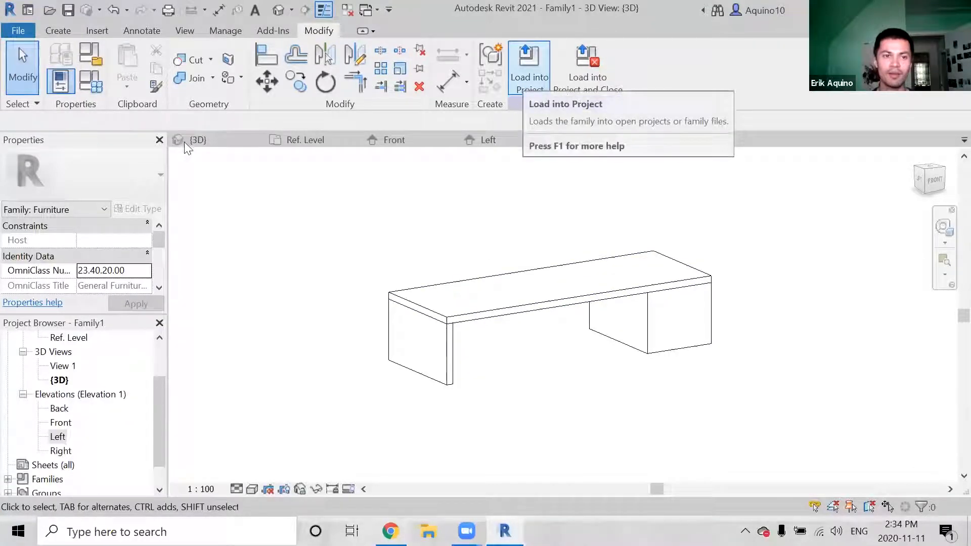
Load the family into Project1, cancel placing an instance, and return to the family's 3D view
click(526, 81)
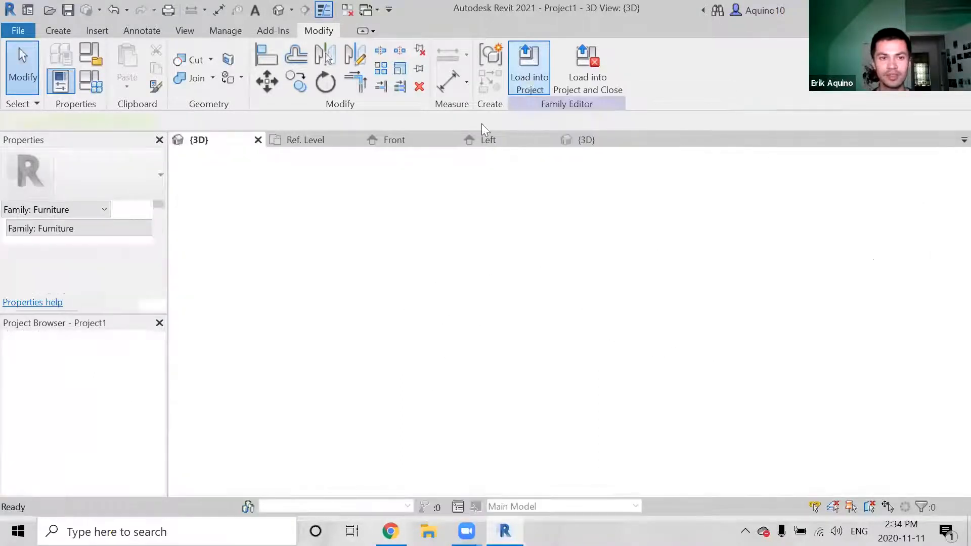
middle_drag(434, 291, 470, 258)
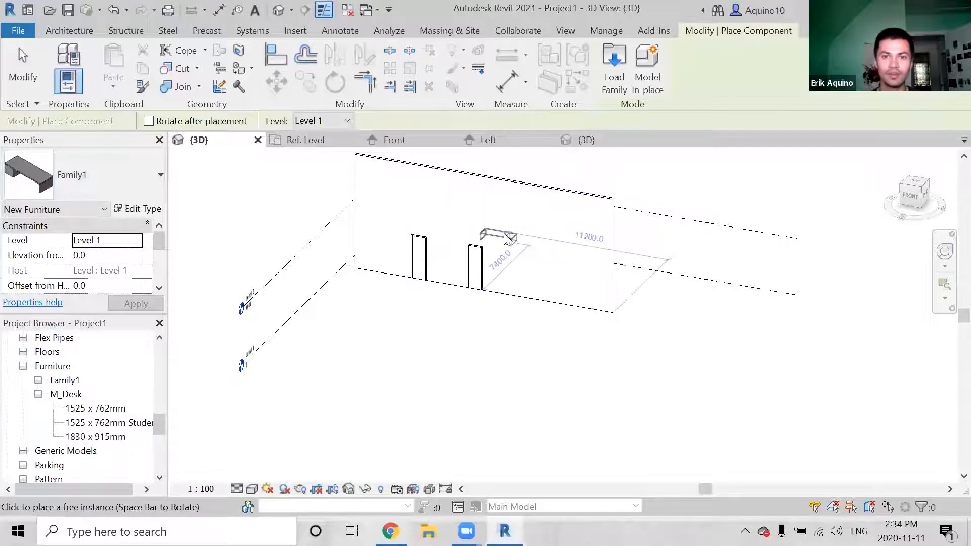
key(Escape)
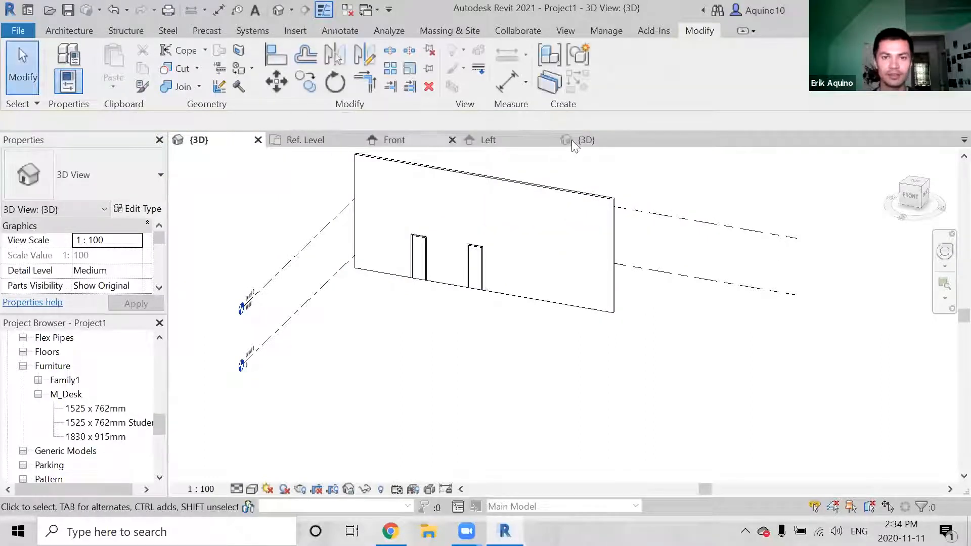
click(506, 142)
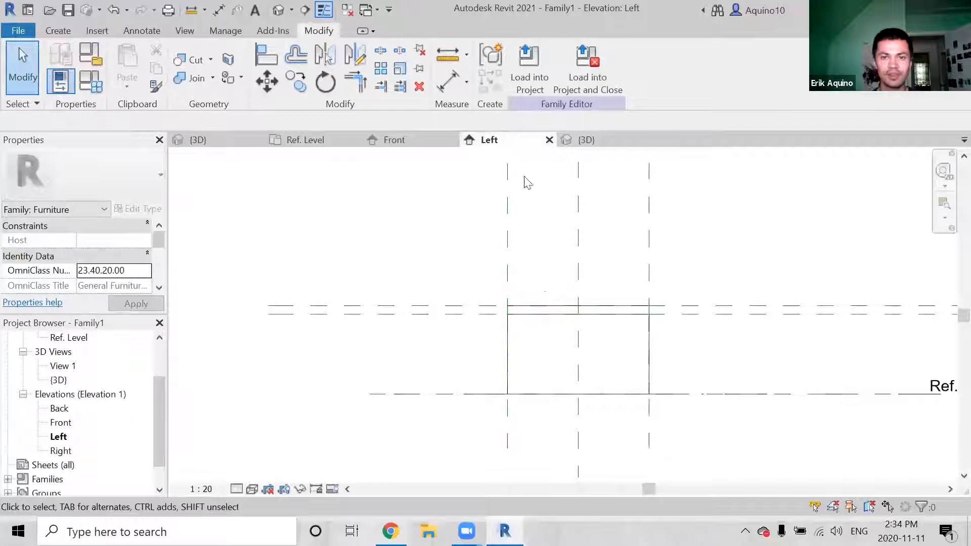
click(587, 140)
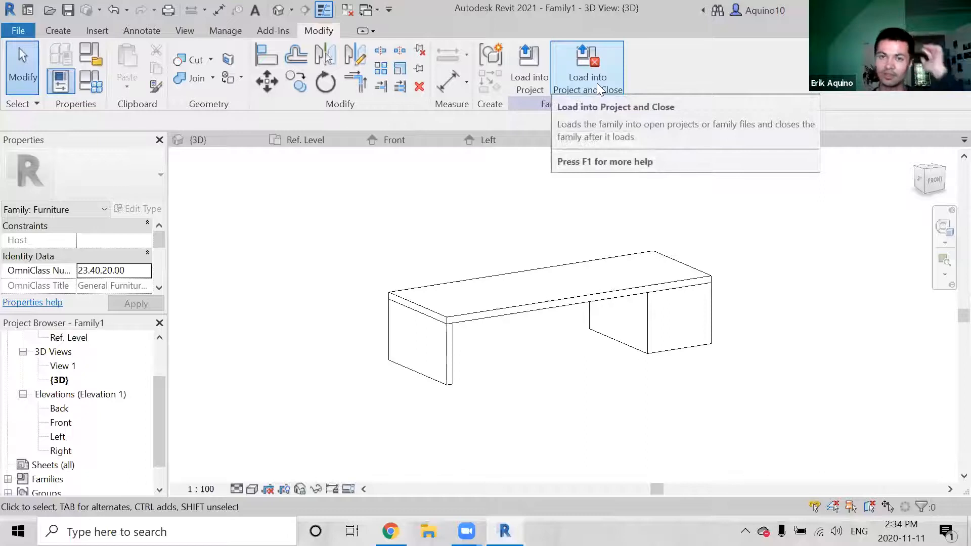
Load the family into the project and close it, saving it as Bench in the DAS IT folder
click(597, 83)
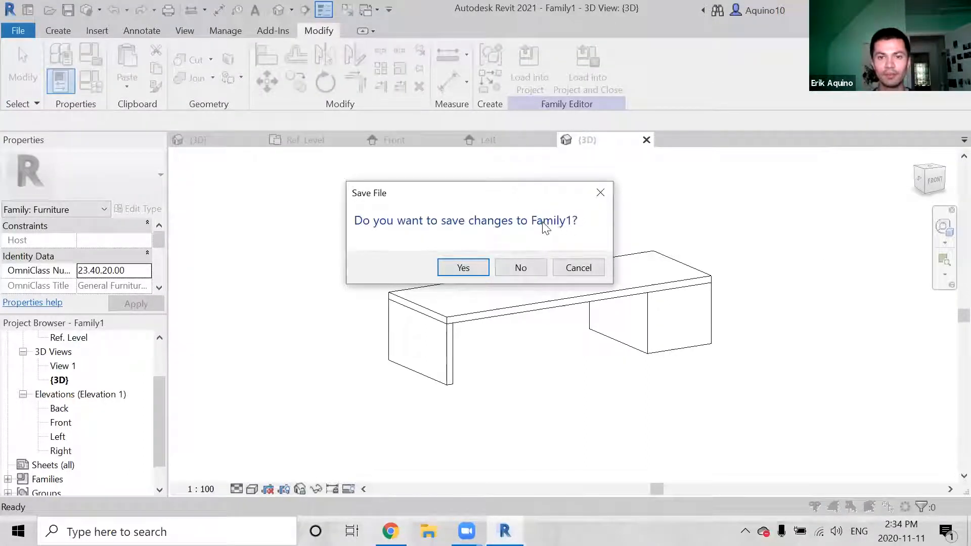
click(476, 267)
double_click(314, 178)
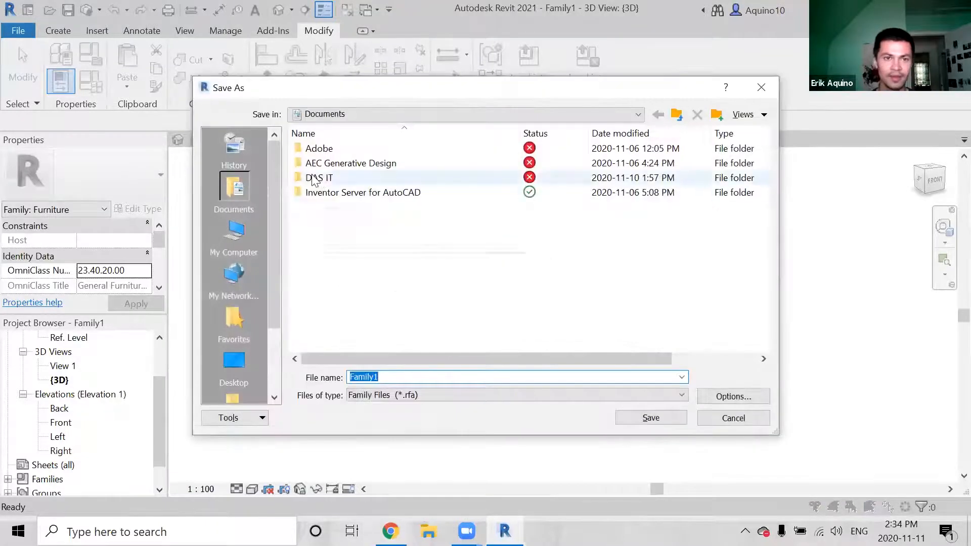
scroll(375, 264, down, 4)
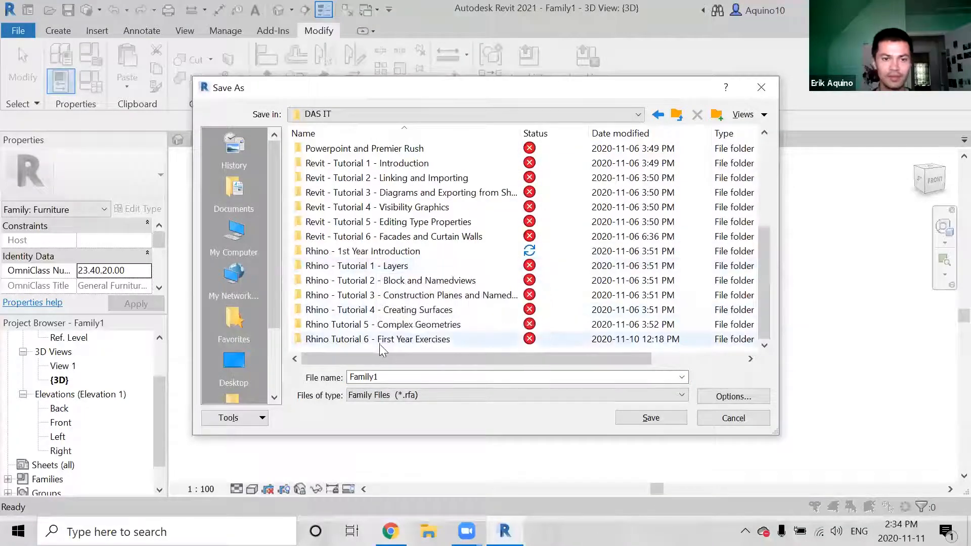
double_click(397, 375)
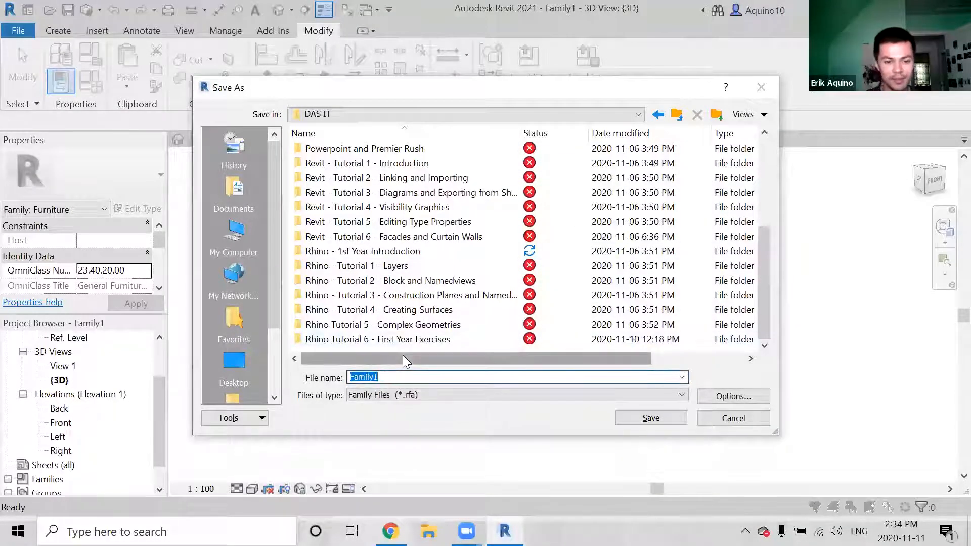
text(Bench)
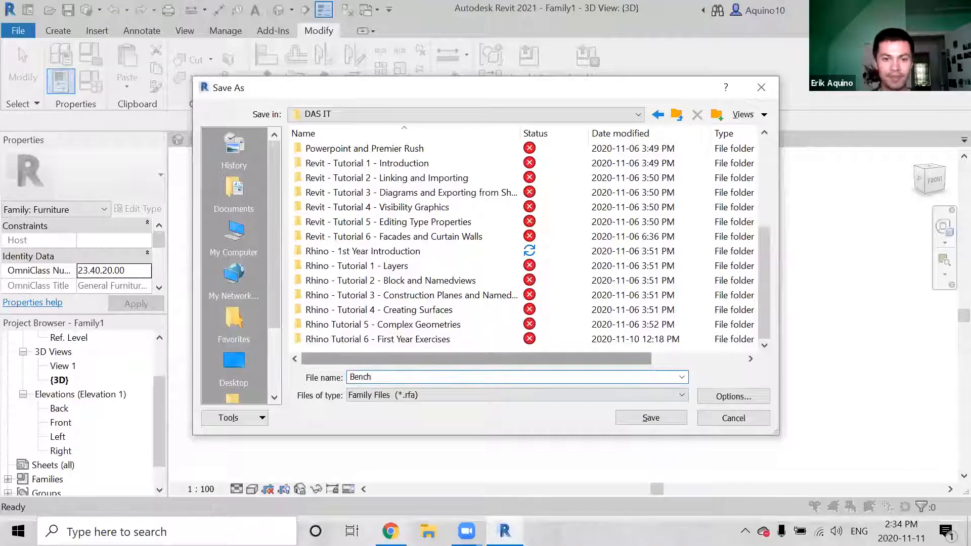
click(626, 416)
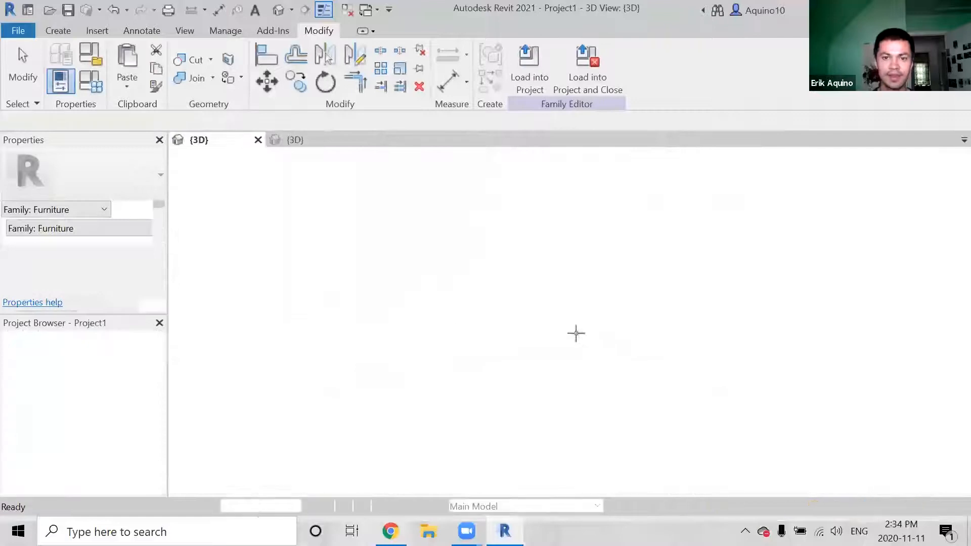
Place one Bench instance on Level 1 in front of the wall and end the placement
middle_drag(478, 333, 505, 340)
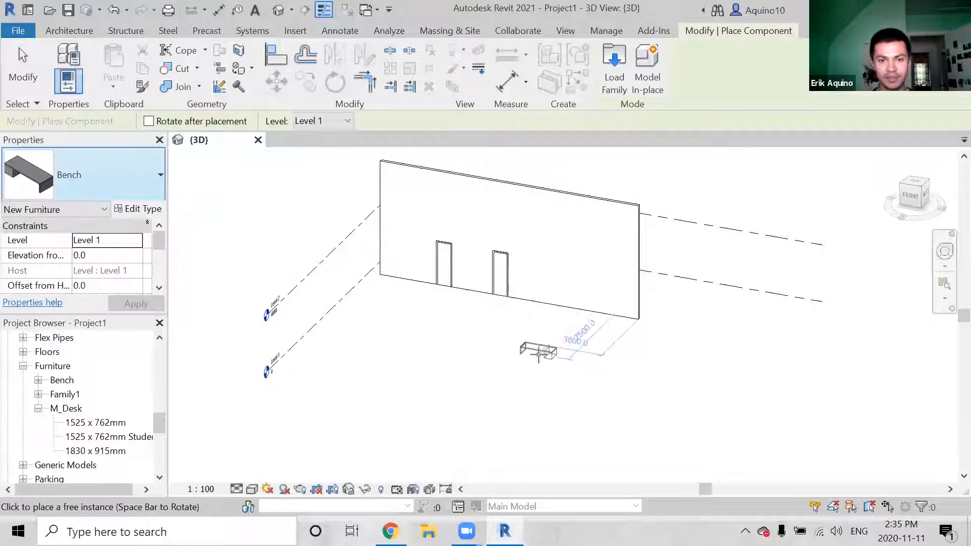
click(541, 351)
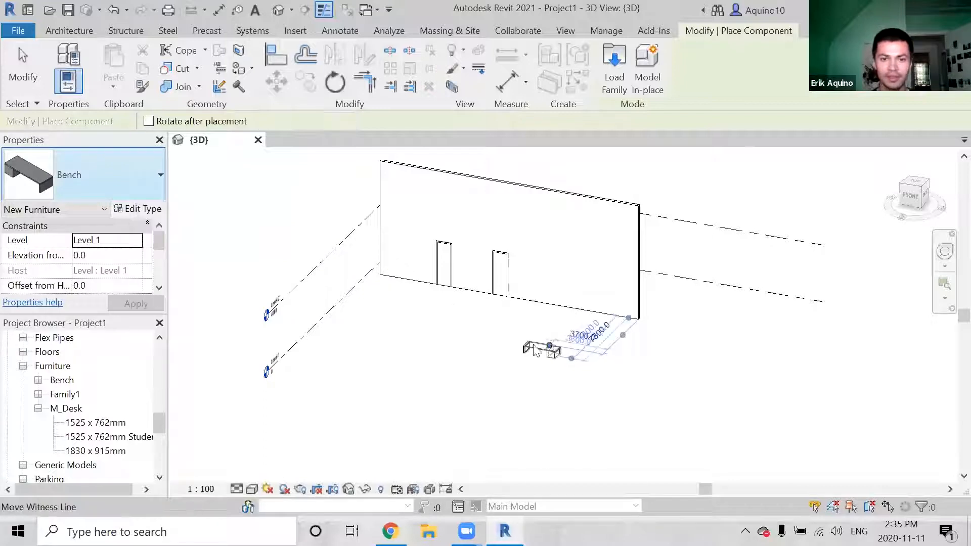
scroll(554, 350, up, 4)
scroll(577, 342, up, 1)
key(Escape)
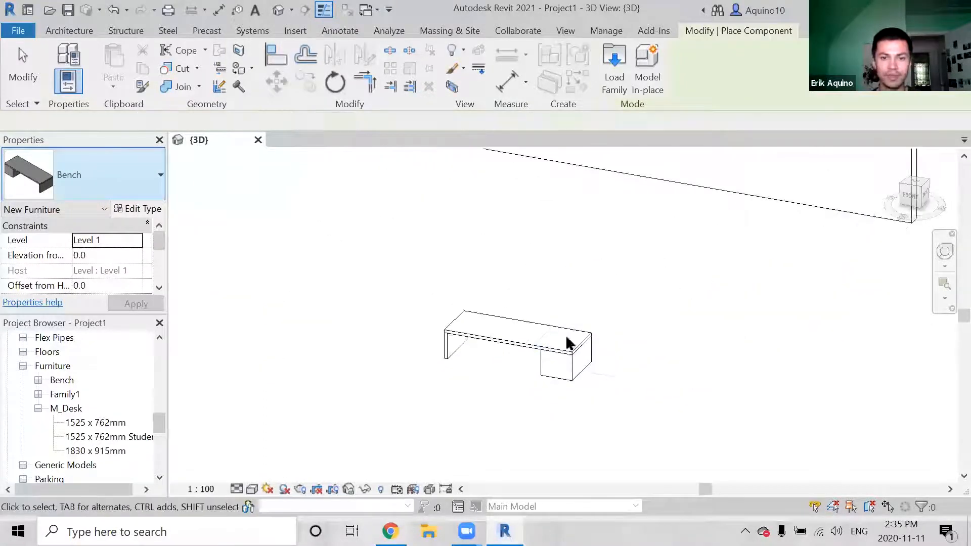
Set the placed bench's Box Width to 400 and apply the change
scroll(551, 354, up, 2)
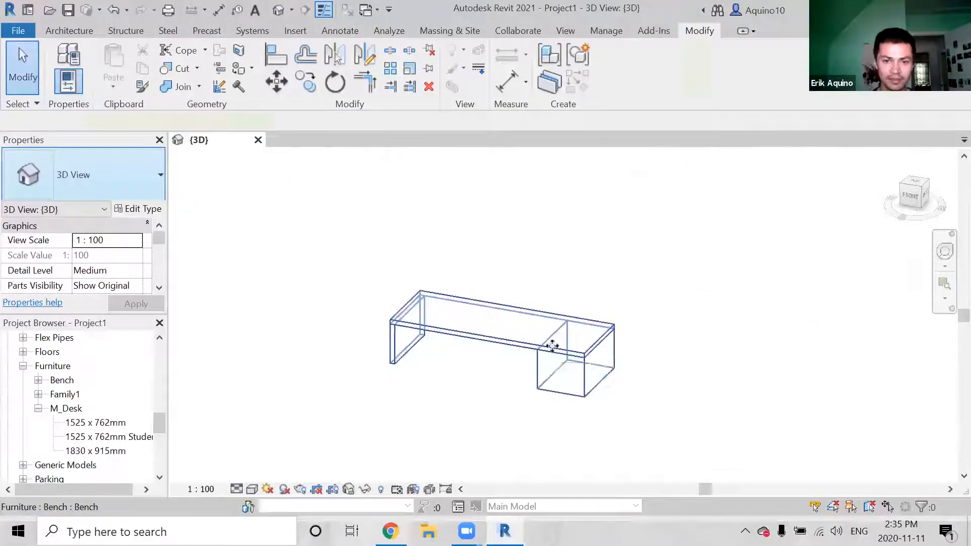
click(550, 343)
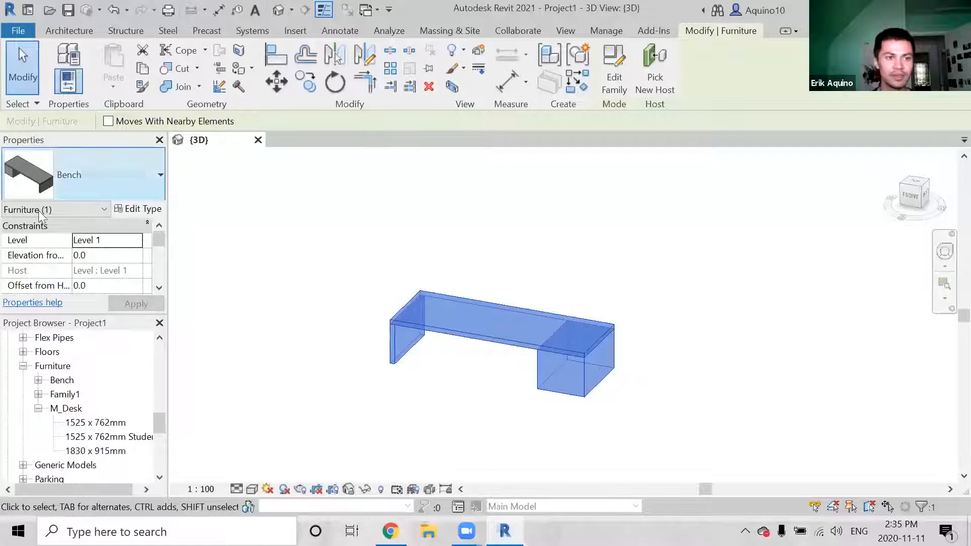
scroll(82, 254, down, 2)
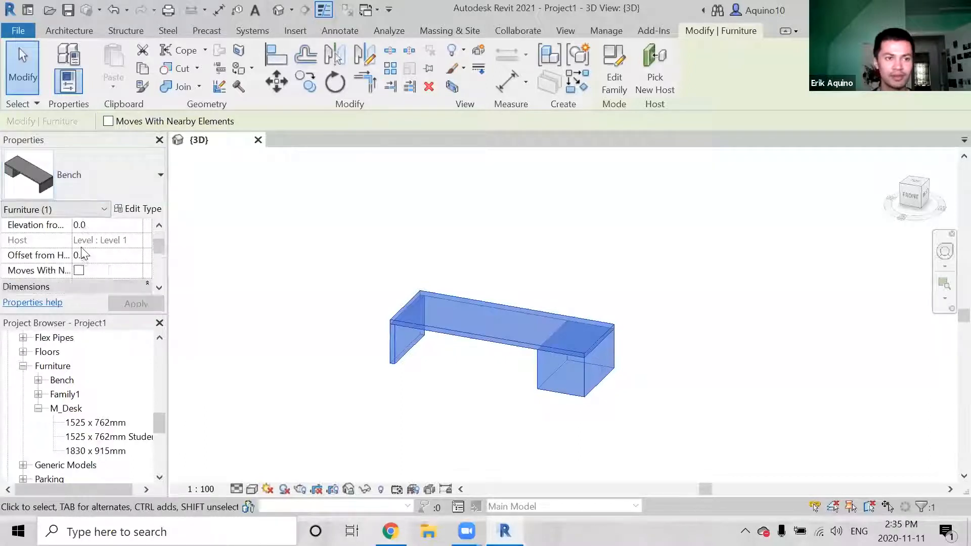
scroll(84, 253, down, 5)
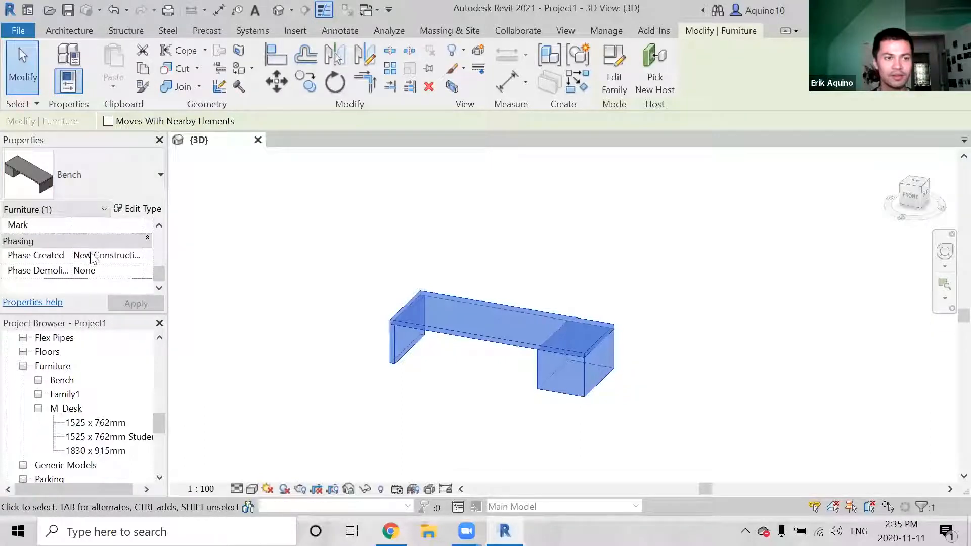
scroll(91, 258, up, 5)
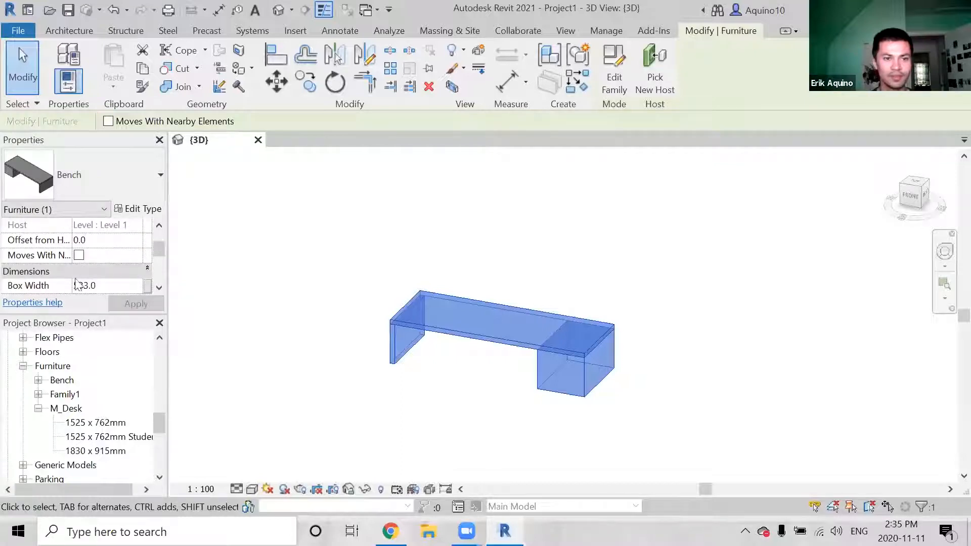
click(112, 284)
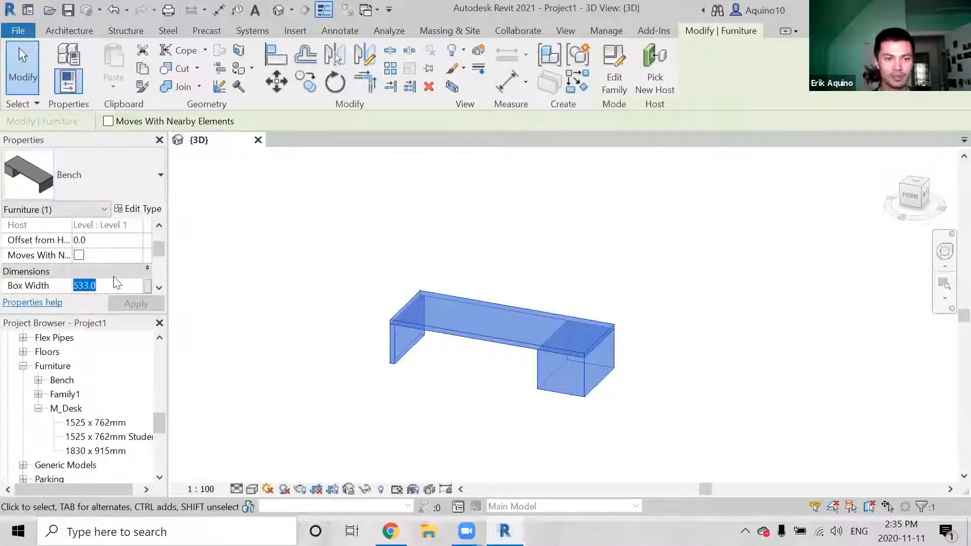
text(400)
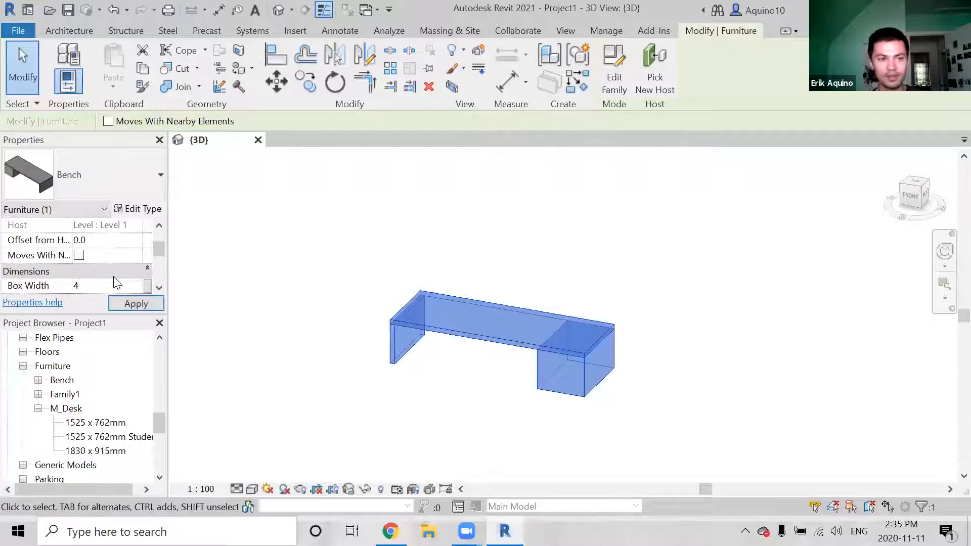
click(126, 304)
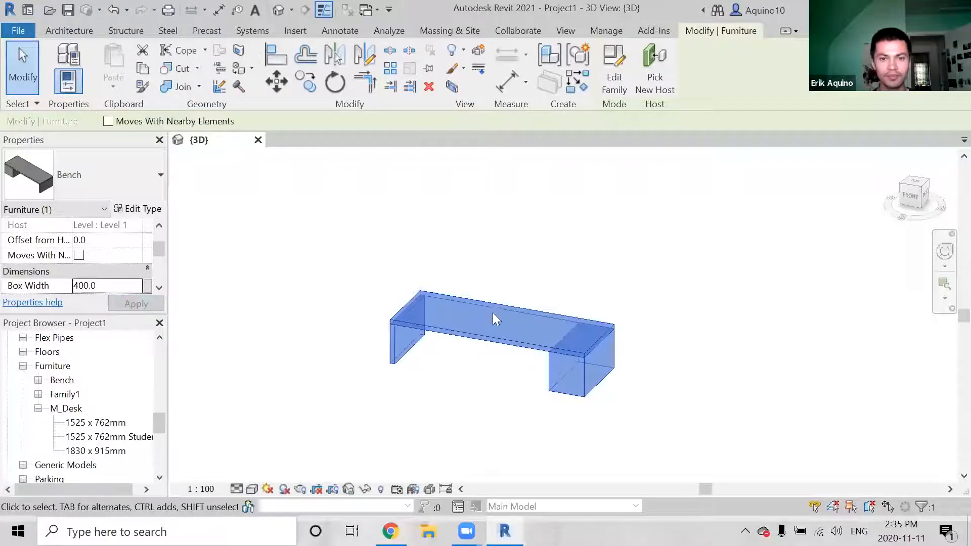
Copy the placed bench about 3470 mm along its length to make a second bench beside the original
scroll(495, 318, down, 3)
click(538, 280)
click(501, 296)
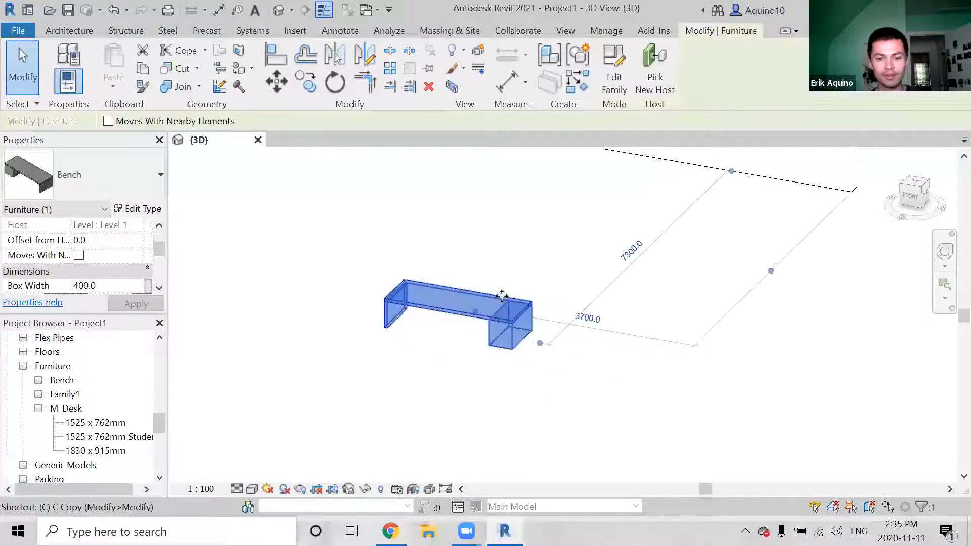
key(c)
click(504, 297)
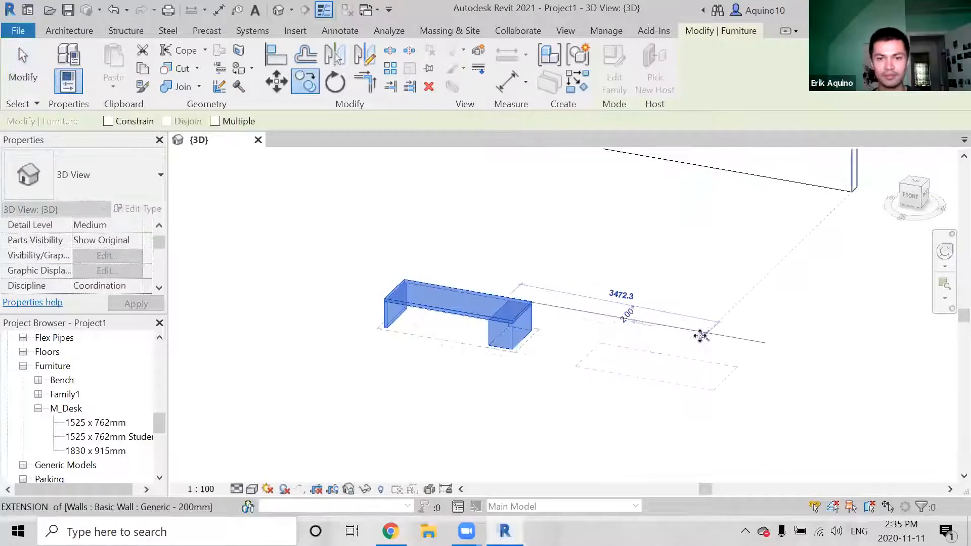
click(701, 336)
click(555, 335)
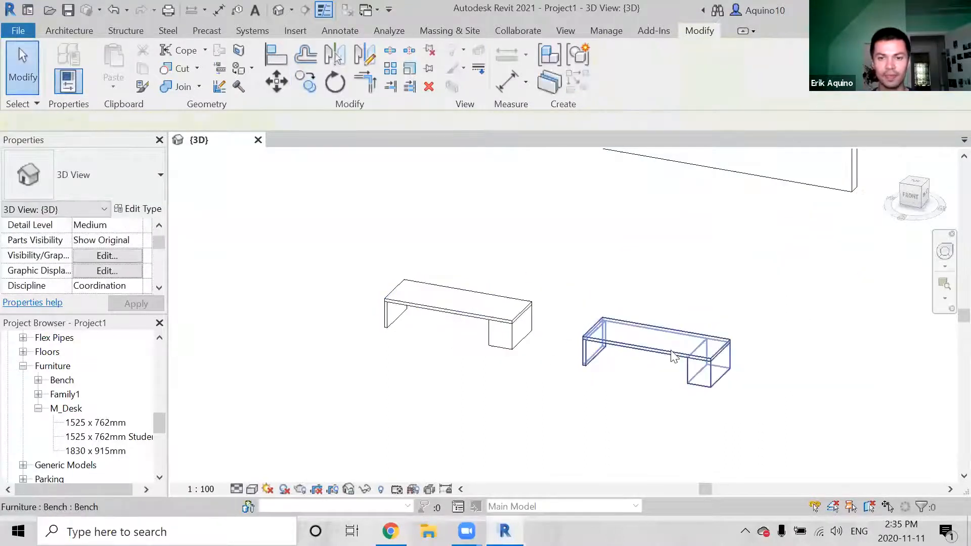
Set the copied bench's Box Width to 800, then select the original bench to compare its Box Width and clear the selection
click(675, 335)
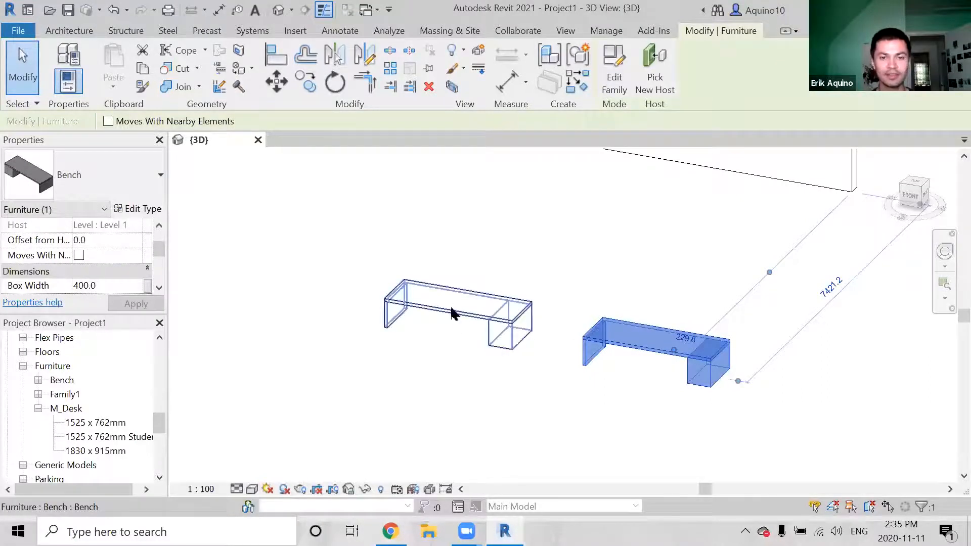
double_click(111, 285)
text(800)
click(133, 303)
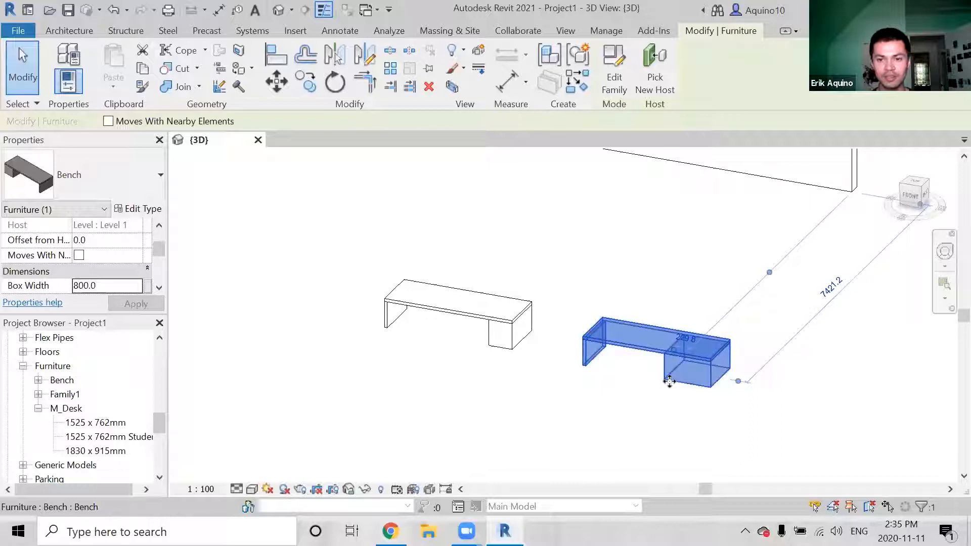
click(516, 338)
click(538, 377)
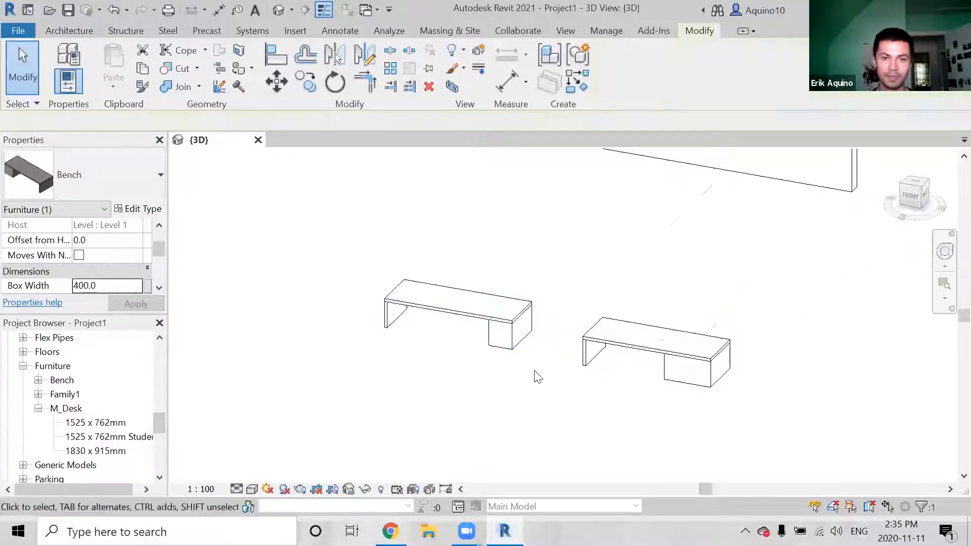
Set the Height type parameter of the copied bench's type to 2000 and apply it, keeping both benches in view
click(588, 355)
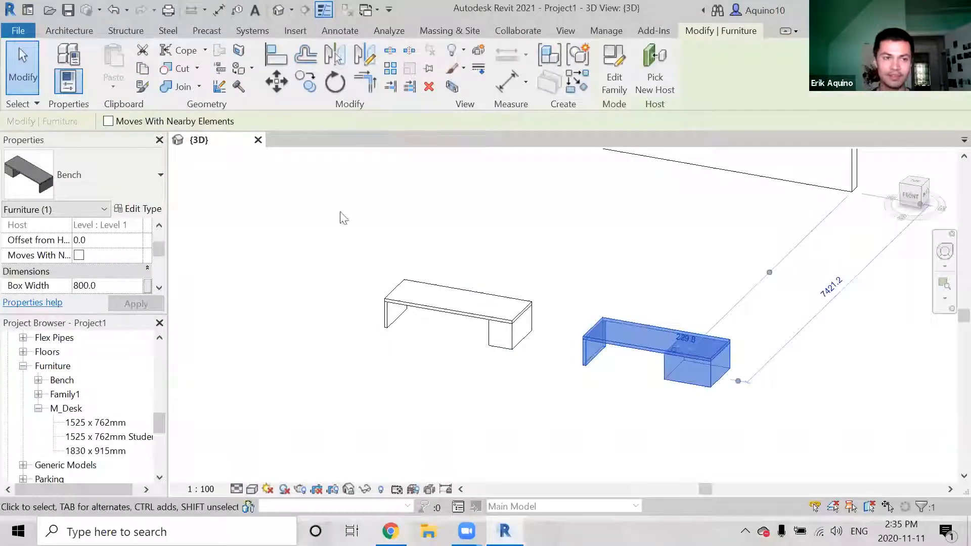
click(137, 210)
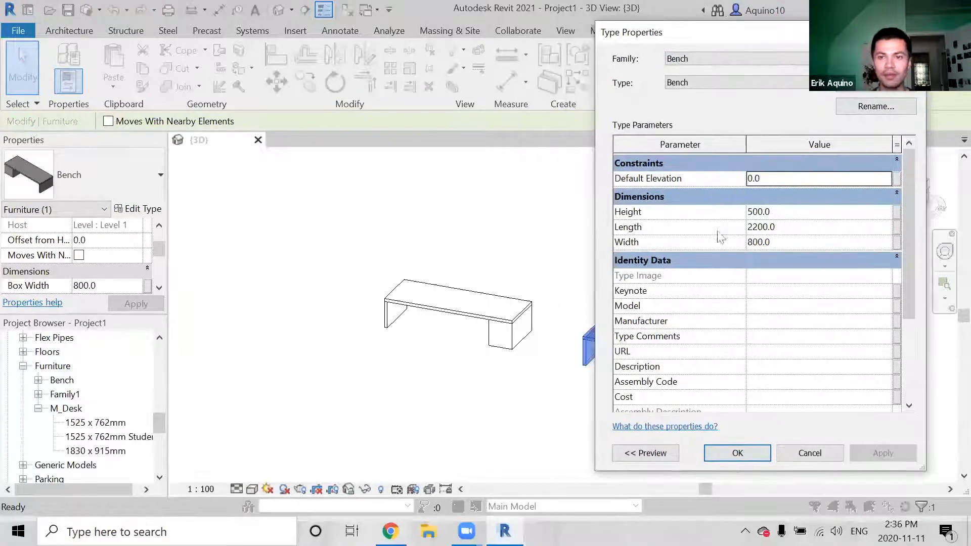
drag(694, 35, 784, 41)
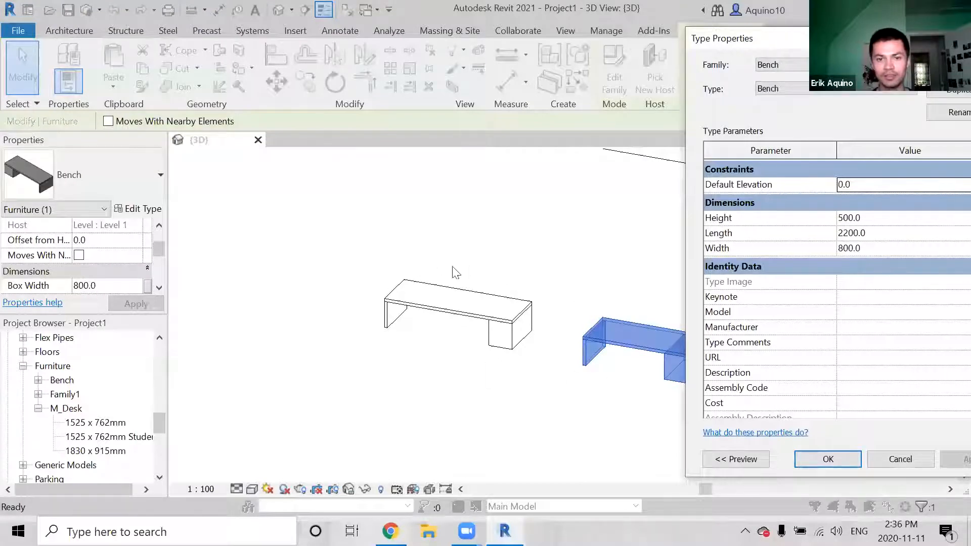
drag(738, 47, 30, 33)
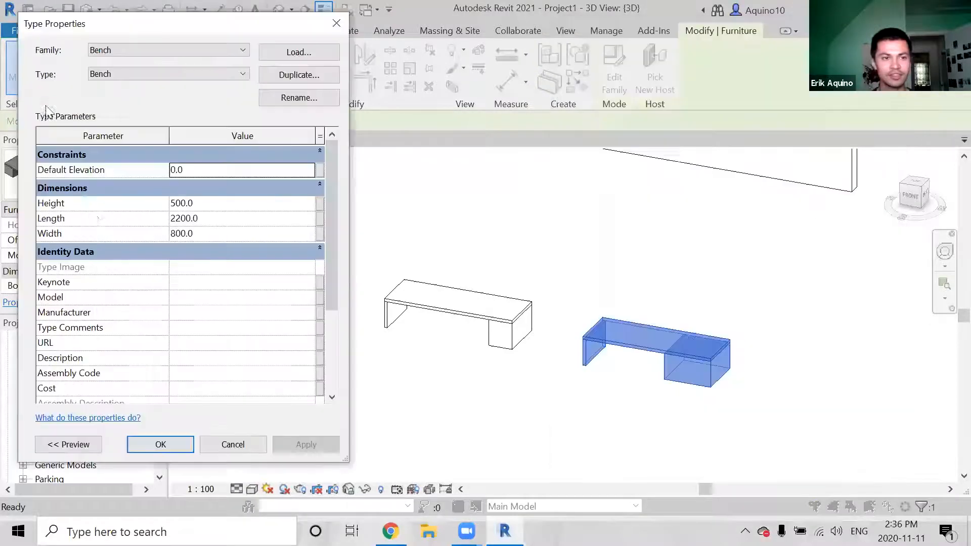
click(215, 203)
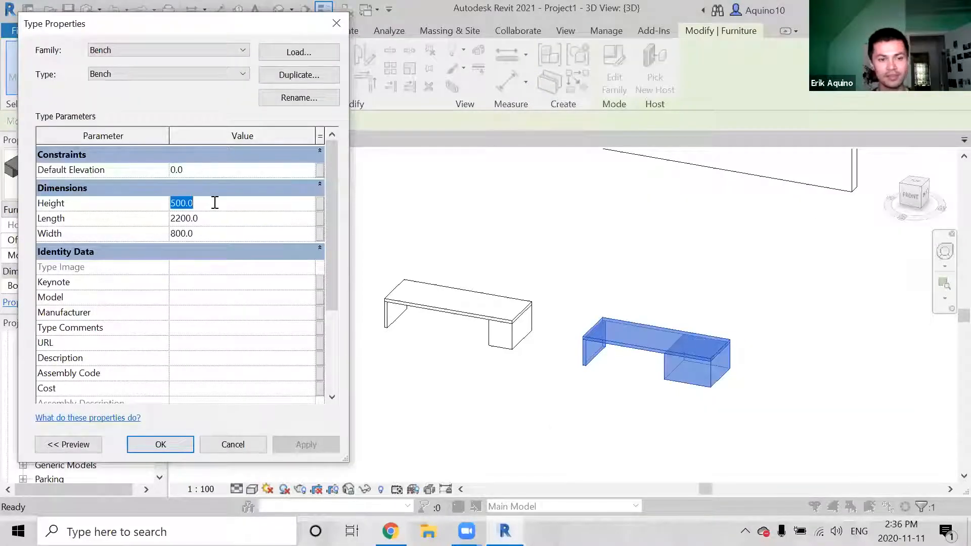
text(200)
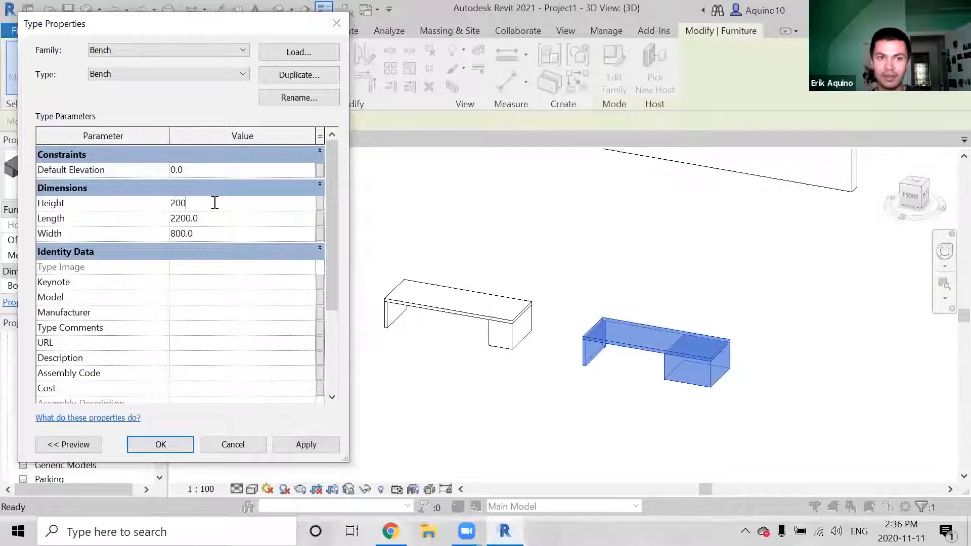
text(0)
click(219, 219)
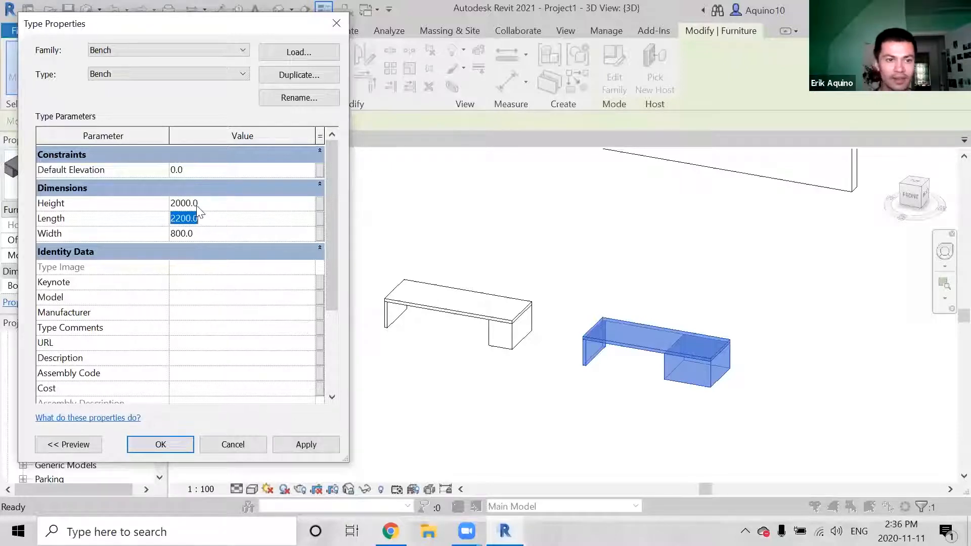
click(213, 203)
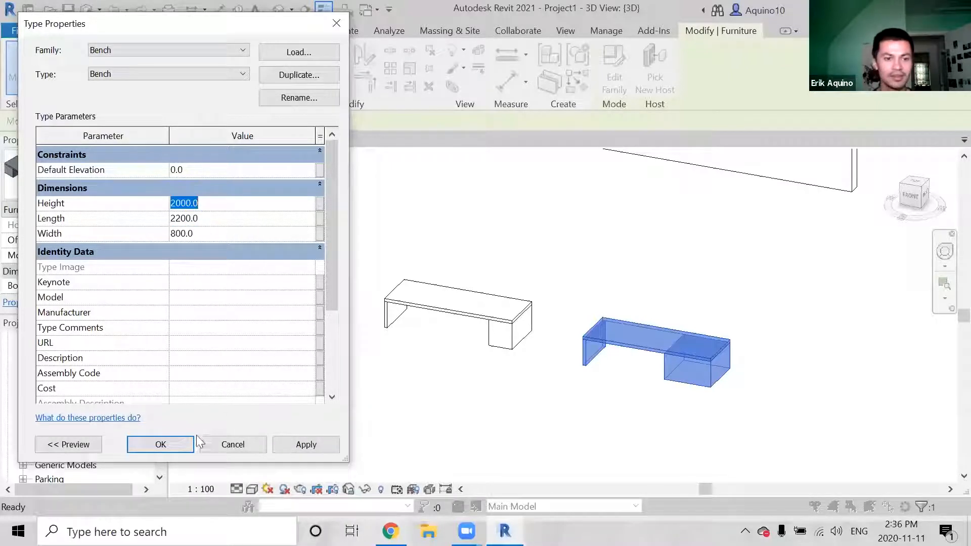
click(294, 446)
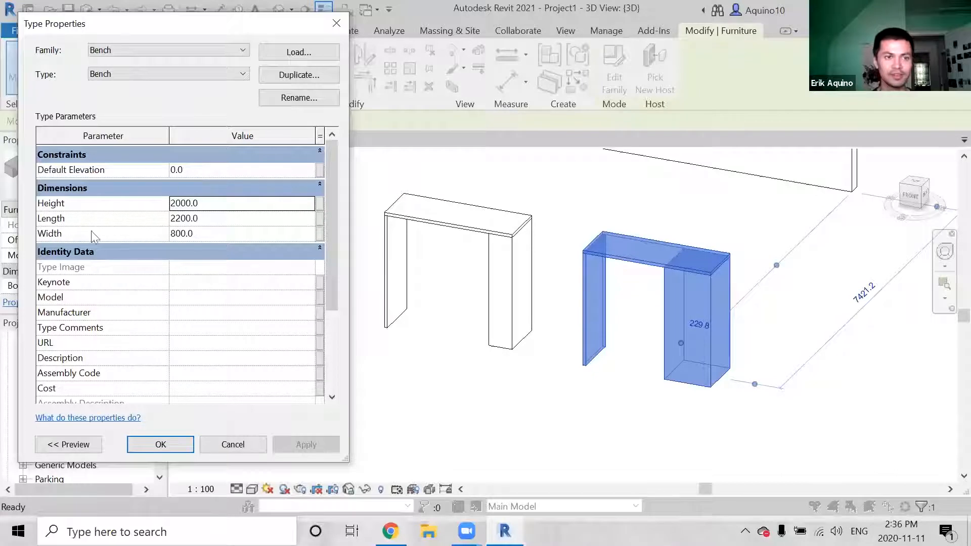
Set the bench type's Width to 500 and Length to 1000, applying each change, and accept the type properties
click(213, 220)
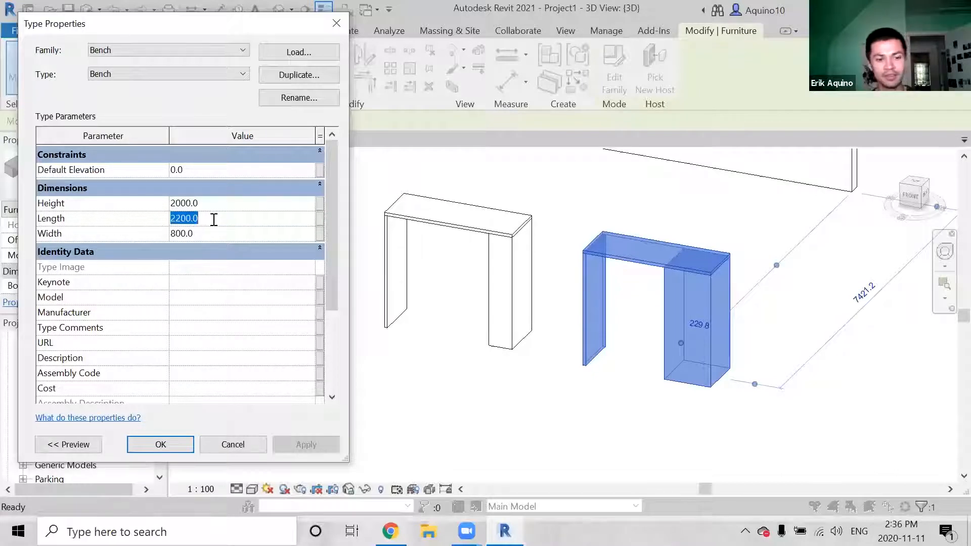
click(221, 233)
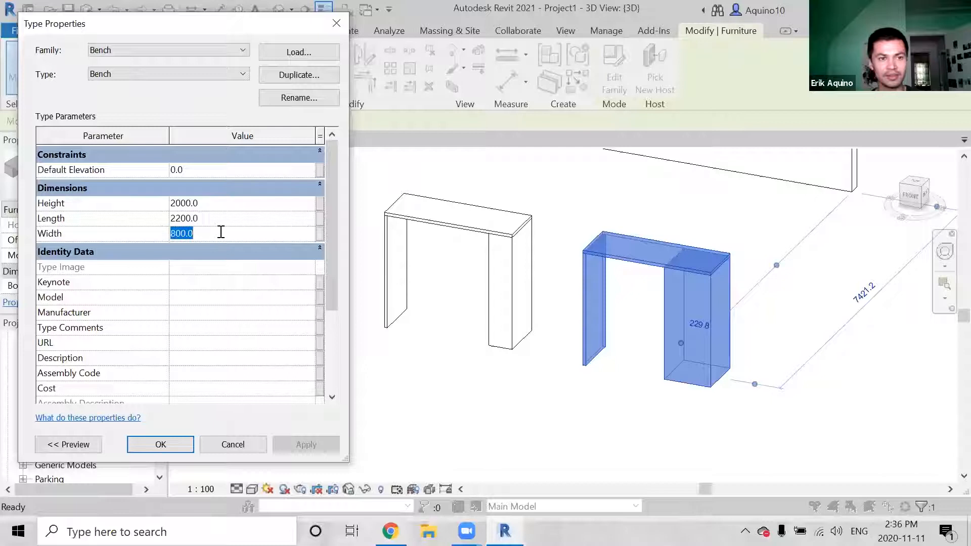
text(500)
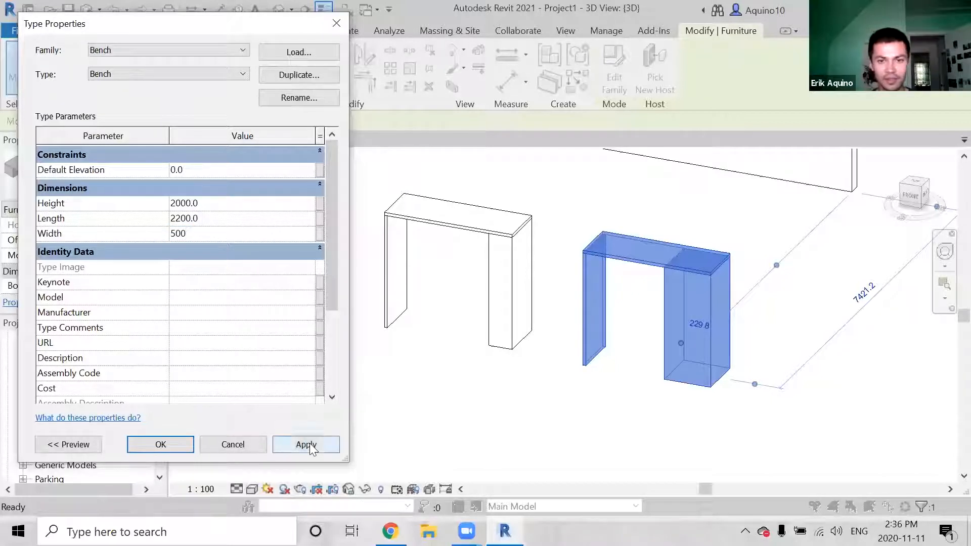
click(309, 443)
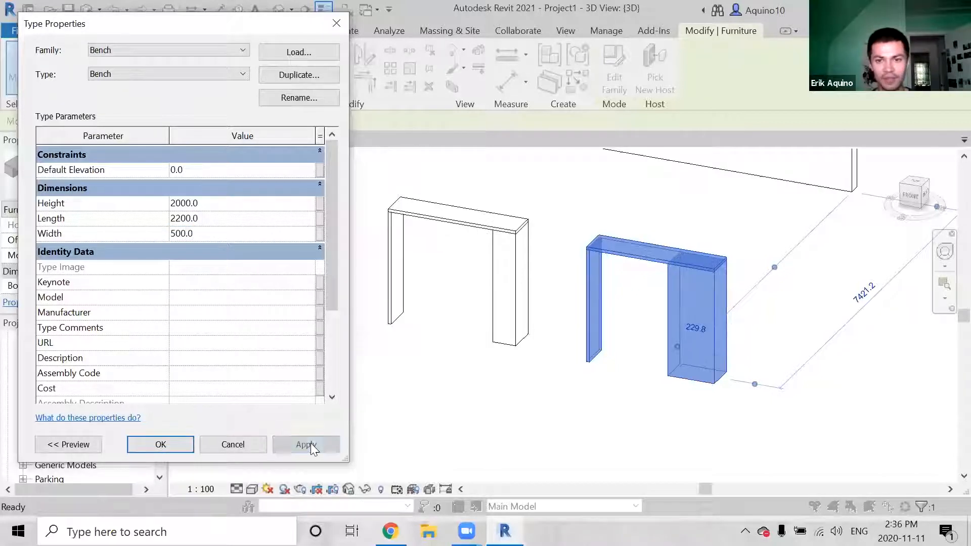
click(217, 221)
text(1000)
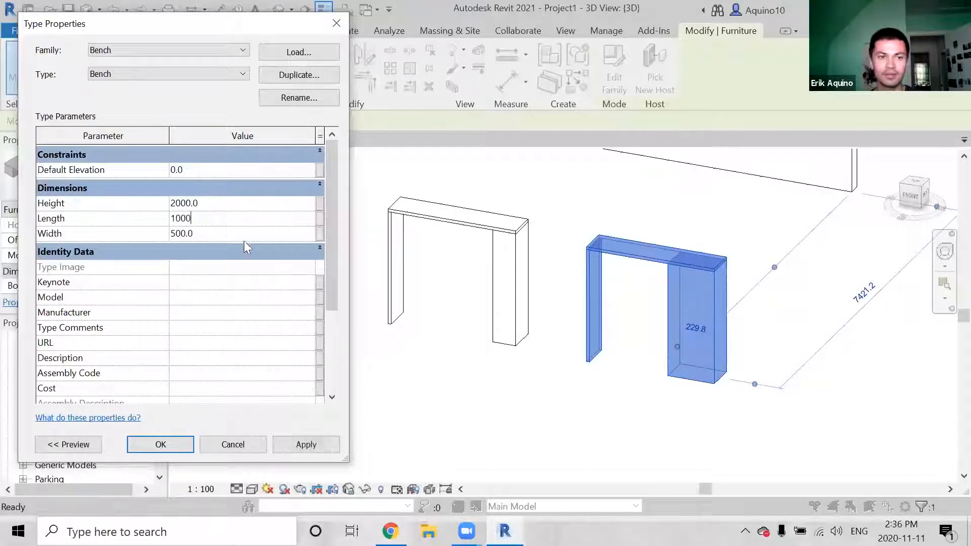
click(306, 444)
click(161, 444)
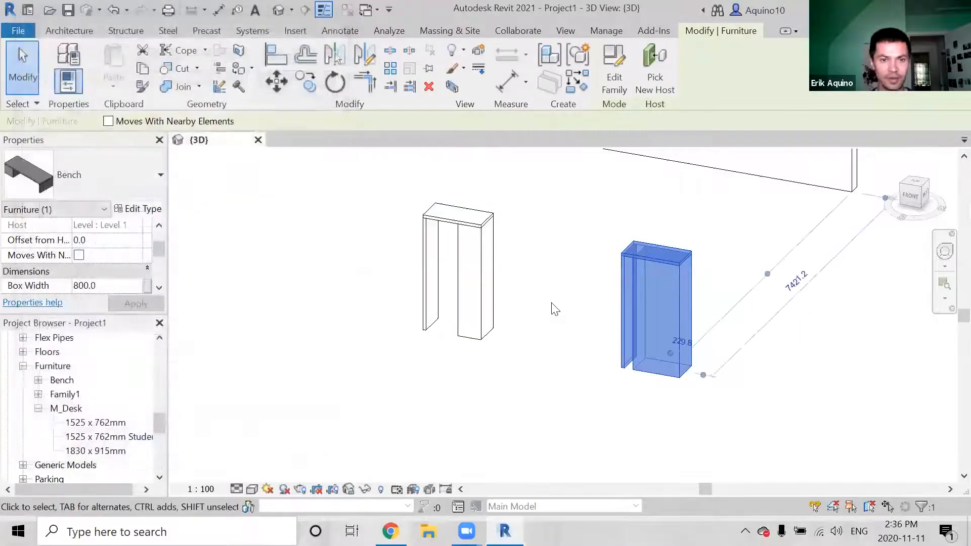
Open the selected bench's family for editing and start a new type in its family types
click(614, 77)
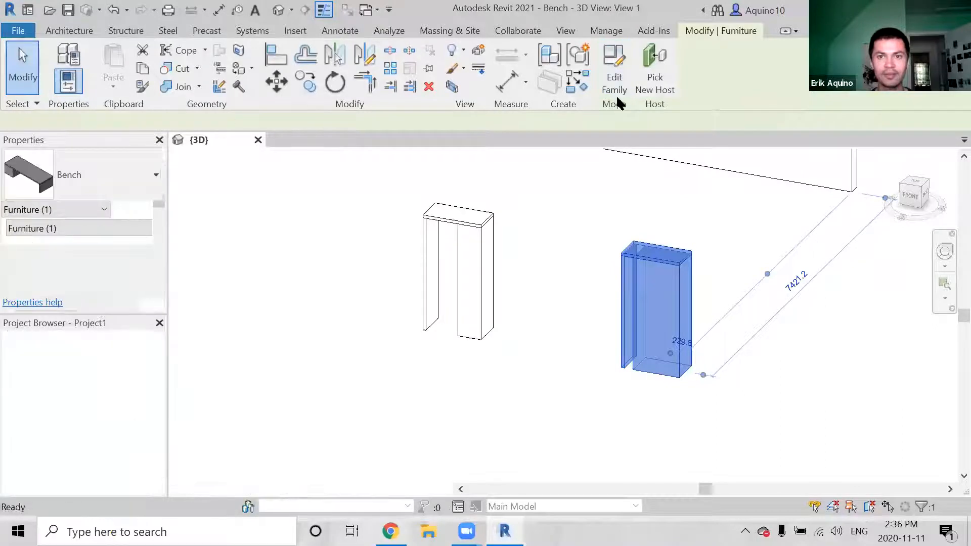
shift+middle_drag(511, 268, 572, 320)
middle_drag(568, 283, 547, 271)
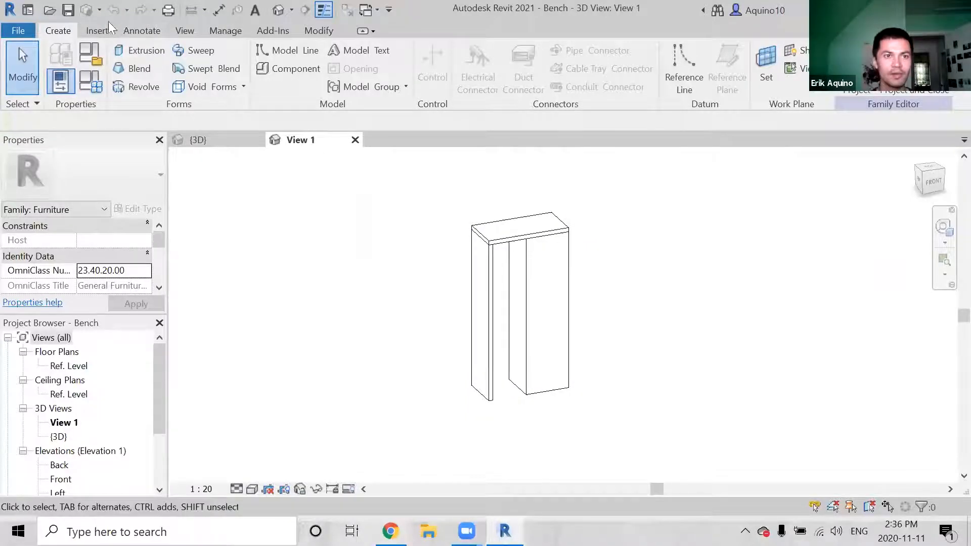
click(88, 82)
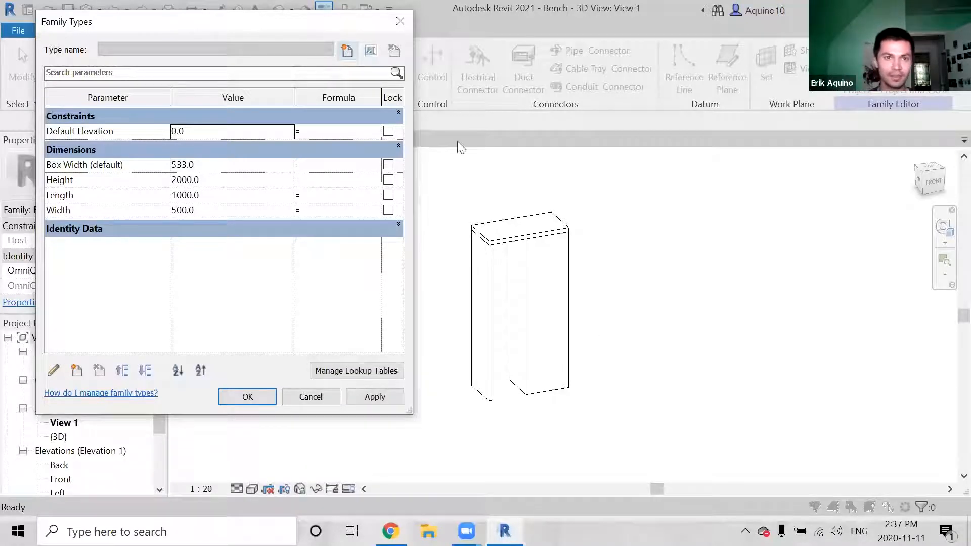
click(348, 51)
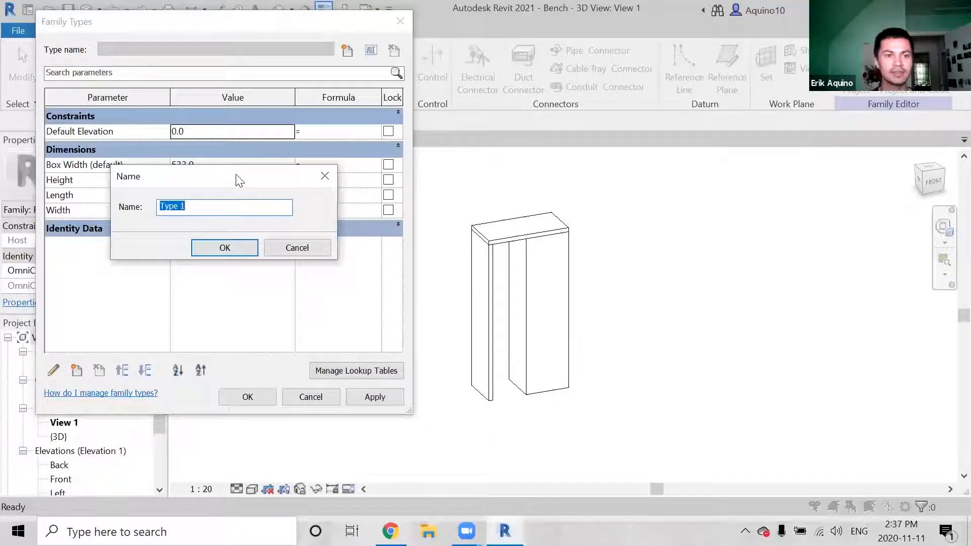
drag(243, 178, 548, 119)
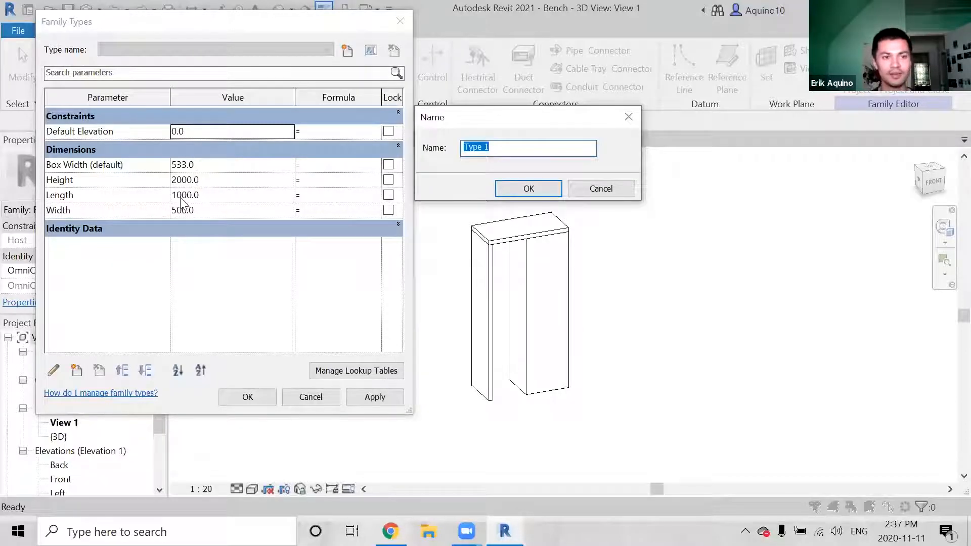
text(2000mm x)
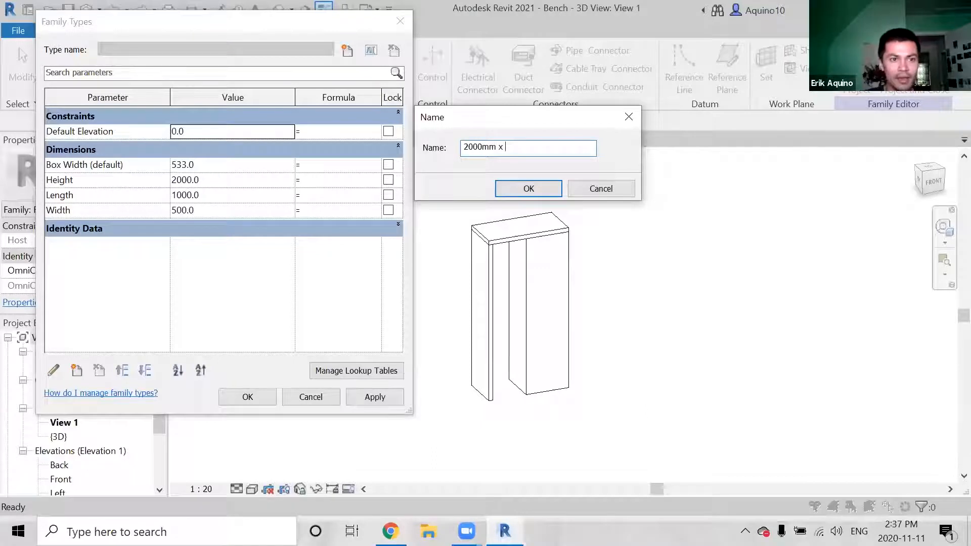
key(BackSpace)
key(BackSpace)
key(BackSpace)
key(BackSpace)
key(BackSpace)
key(BackSpace)
key(BackSpace)
key(BackSpace)
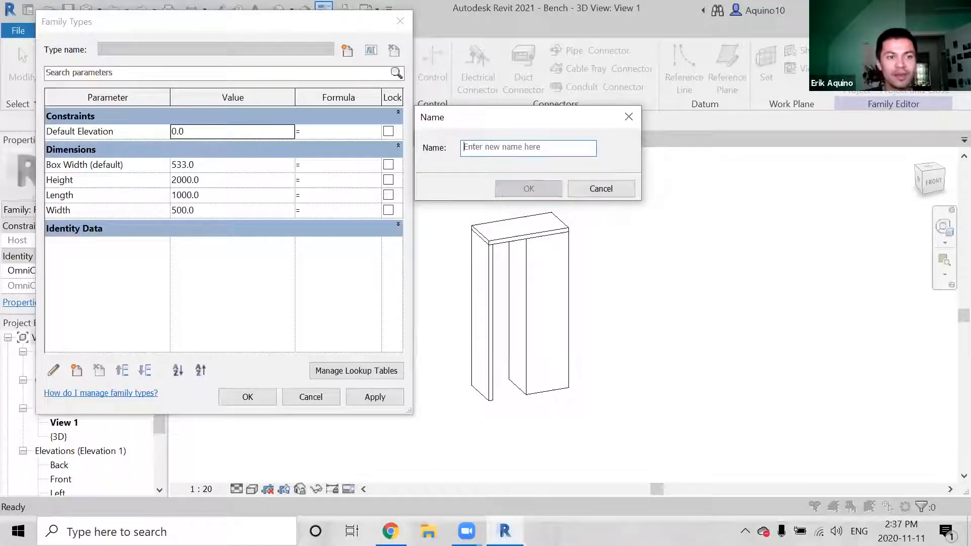
Name the new family type 1000mm x 500mm, create it, and check the list of types
text(1)
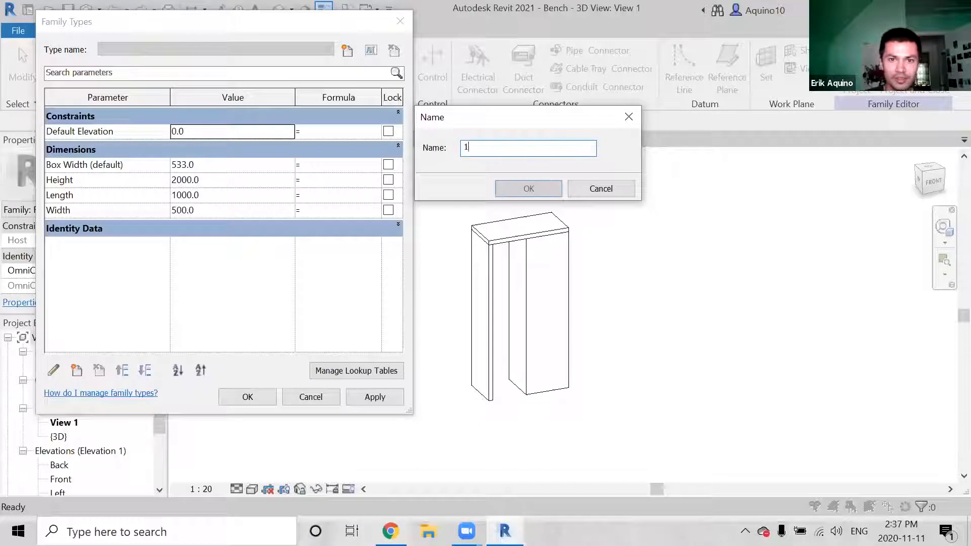
text(000mm )
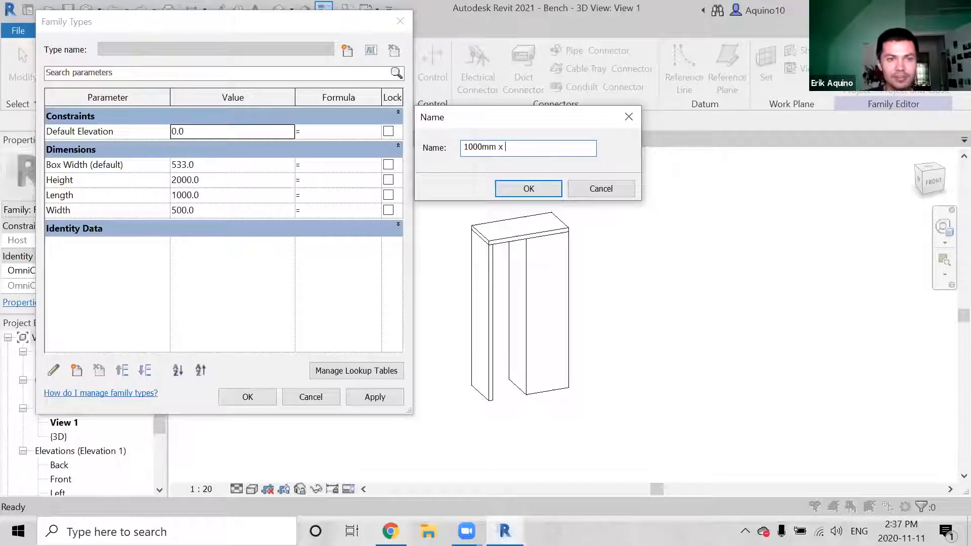
text(x 500mm)
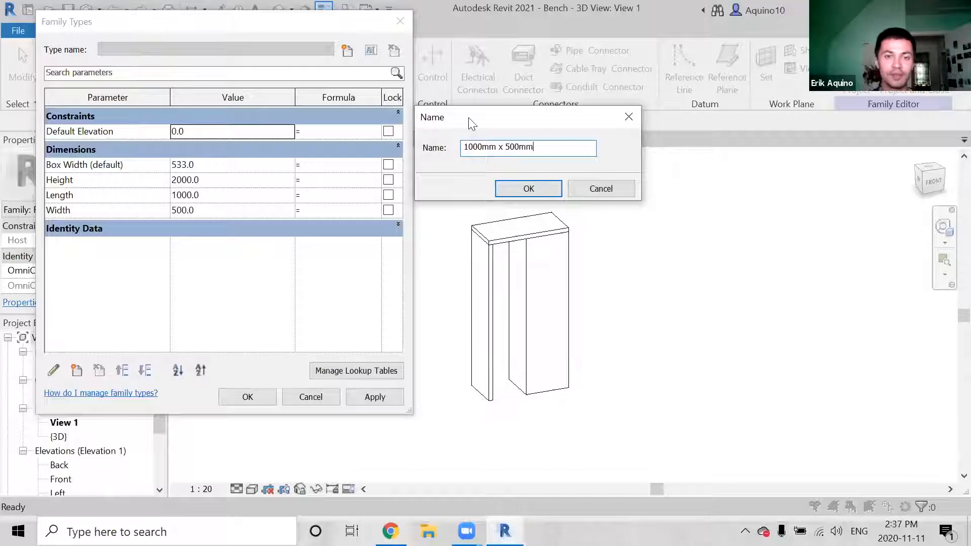
drag(467, 109, 464, 90)
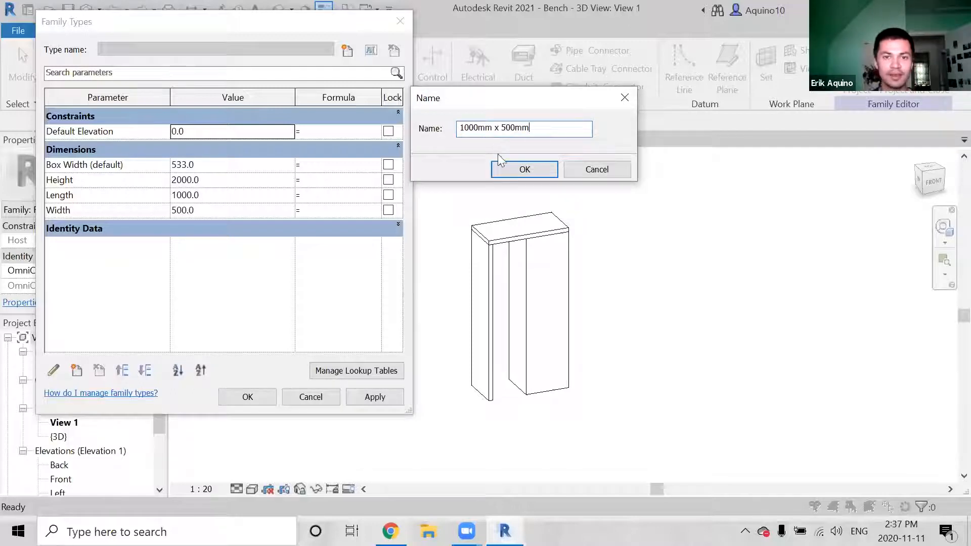
click(522, 169)
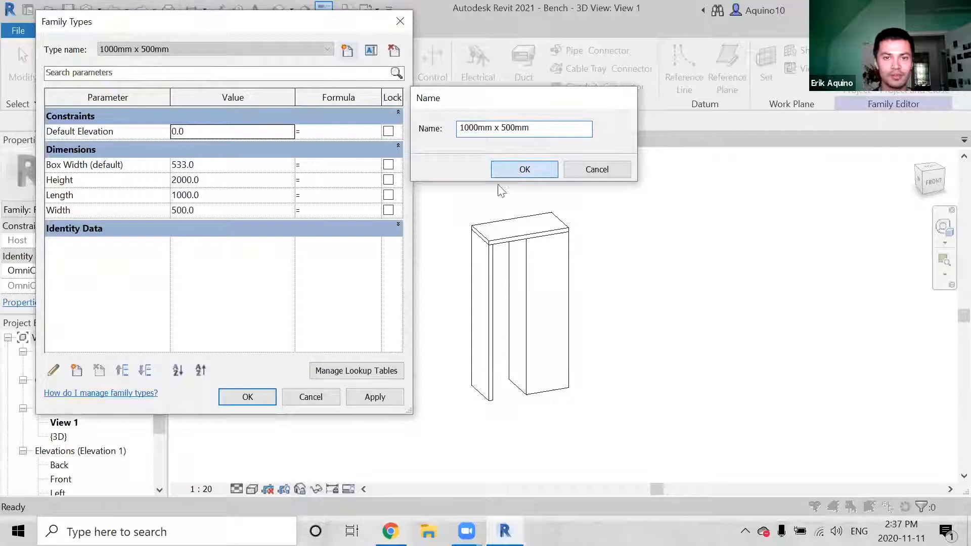
click(328, 49)
click(328, 49)
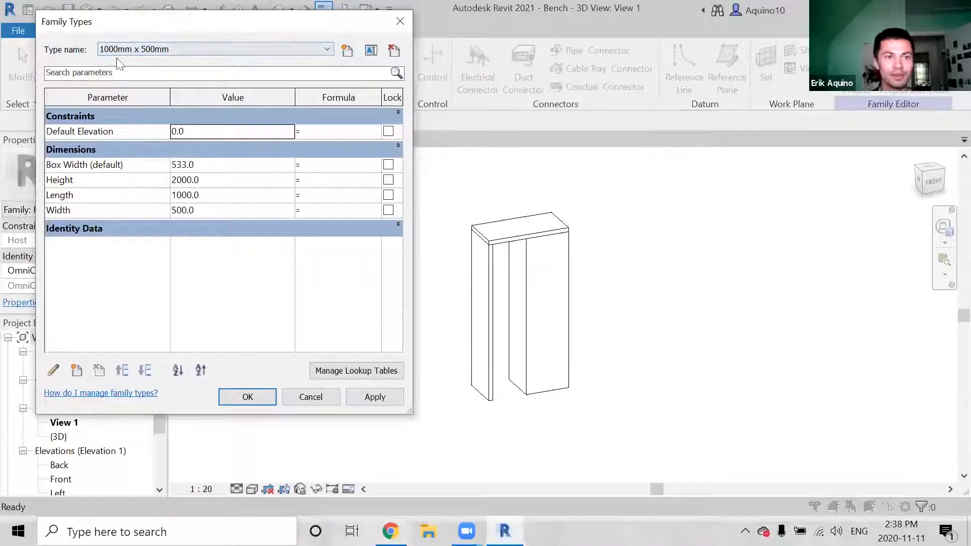
Create a new family type named 500mm x 500mm for the bench
click(348, 50)
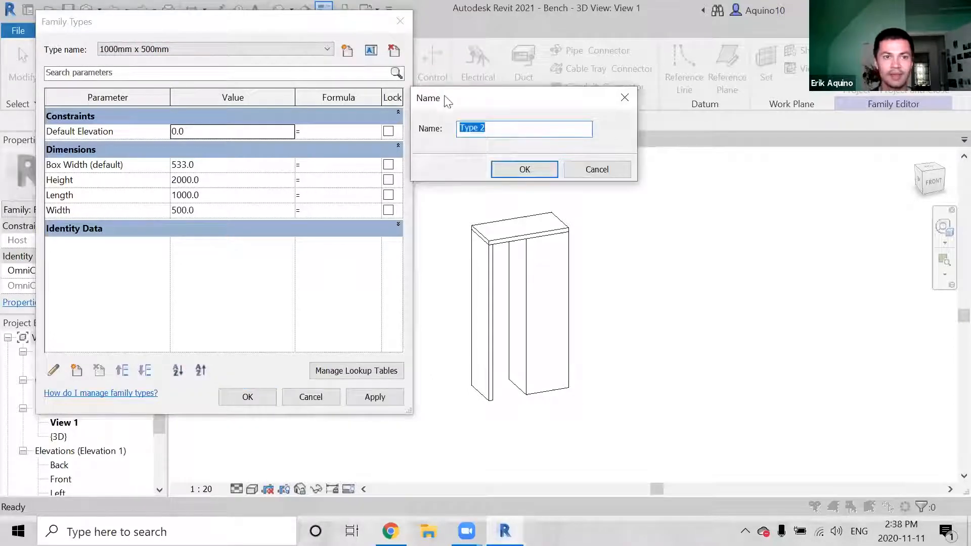
drag(451, 96, 482, 98)
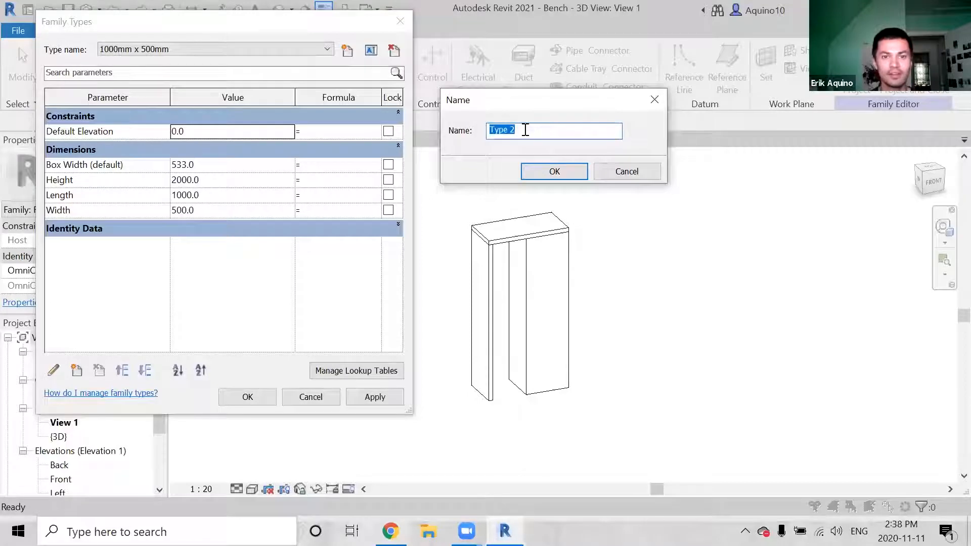
text(500)
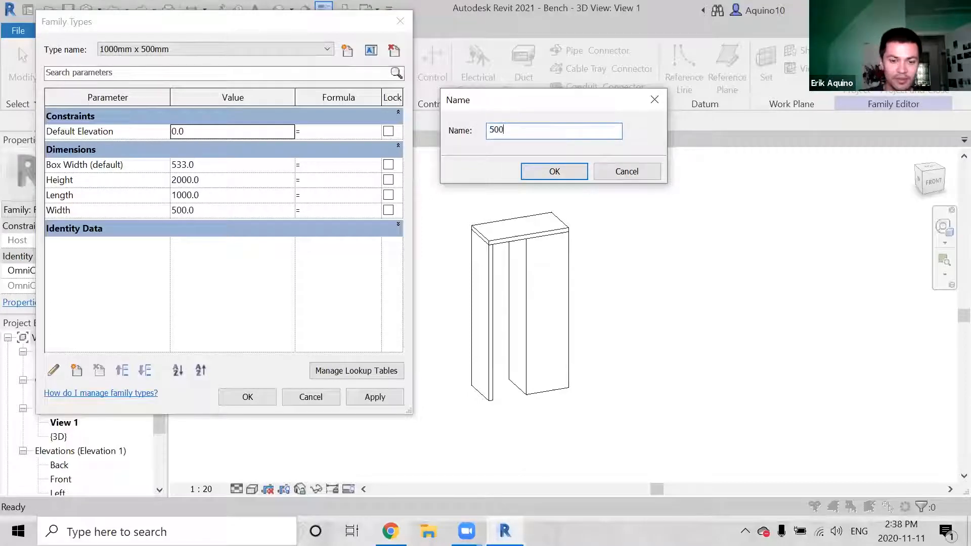
text(mm x 500)
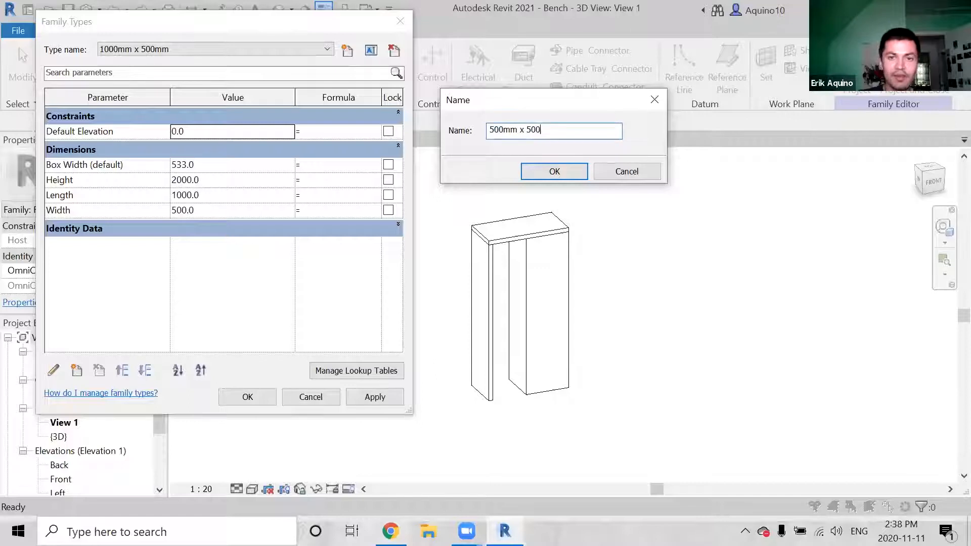
text(mm)
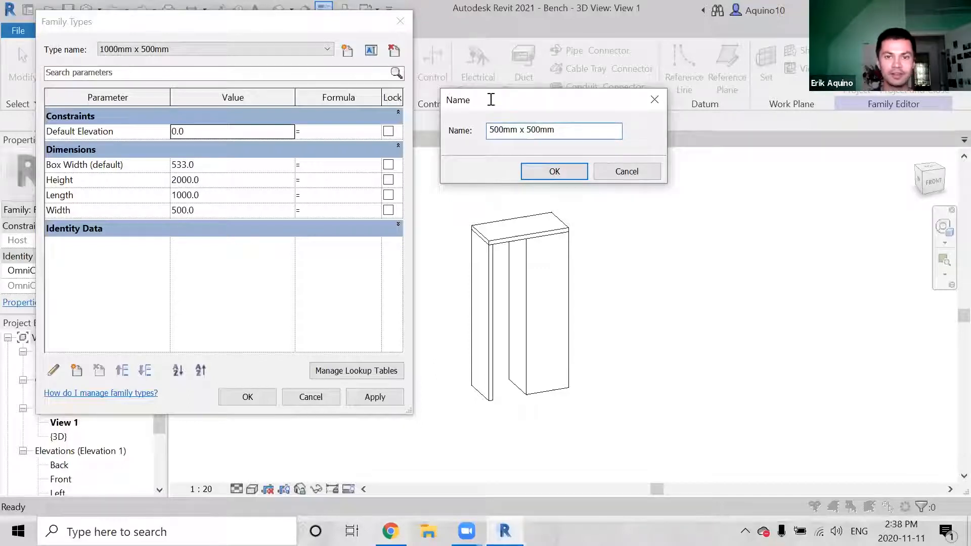
click(553, 172)
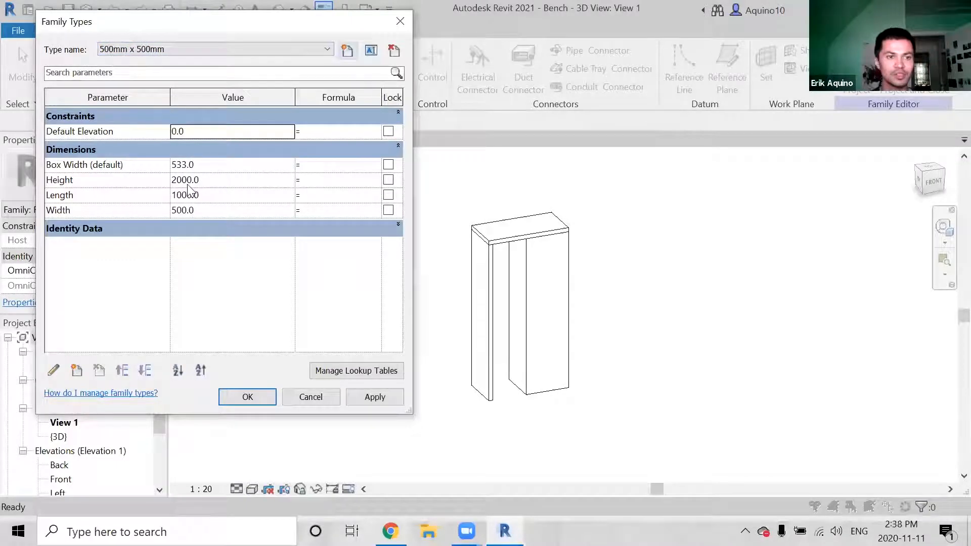
Set the Length of the 500mm x 500mm type to 500 and apply it to the bench
click(208, 180)
drag(211, 180, 161, 179)
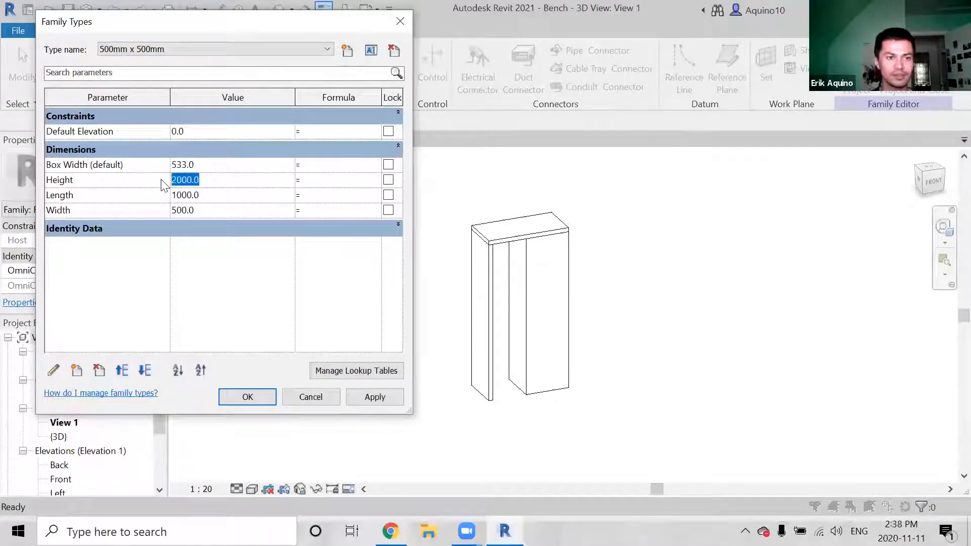
double_click(209, 195)
text(500)
click(207, 208)
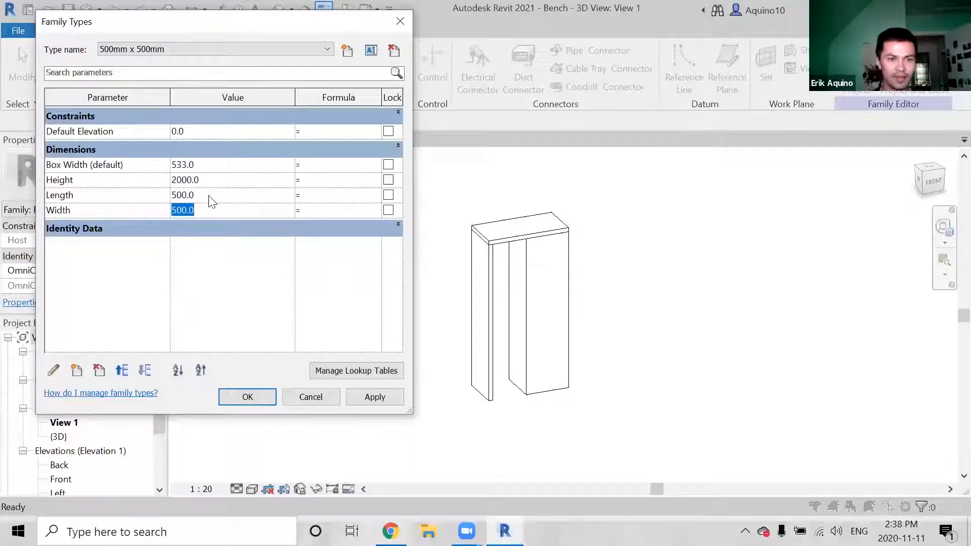
click(387, 396)
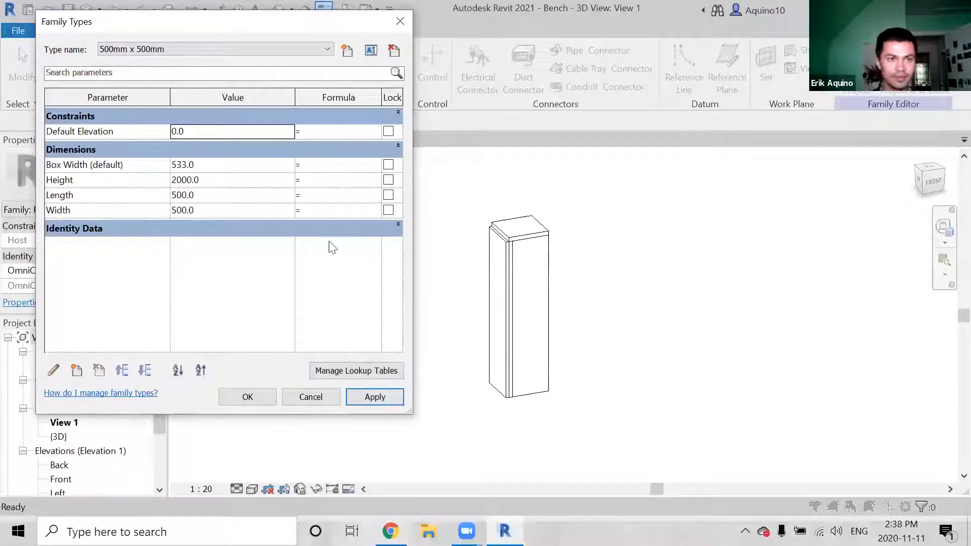
Set the Box Width of the 500mm x 500mm type to 200 and apply the change
click(217, 165)
text(200)
key(Tab)
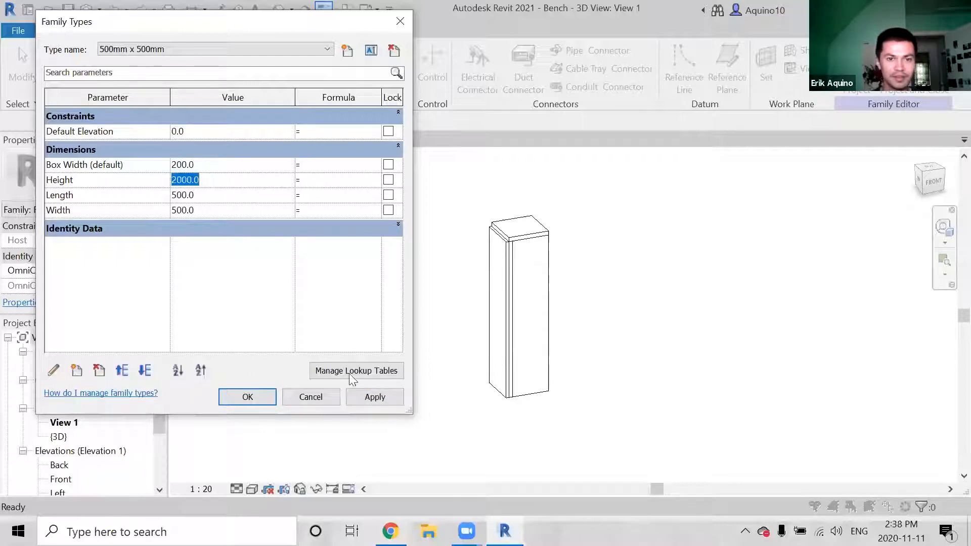
click(374, 397)
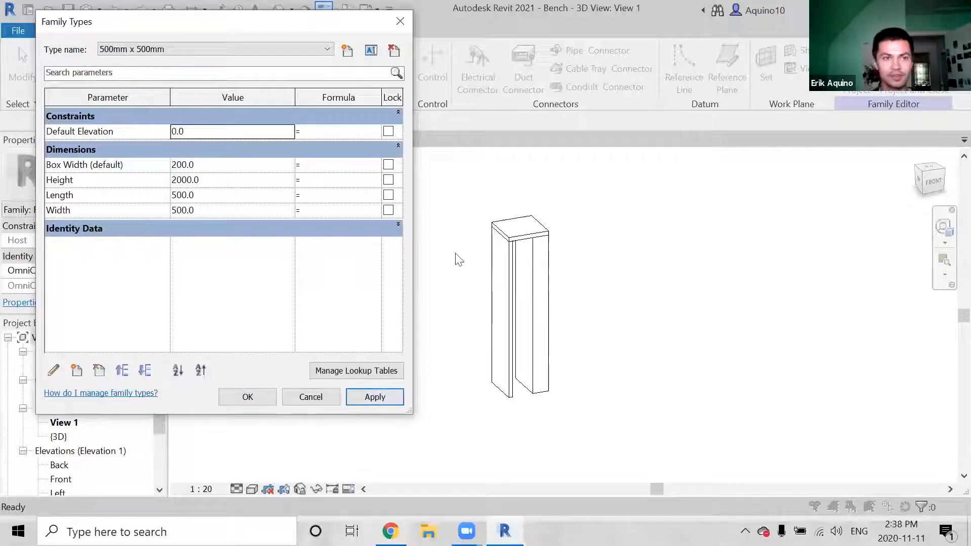
Switch the current family type to 1000mm x 500mm and apply it to the bench
click(328, 49)
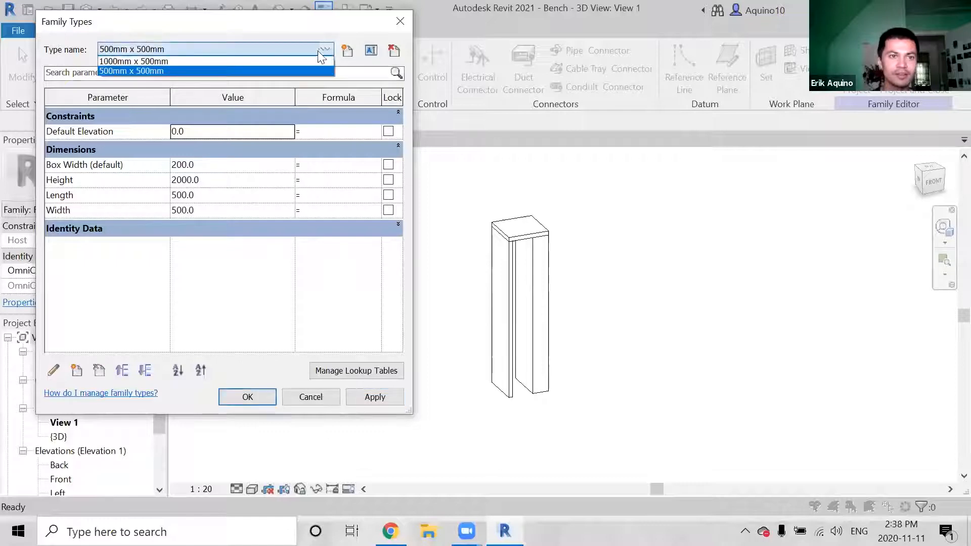
click(283, 61)
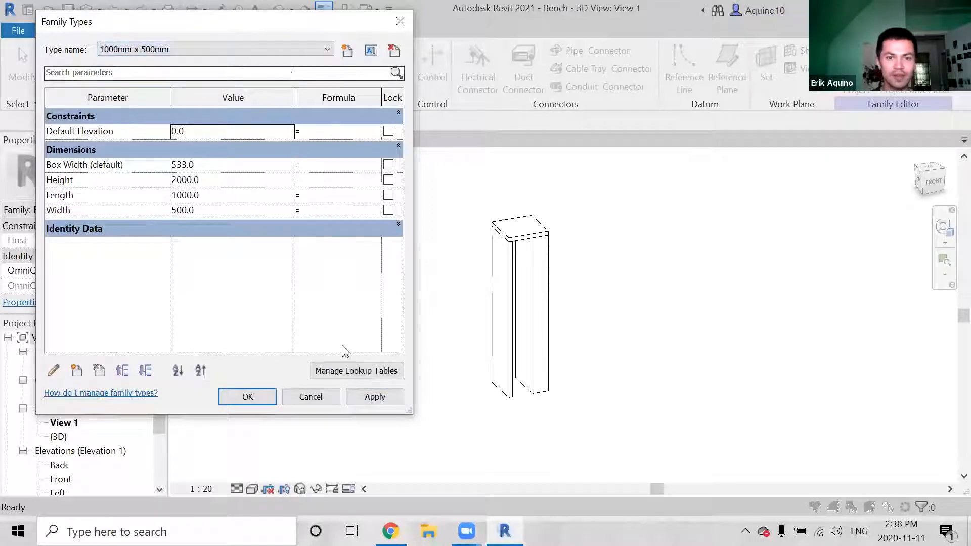
click(375, 396)
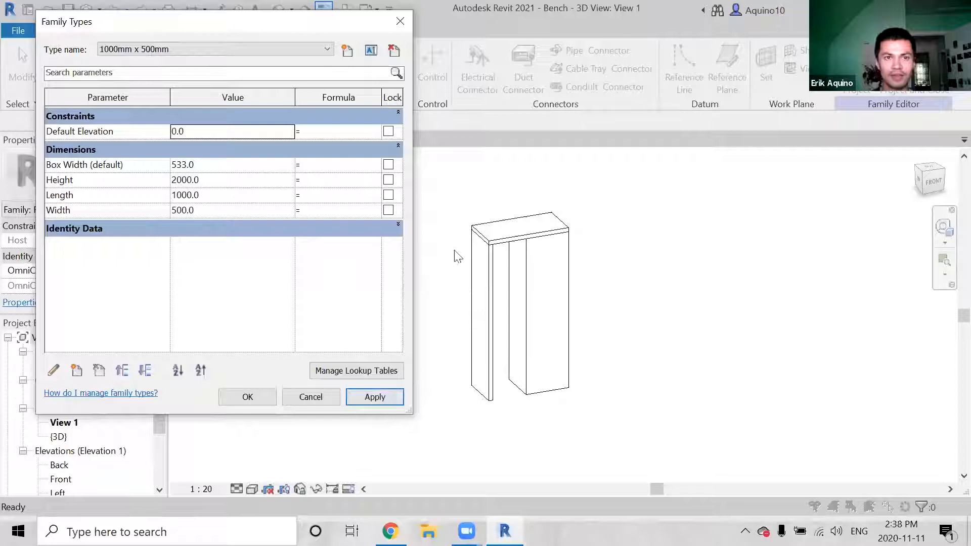
Create another family type named 2000mm x 2000mm and keep it as the current type
click(347, 49)
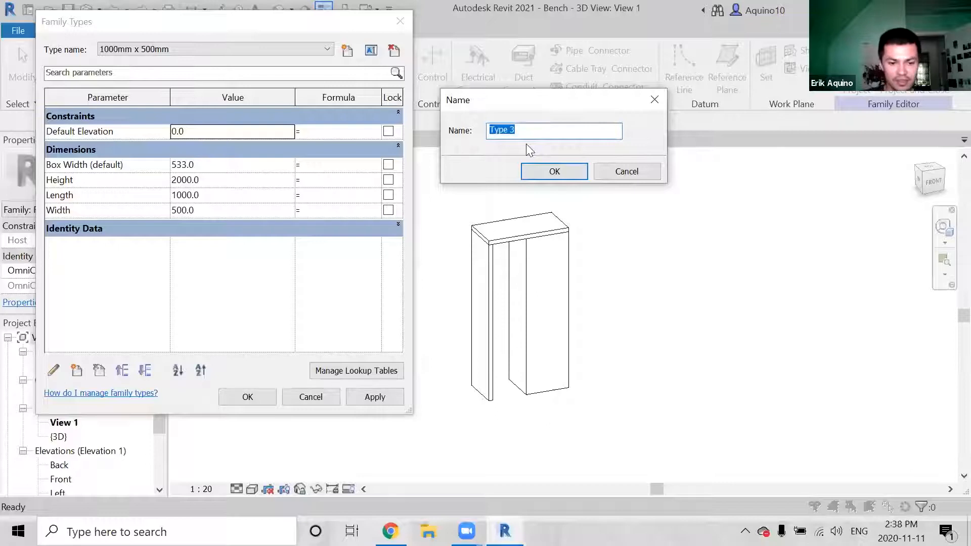
text(2000mm x 2000mm)
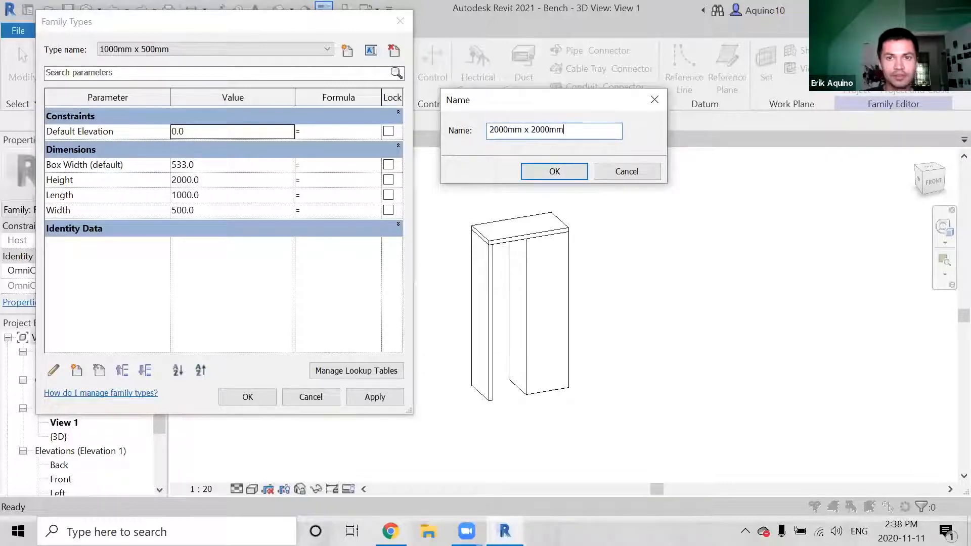
click(537, 171)
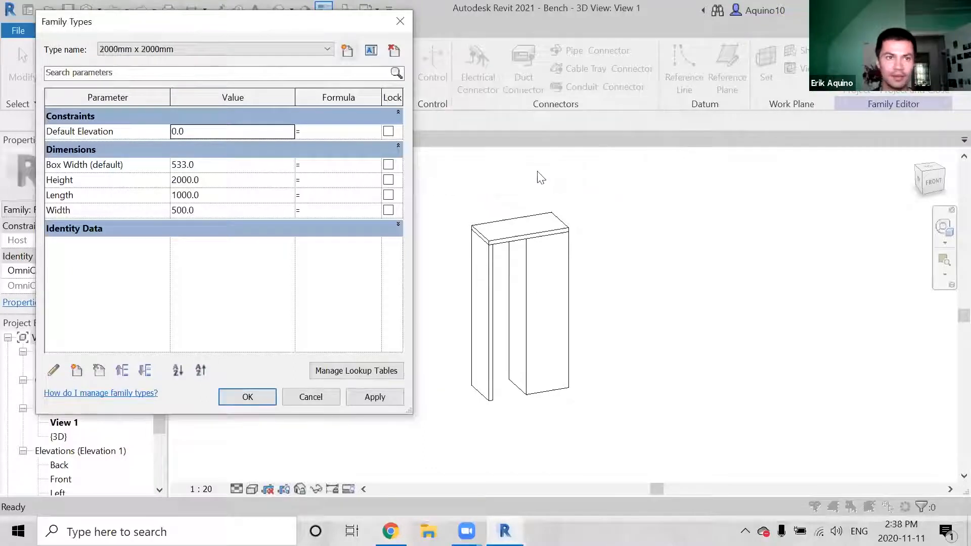
click(288, 49)
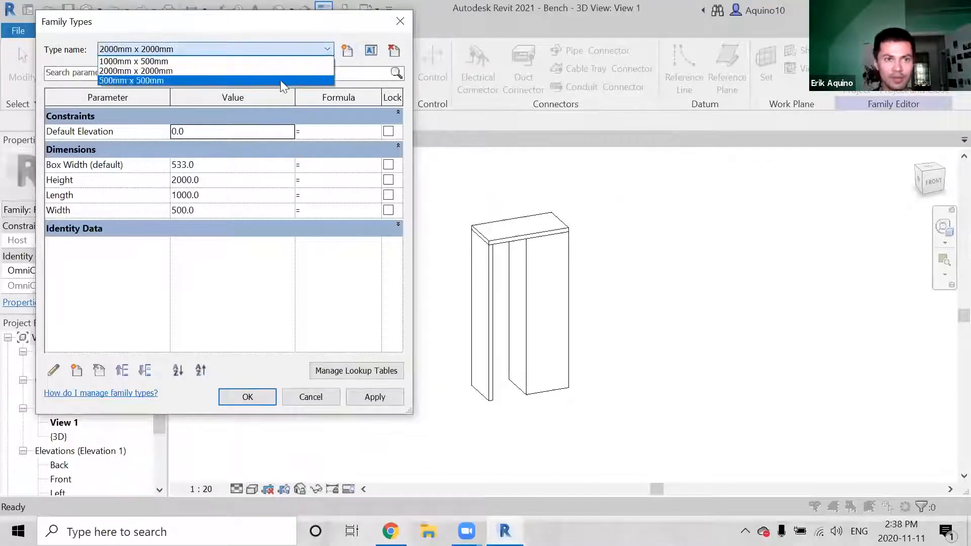
click(282, 71)
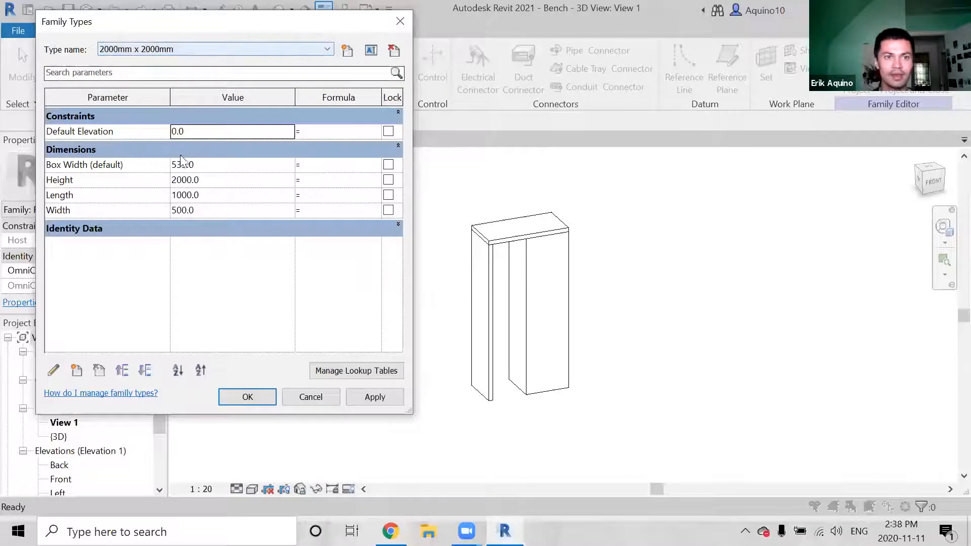
Set the Length and Width of the 2000mm x 2000mm type to 2000, apply them, and accept the family types
click(212, 195)
text(2)
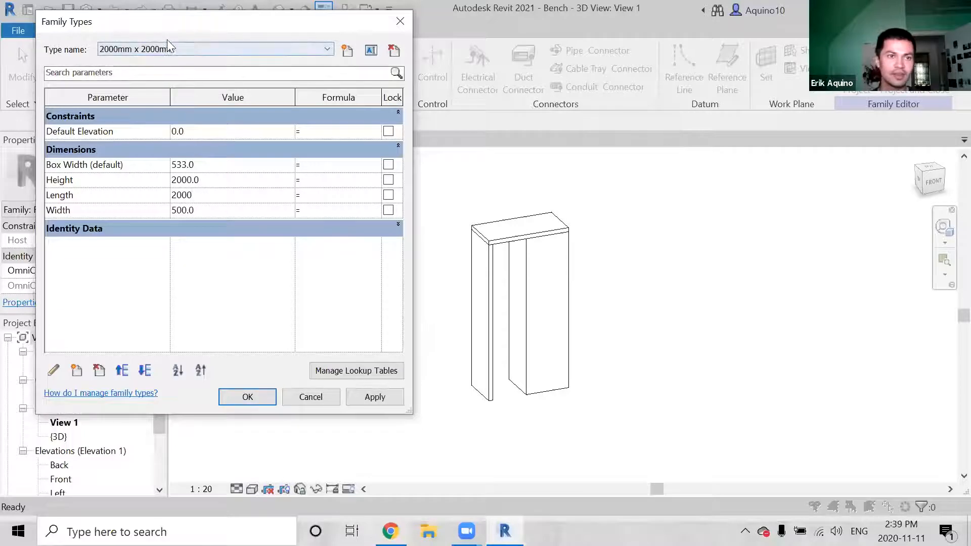
click(211, 207)
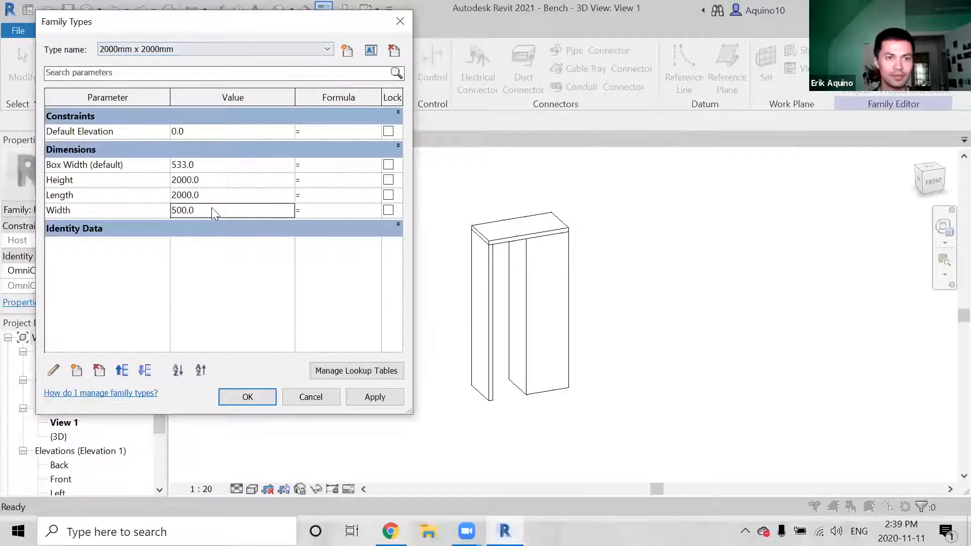
text(2000)
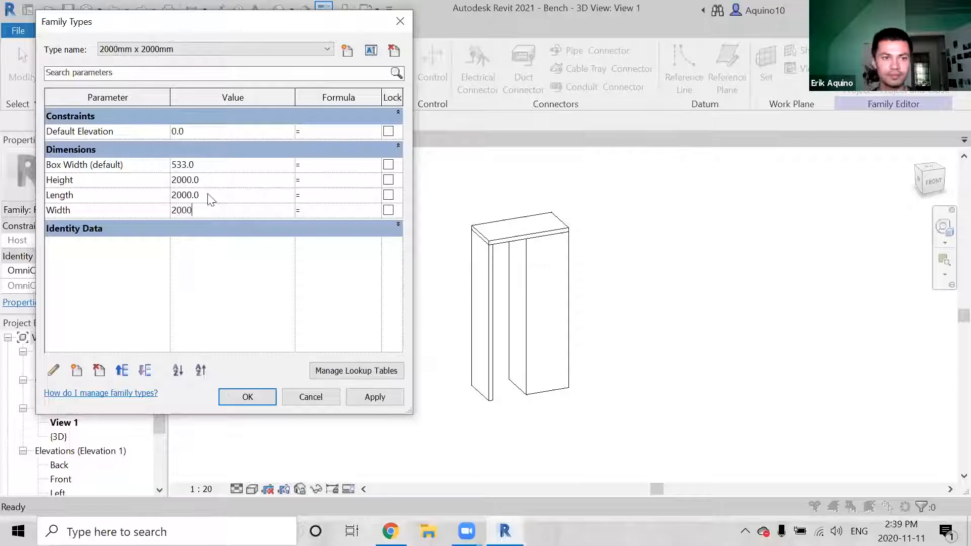
click(211, 196)
click(360, 396)
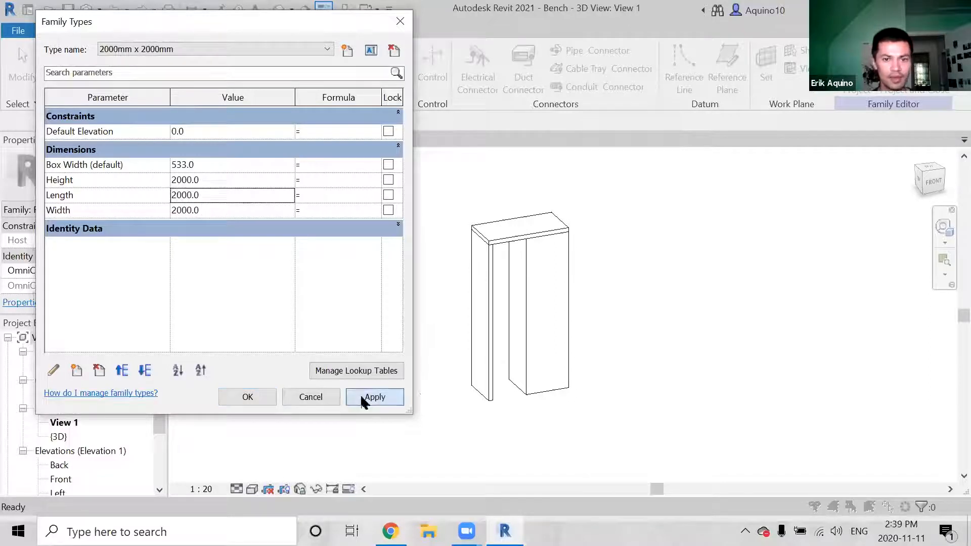
click(254, 394)
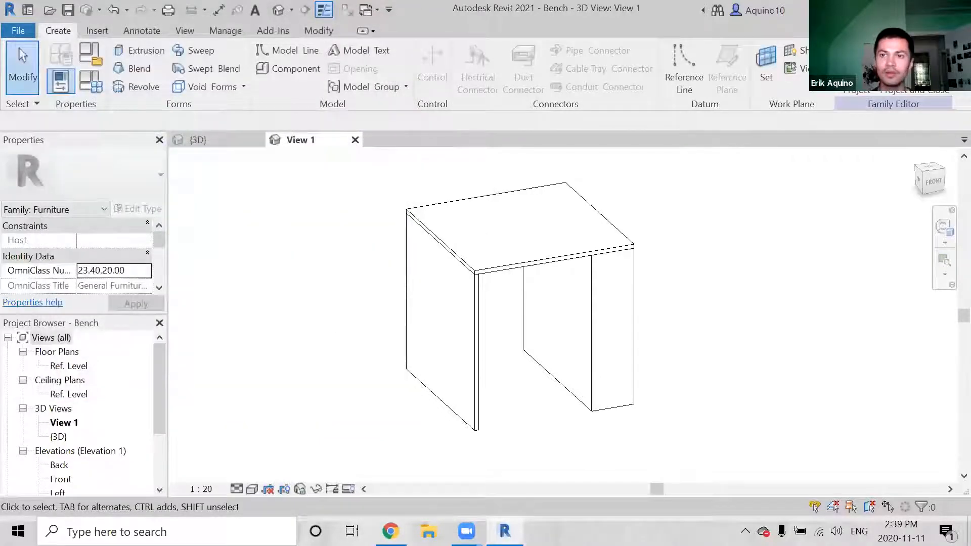
Load the Bench family into the project, overwriting the existing version and its parameter values
click(860, 61)
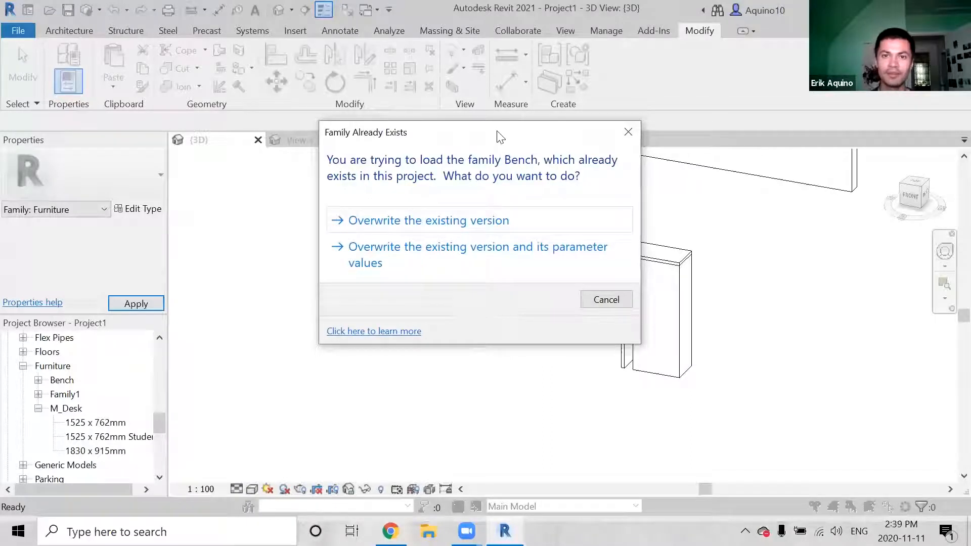
drag(499, 137, 704, 41)
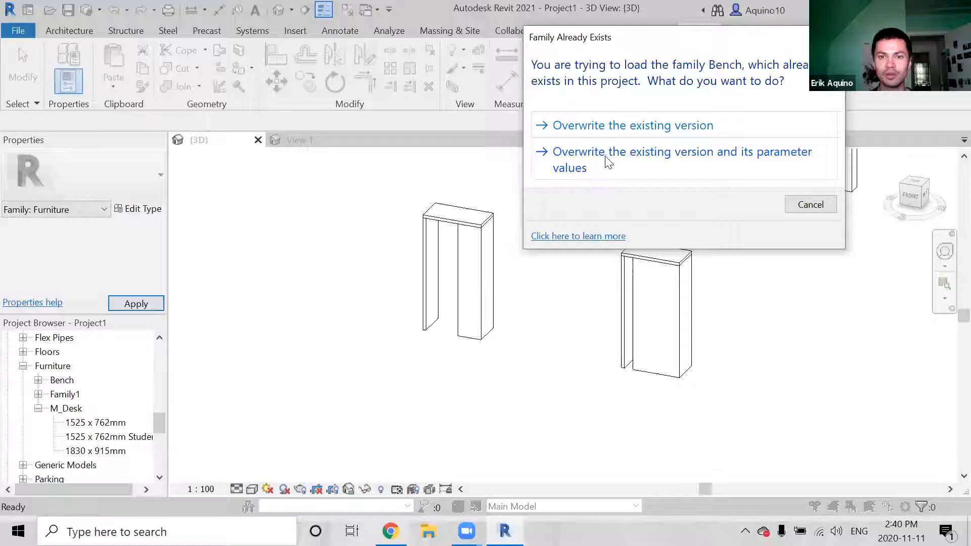
click(577, 157)
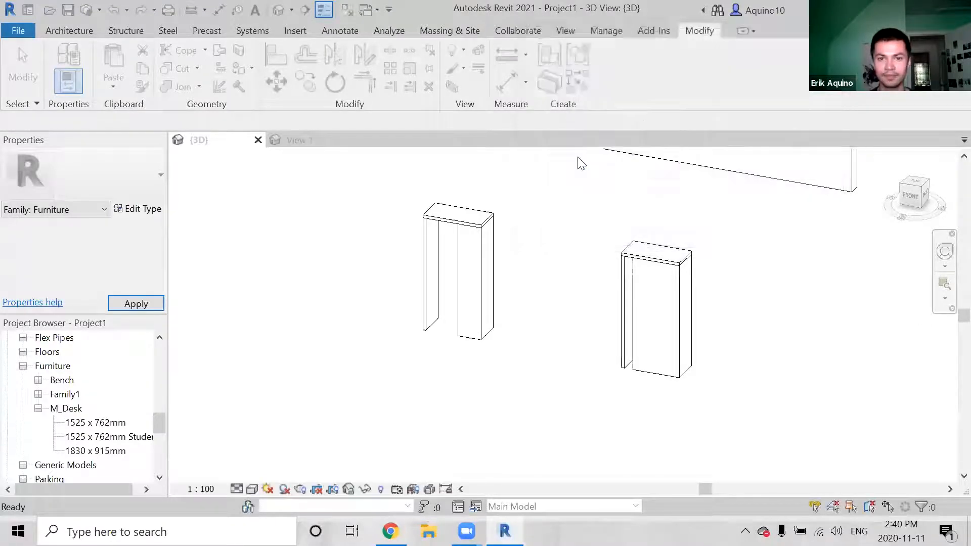
Try the 500mm x 500mm type and the 1000mm x 500mm type on the placed bench farther from the wall's end
click(435, 228)
click(142, 188)
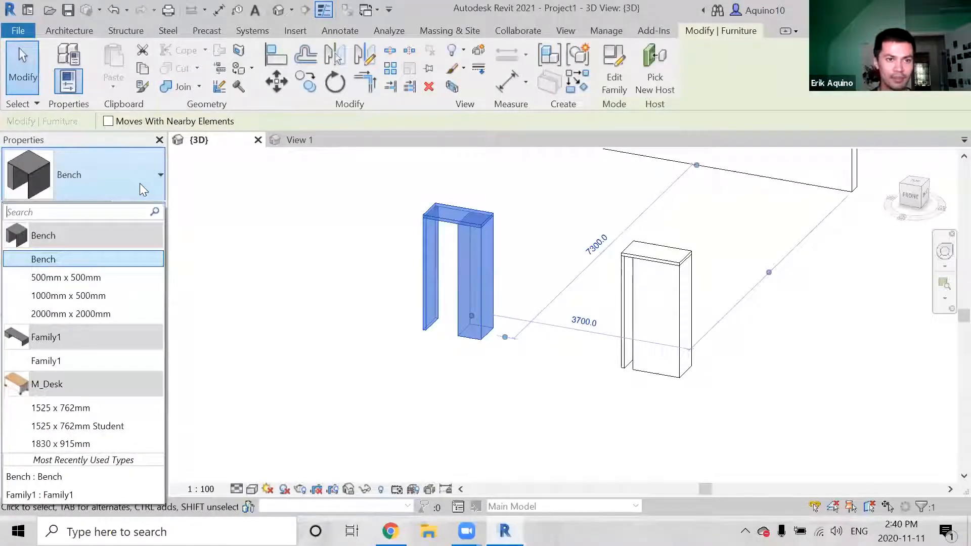
click(91, 278)
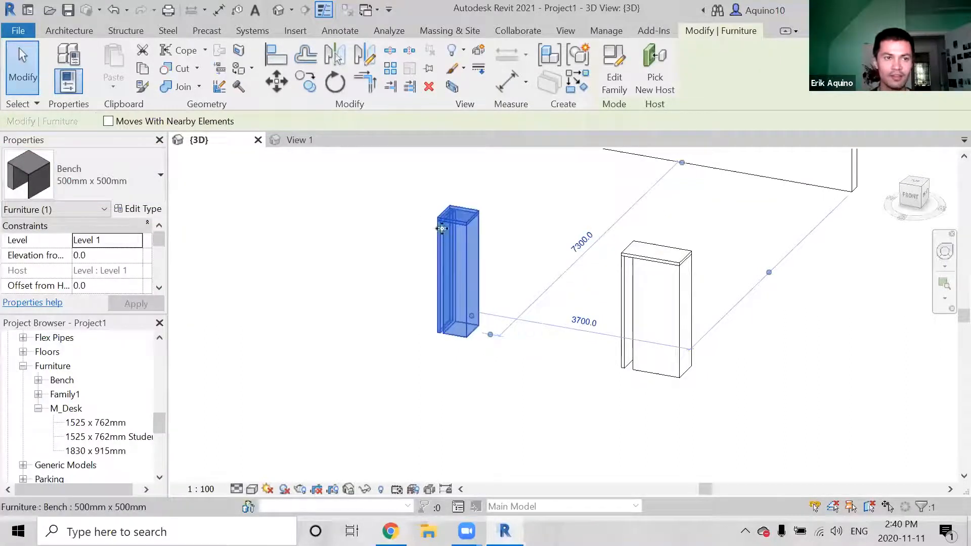
click(131, 174)
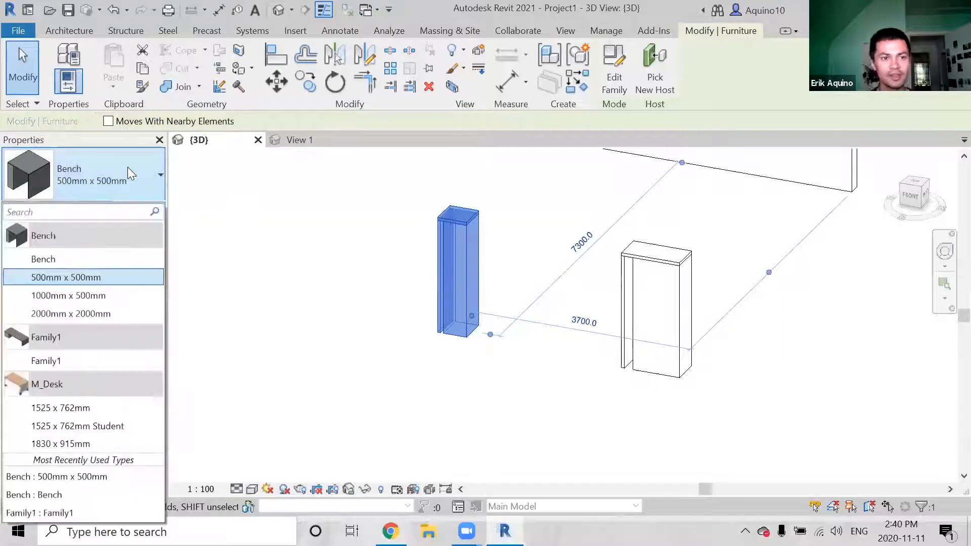
click(86, 295)
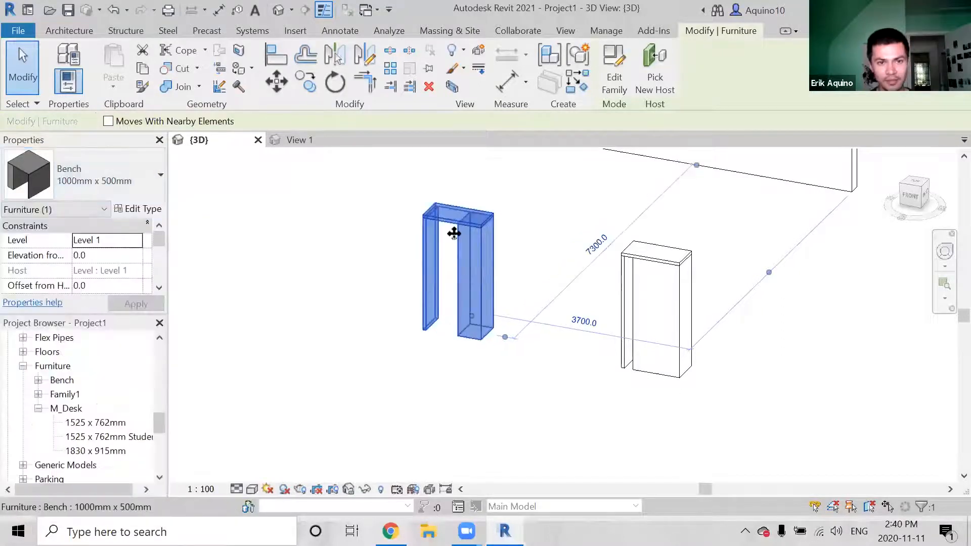
Assign the 2000mm x 2000mm type to the selected bench and bring the resized bench into view
click(136, 173)
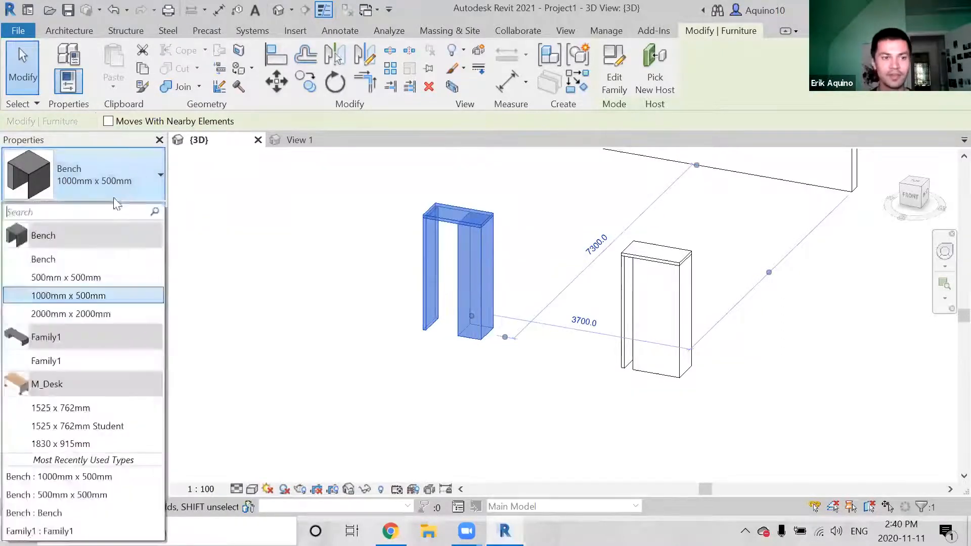
click(95, 314)
click(447, 278)
mouse_move(447, 276)
middle_down()
mouse_move(407, 303)
mouse_move(430, 282)
middle_up()
click(432, 279)
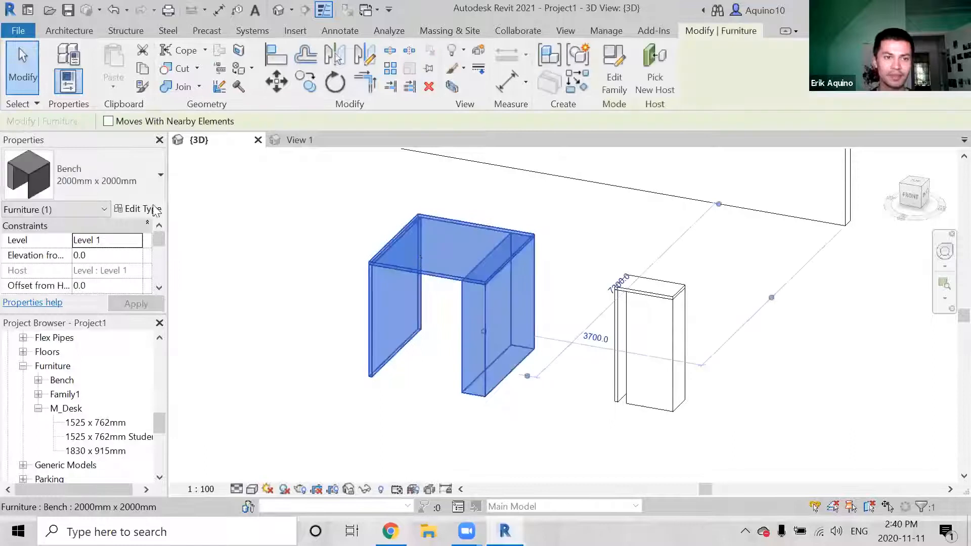
Check the available types for the selected bench and open its family for editing
click(139, 180)
click(353, 276)
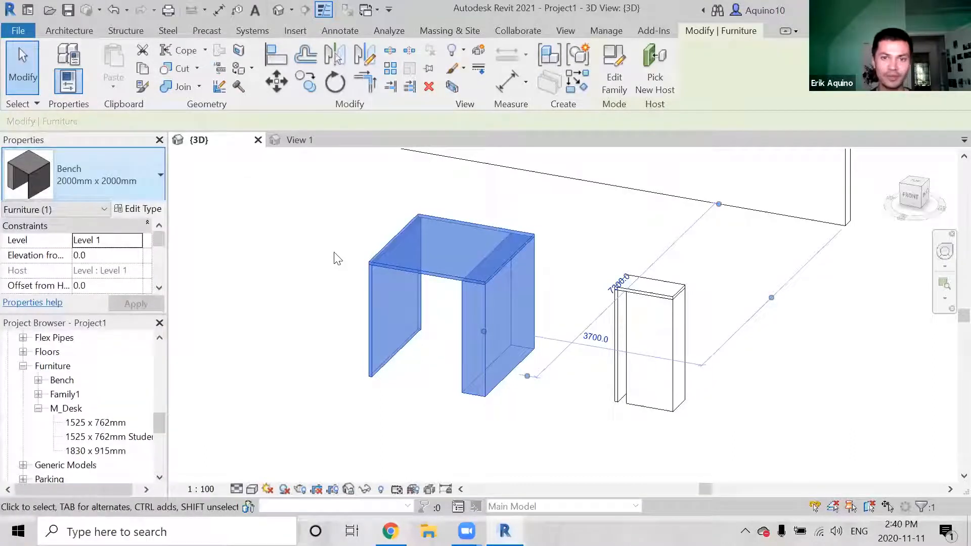
click(621, 71)
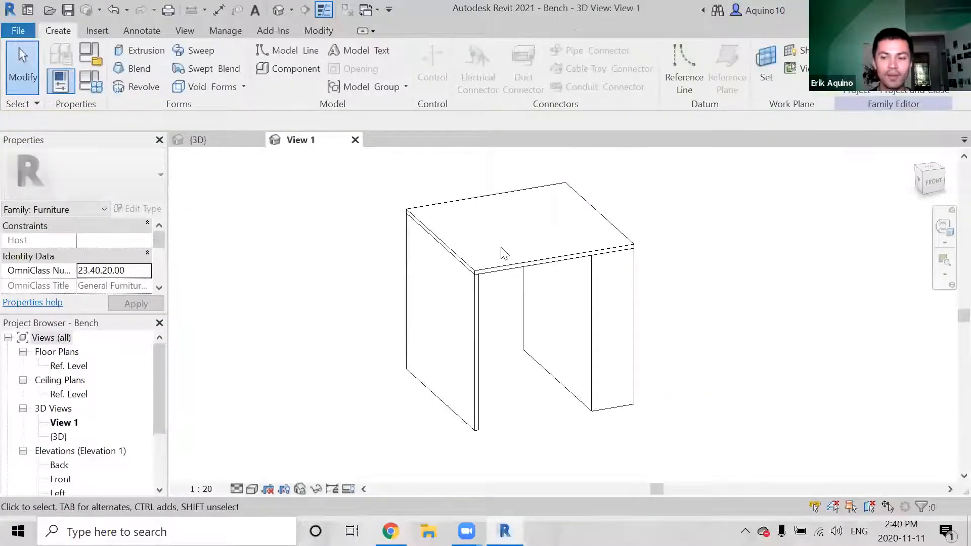
Open the bench family's Ref. Level floor plan and inspect its Length dimension
middle_drag(385, 251, 404, 252)
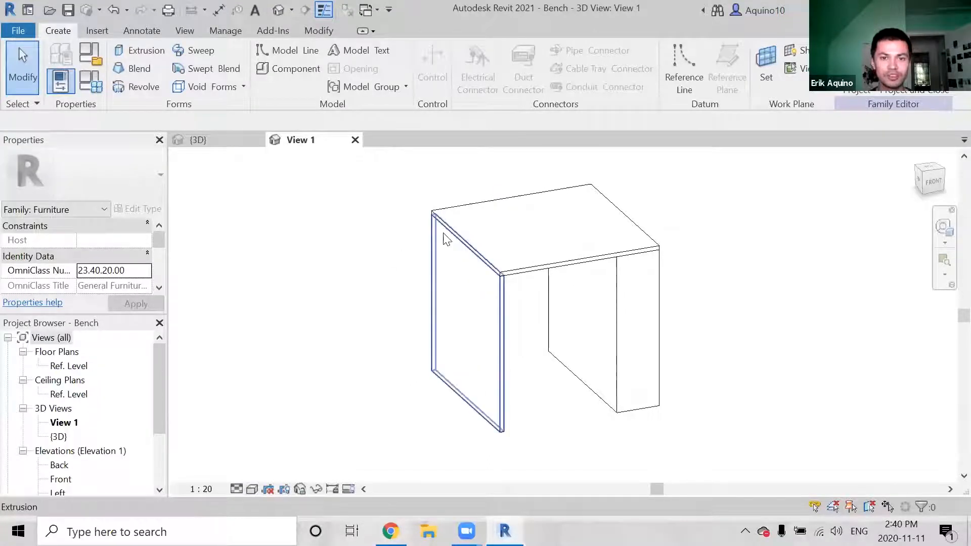
double_click(68, 366)
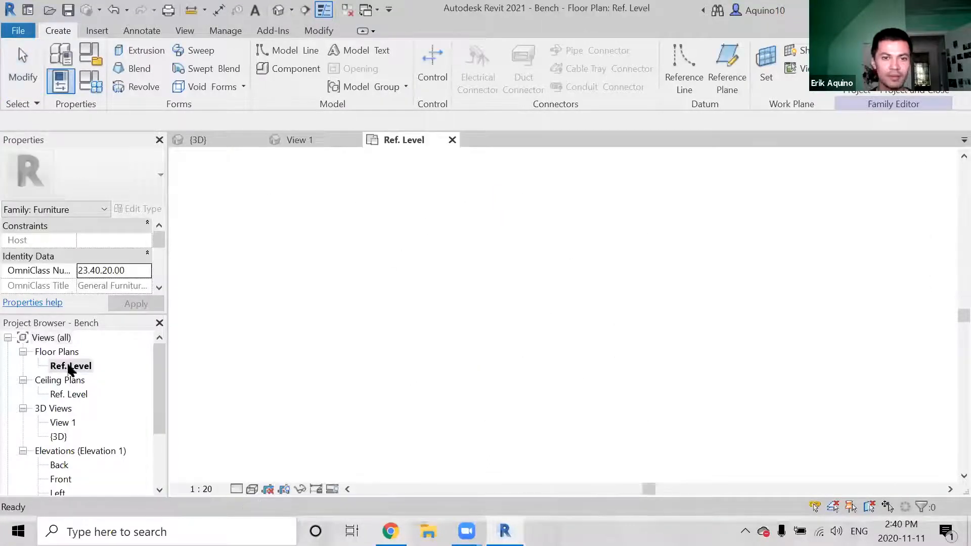
middle_drag(491, 294, 441, 329)
click(487, 213)
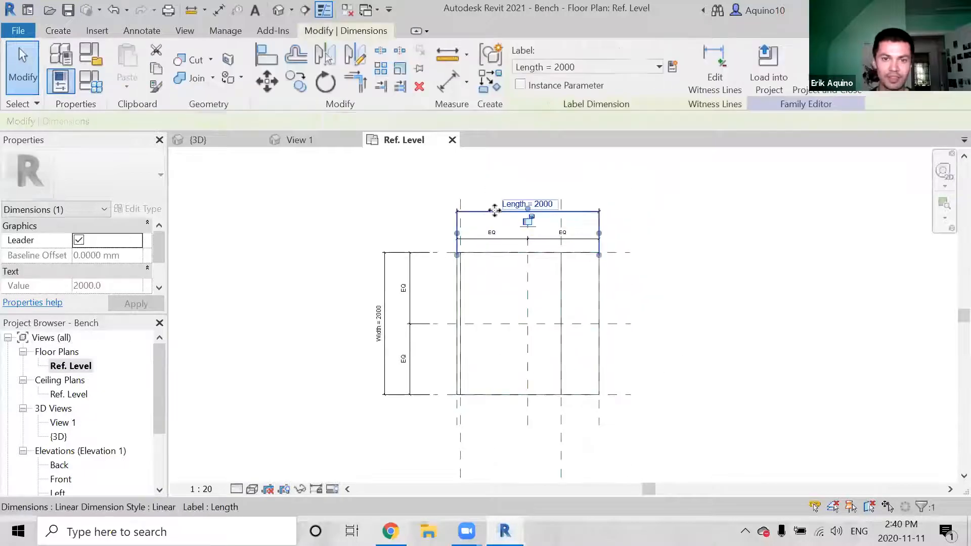
click(425, 219)
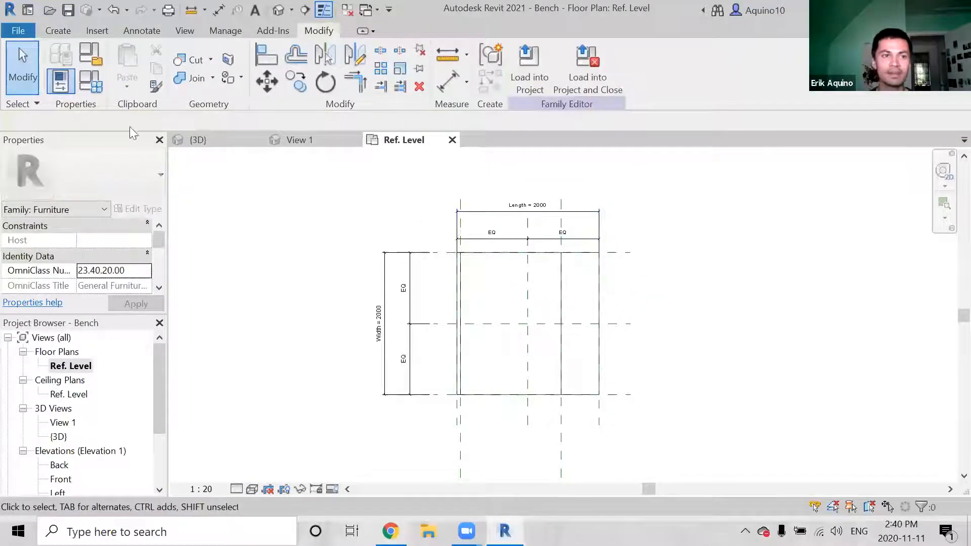
Add a family type parameter named Material, with parameter type Material, grouped under Materials and Finishes
click(94, 89)
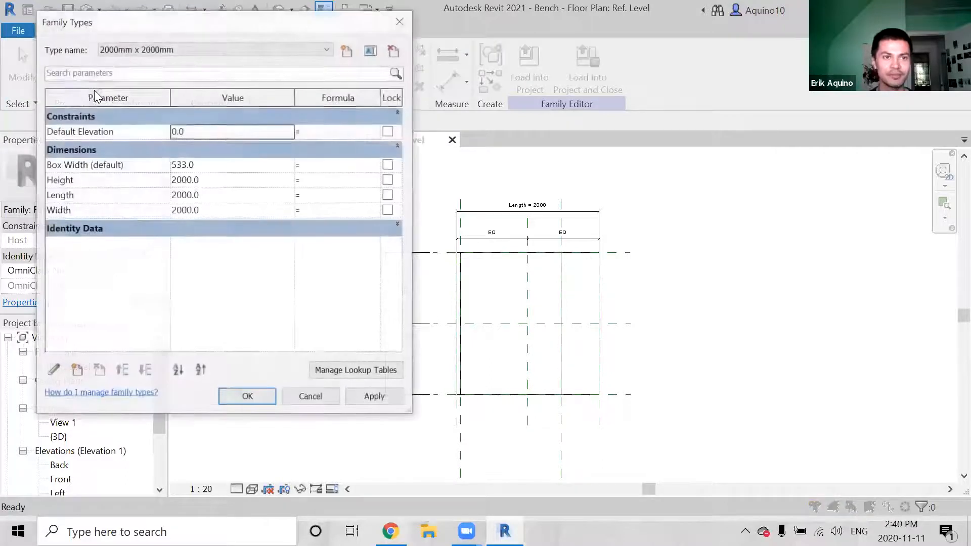
drag(136, 22, 158, 17)
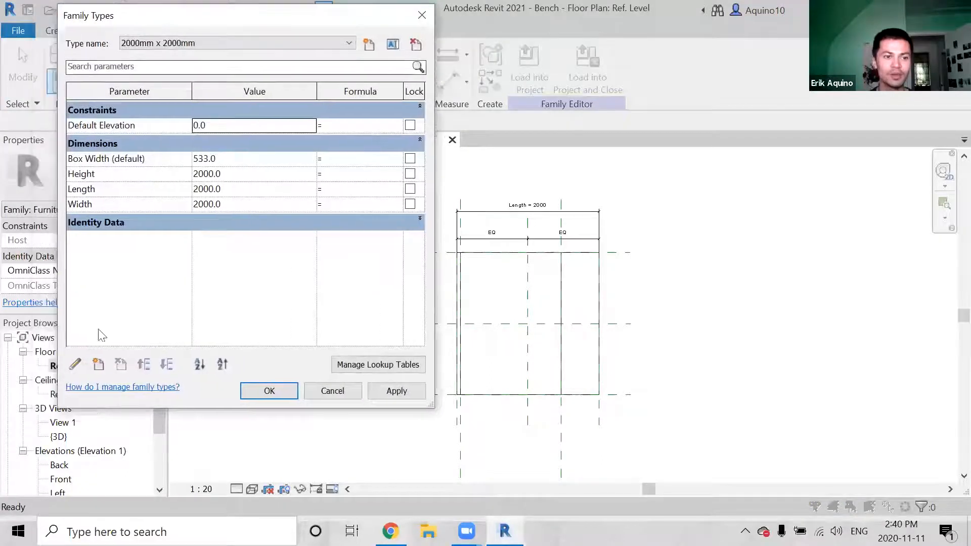
click(98, 365)
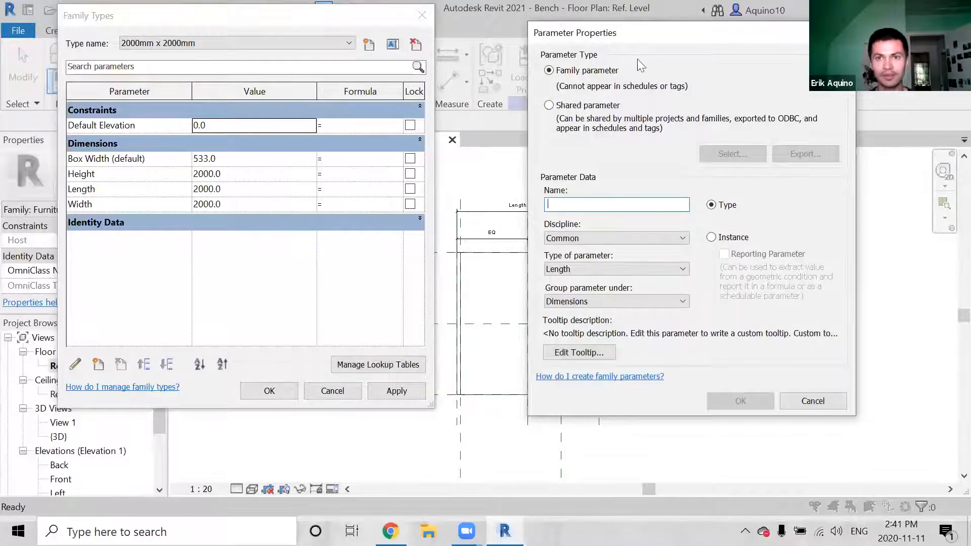
drag(670, 44, 660, 57)
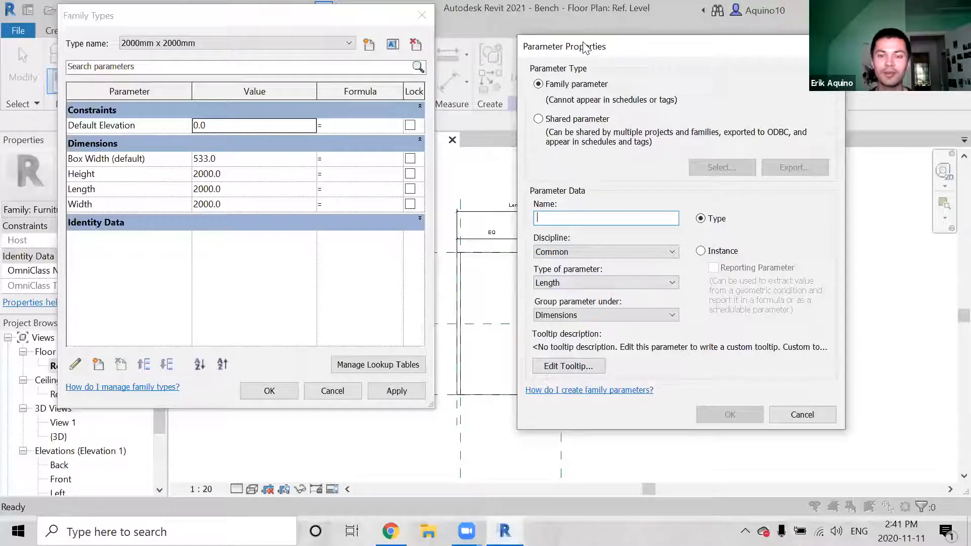
drag(585, 47, 731, 66)
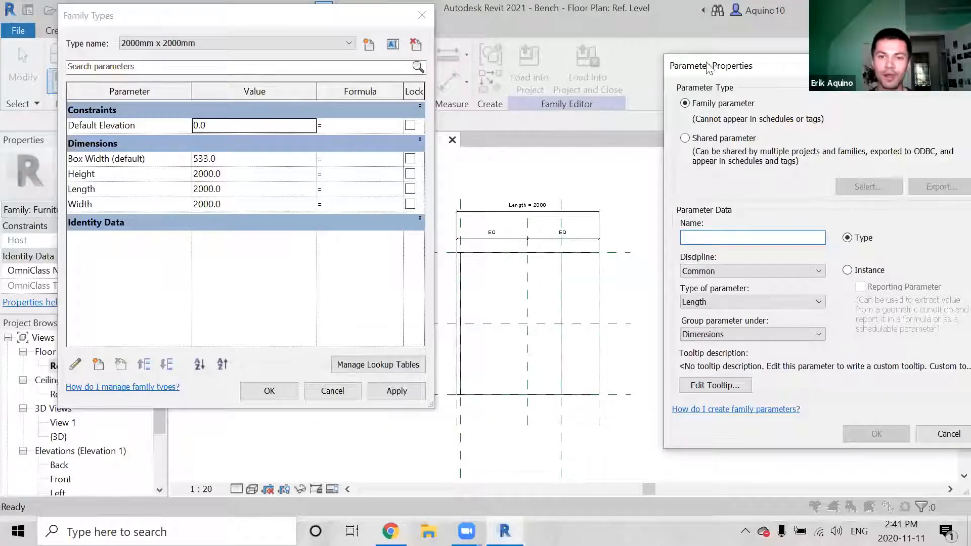
drag(708, 65, 648, 39)
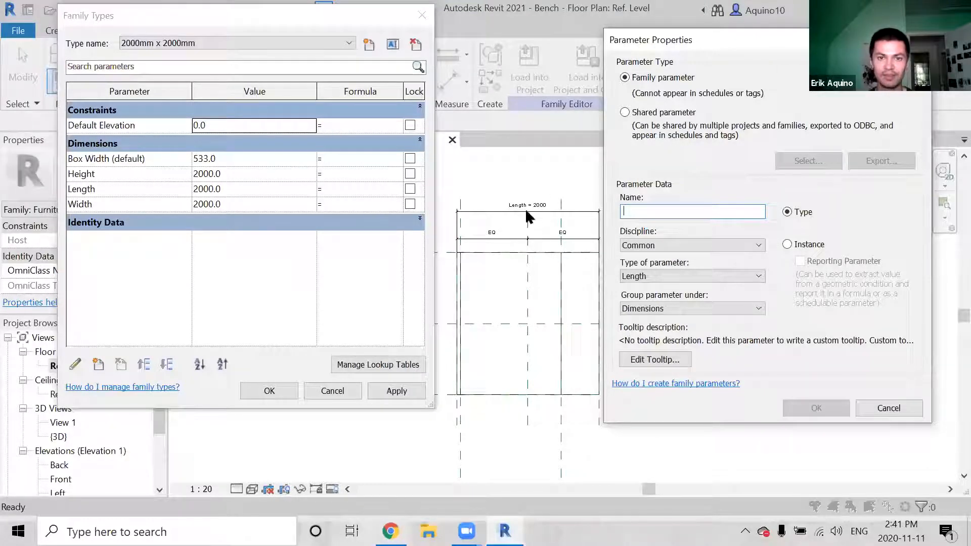
click(665, 275)
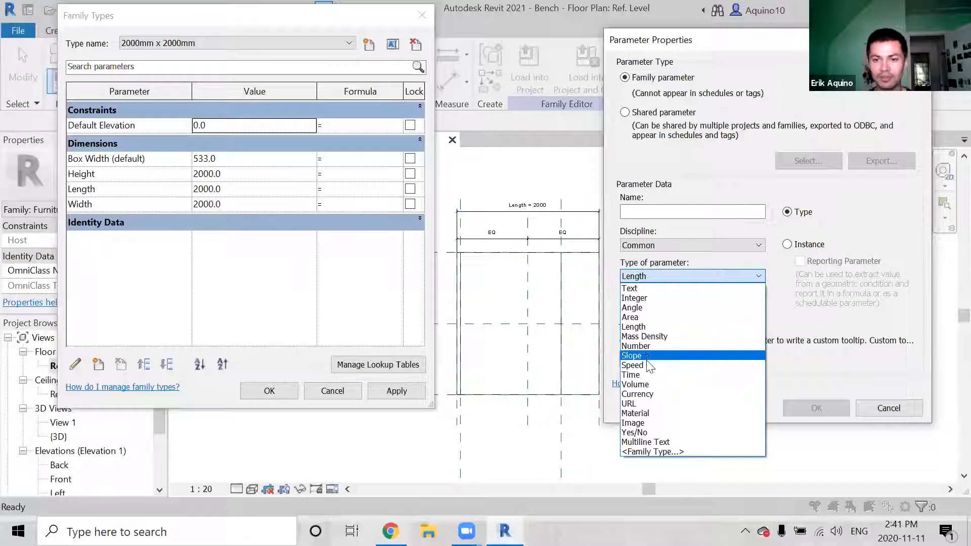
click(658, 413)
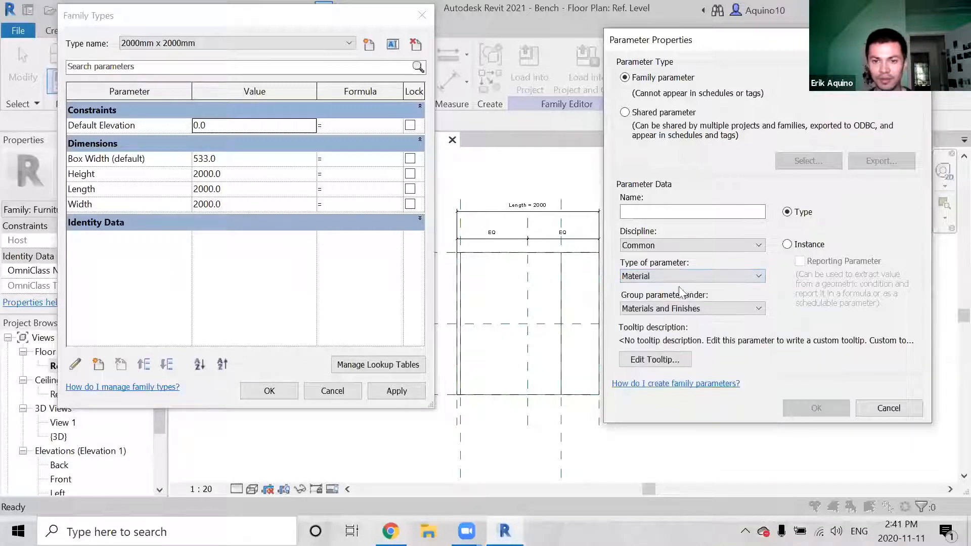
click(663, 211)
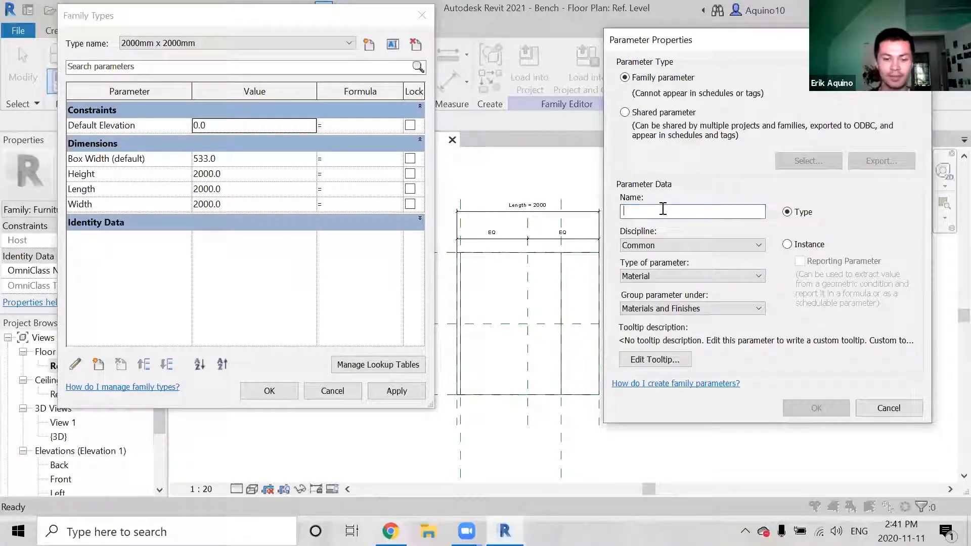
text(Material)
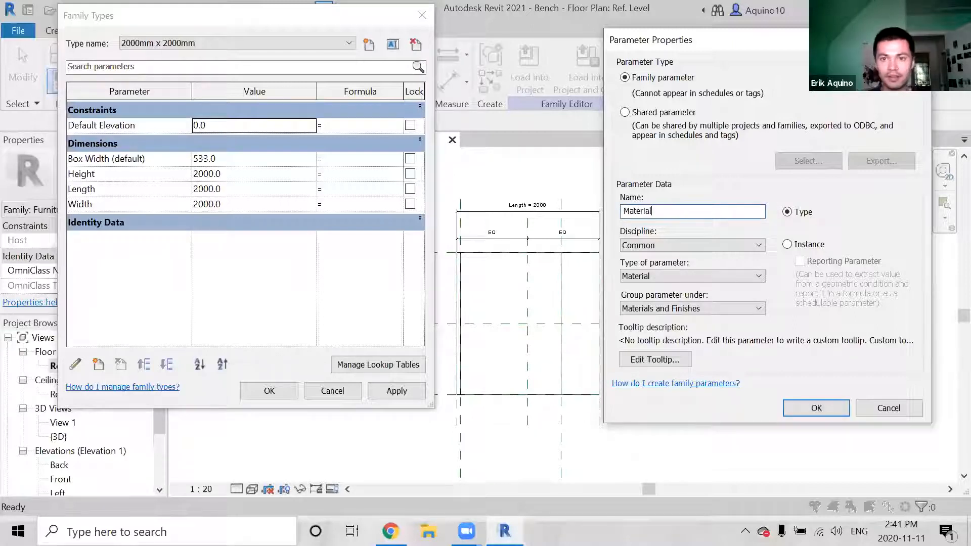
click(817, 409)
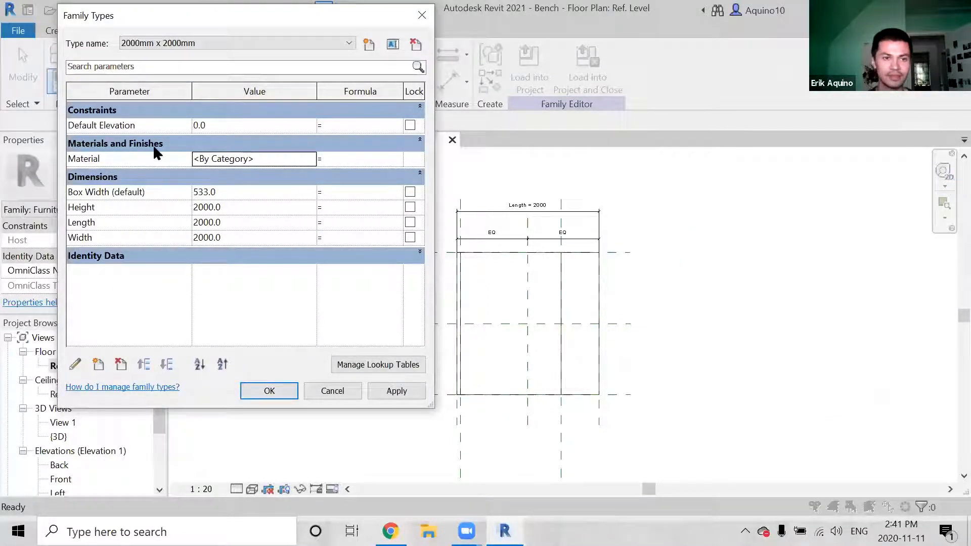
Change the Material parameter from a type to an instance parameter
click(74, 364)
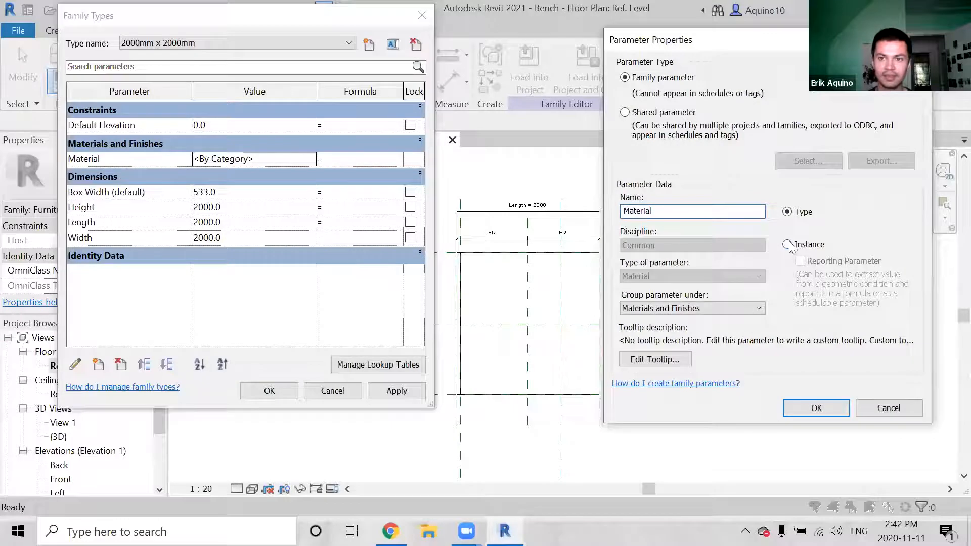
click(788, 244)
click(816, 408)
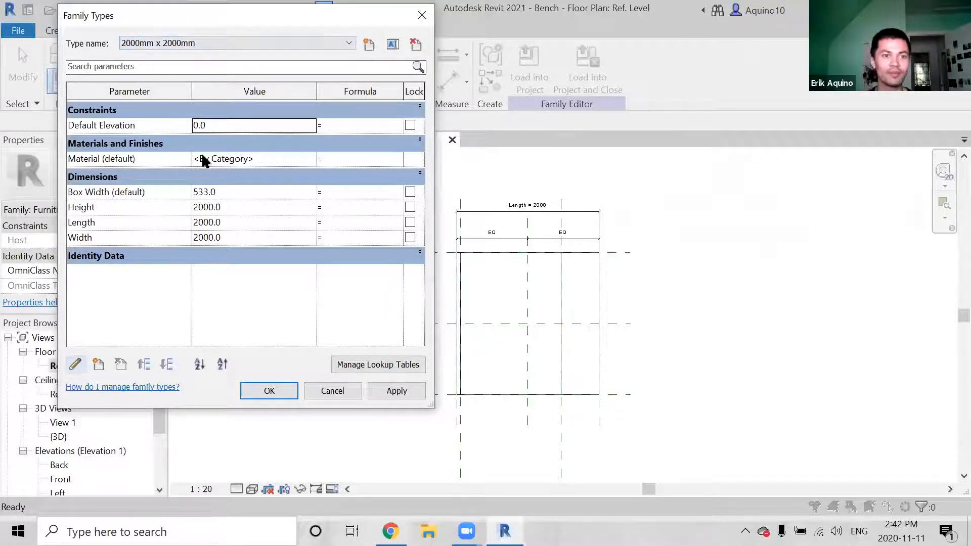
Set the Material parameter of the 2000mm x 2000mm type to Glass and apply the change
click(236, 158)
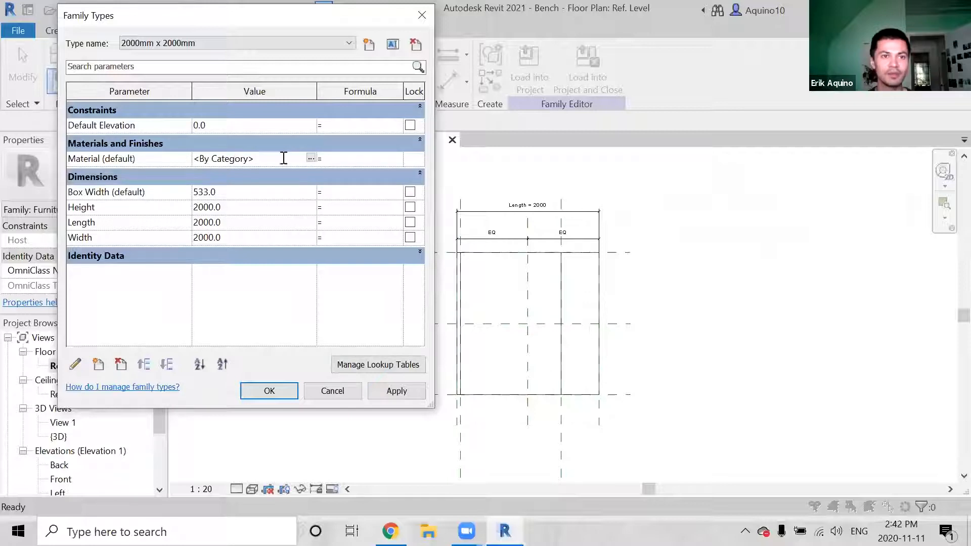
click(311, 158)
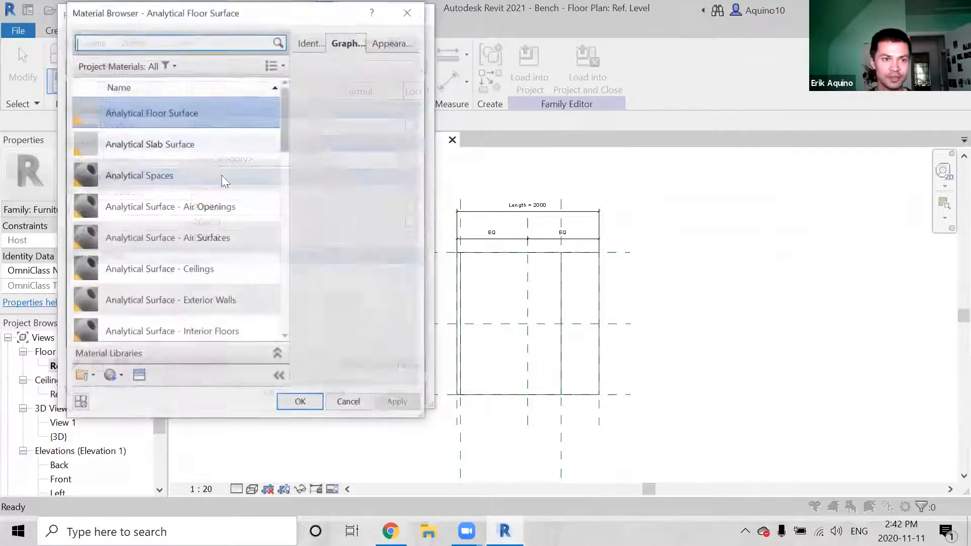
scroll(145, 227, down, 3)
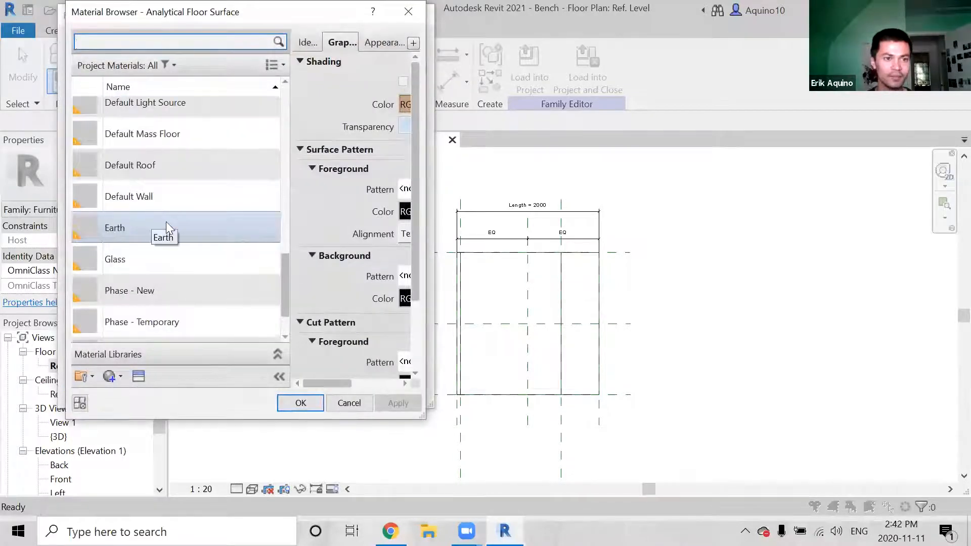
scroll(169, 228, down, 1)
scroll(174, 226, up, 1)
scroll(175, 227, down, 1)
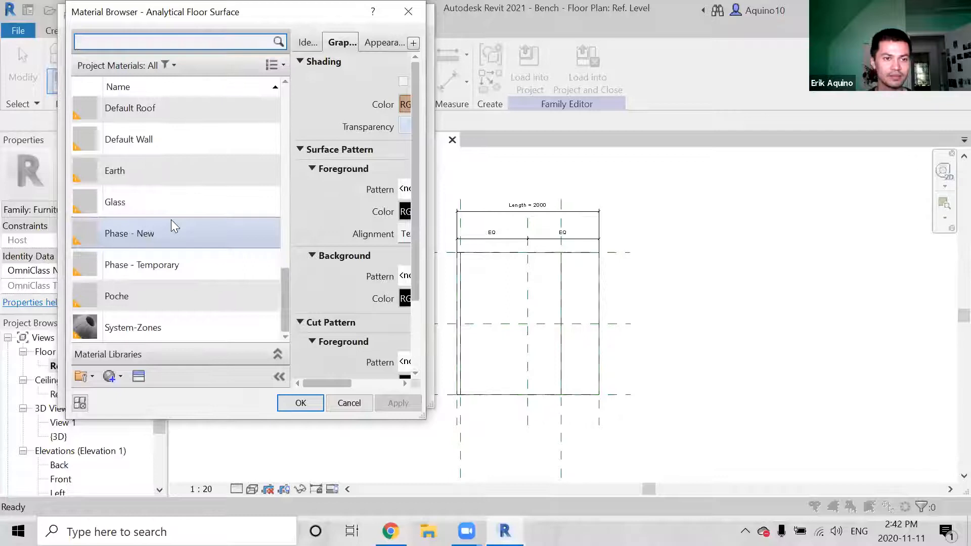
click(147, 202)
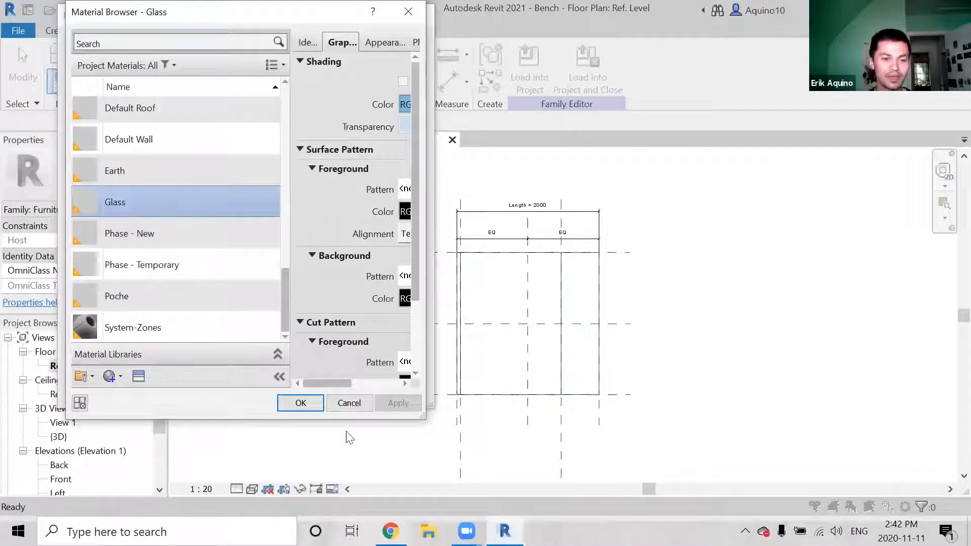
click(304, 404)
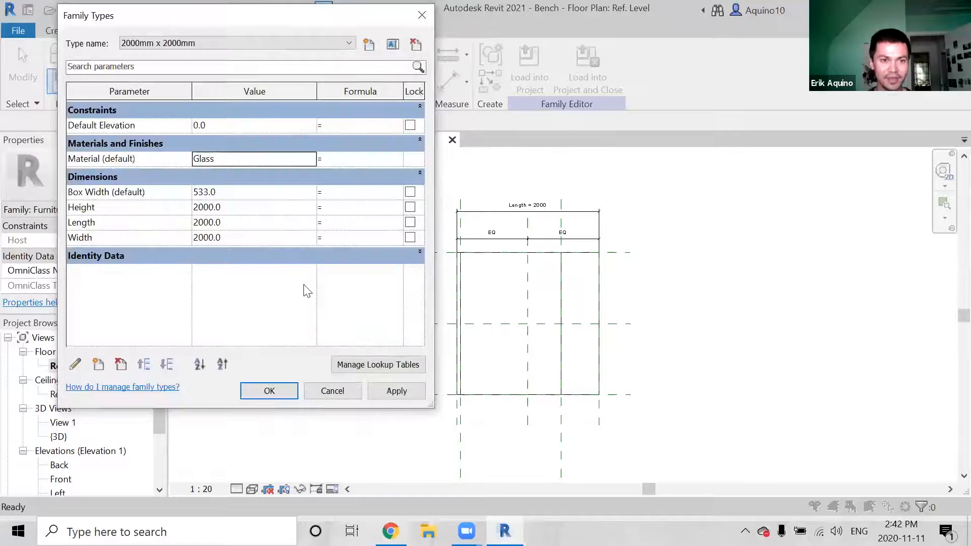
click(399, 392)
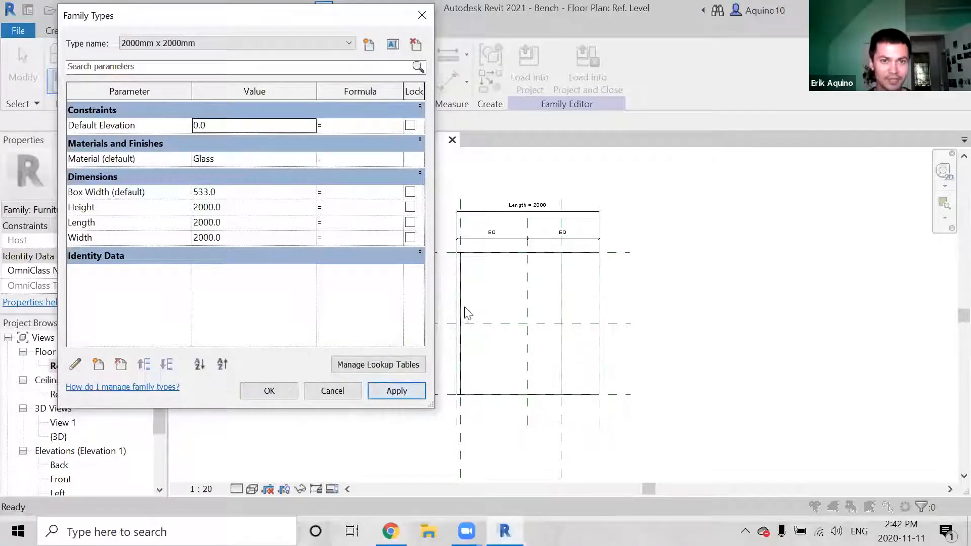
Make 1000mm x 500mm the current family type and accept the family type settings
click(258, 43)
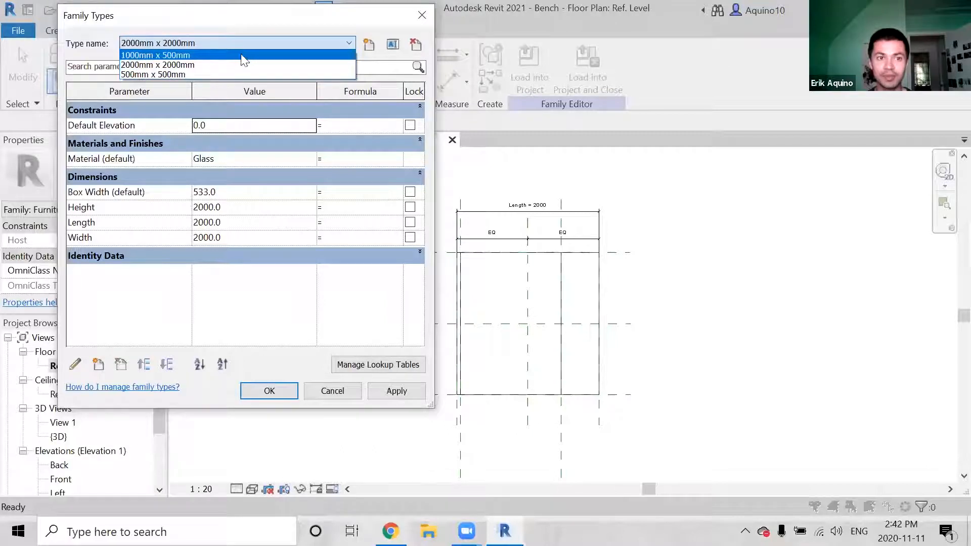
click(243, 56)
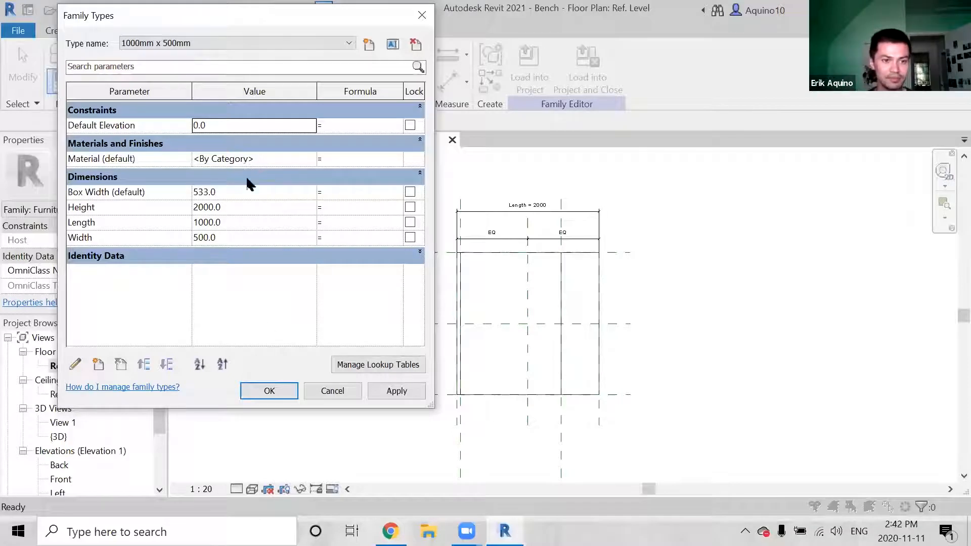
click(297, 393)
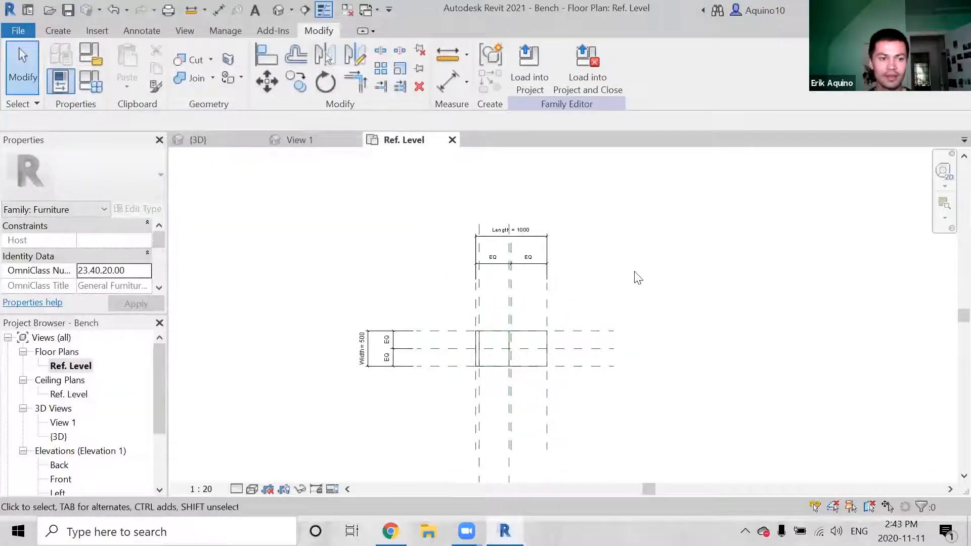
Load the Bench family into the project, overwriting only the existing version
click(539, 79)
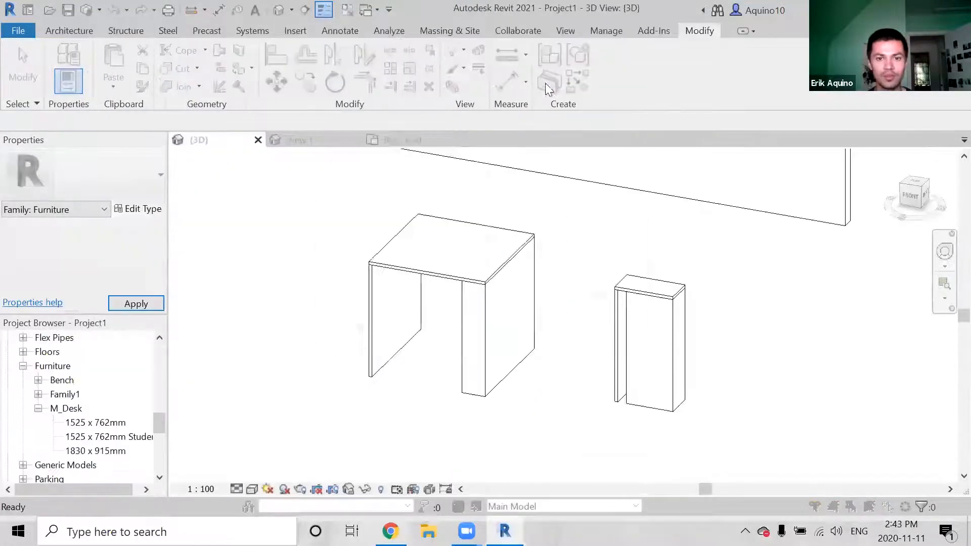
drag(526, 139, 678, 81)
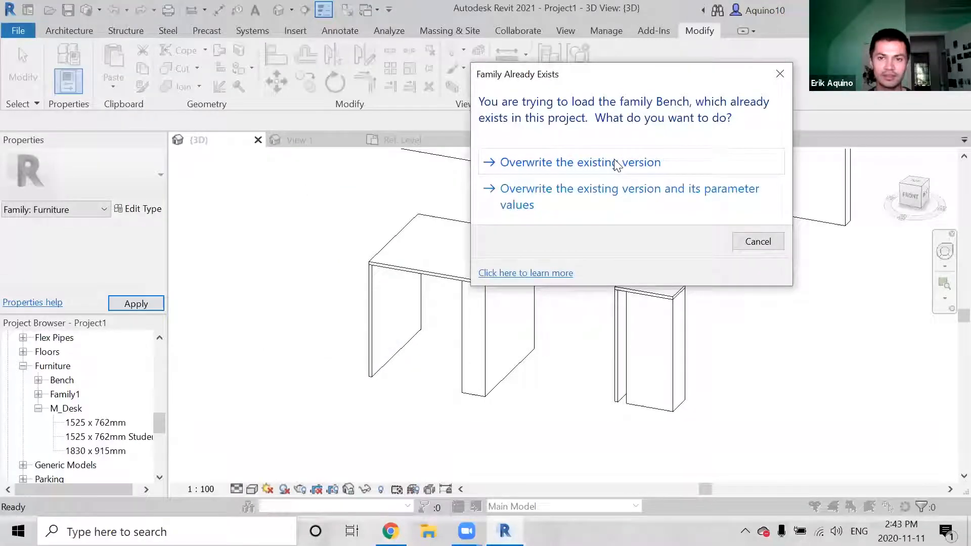
click(616, 165)
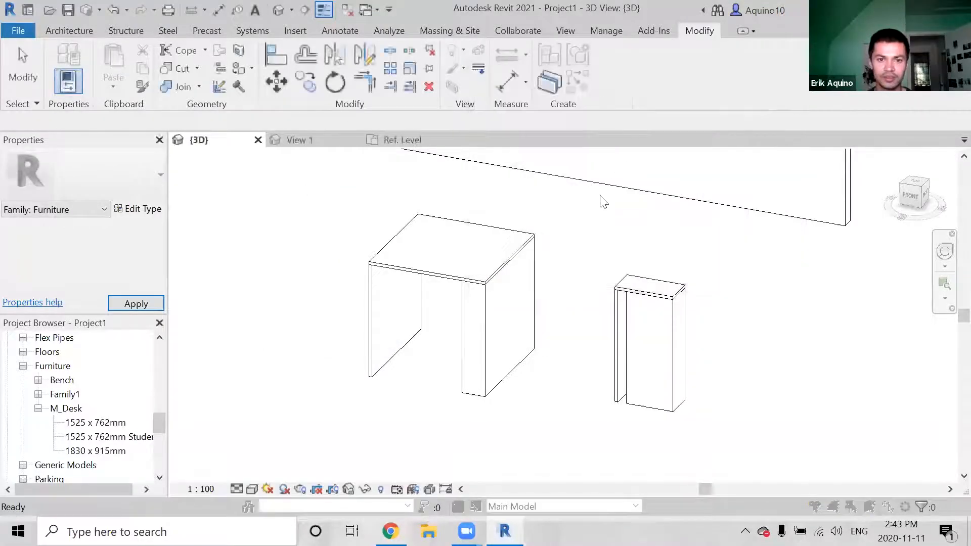
click(602, 134)
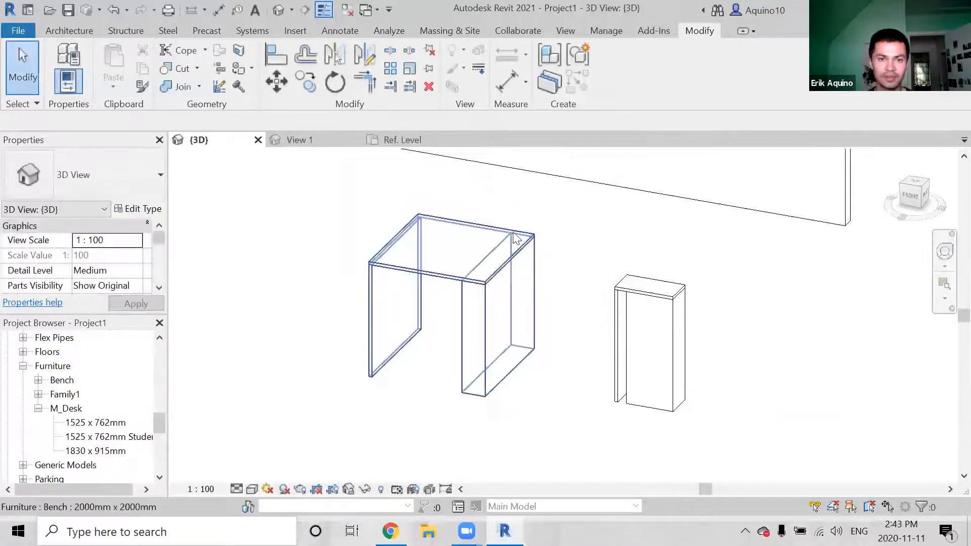
Set the Material of the placed 2000mm x 2000mm bench to Oak Flooring
click(515, 229)
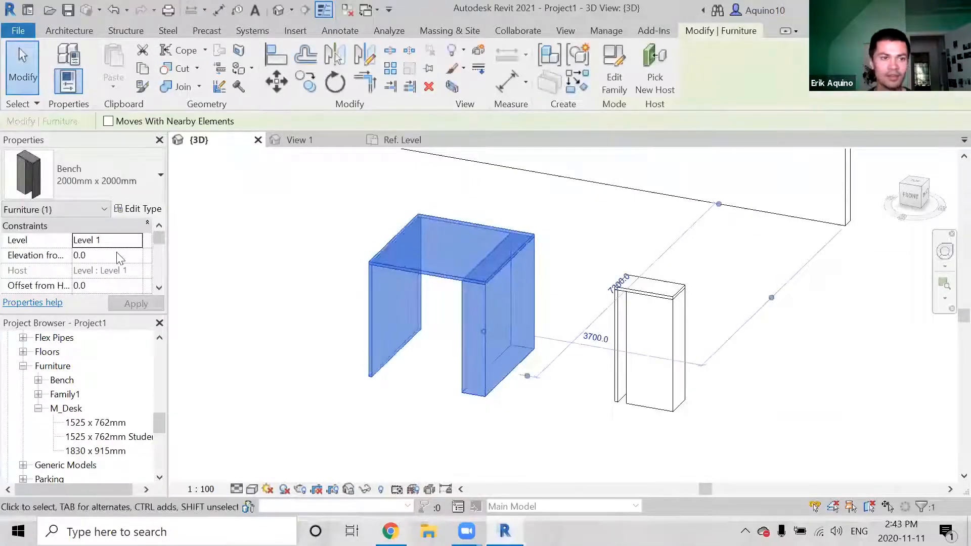
scroll(118, 259, down, 3)
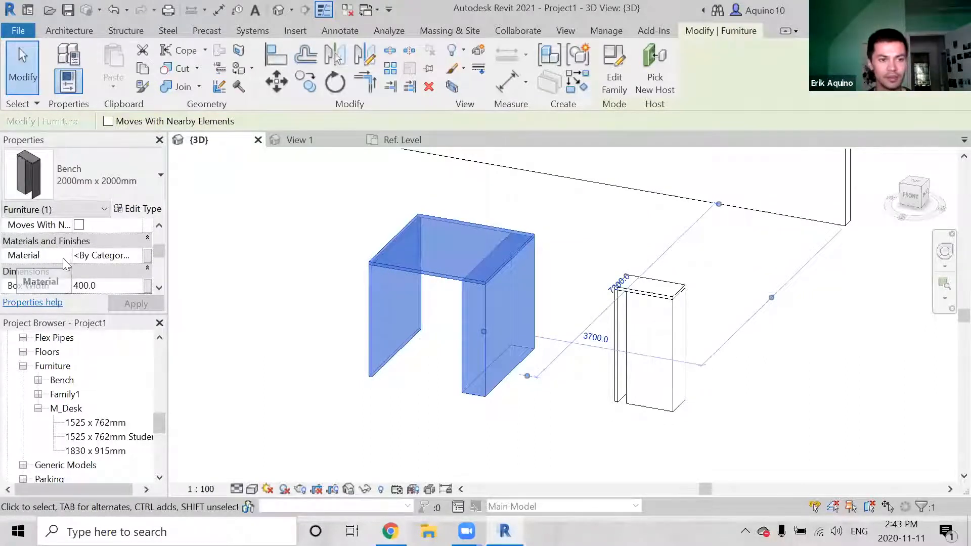
click(137, 254)
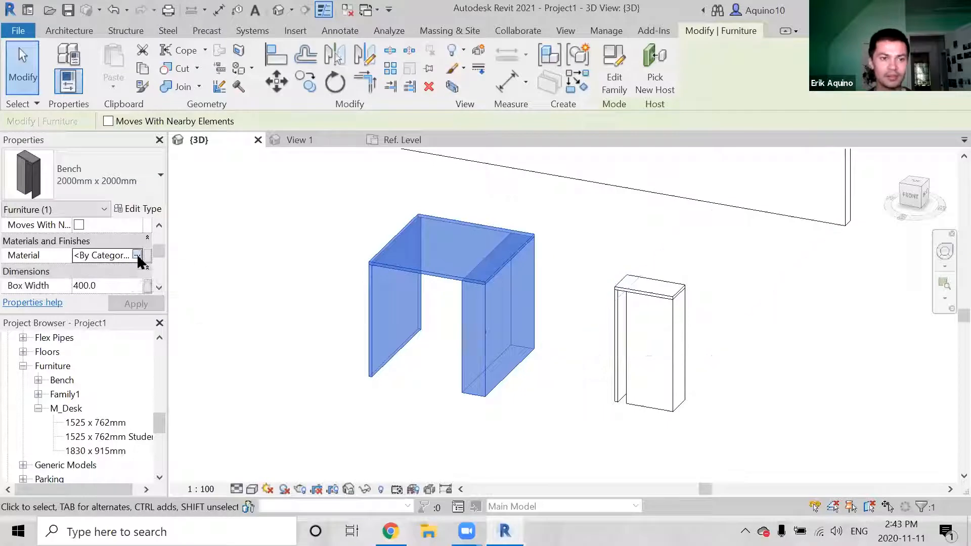
click(144, 256)
scroll(481, 314, down, 5)
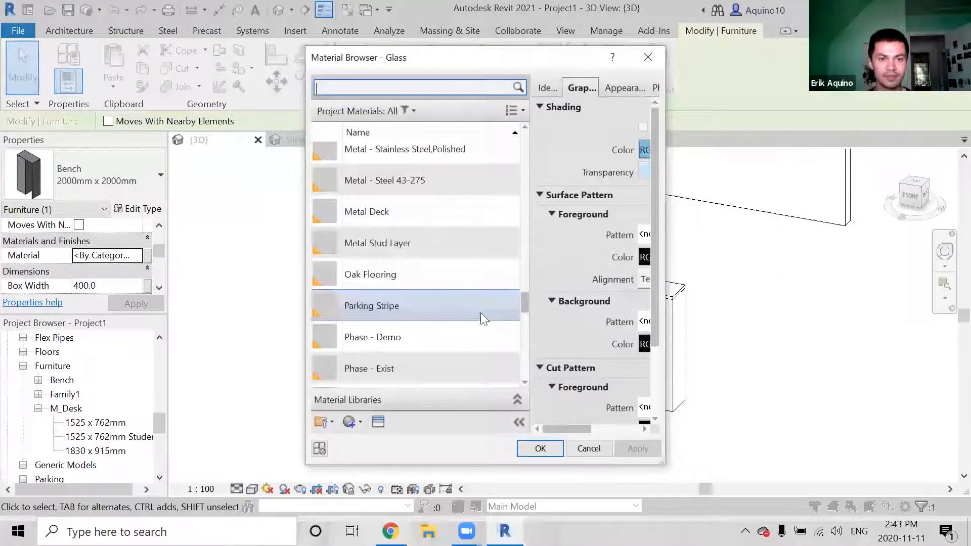
click(439, 276)
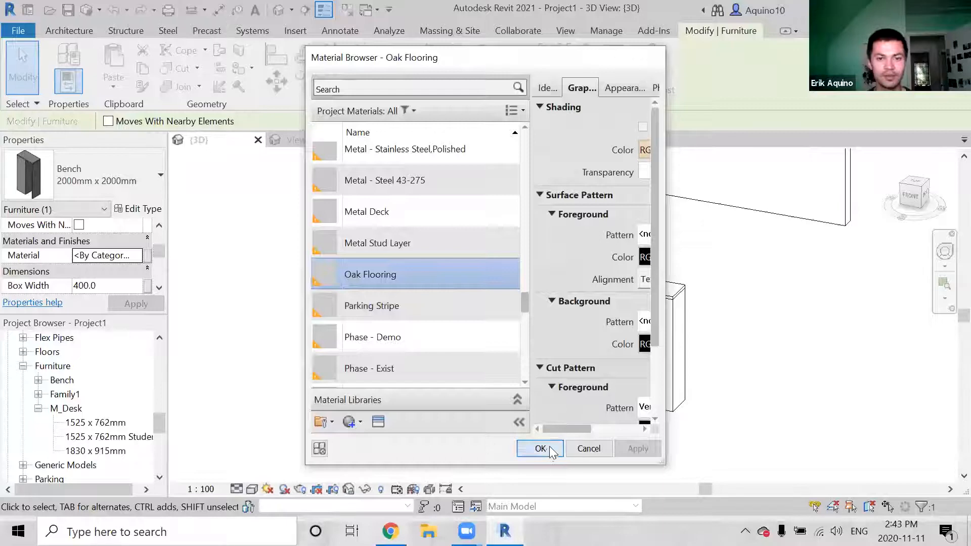
click(551, 449)
click(542, 239)
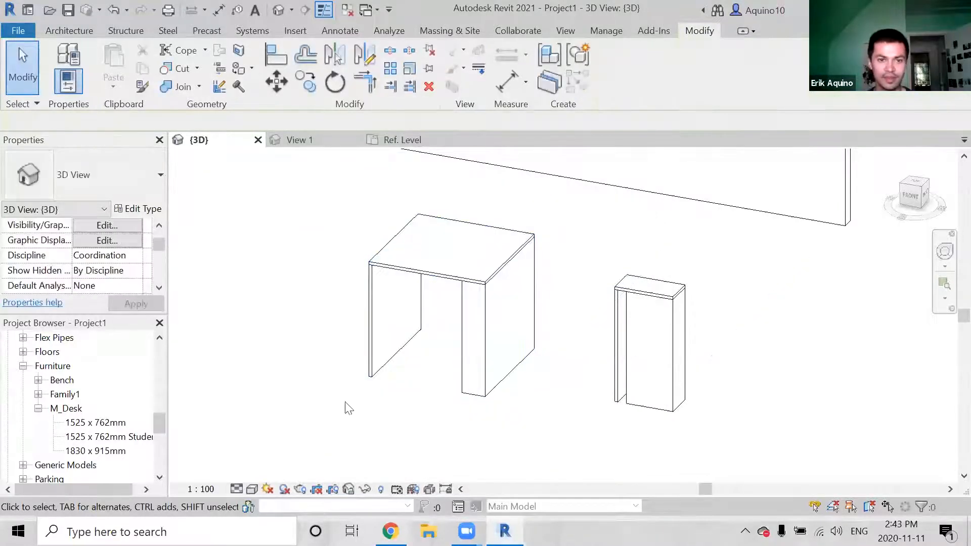
Switch the 3D view's visual style to Shaded, try Consistent Colors, and finish with Realistic
click(253, 489)
click(278, 443)
click(252, 488)
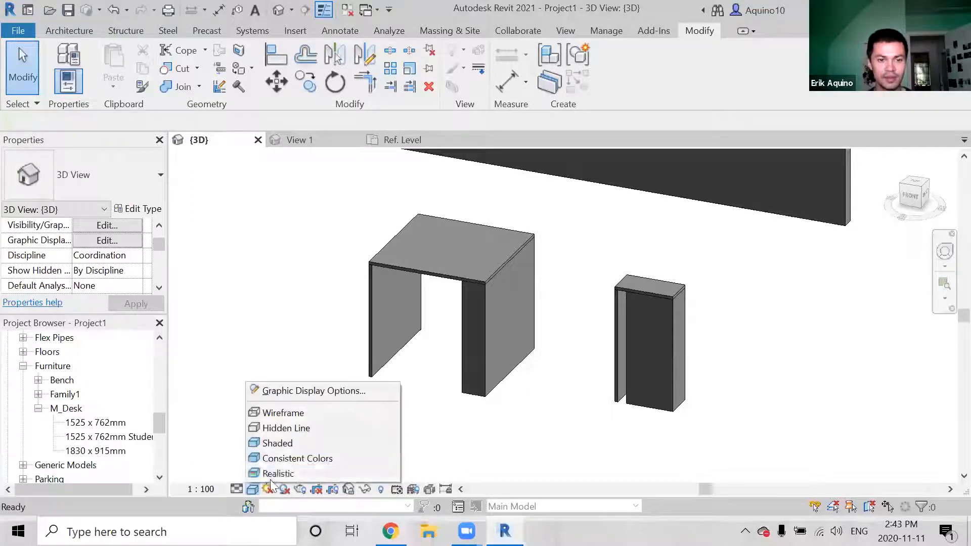
click(283, 458)
click(253, 488)
click(271, 473)
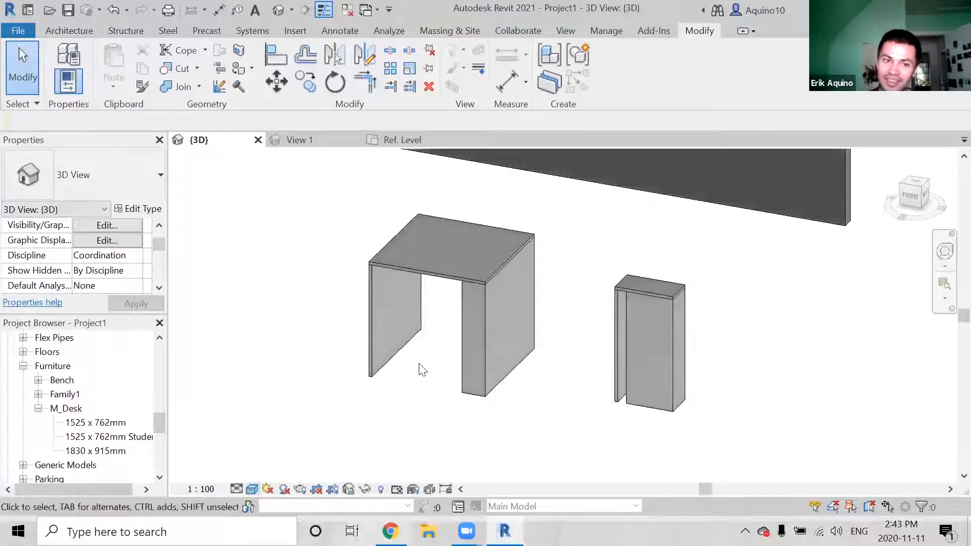
Examine how the two benches and the wall with its doors display in the 3D view
click(450, 315)
middle_drag(451, 315, 428, 325)
click(420, 221)
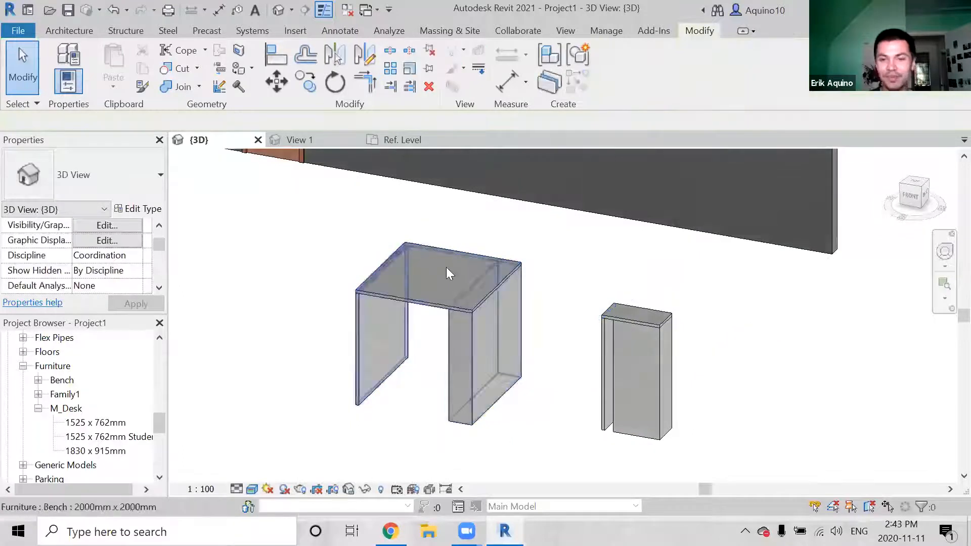
middle_drag(478, 291, 464, 270)
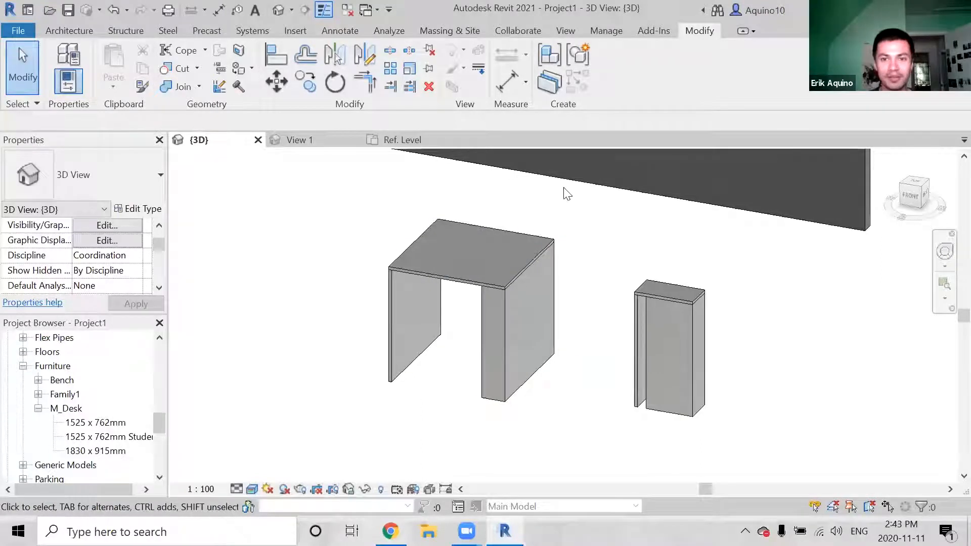
scroll(539, 217, down, 2)
middle_drag(540, 217, 535, 240)
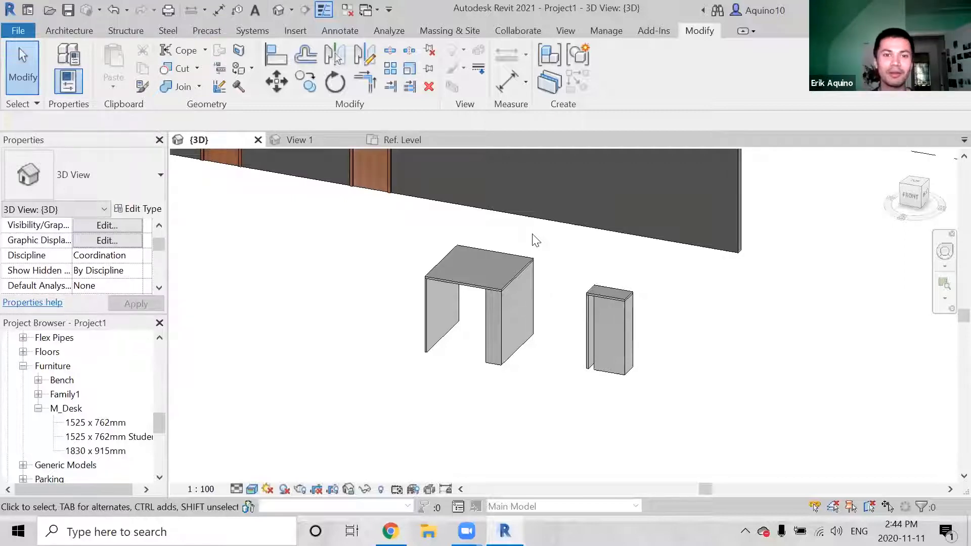
scroll(389, 299, down, 4)
middle_drag(404, 308, 442, 307)
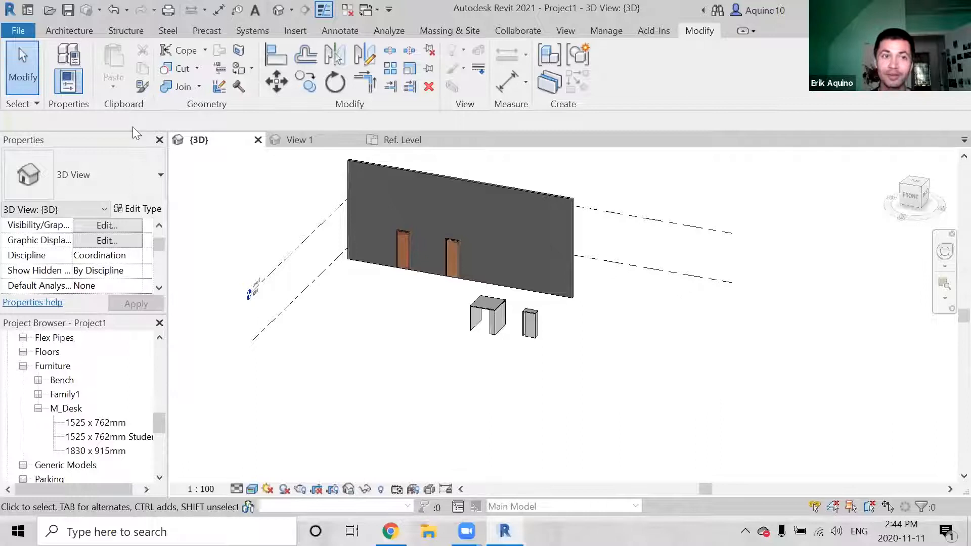
Create a new family from the Metric Generic Model face based template
click(29, 30)
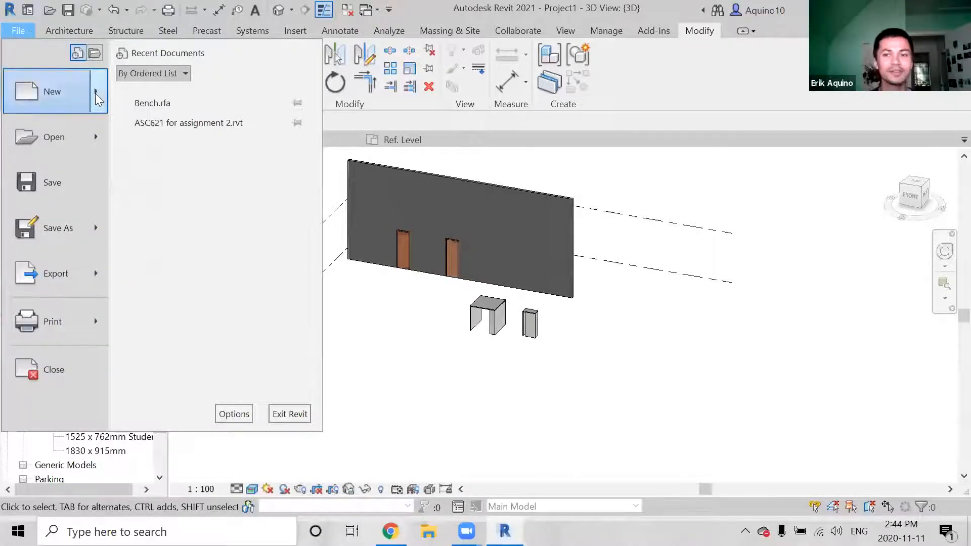
mouse_move(95, 94)
click(172, 131)
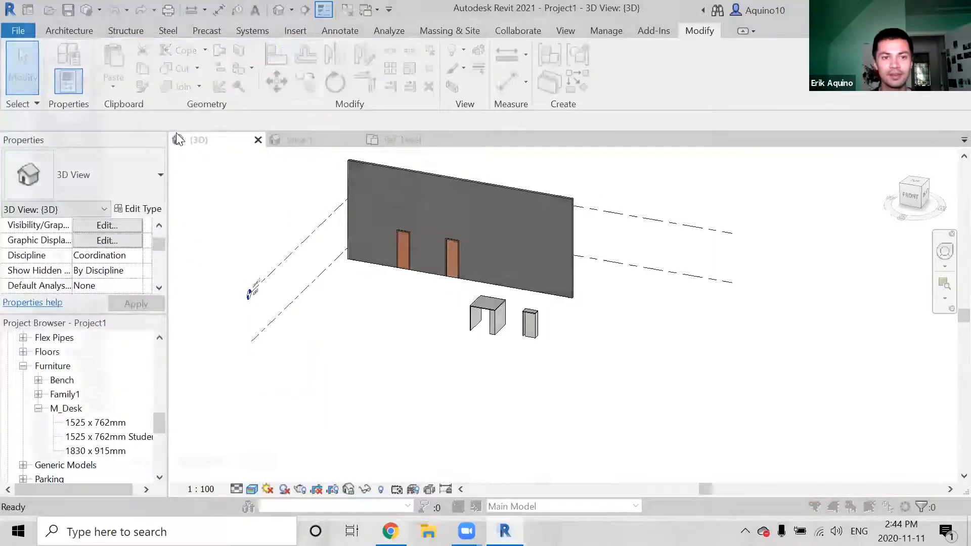
double_click(162, 88)
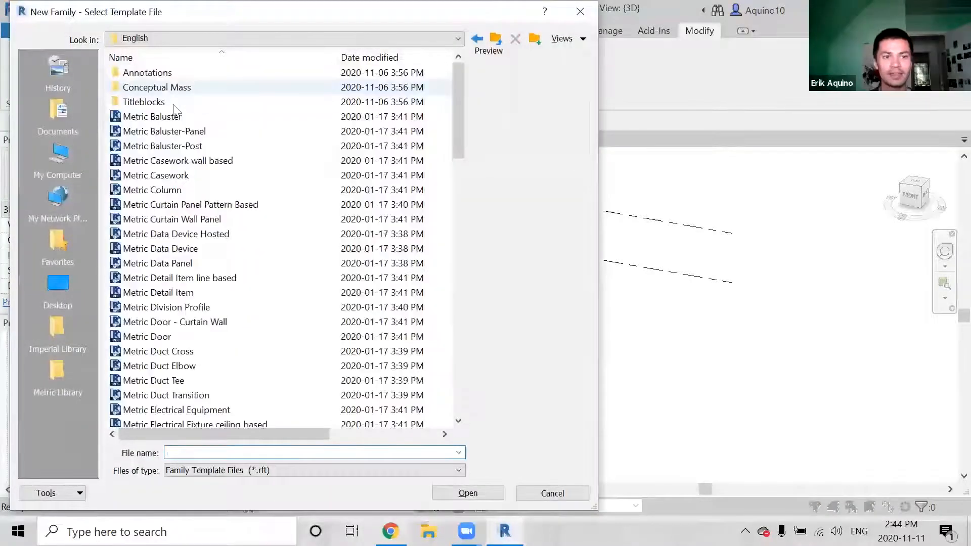
scroll(201, 223, down, 4)
scroll(198, 224, down, 4)
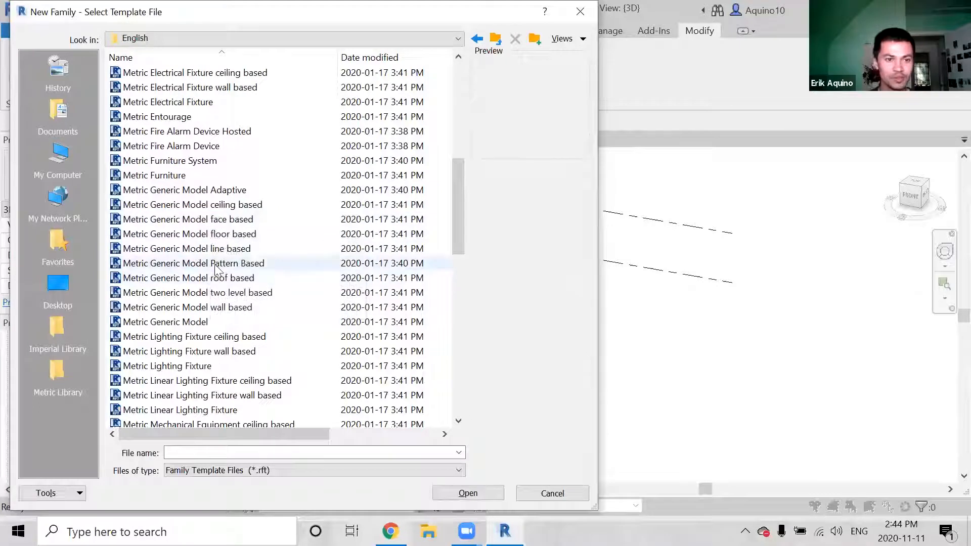
click(212, 224)
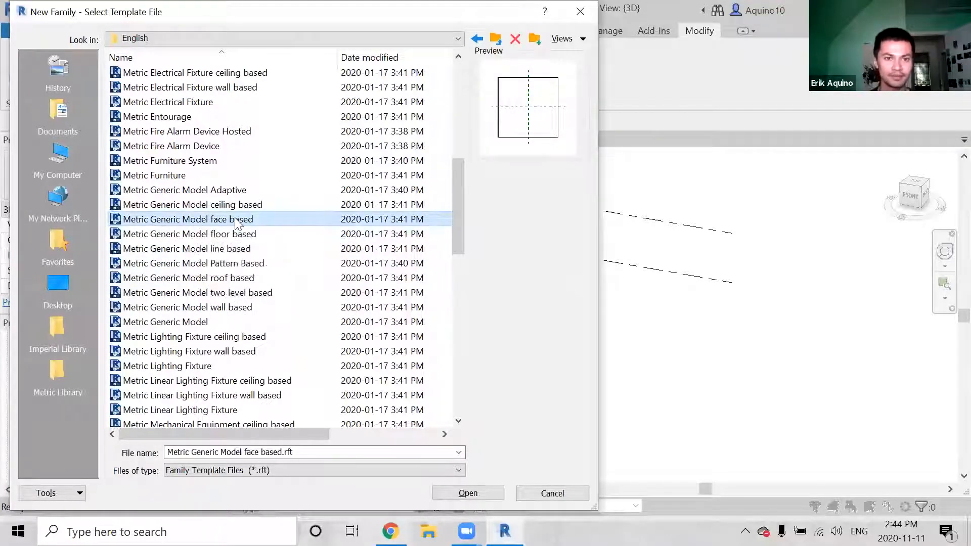
click(471, 493)
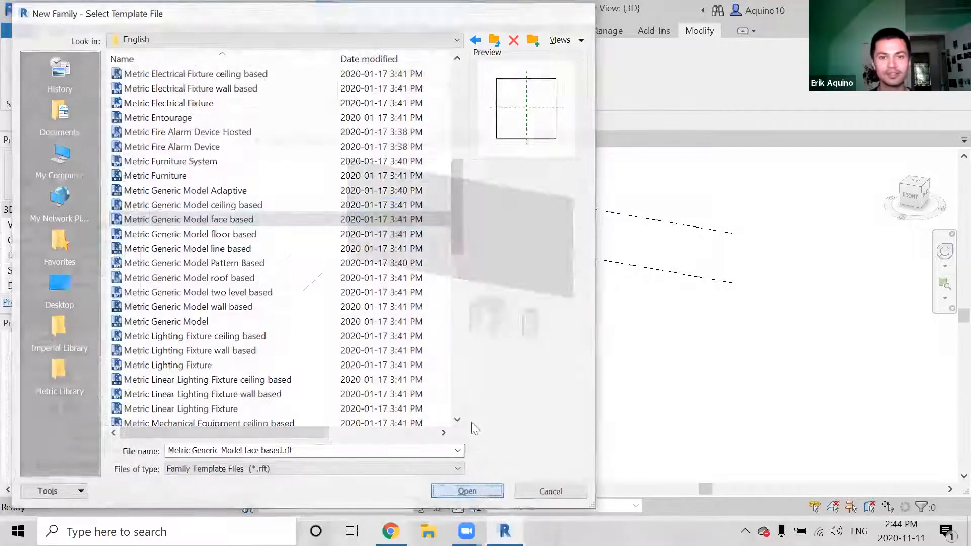
Draw two vertical reference planes, about 700 mm left and about 800 mm right of the vertical centre plane
middle_drag(546, 325, 416, 301)
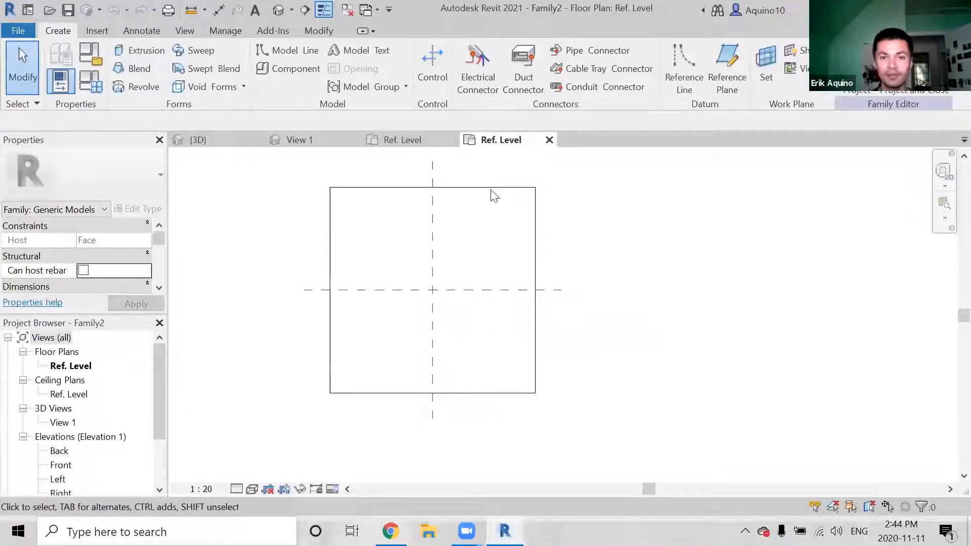
middle_drag(495, 230, 506, 254)
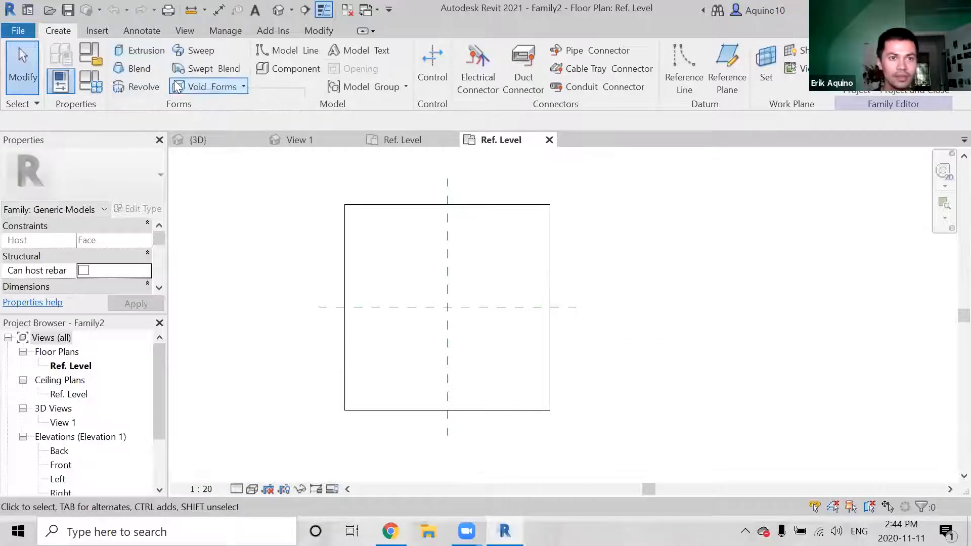
click(727, 69)
click(447, 179)
click(390, 179)
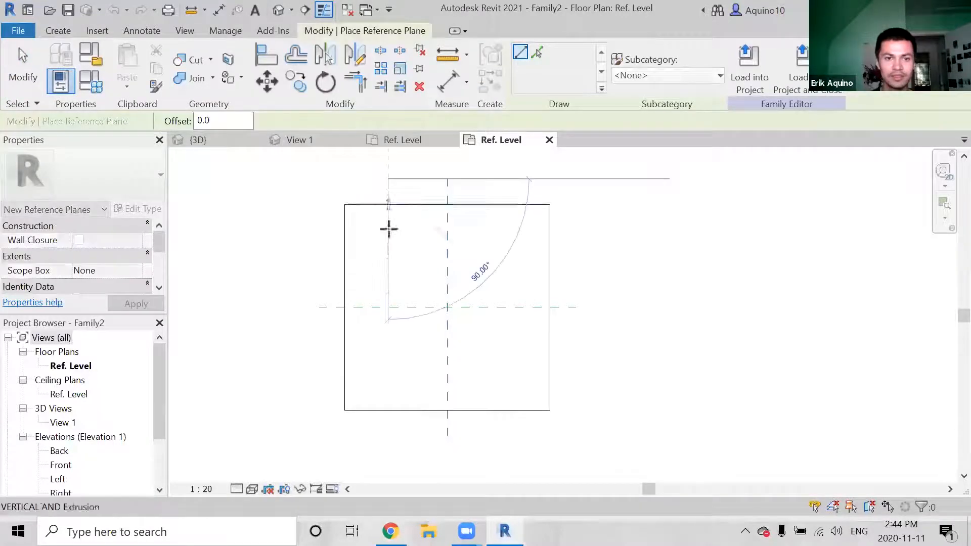
click(388, 429)
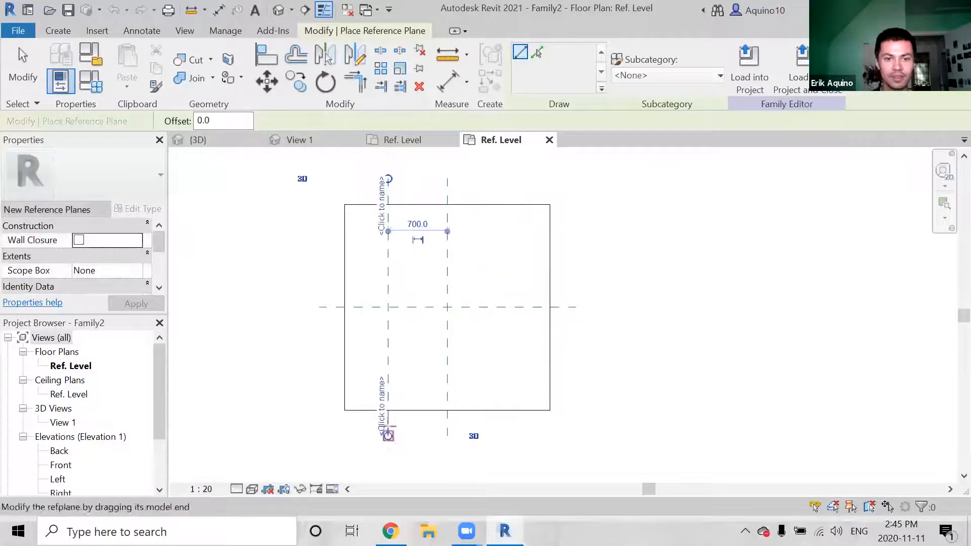
click(515, 178)
click(515, 429)
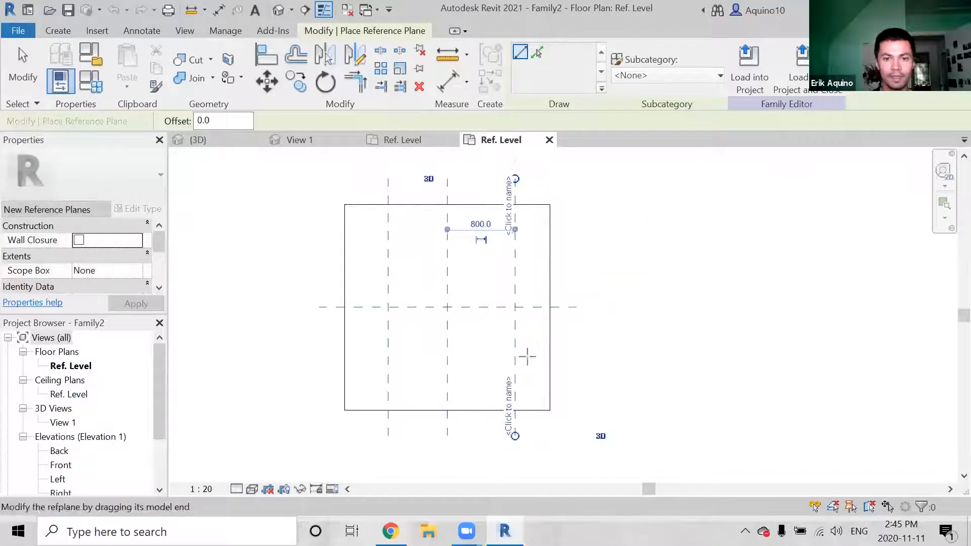
Draw two horizontal reference planes, one about 623 mm above the horizontal centre plane and one below it
click(585, 255)
click(320, 254)
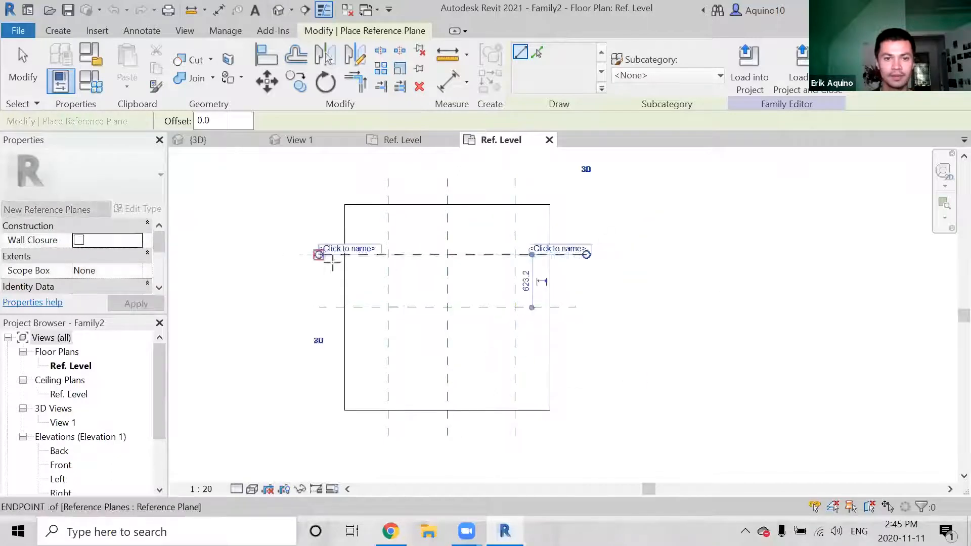
click(584, 356)
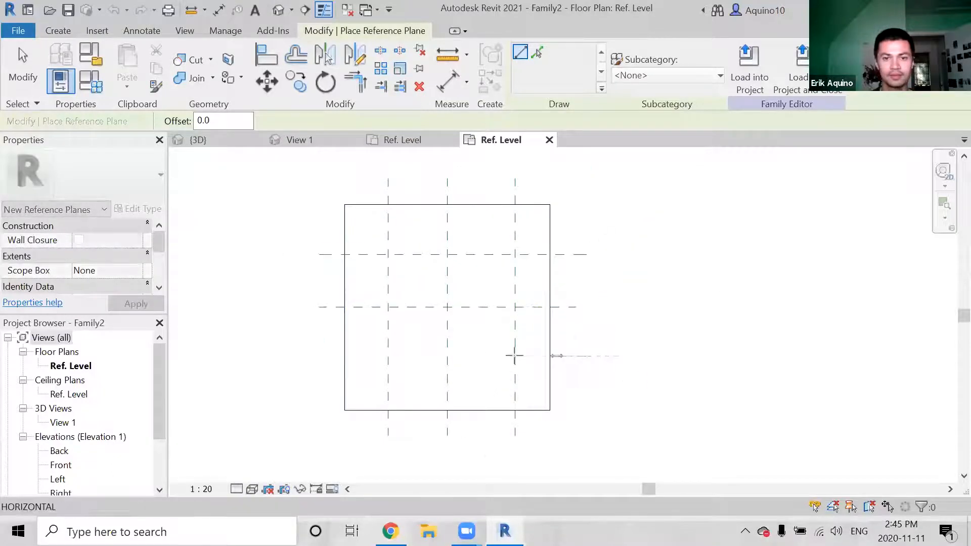
click(318, 351)
key(Escape)
key(Escape)
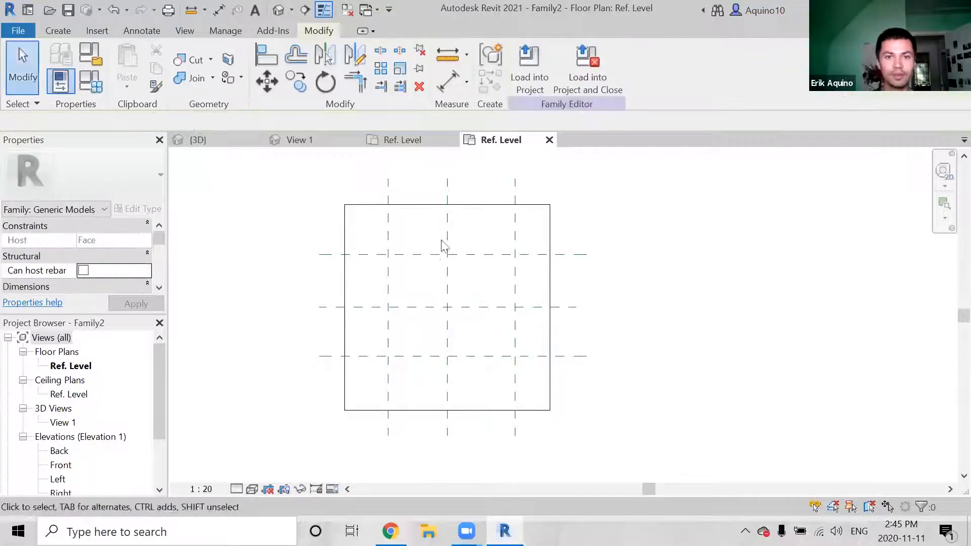
Add a continuous aligned dimension string across the three vertical reference planes
click(444, 85)
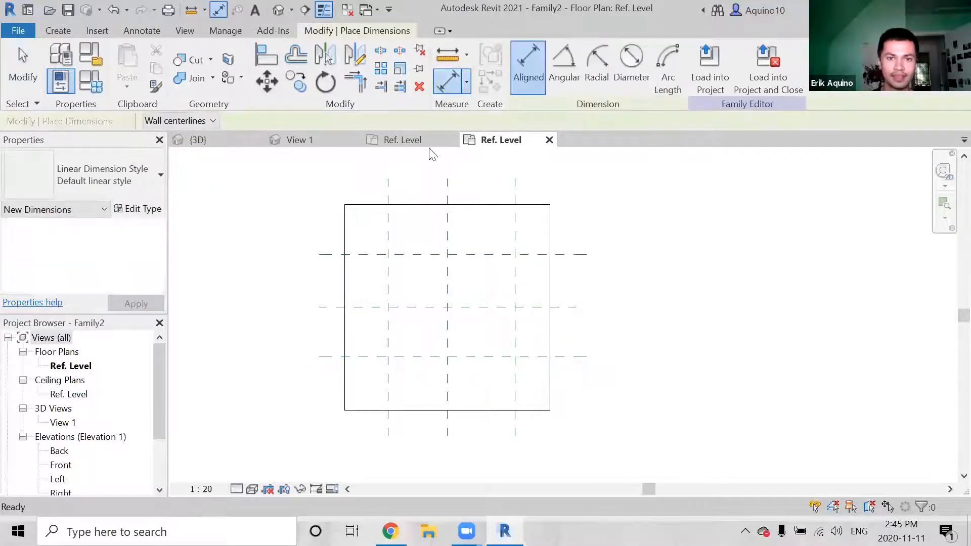
click(388, 243)
click(466, 245)
click(516, 245)
click(479, 237)
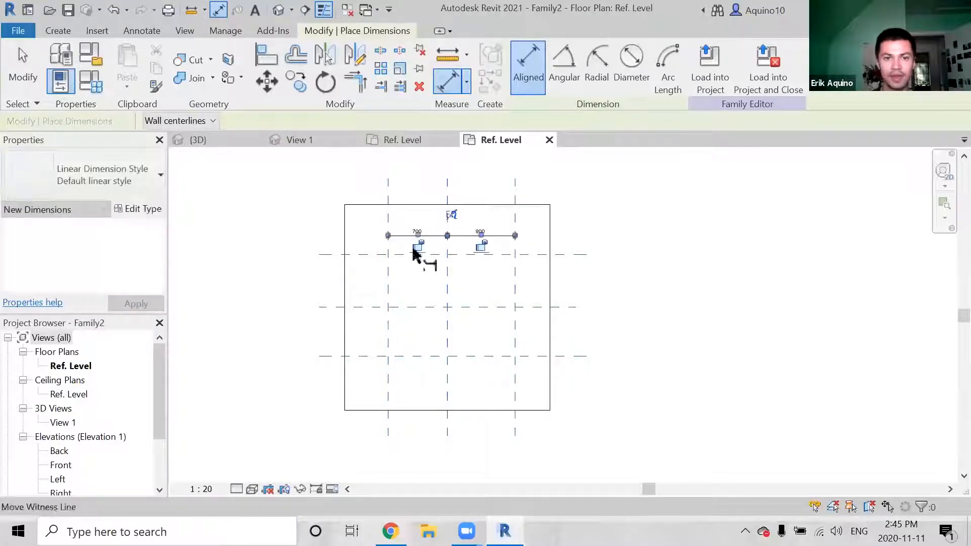
Dimension the three horizontal reference planes in one aligned string and make its segments equal (EQ)
click(372, 255)
click(375, 307)
click(375, 355)
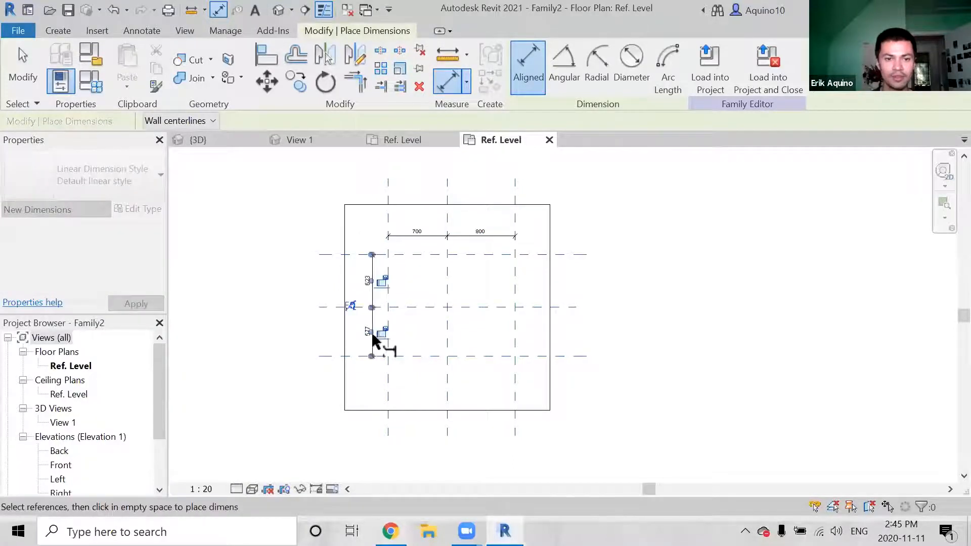
click(372, 330)
click(351, 307)
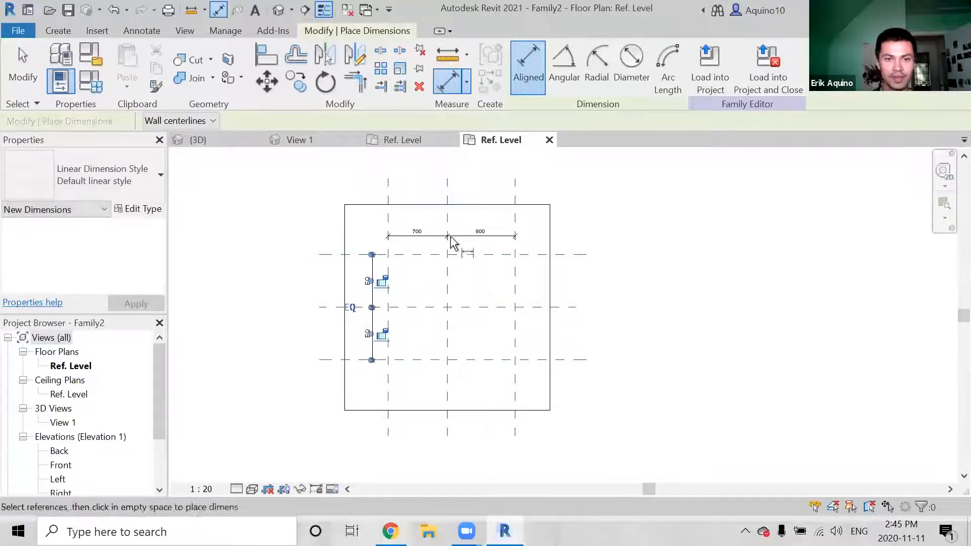
key(Escape)
key(Escape)
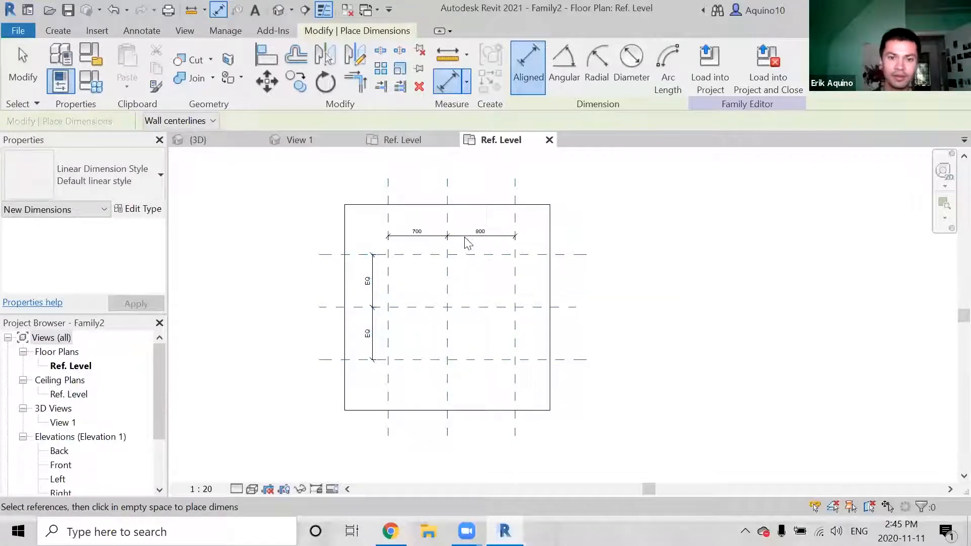
Apply the equality constraint (EQ) to the dimension string across the three vertical reference planes
click(463, 237)
click(451, 216)
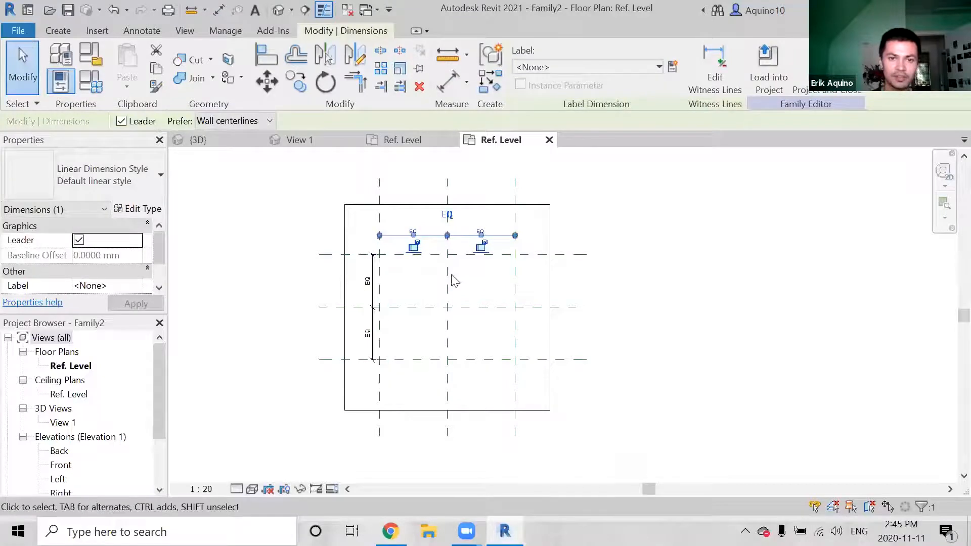
key(Escape)
Add overall aligned dimensions between the two outer vertical reference planes and between the two outer horizontal ones
key(d)
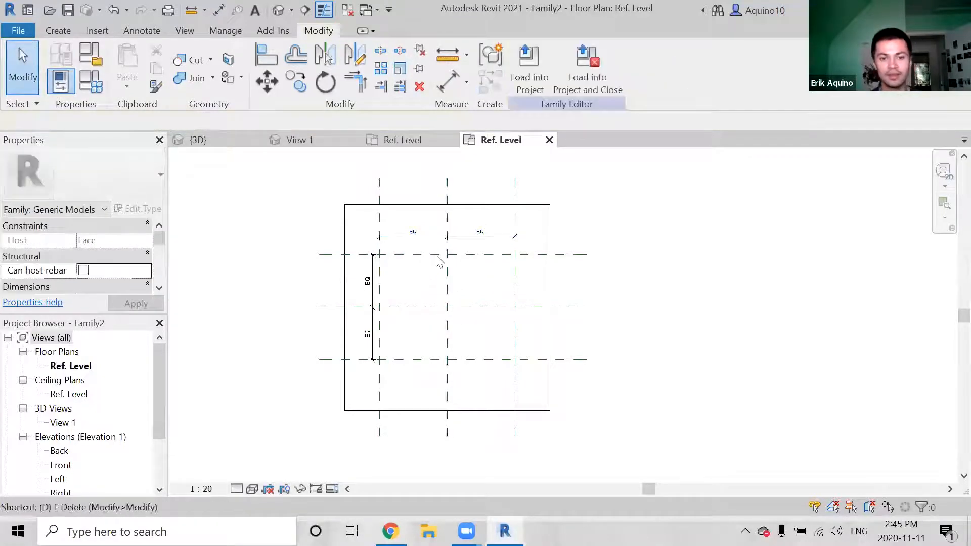
key(i)
click(380, 192)
click(515, 198)
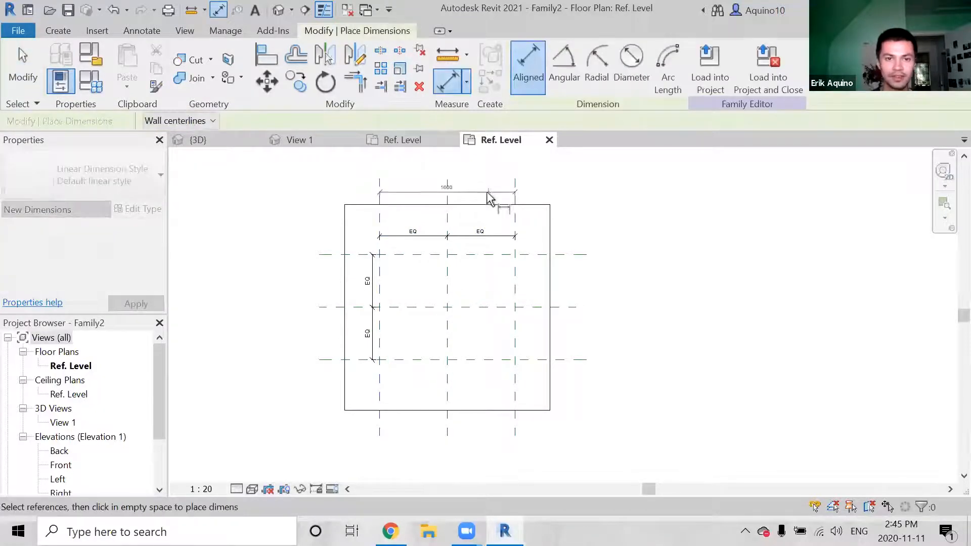
click(489, 199)
click(335, 255)
click(326, 358)
click(304, 334)
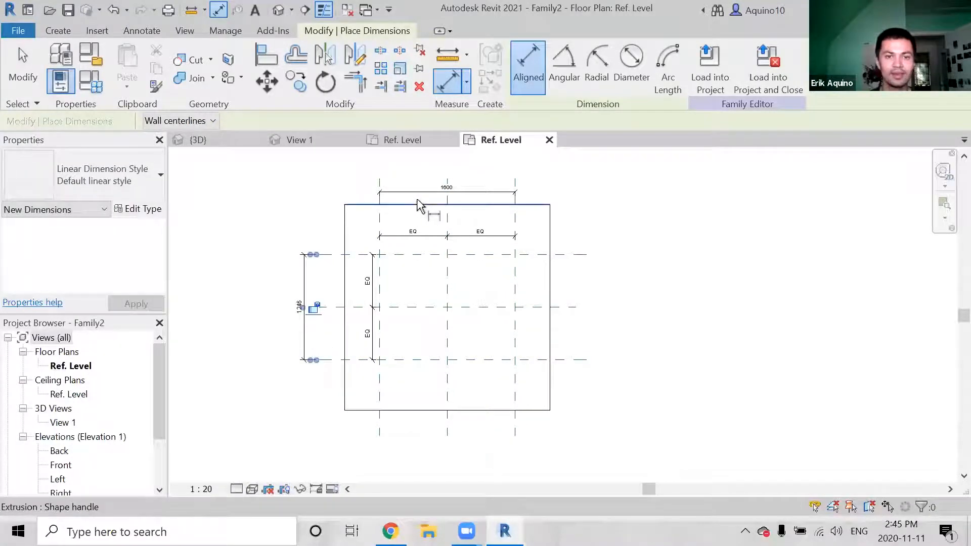
Label the overall dimension between the outer vertical reference planes with a new family type parameter named Height
key(Escape)
key(Escape)
click(414, 192)
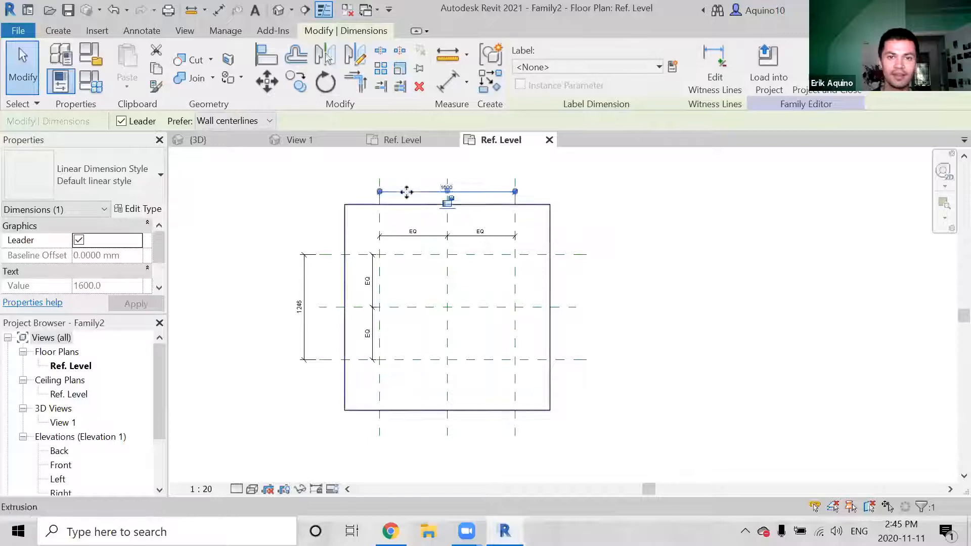
click(673, 67)
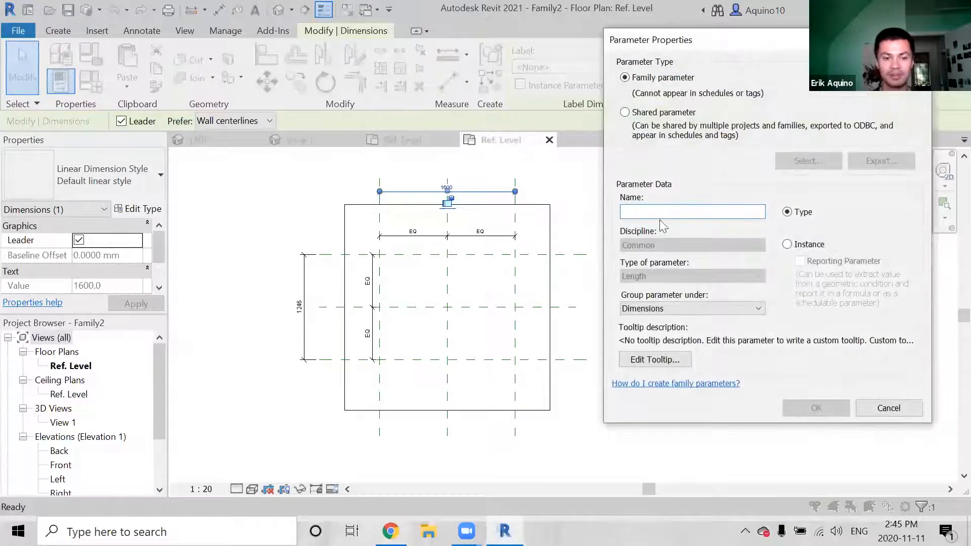
text(Height)
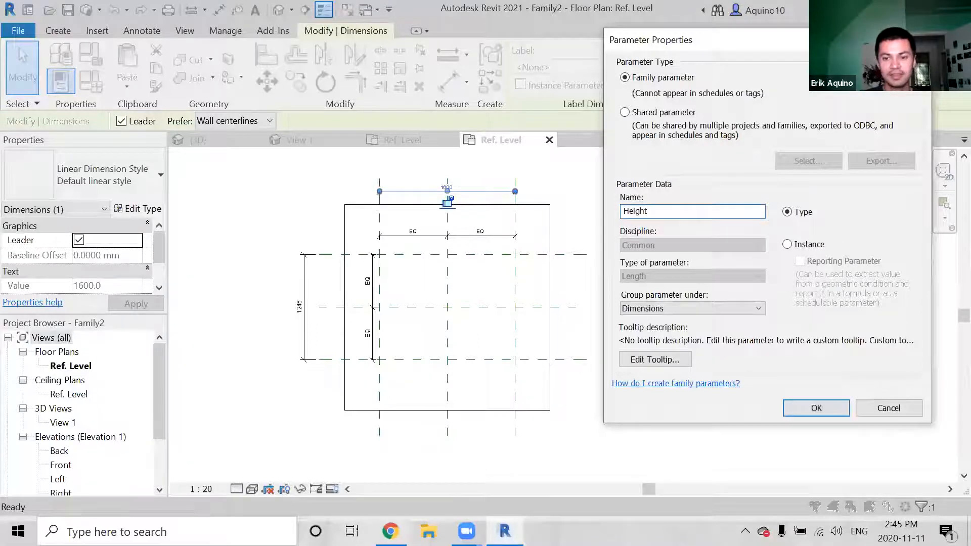
key(Return)
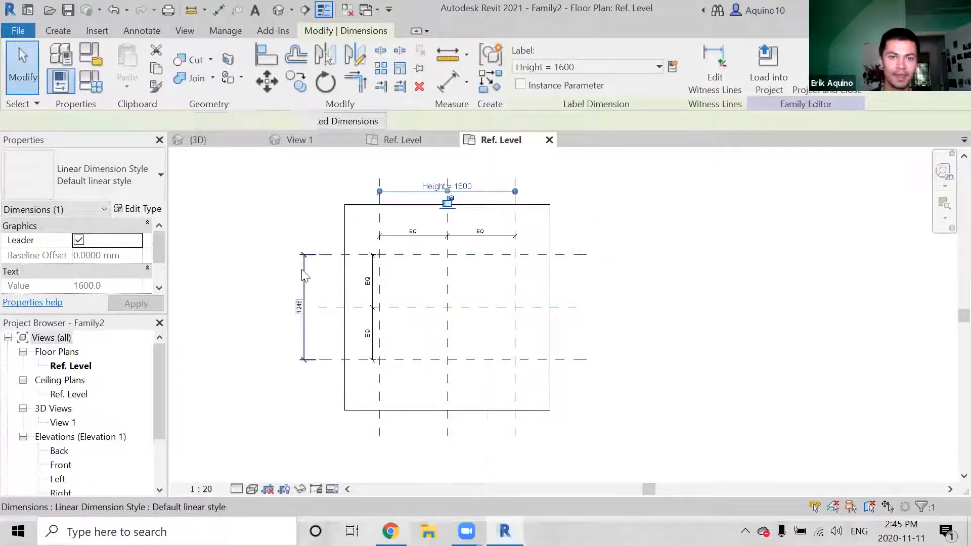
Label the overall dimension between the outer horizontal reference planes with a new family type parameter named Width
click(304, 276)
click(678, 71)
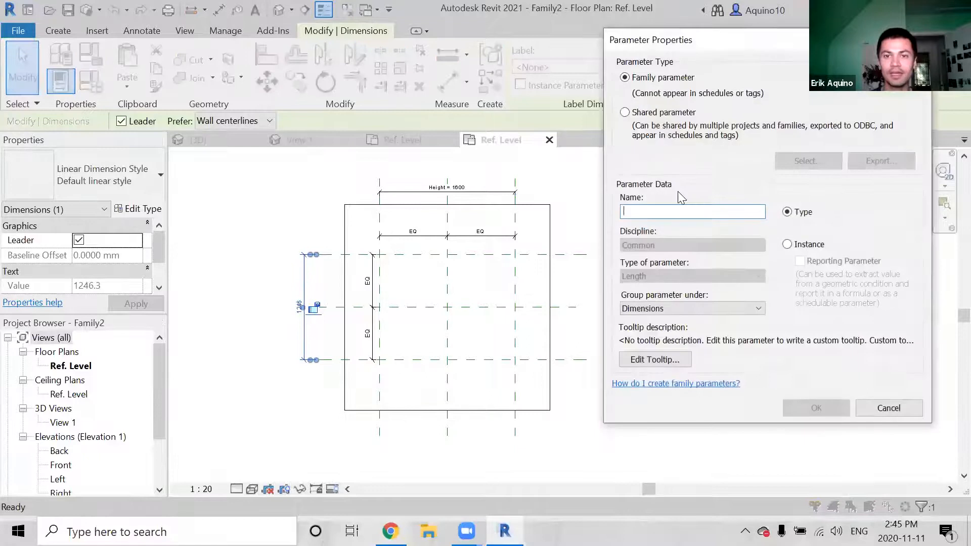
text(Width)
key(Return)
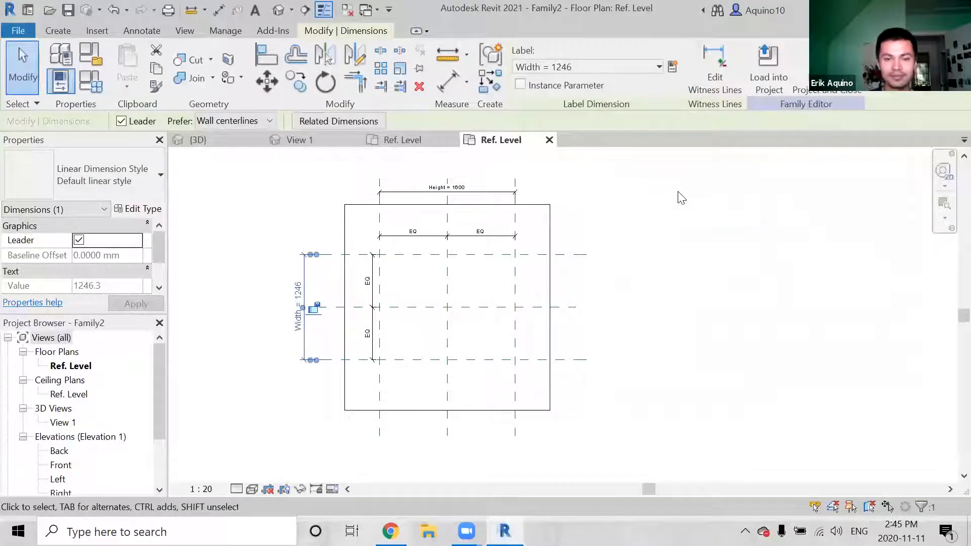
click(493, 191)
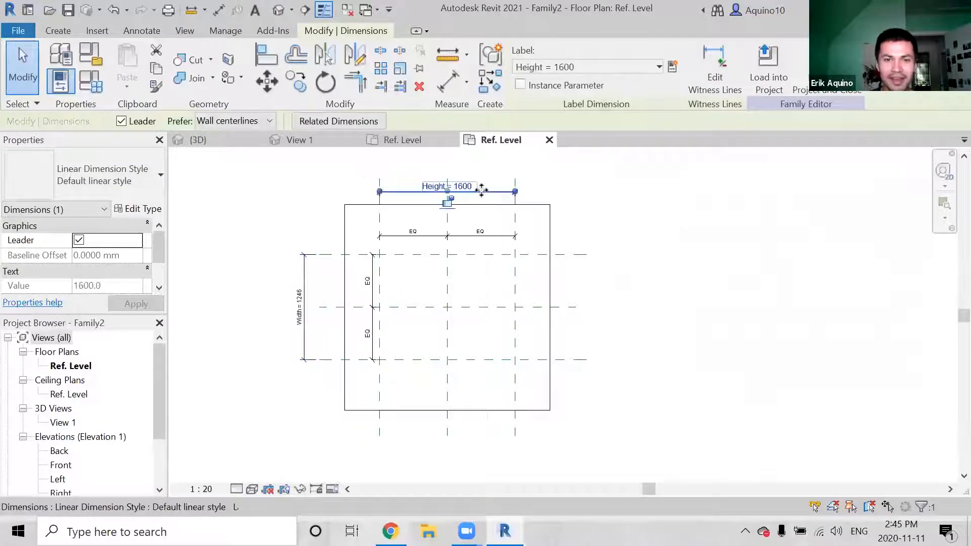
scroll(480, 198, up, 3)
scroll(501, 203, down, 2)
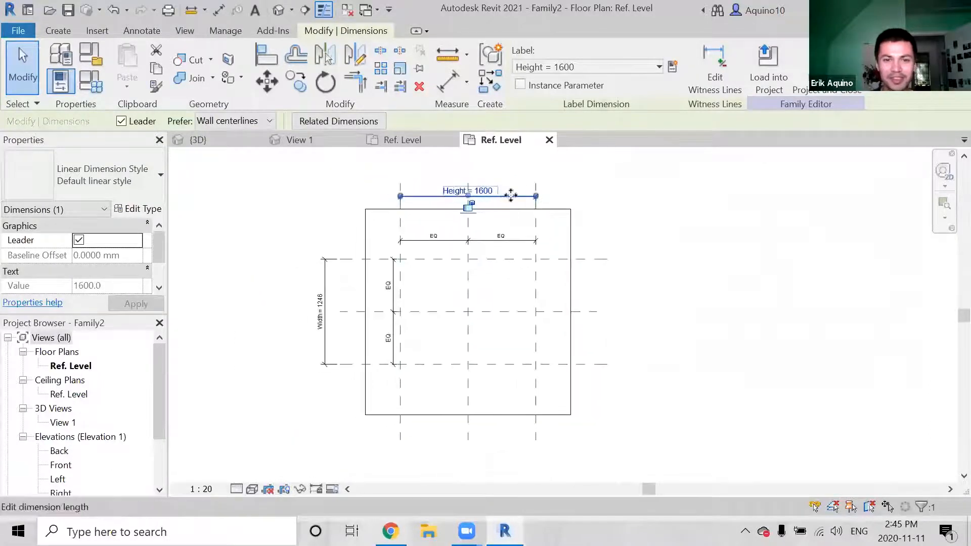
middle_drag(420, 330, 400, 334)
middle_drag(489, 311, 480, 321)
click(339, 189)
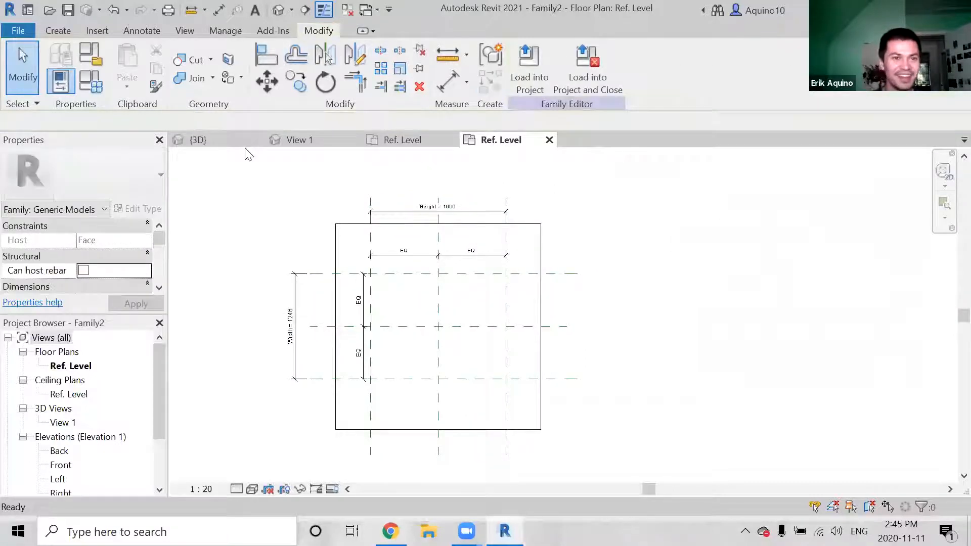
Start a void extrusion and sketch a rectangle between opposite intersections of the outer reference planes
click(59, 30)
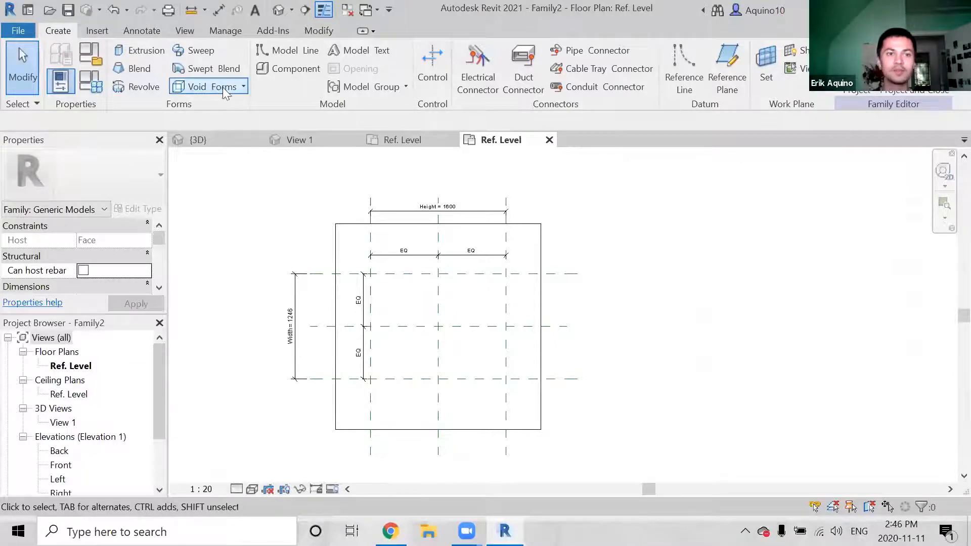
click(242, 87)
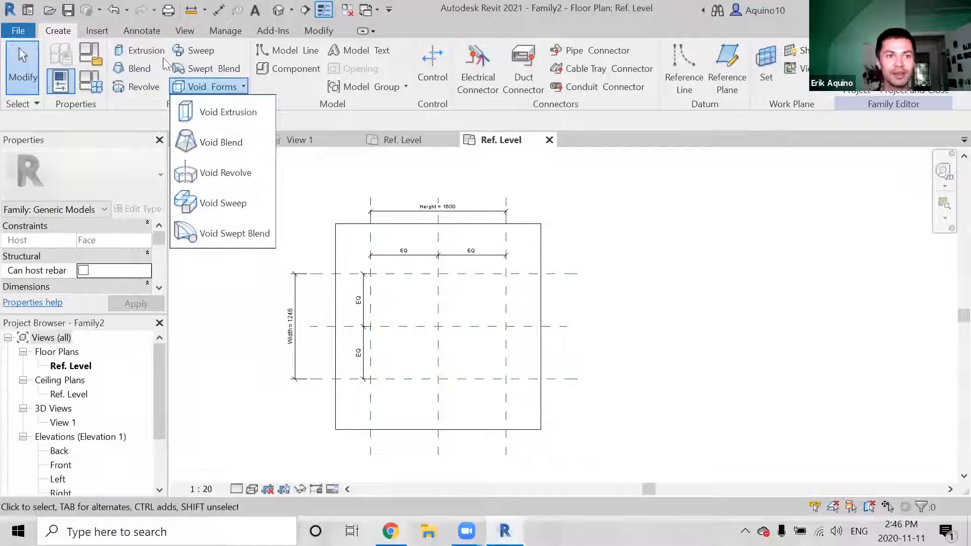
click(206, 108)
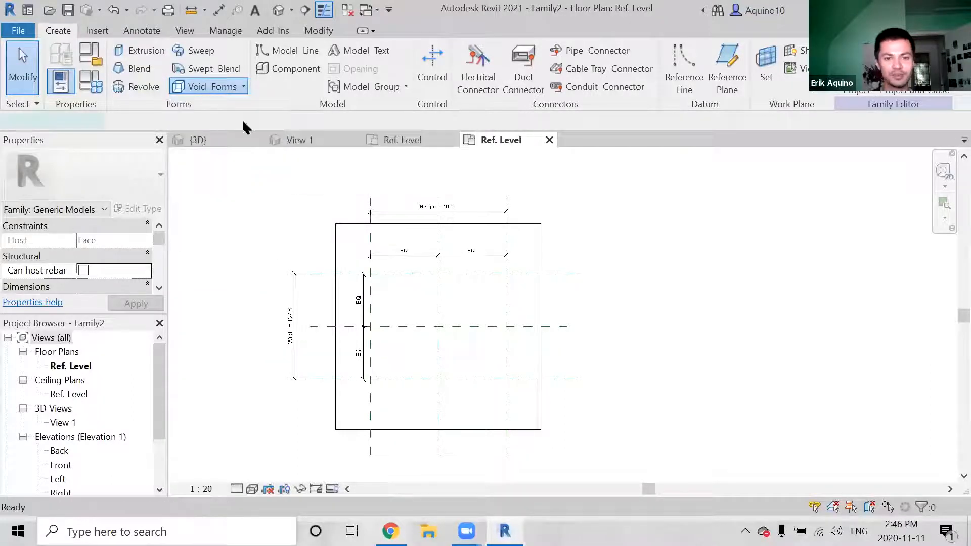
click(575, 53)
click(371, 274)
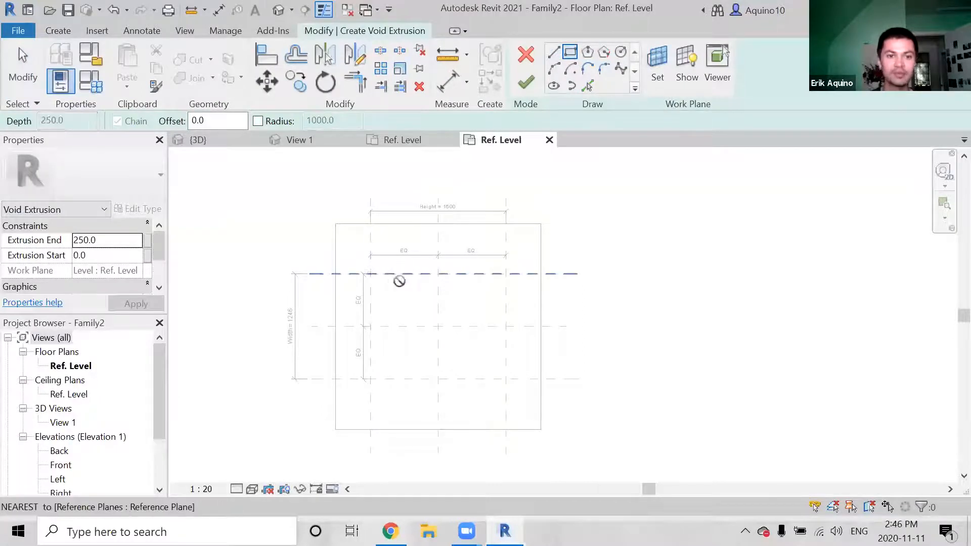
click(506, 378)
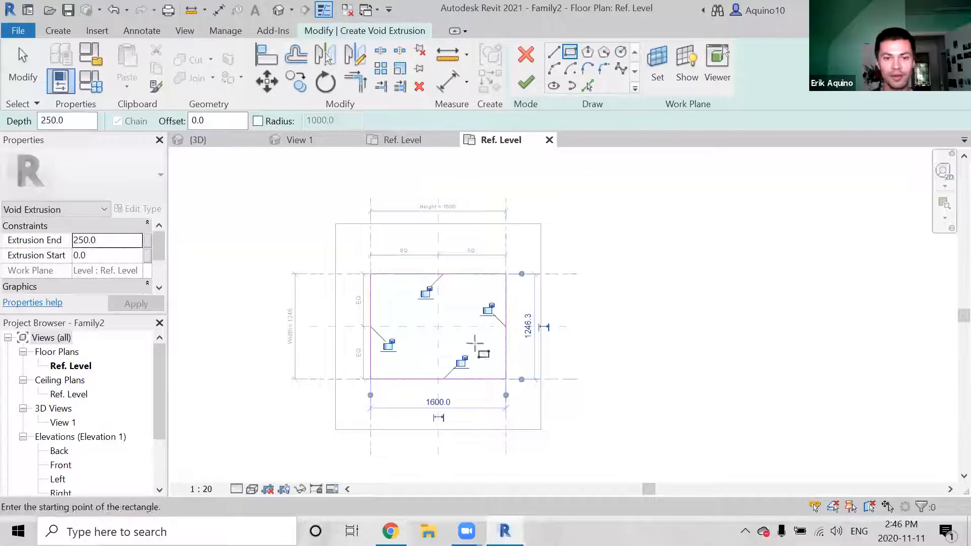
Lock all four sides of the rectangle to the reference planes and finish the void extrusion sketch
click(426, 292)
click(485, 310)
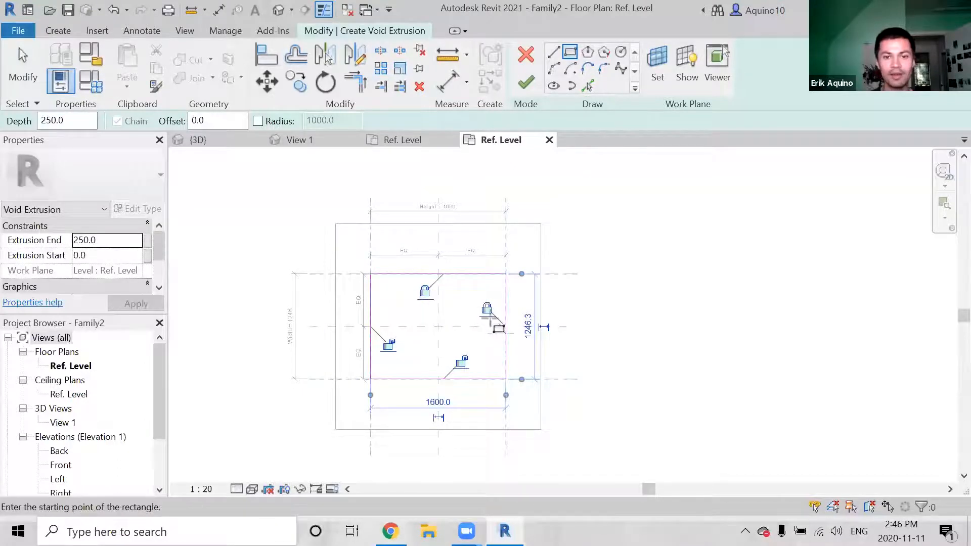
click(392, 344)
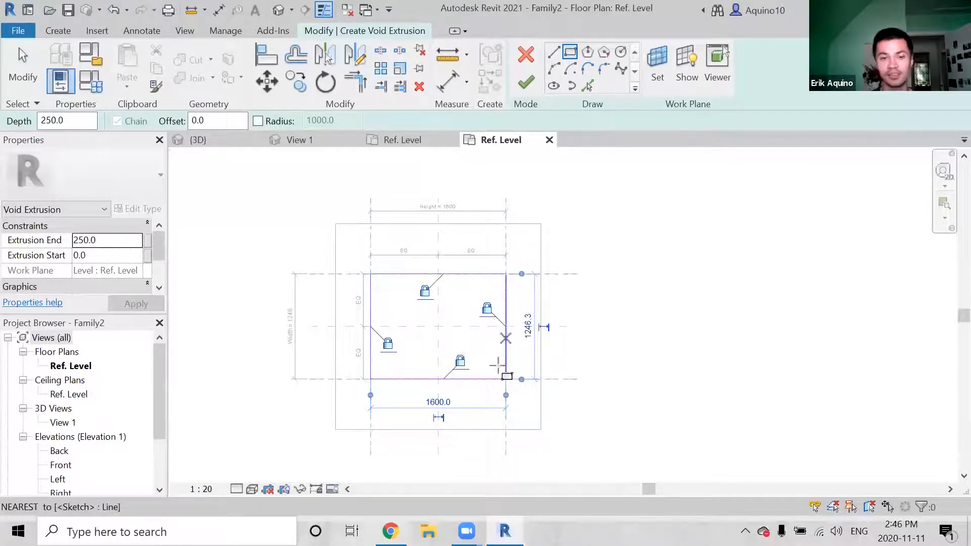
click(525, 85)
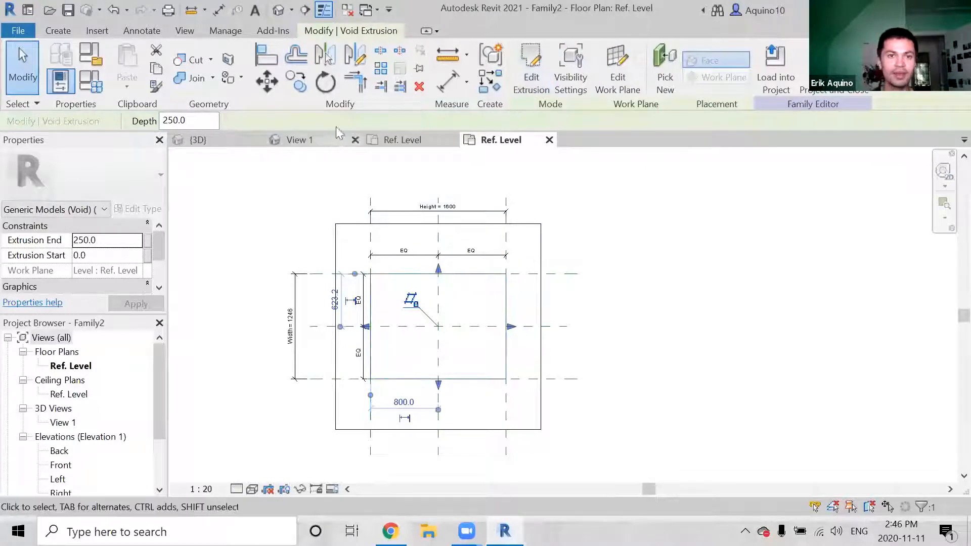
Open the default 3D view and examine how the void extrusion sits relative to the host block
click(279, 10)
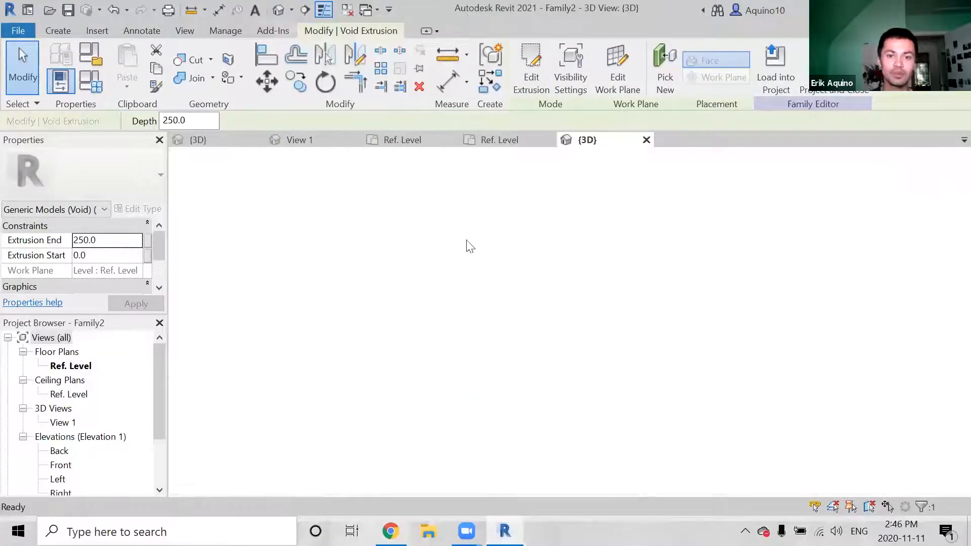
middle_drag(489, 285, 412, 277)
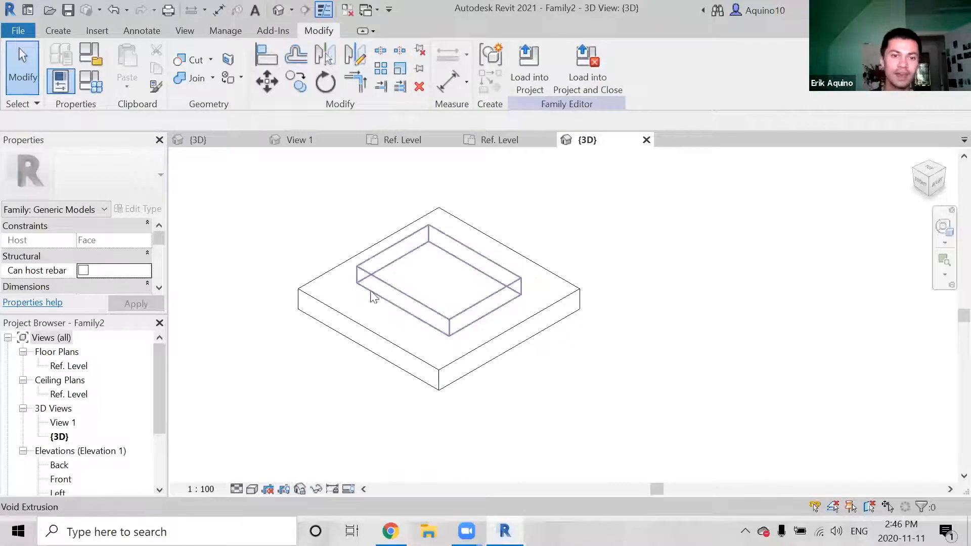
click(339, 271)
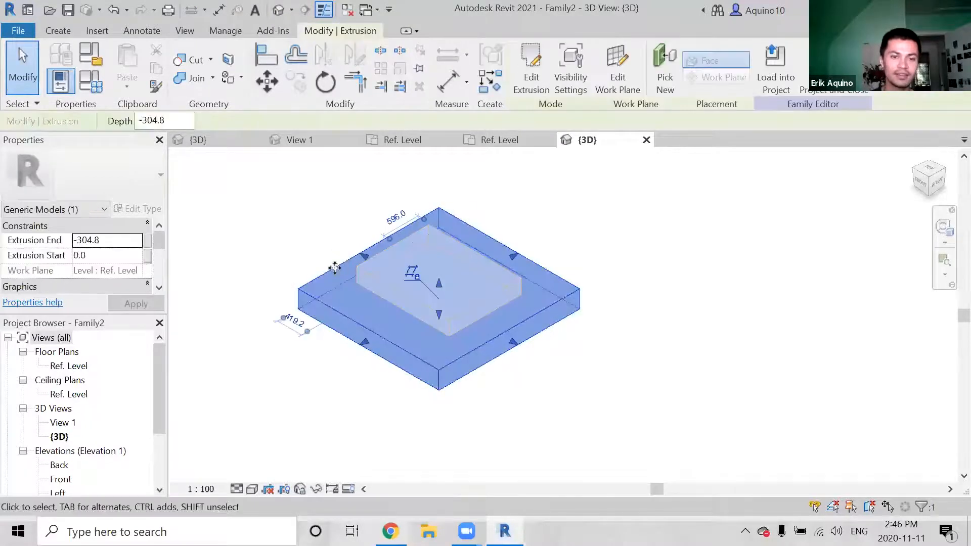
scroll(335, 269, up, 4)
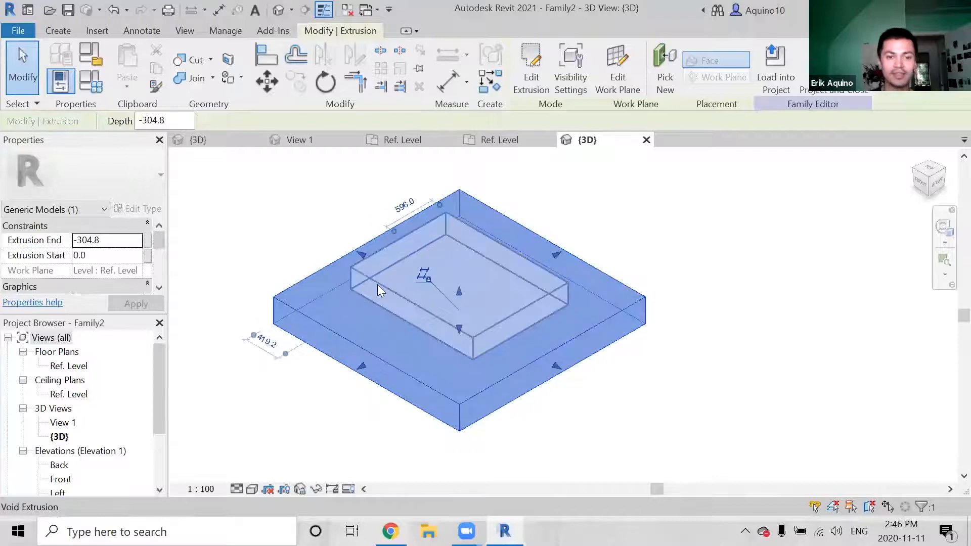
click(330, 244)
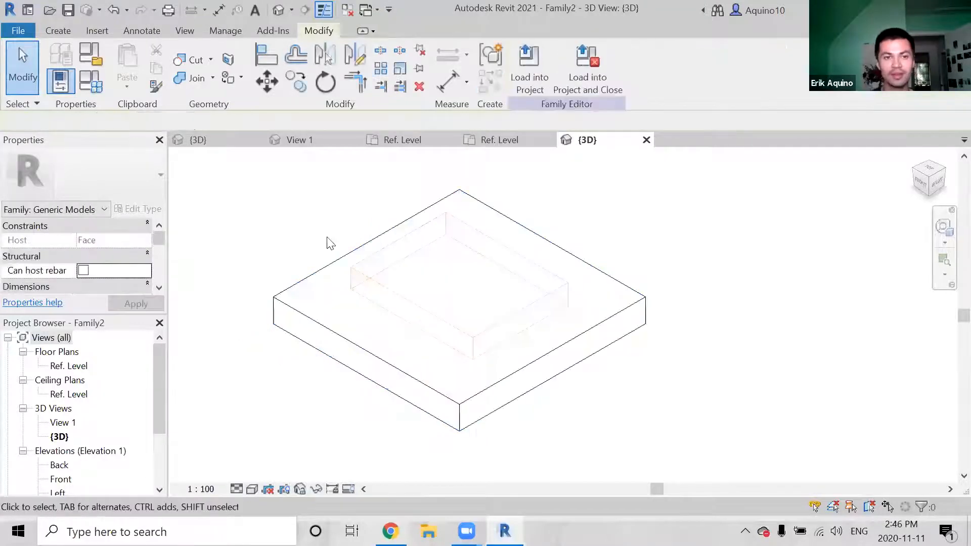
Apply Cut Geometry to the host block, using the void extrusion as the cutting form
click(210, 60)
click(211, 74)
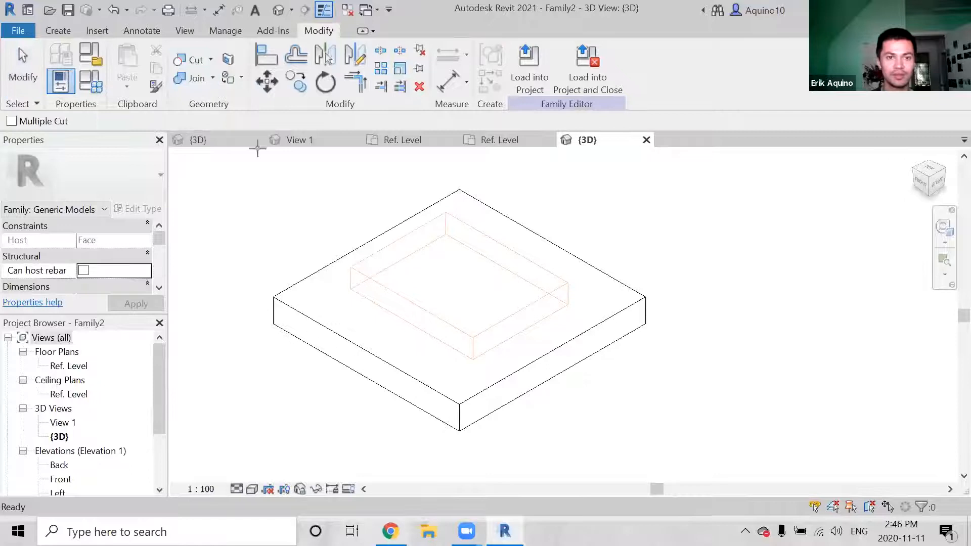
click(318, 269)
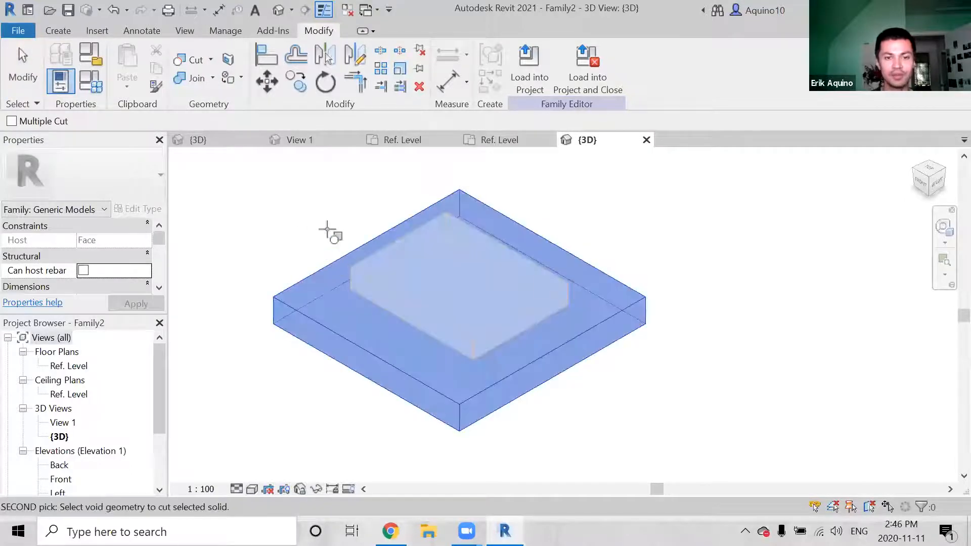
click(388, 247)
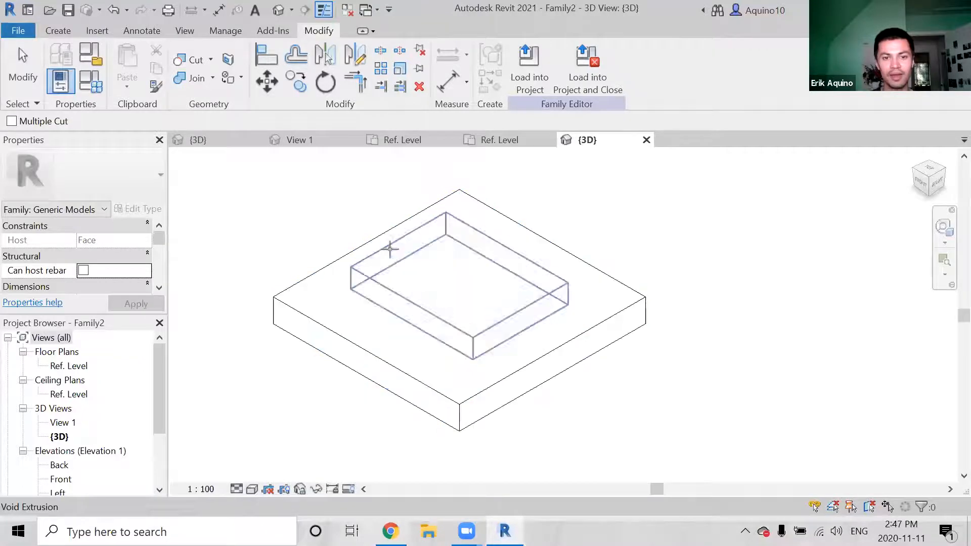
middle_drag(488, 332, 442, 330)
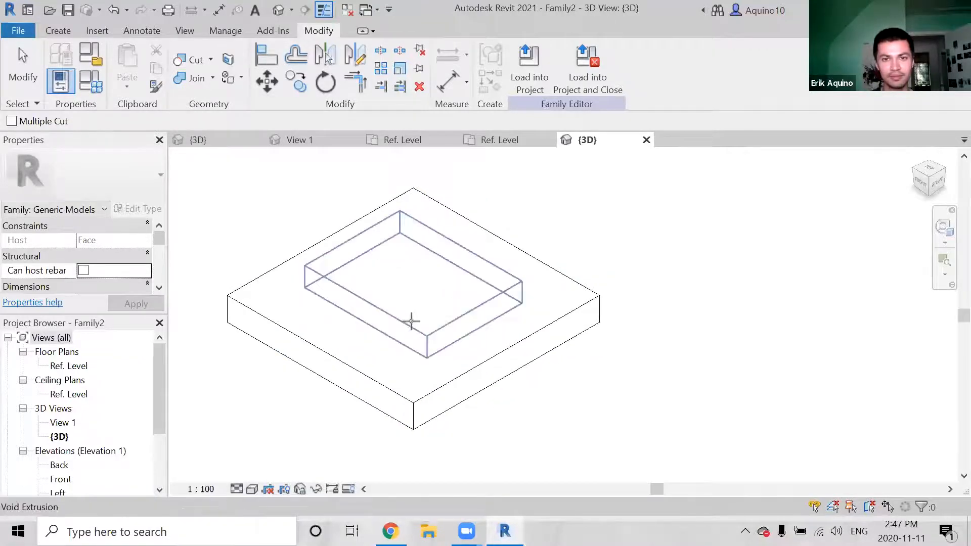
key(Escape)
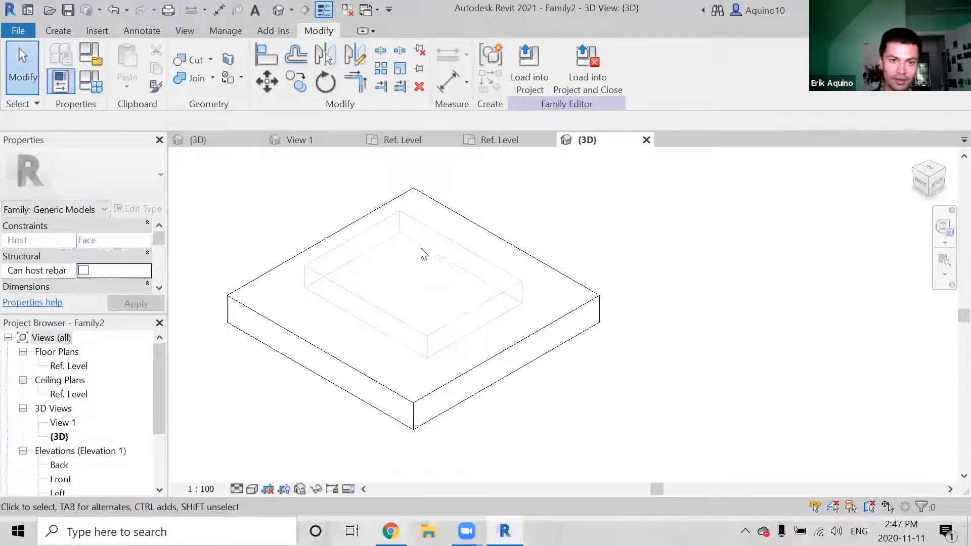
Stretch the void extrusion down through the host block to cut a rectangular opening, and check it from several angles
click(418, 251)
shift+middle_drag(419, 251, 421, 310)
drag(417, 308, 413, 350)
shift+middle_drag(413, 350, 524, 201)
key(Escape)
shift+middle_drag(451, 256, 457, 278)
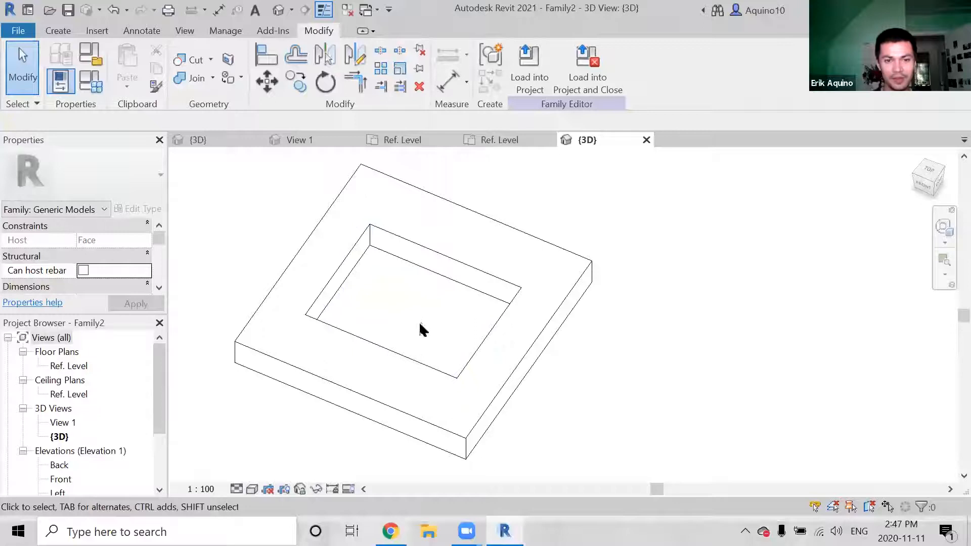
shift+middle_drag(421, 344, 539, 285)
shift+middle_drag(528, 277, 385, 215)
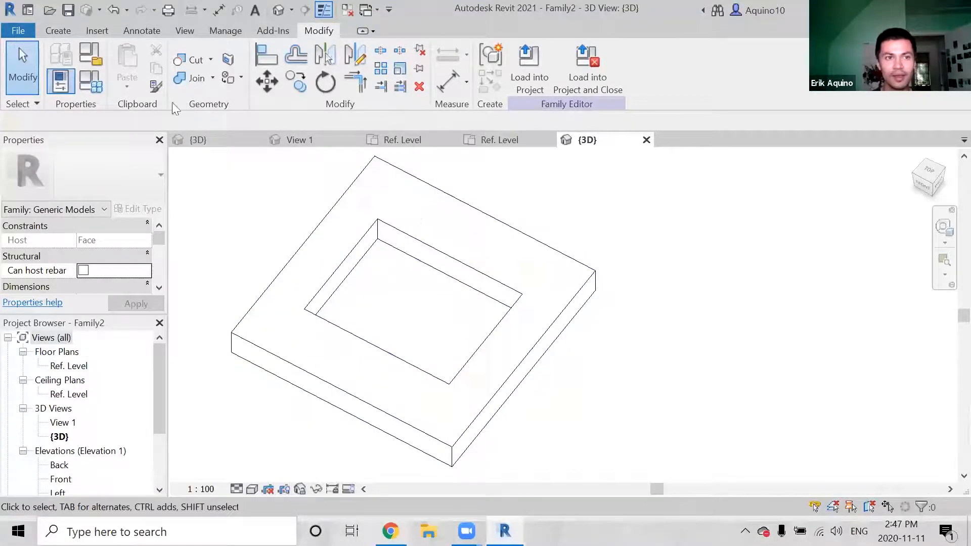
Load the face-based void family into Project1 only, leaving Bench.rfa out
click(58, 31)
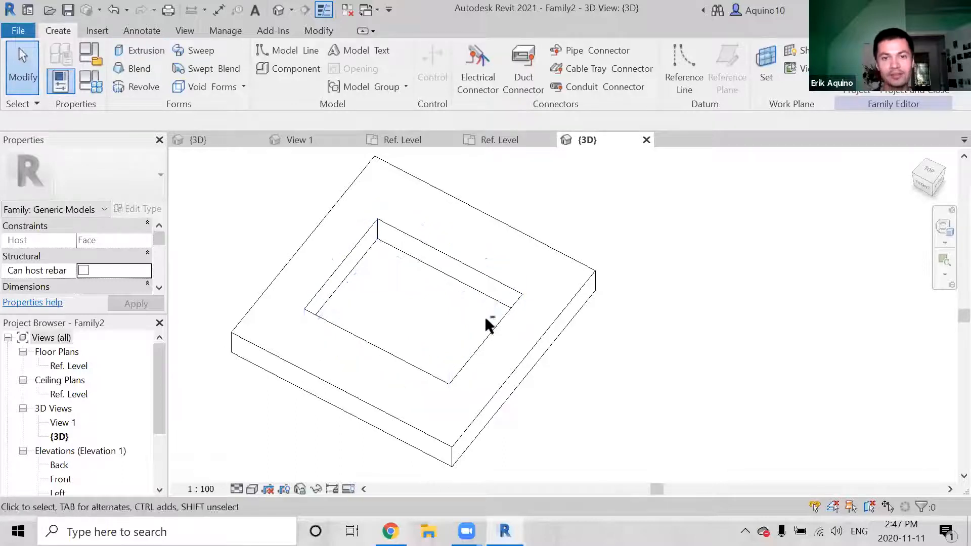
shift+middle_drag(488, 325, 576, 248)
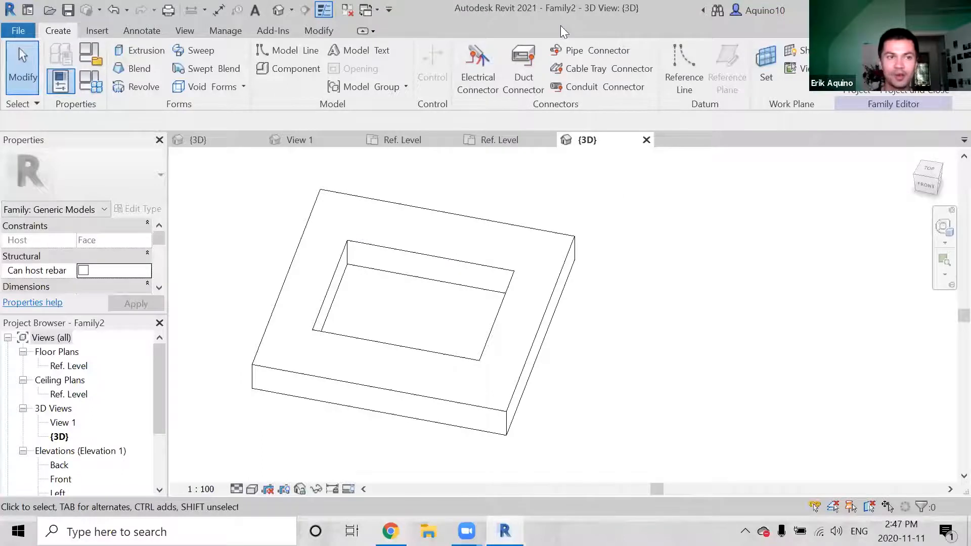
click(766, 66)
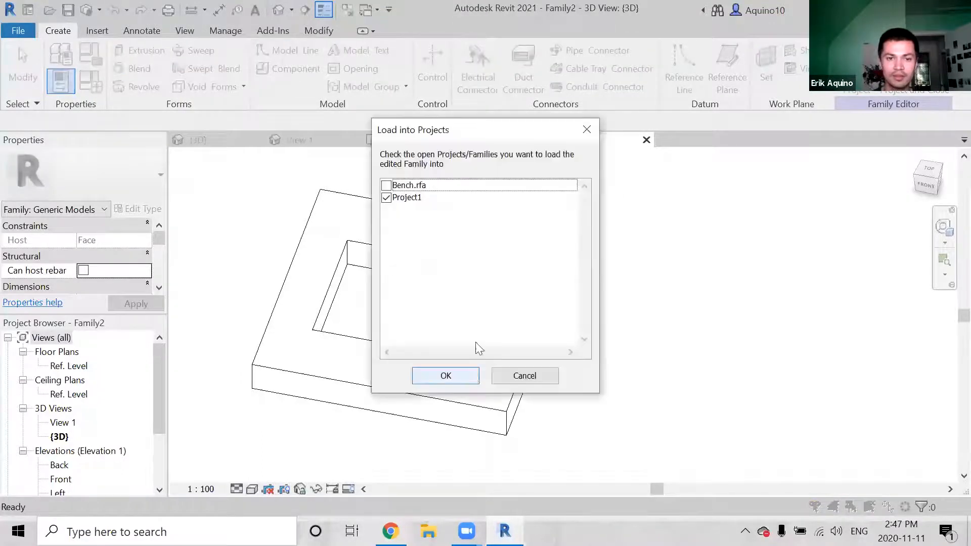
click(445, 377)
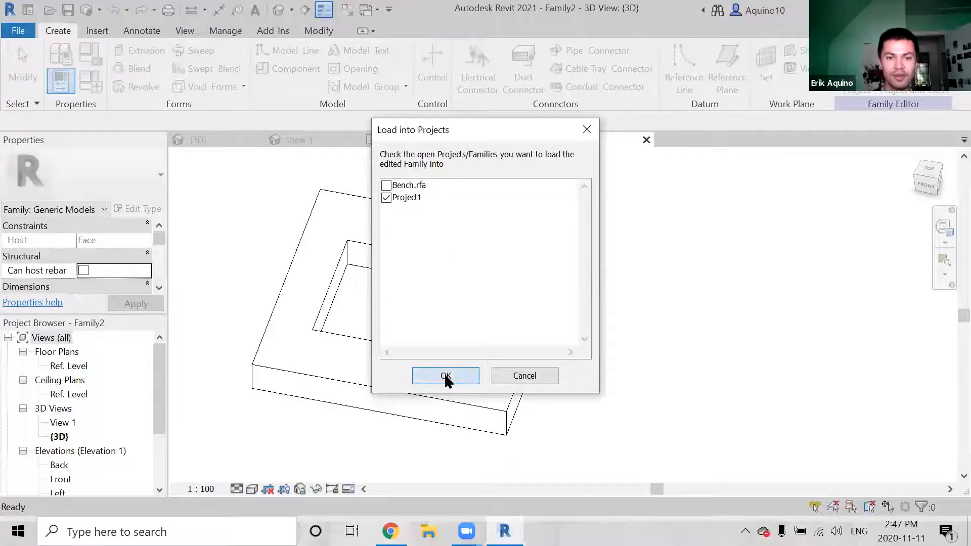
Turn on Reveal Hidden Elements in the project's 3D view and cancel the component placement
shift+middle_drag(325, 317, 475, 284)
key(r)
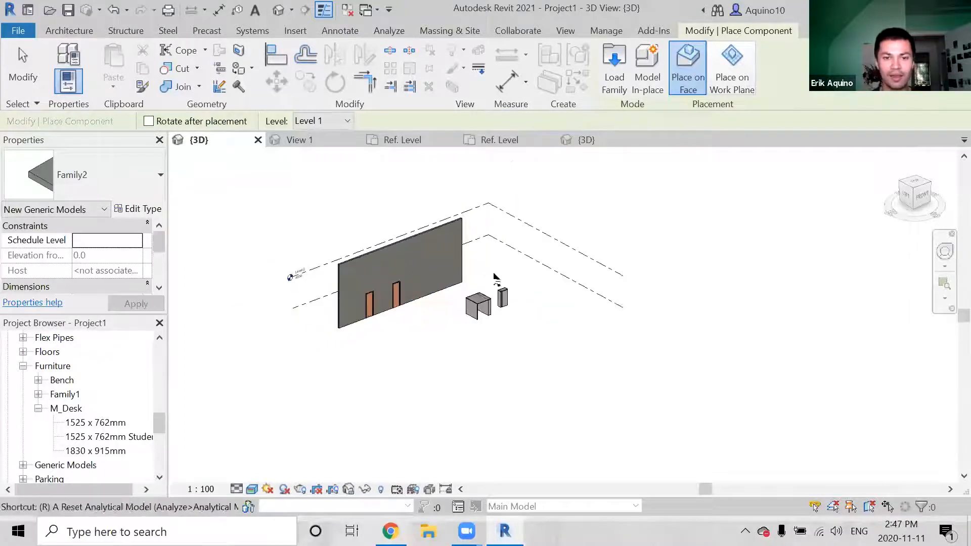
key(h)
key(Escape)
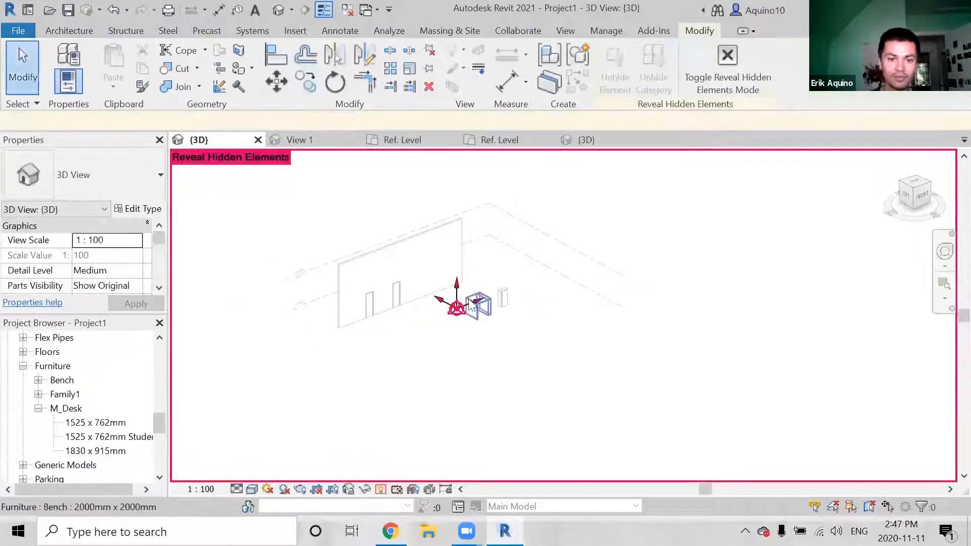
Turn off Reveal Hidden Elements and start an in-place mass named Slanted Wall
key(r)
key(h)
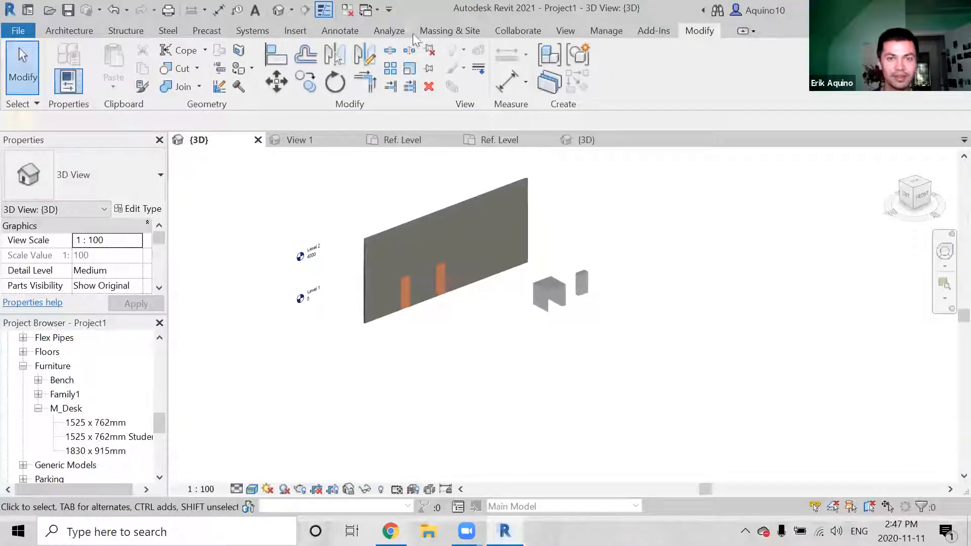
click(436, 32)
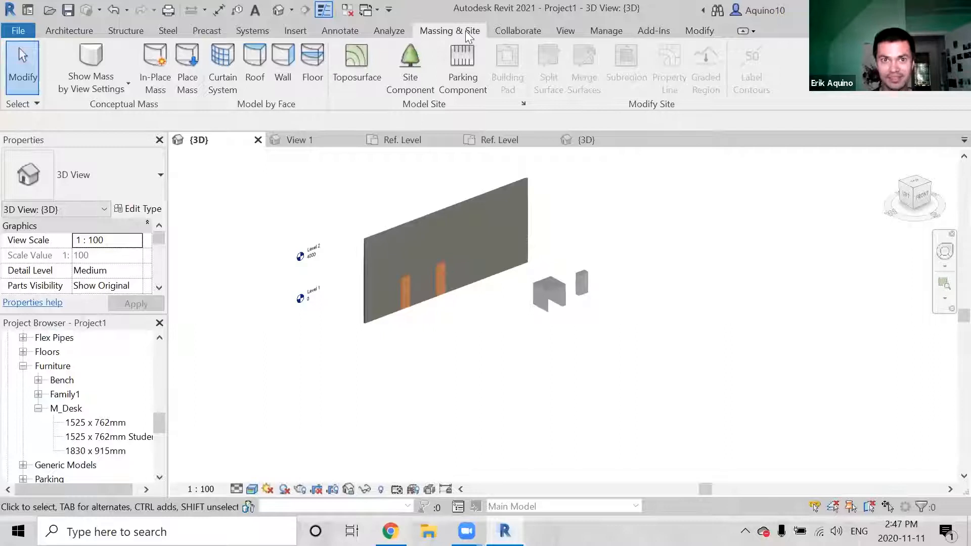
click(149, 65)
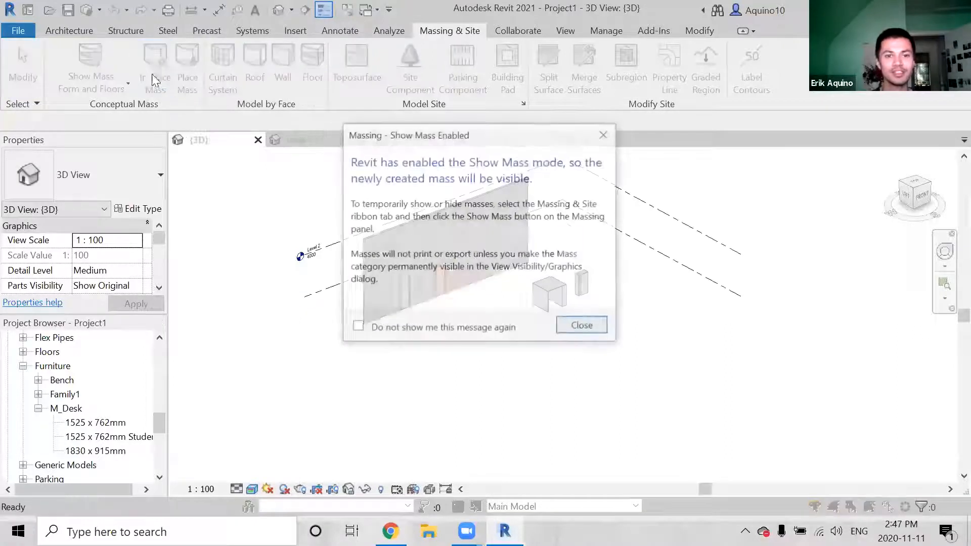
click(582, 326)
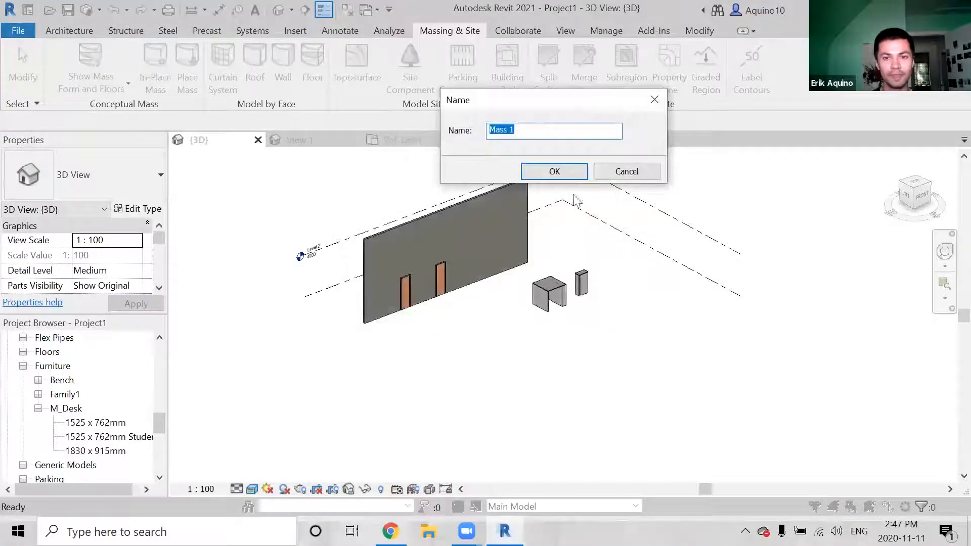
text(Slanted Wall)
key(Return)
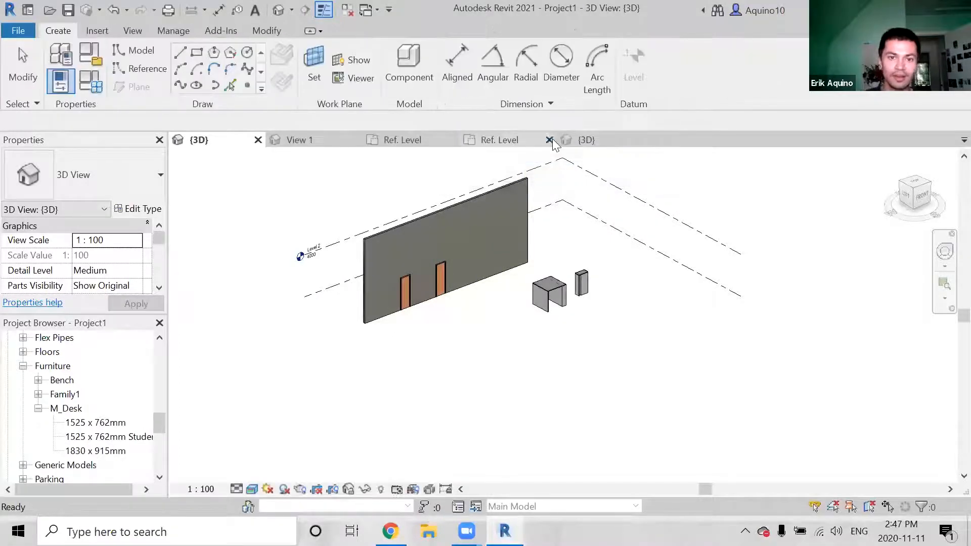
Draw a model line about 12600 mm long on Level 1 in front of the existing wall and create a surface form from it
click(183, 54)
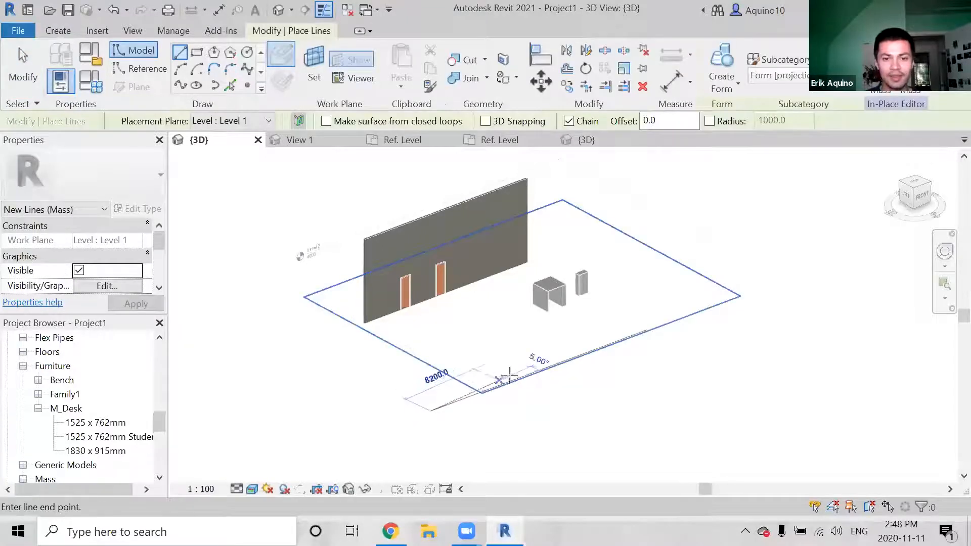
click(559, 377)
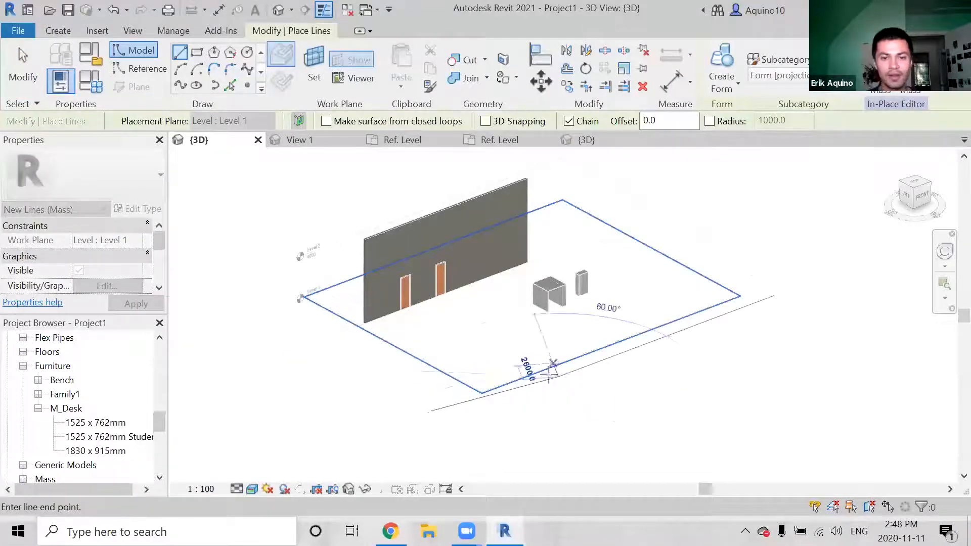
key(Escape)
key(Escape)
scroll(546, 379, up, 2)
click(532, 387)
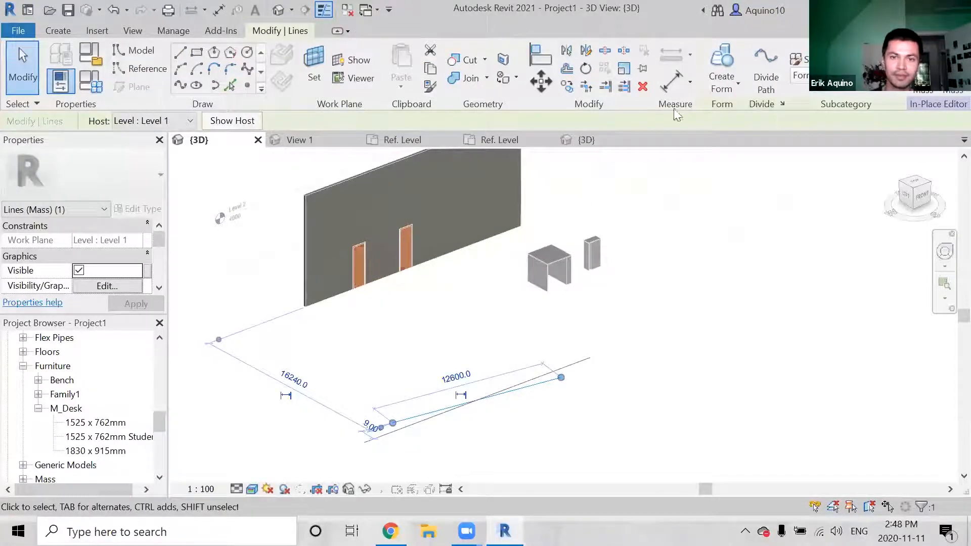
click(729, 59)
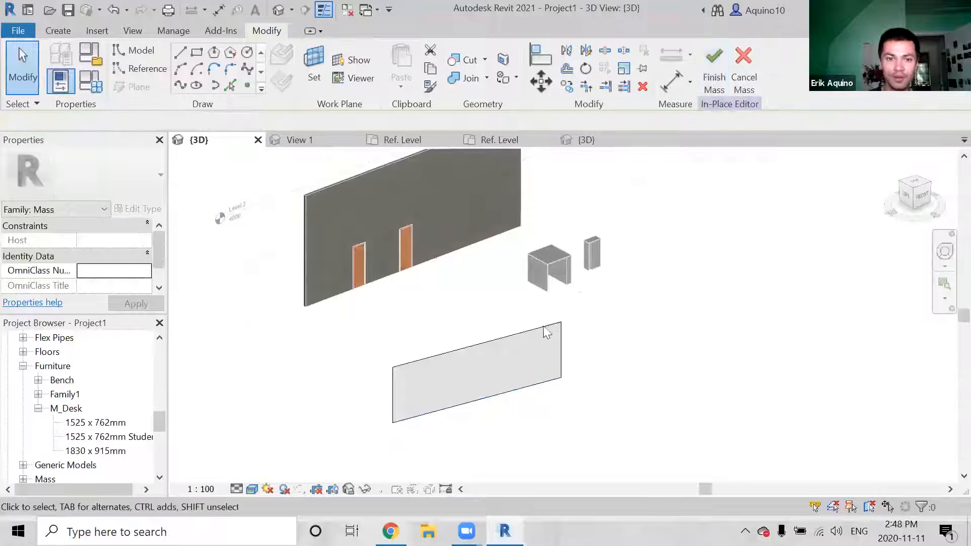
Tilt the vertical surface form by shifting its upper edge sideways, and finish the mass
click(530, 331)
mouse_move(542, 346)
shift+middle_down()
mouse_move(618, 340)
mouse_move(533, 321)
mouse_move(568, 336)
mouse_move(525, 342)
shift+middle_up()
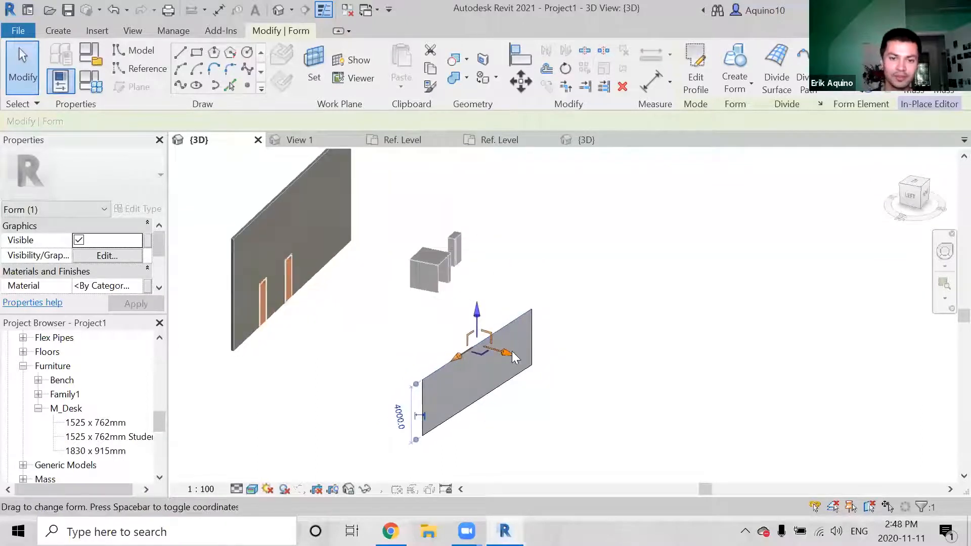
drag(514, 355, 482, 345)
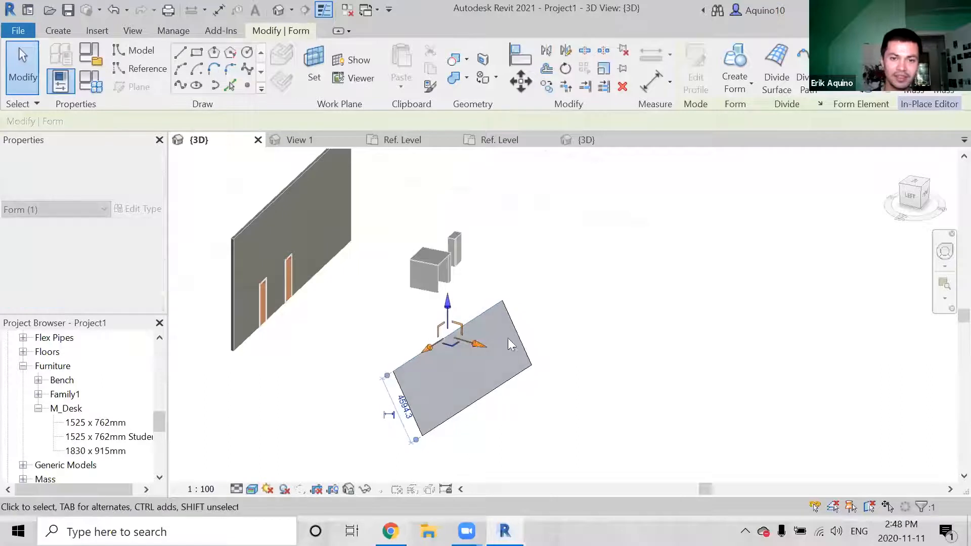
click(540, 309)
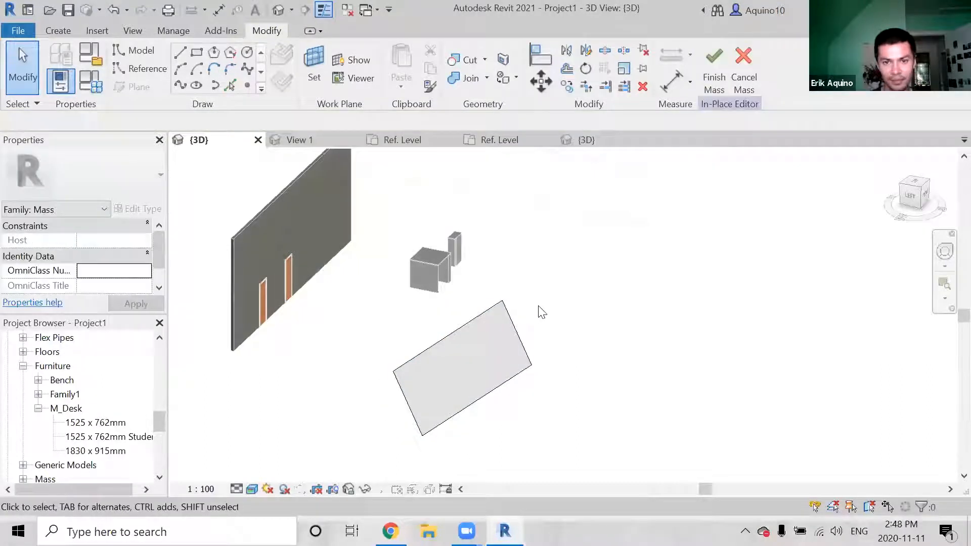
click(715, 65)
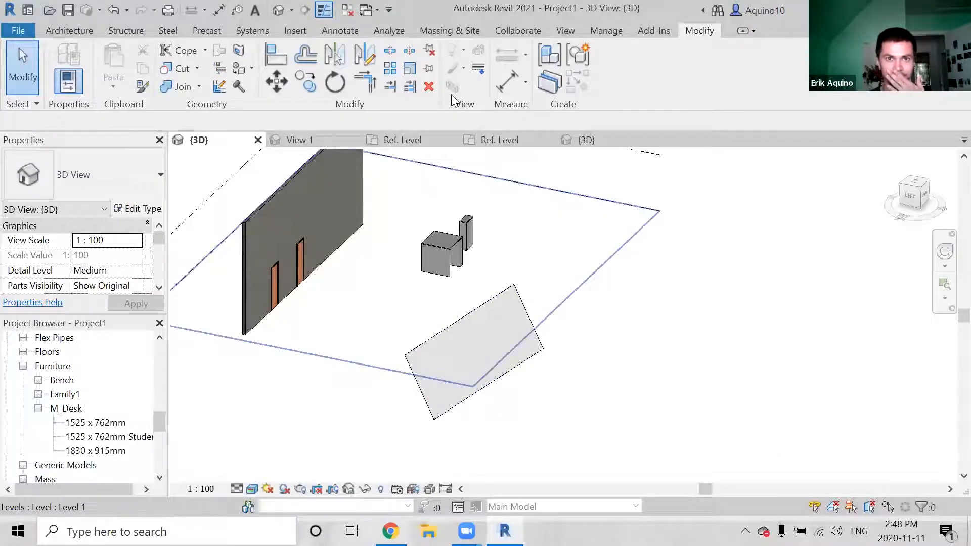
Create a wall by face on the slanted mass surface using Basic Wall Generic - 200mm
click(445, 31)
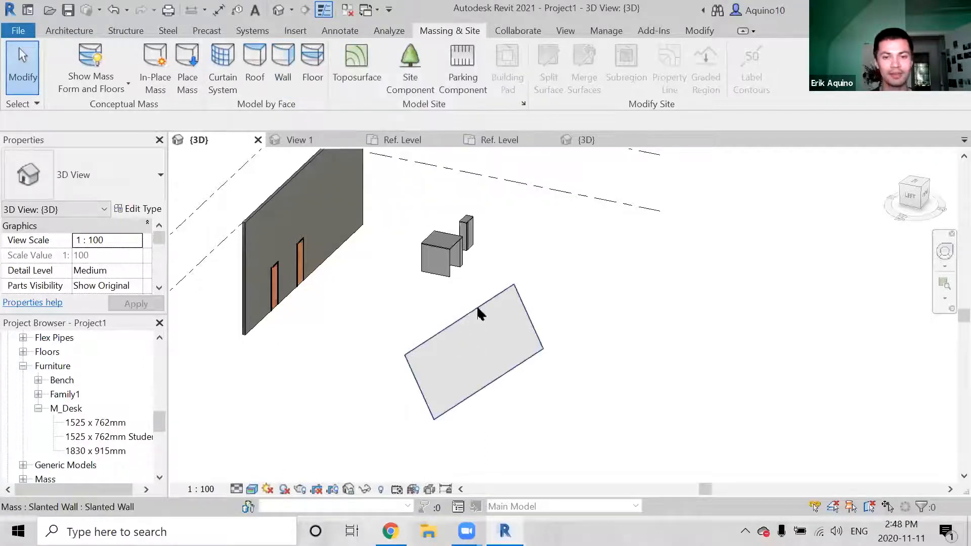
click(292, 57)
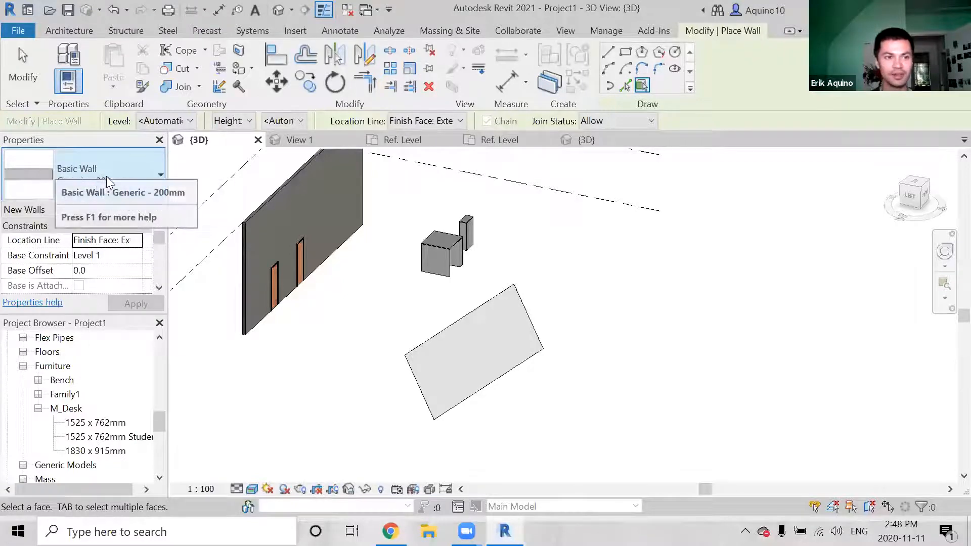
click(495, 309)
scroll(454, 356, up, 2)
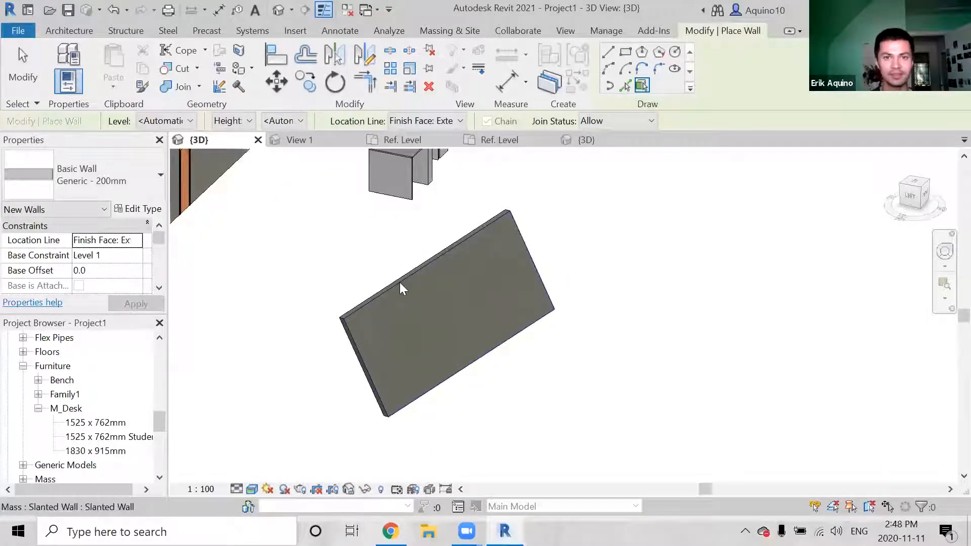
Switch mass display back to Show Mass by View Settings and end wall placement
click(447, 36)
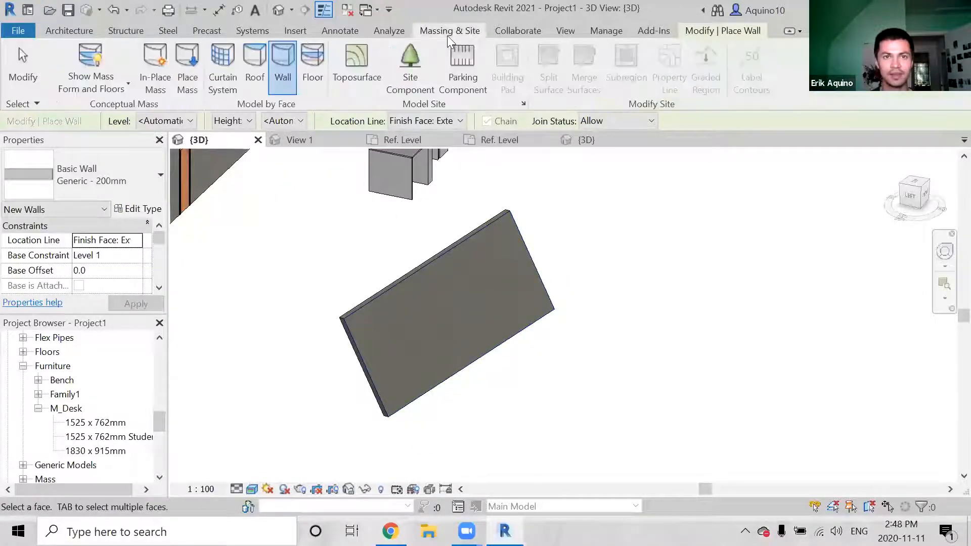
click(80, 57)
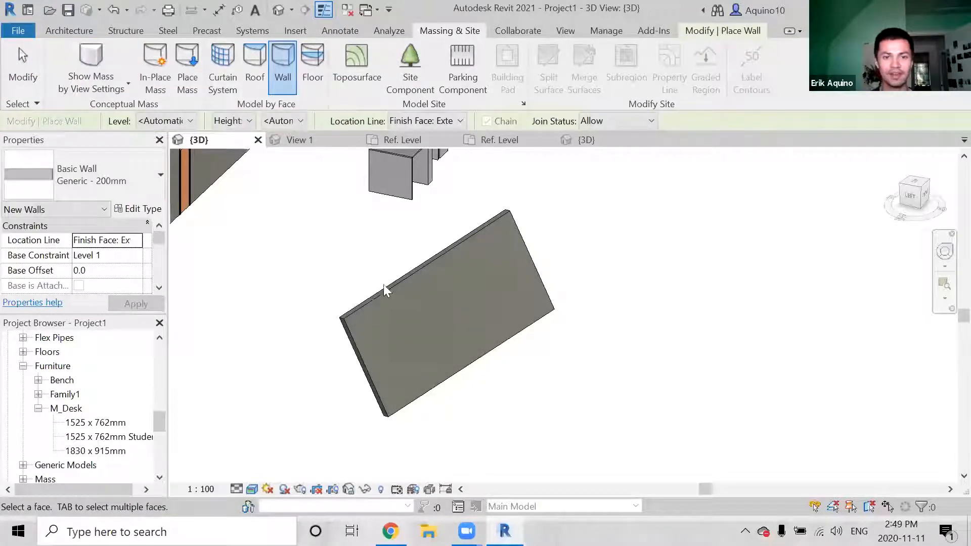
middle_drag(387, 301, 403, 306)
key(Escape)
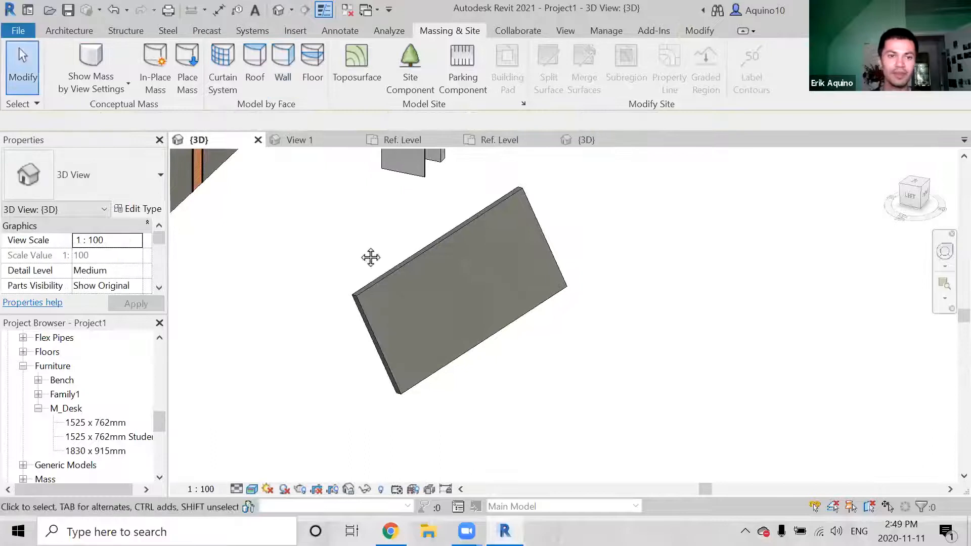
Place the face-based Family2 component on the slanted wall's face to cut an opening through it
key(c)
key(m)
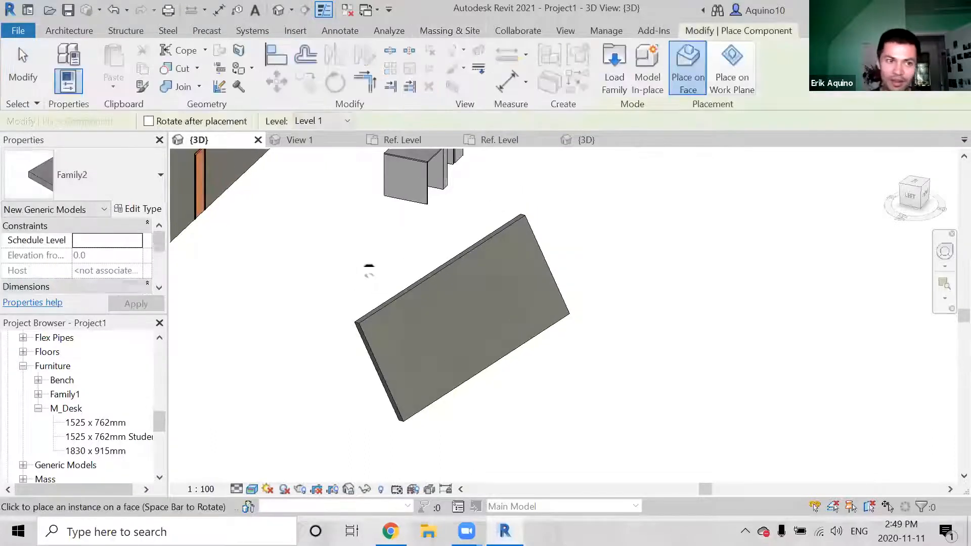
click(460, 337)
scroll(463, 331, up, 4)
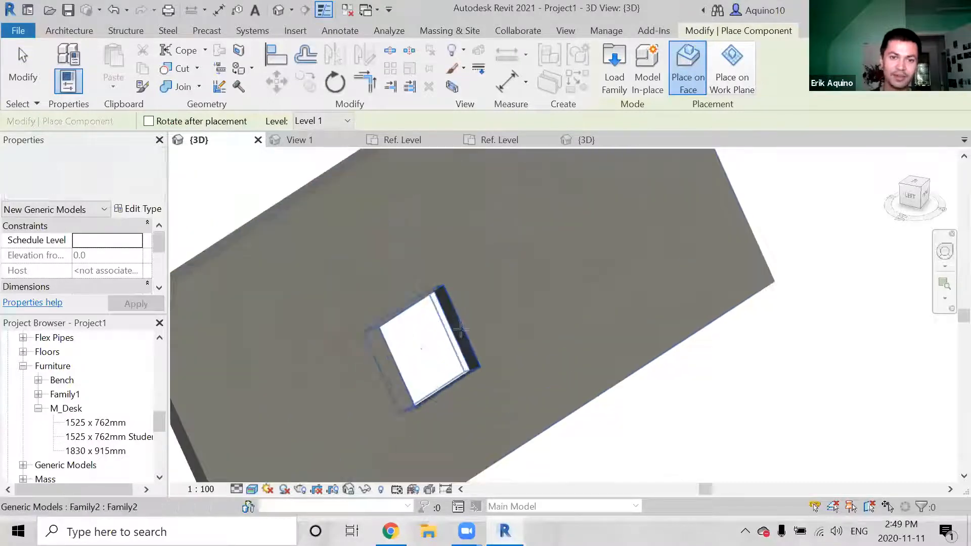
key(Escape)
key(Escape)
scroll(465, 327, down, 3)
shift+middle_drag(486, 325, 391, 258)
scroll(467, 344, down, 2)
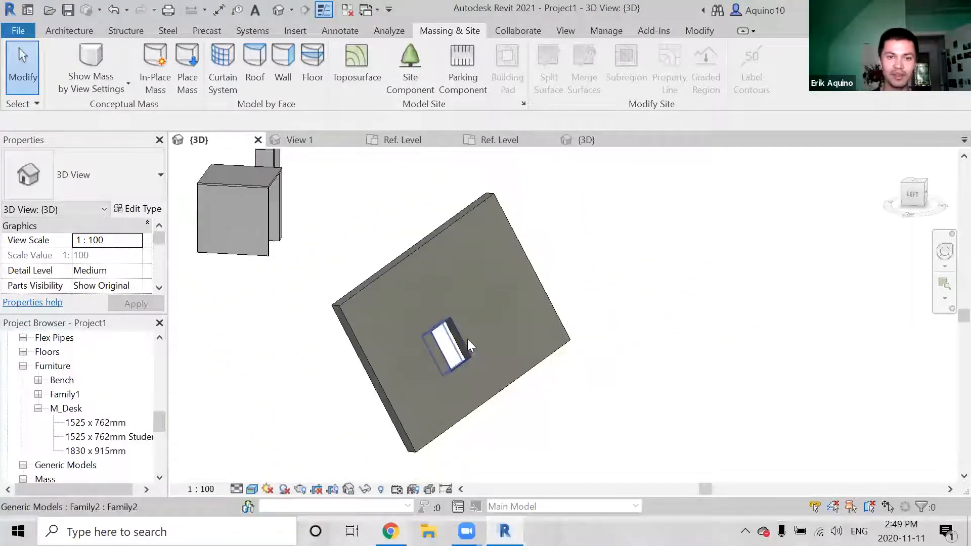
Place an M_Fixed 0406 x 0610mm window in the slanted wall beside the opening, and compare the two from several angles
key(w)
key(n)
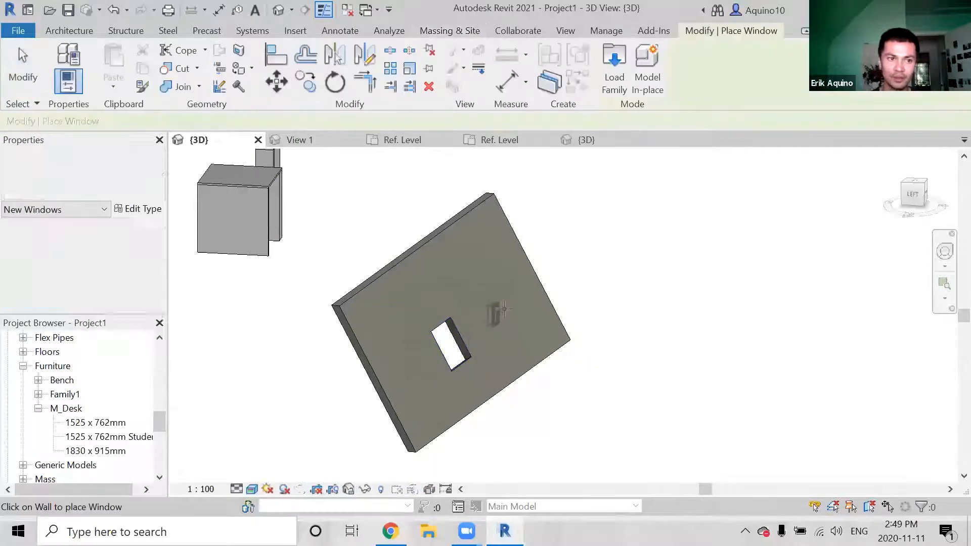
scroll(511, 318, up, 2)
scroll(514, 321, up, 1)
key(Escape)
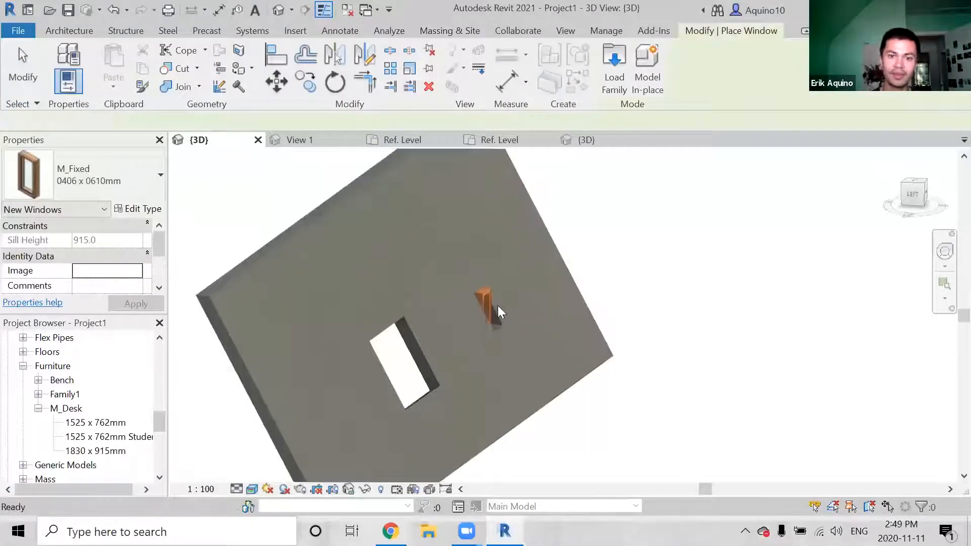
scroll(487, 296, up, 1)
middle_drag(494, 307, 486, 274)
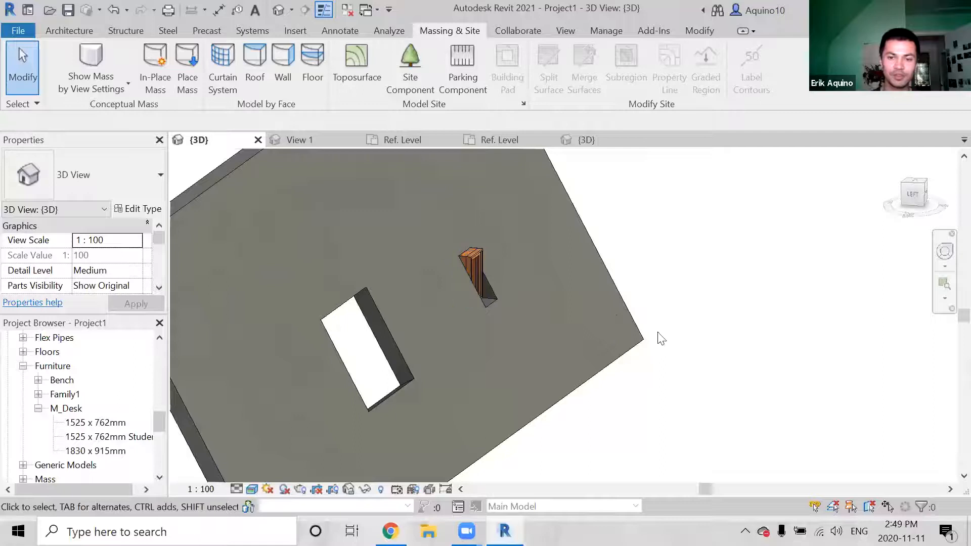
middle_drag(564, 354, 583, 325)
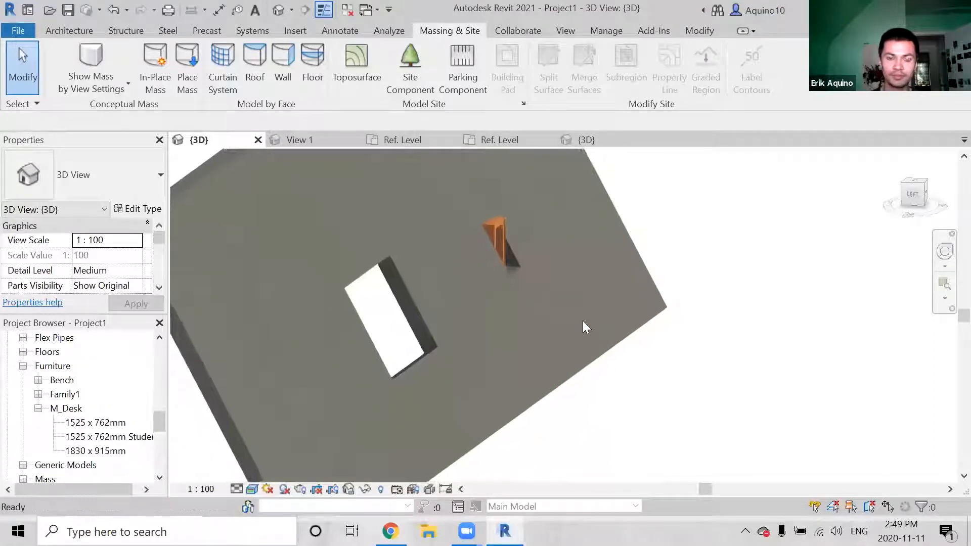
scroll(581, 327, down, 1)
shift+middle_drag(501, 333, 471, 264)
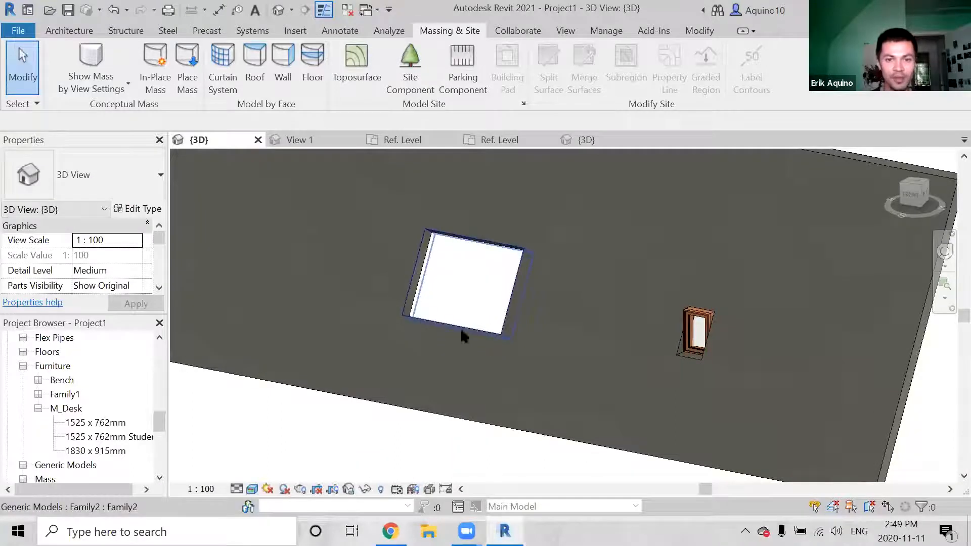
shift+middle_drag(461, 330, 455, 293)
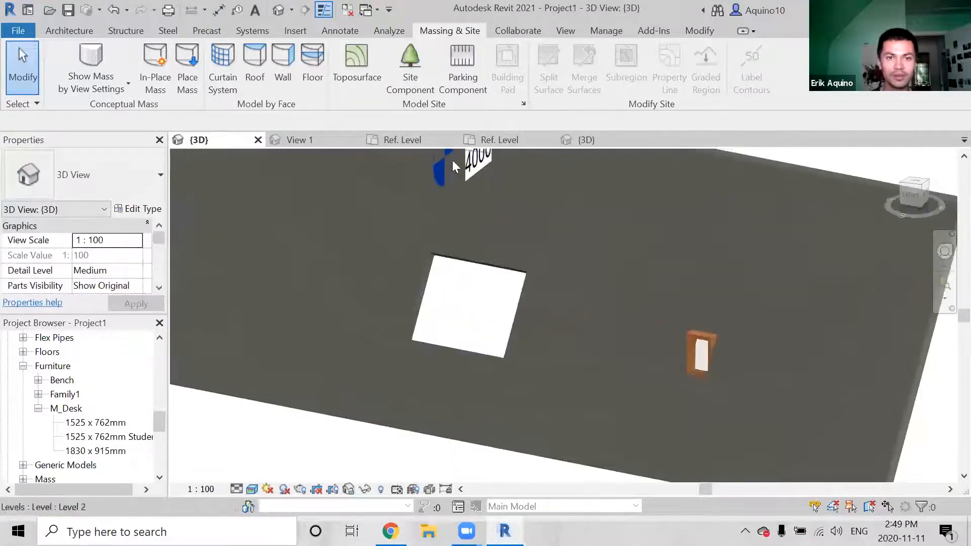
Review Family2's void outline and its Height and Width dimensions in the Ref. Level plan, and its cut block in 3D
click(521, 139)
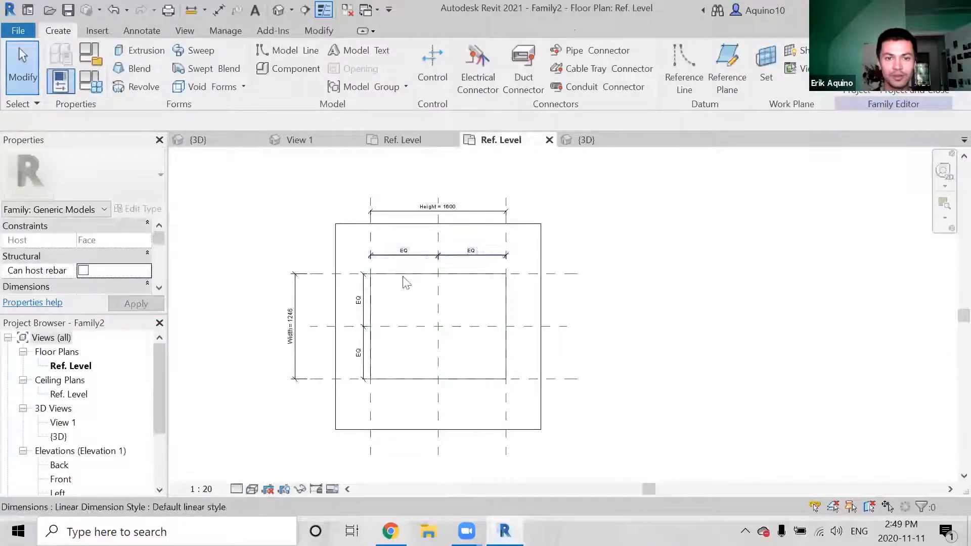
scroll(406, 283, up, 2)
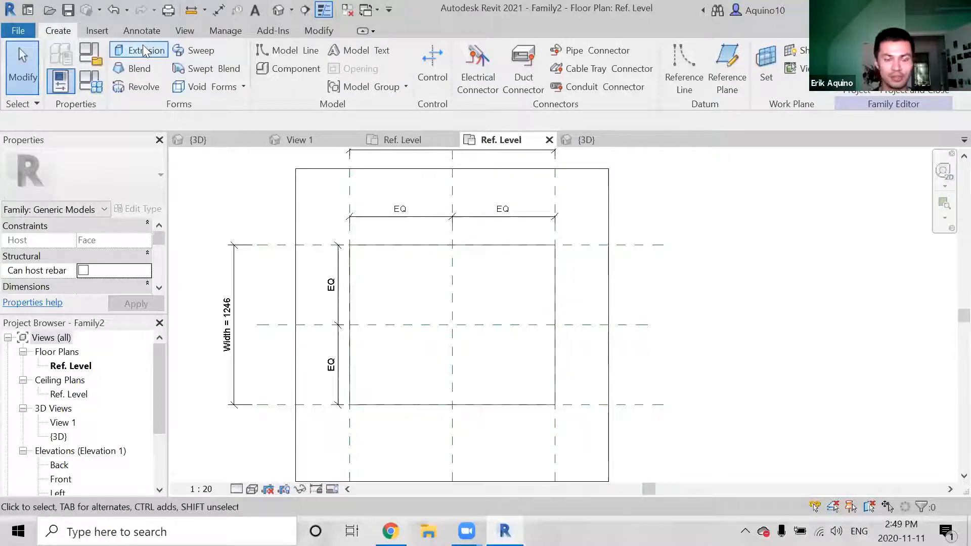
middle_drag(414, 396, 397, 426)
scroll(401, 397, down, 1)
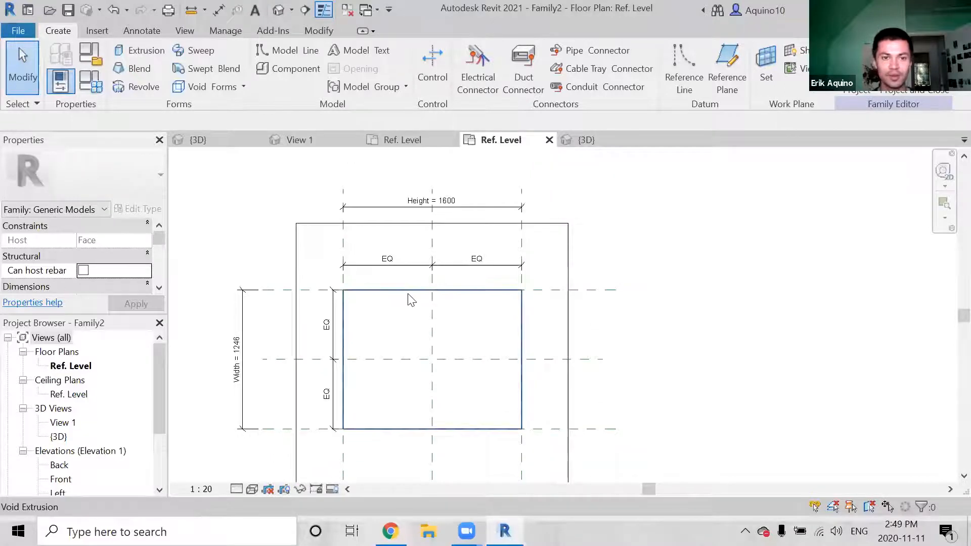
click(473, 210)
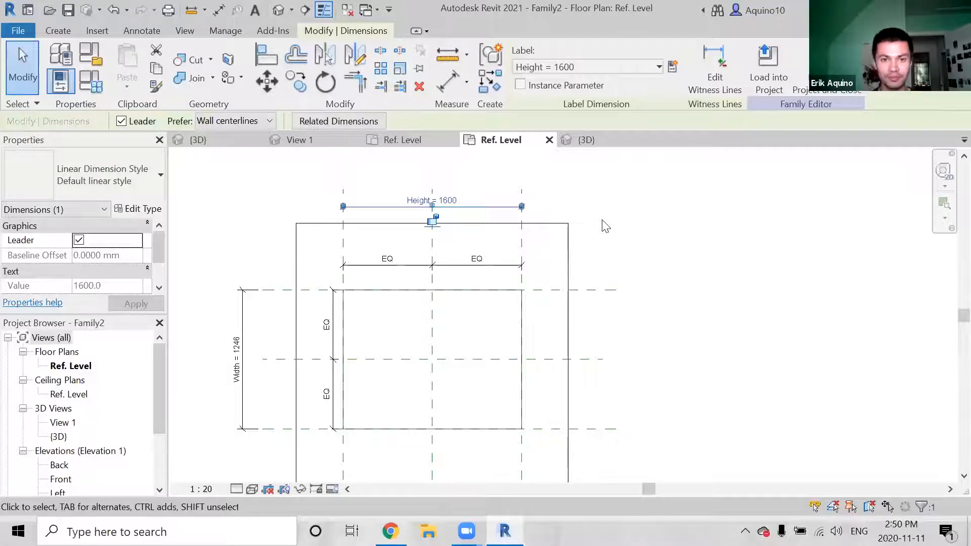
middle_drag(585, 199, 610, 197)
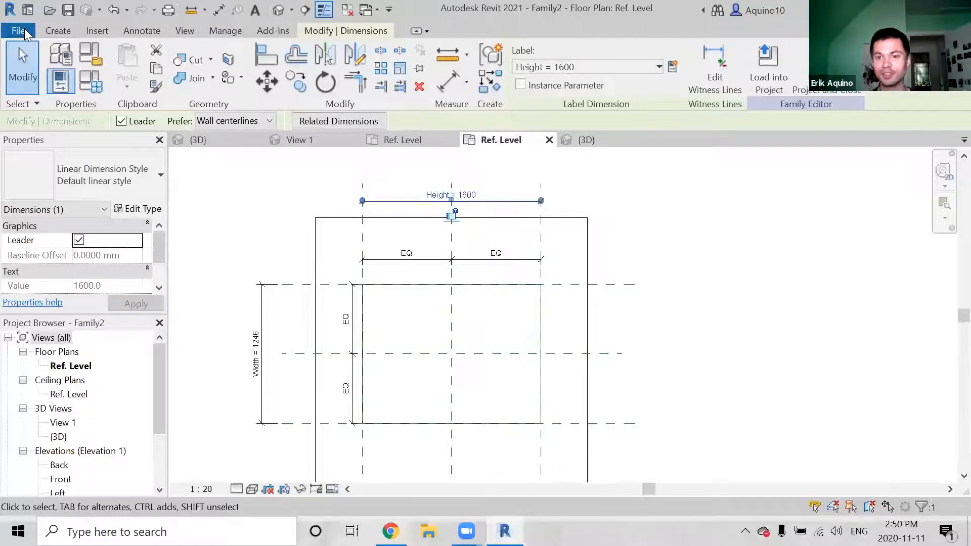
middle_drag(402, 293, 410, 271)
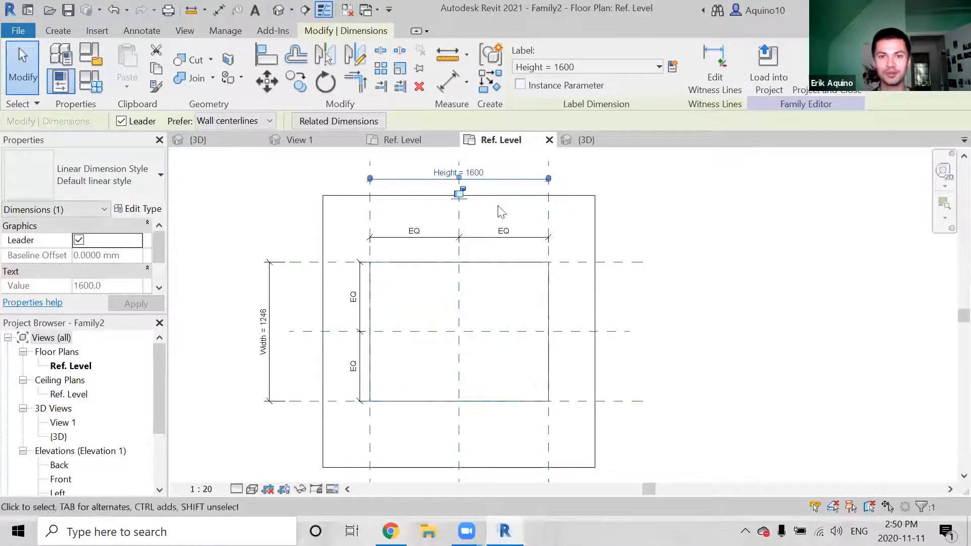
click(583, 140)
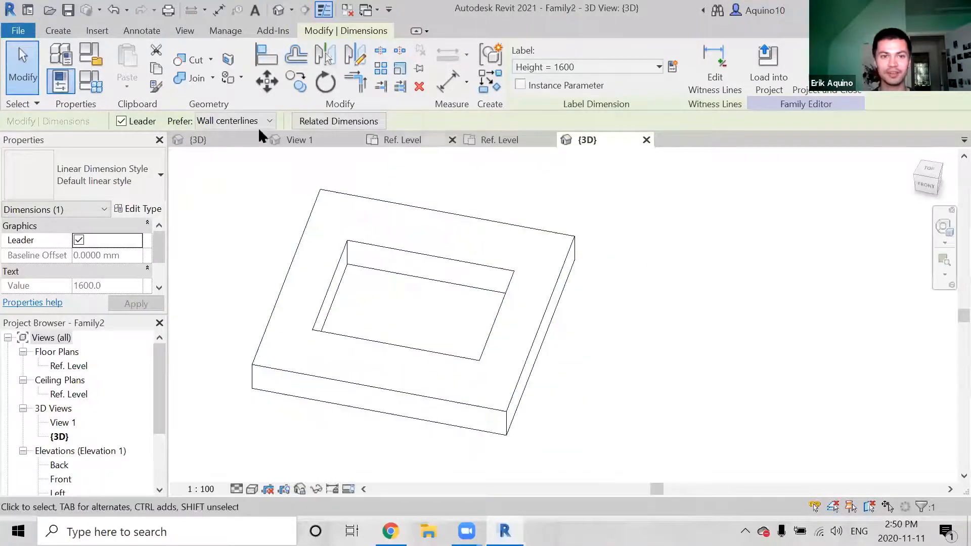
Return to the project's 3D view and examine how the face-based opening and the window sit in the slanted wall
click(222, 139)
scroll(509, 286, down, 3)
shift+middle_drag(510, 287, 502, 310)
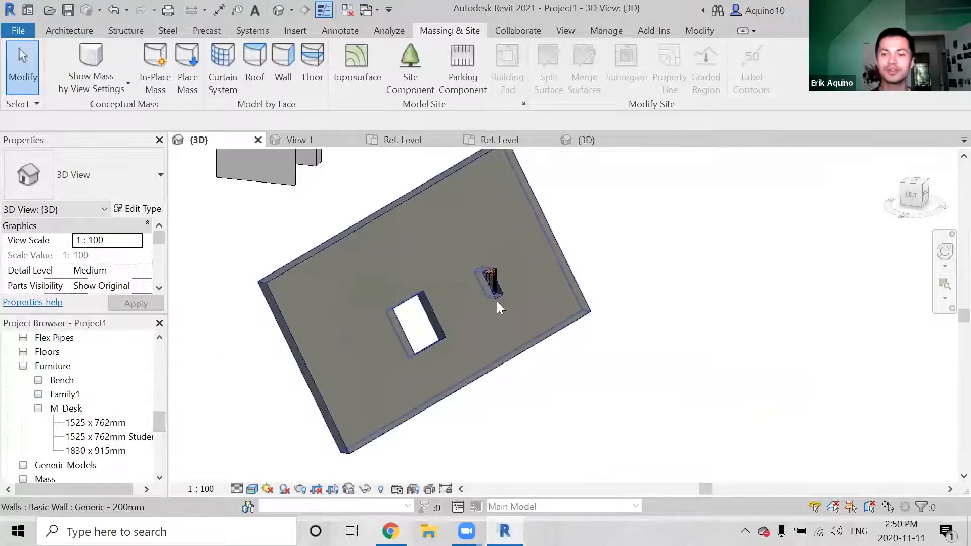
scroll(428, 315, up, 3)
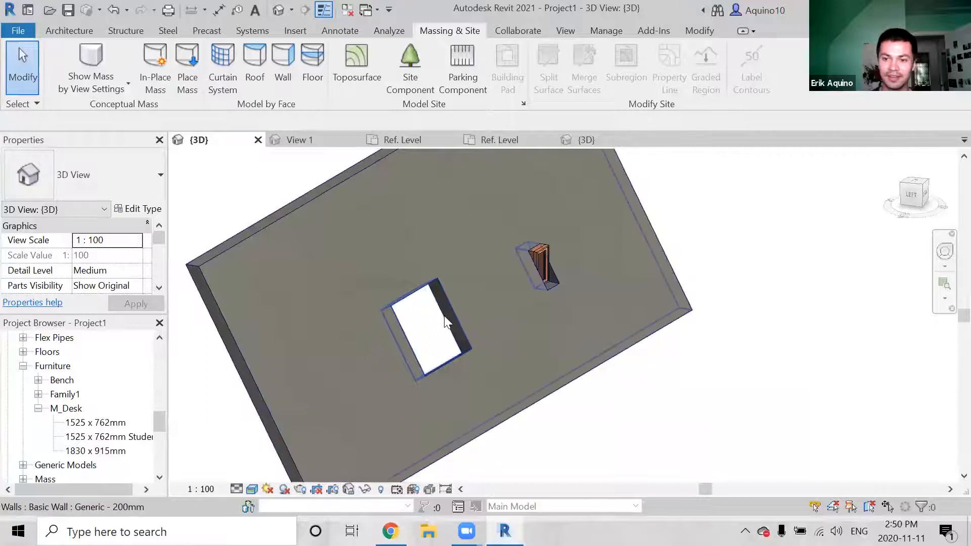
scroll(447, 321, down, 3)
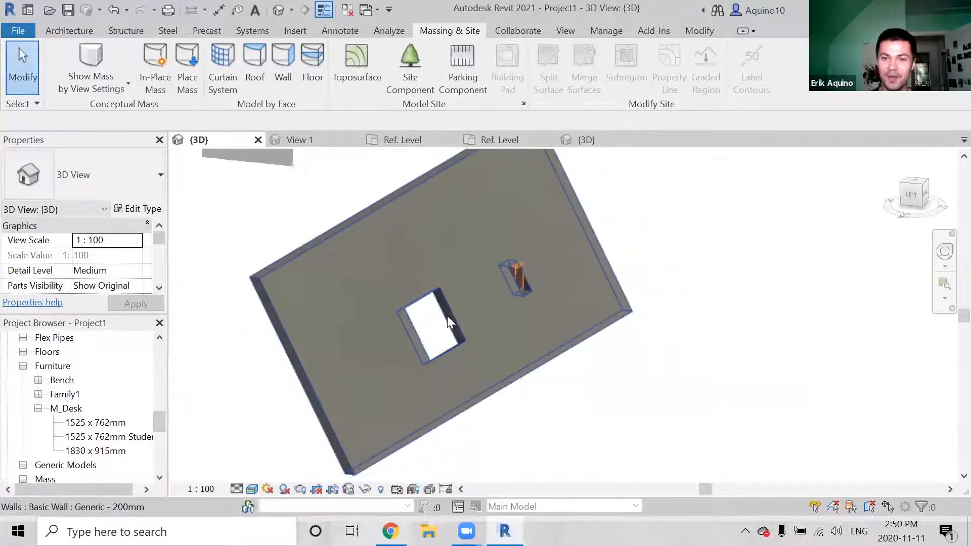
middle_drag(464, 342, 478, 360)
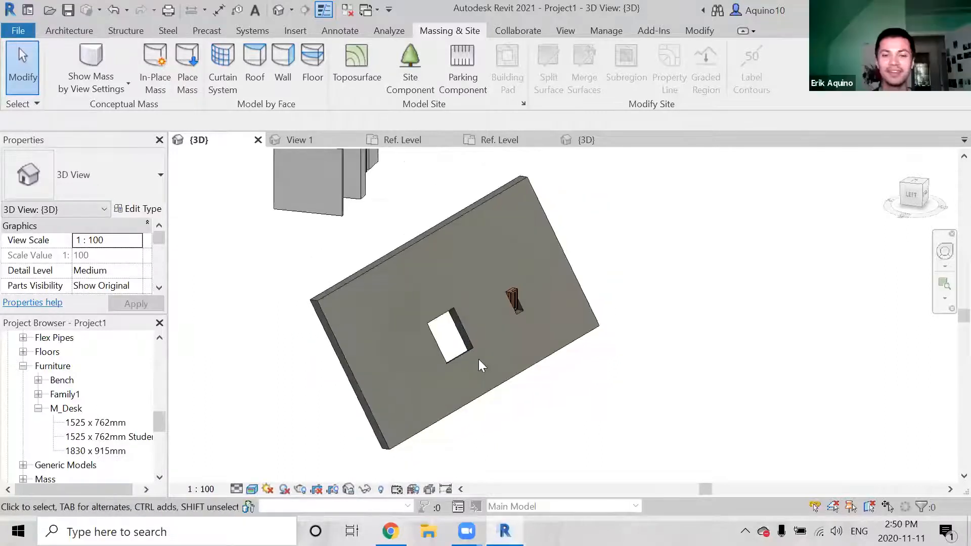